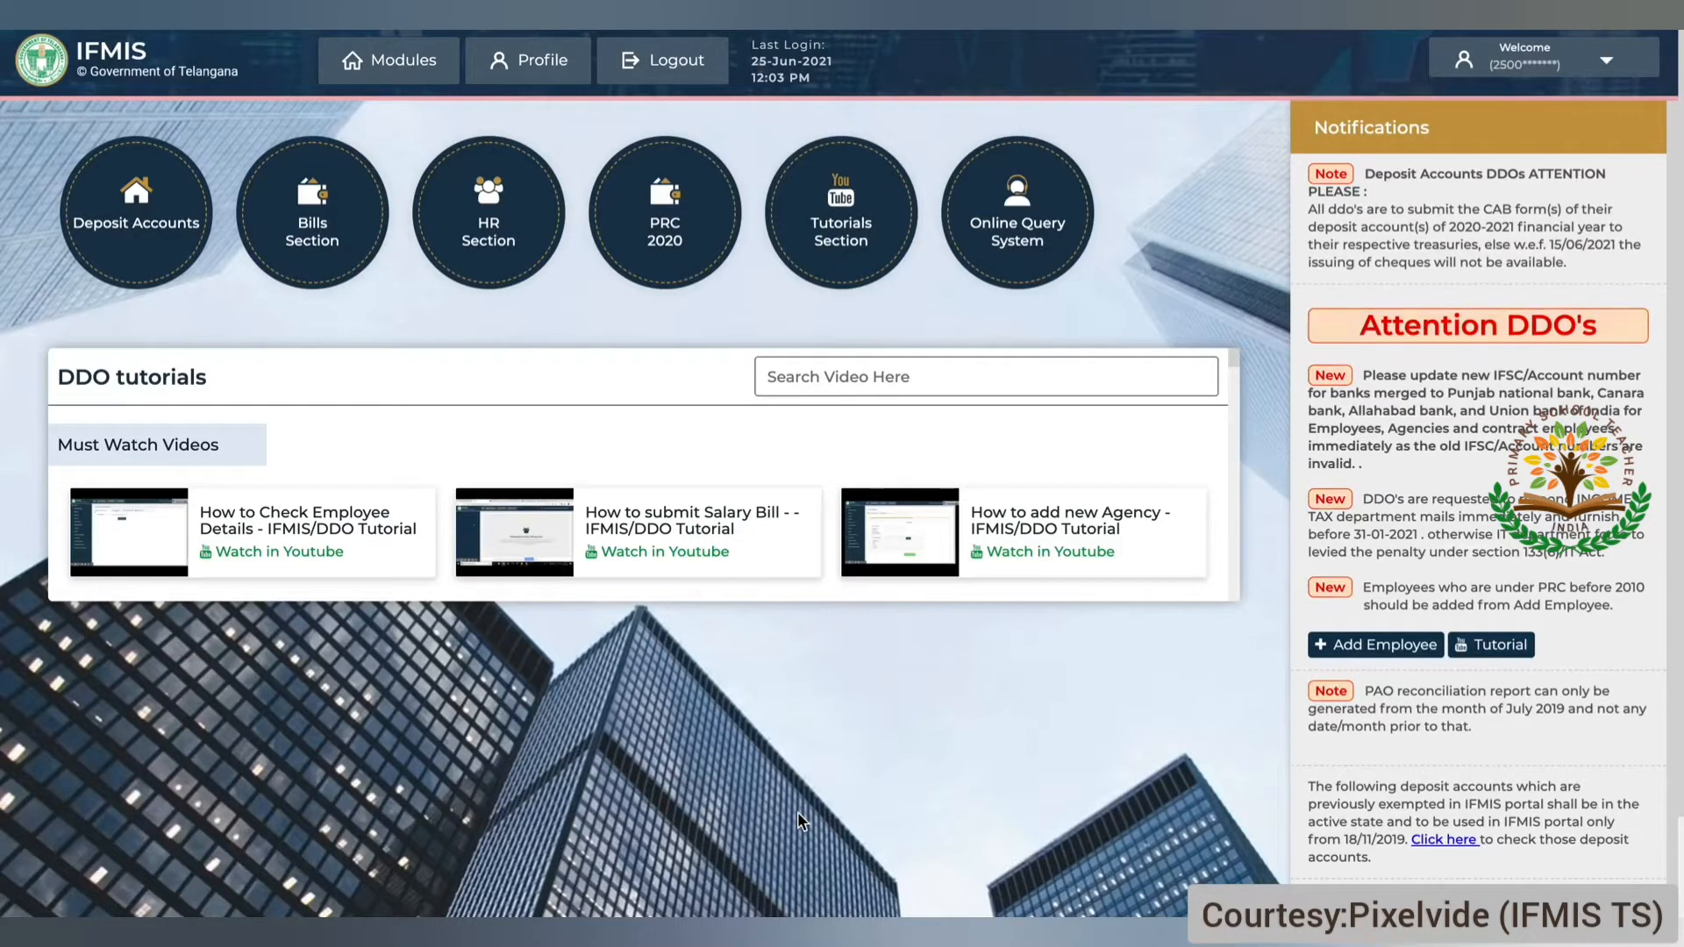
# Step: Open the PRC 2020 tile from the IFMIS home dashboard
pyautogui.click(695, 240)
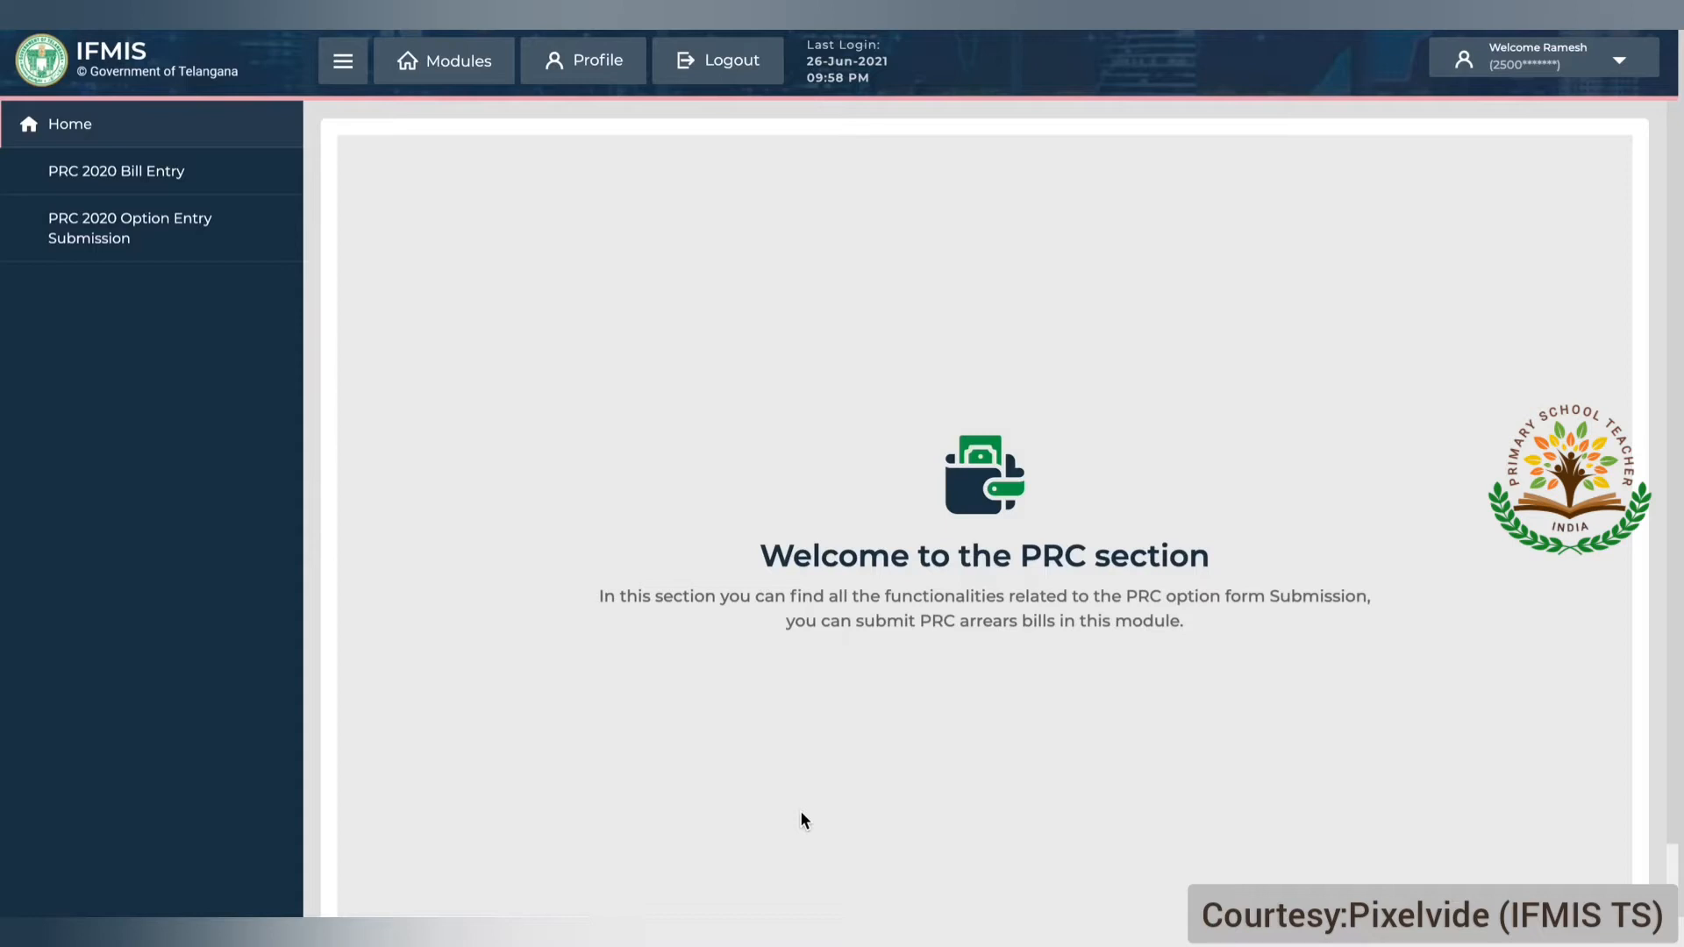
# Step: Open the PRC 2020 Option Entry Submission form from the left sidebar
pyautogui.click(215, 242)
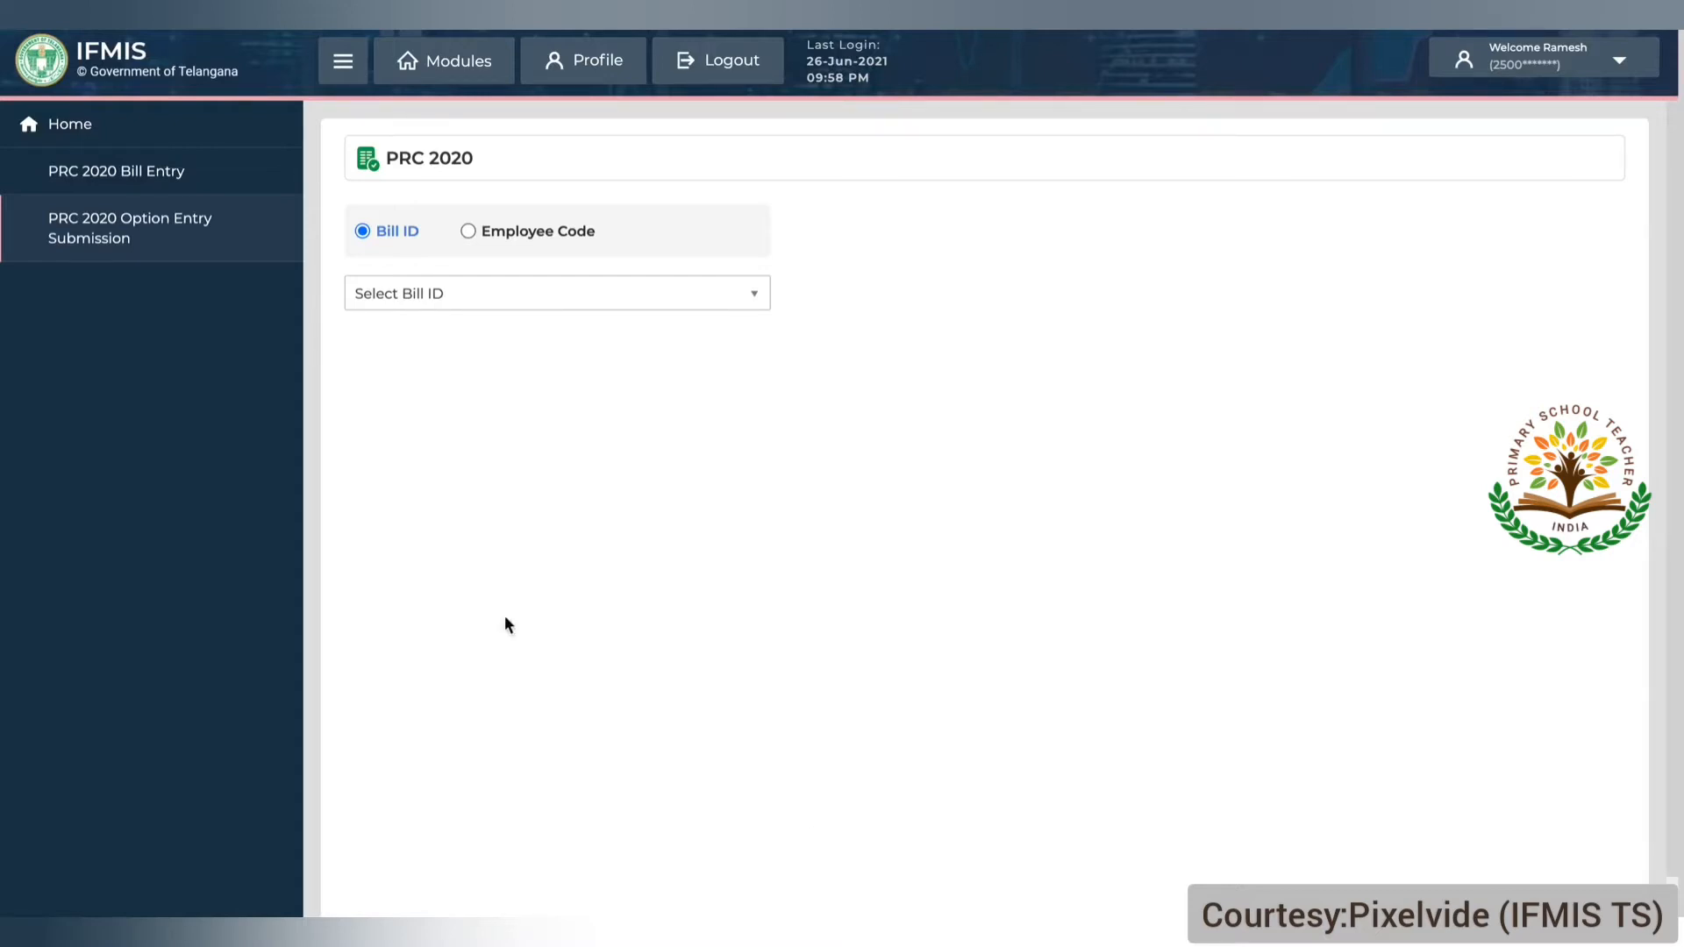
# Step: Try an Employee Code lookup, entering code 1234567
pyautogui.click(522, 237)
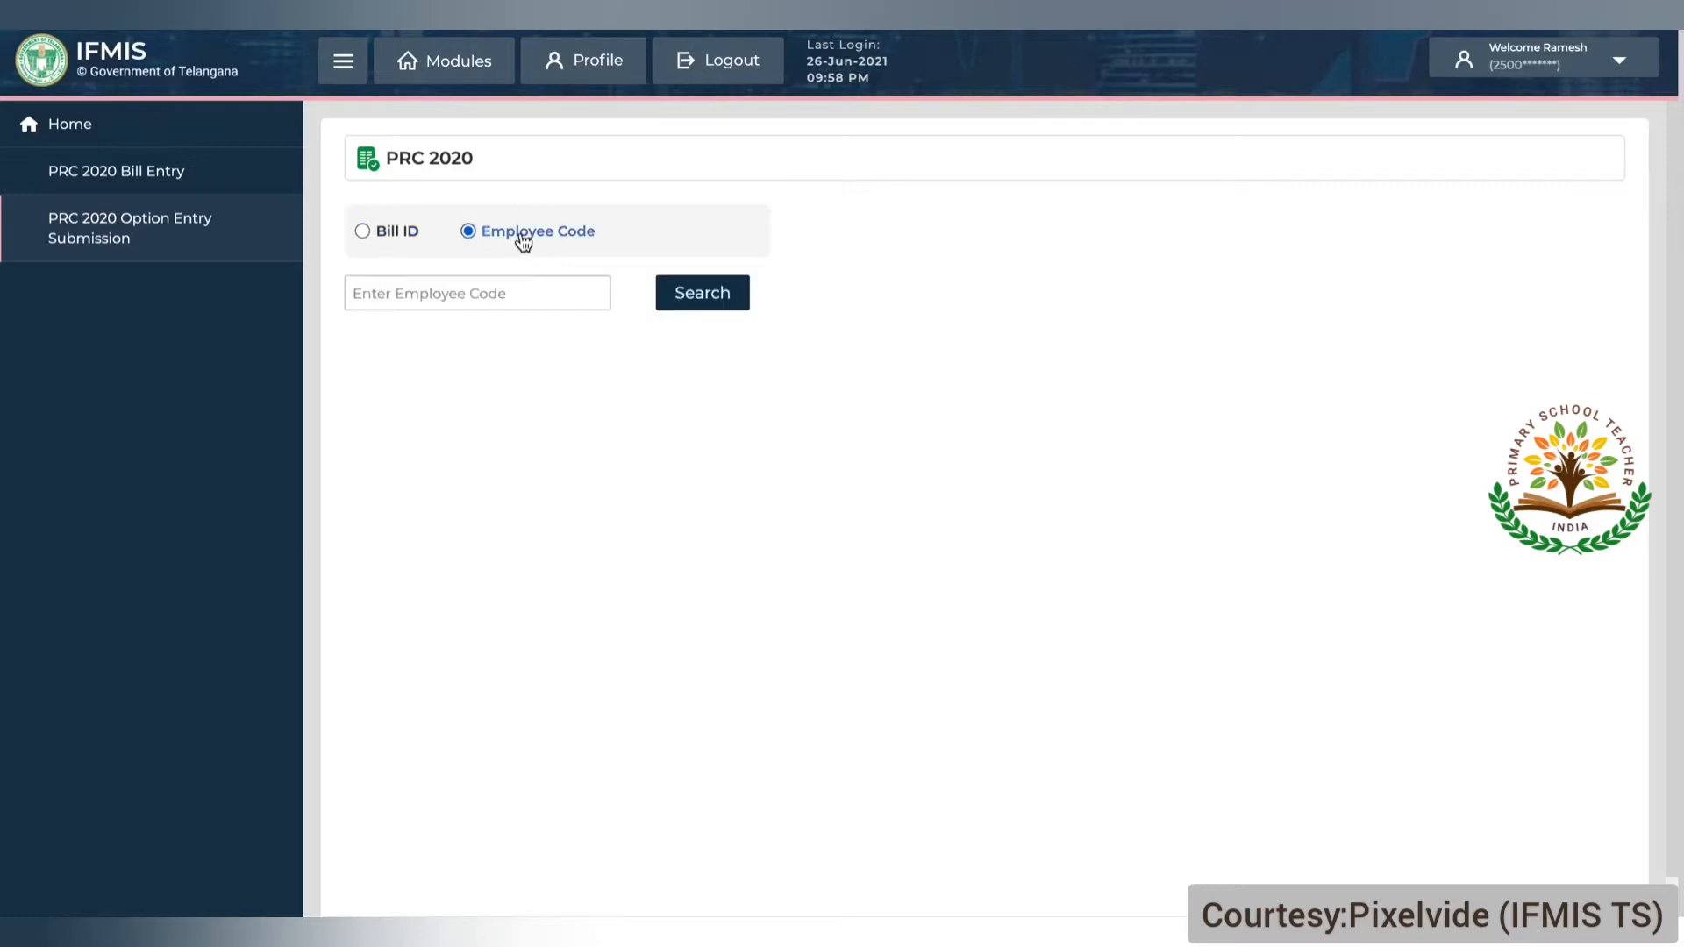
pyautogui.click(484, 283)
pyautogui.write('1234567')
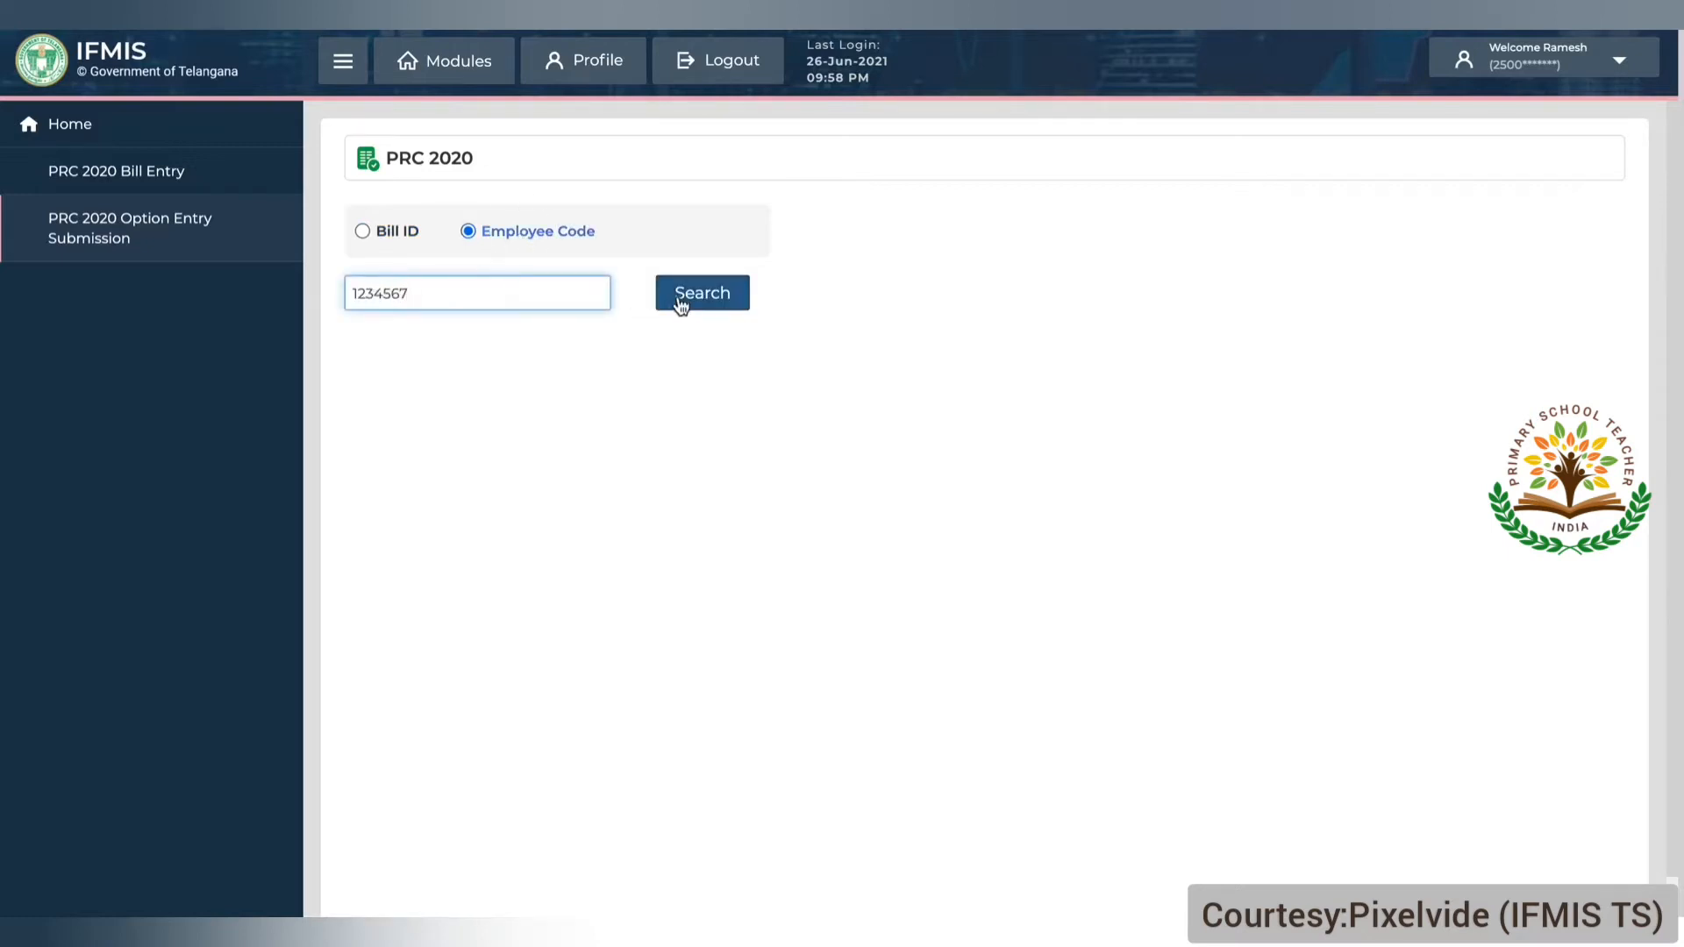
# Step: List the employees under Bill ID 1 and open the first employee's option entry page
pyautogui.click(399, 233)
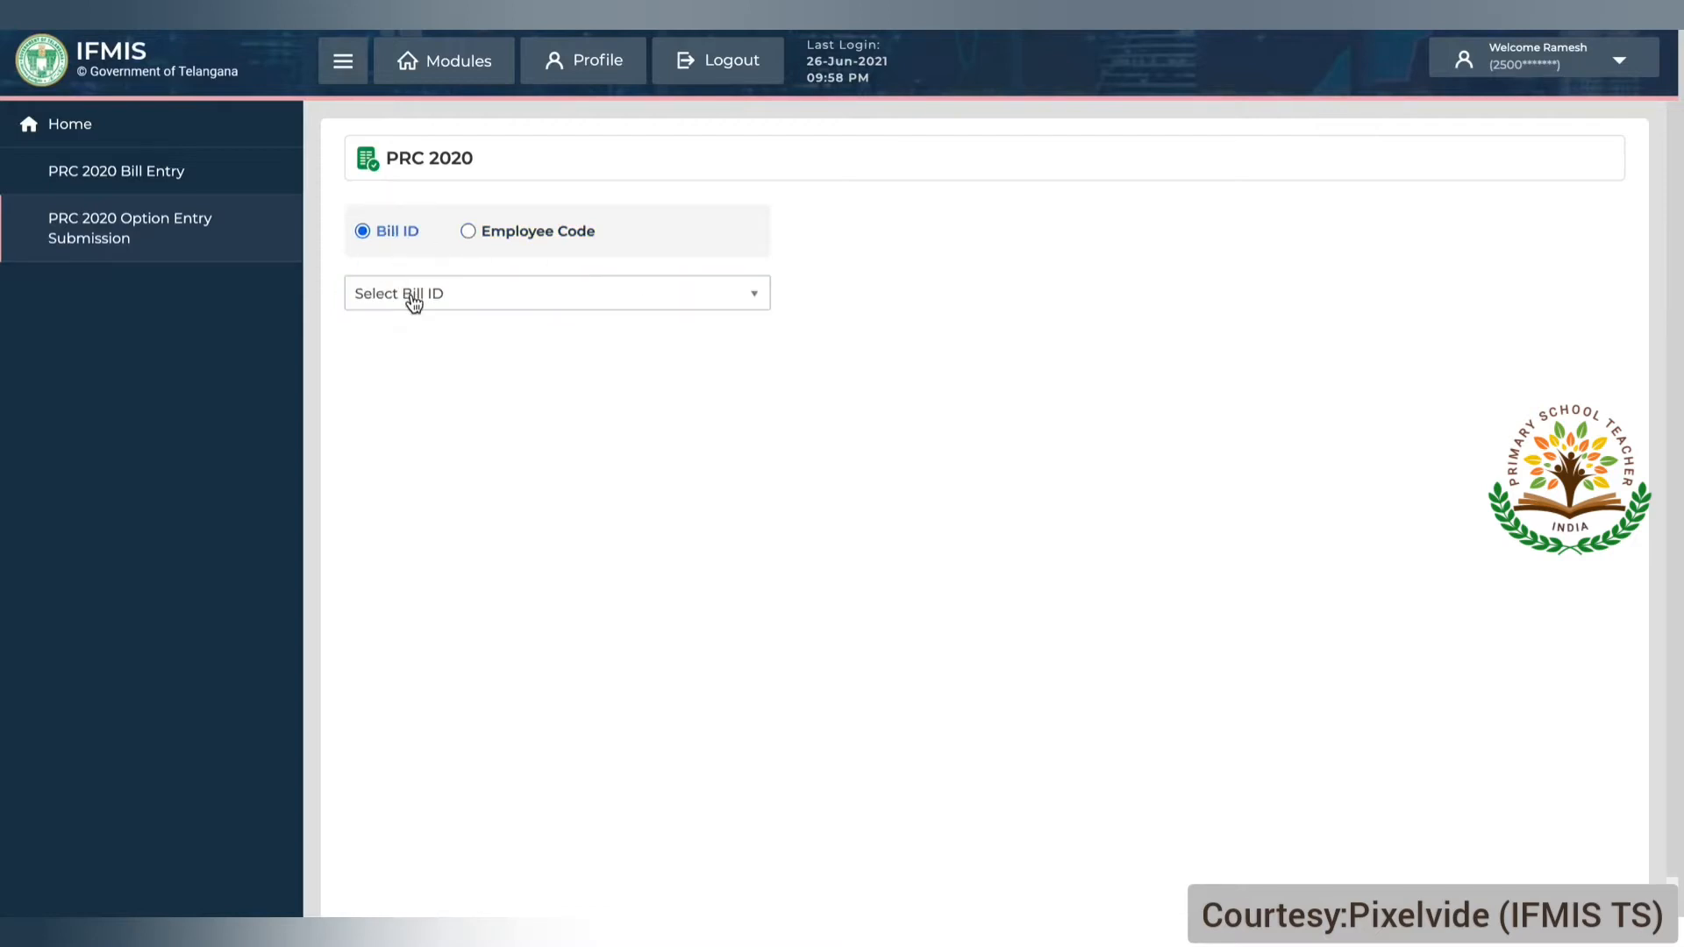
pyautogui.click(412, 298)
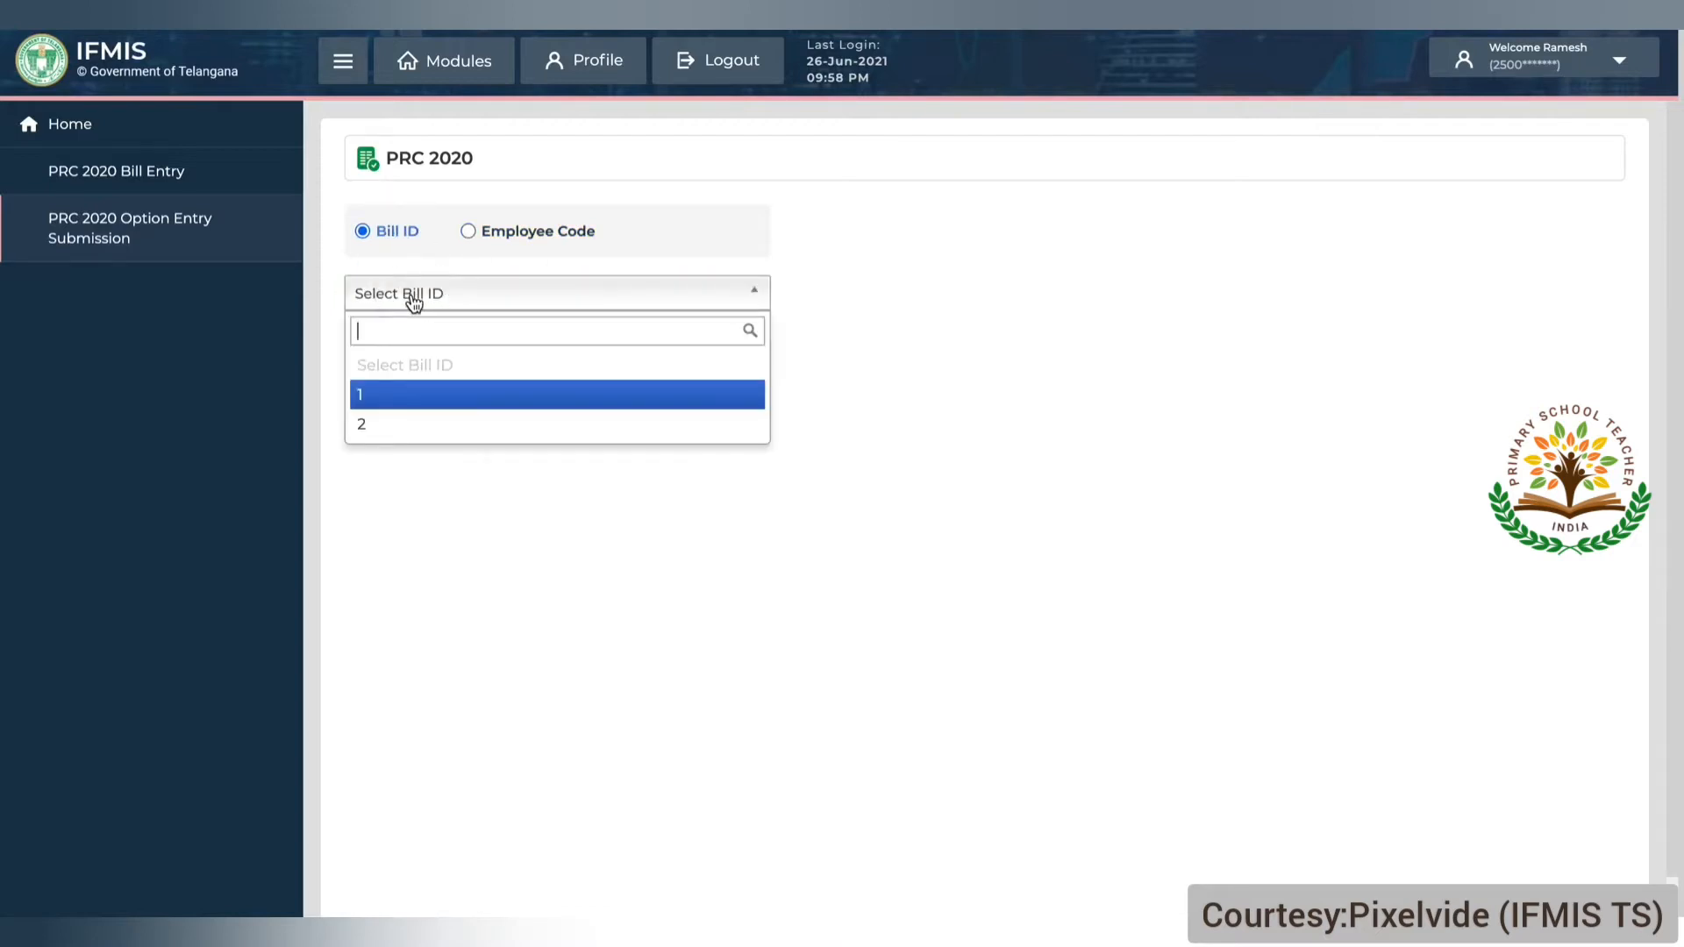
pyautogui.click(403, 396)
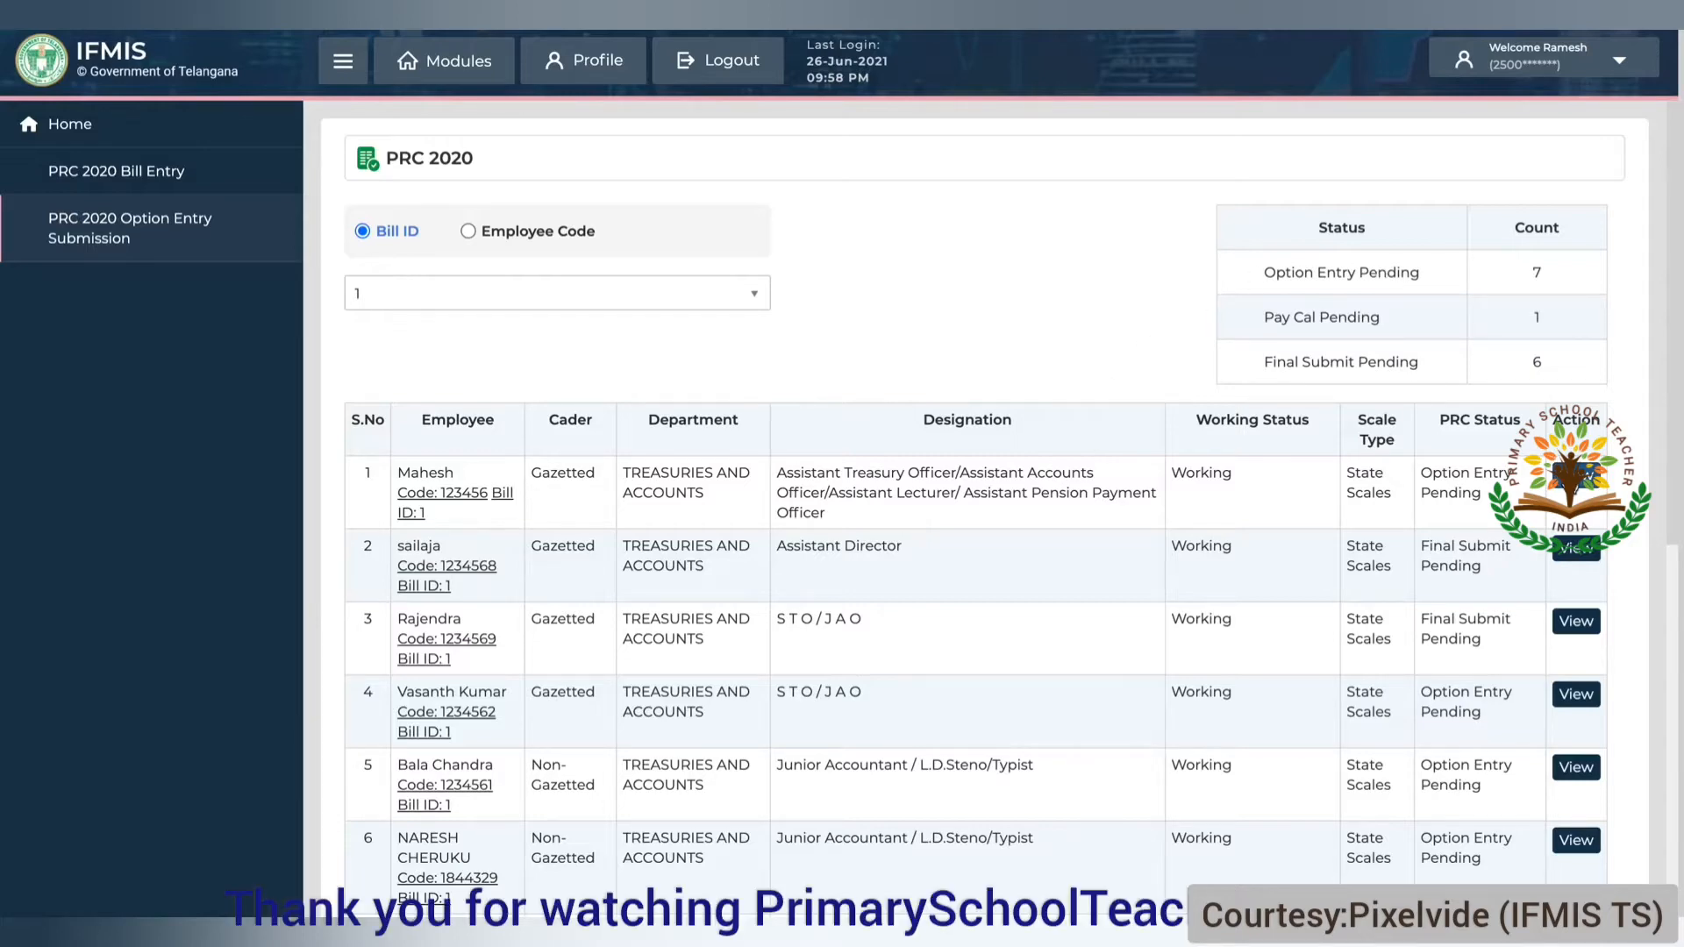
pyautogui.click(1576, 475)
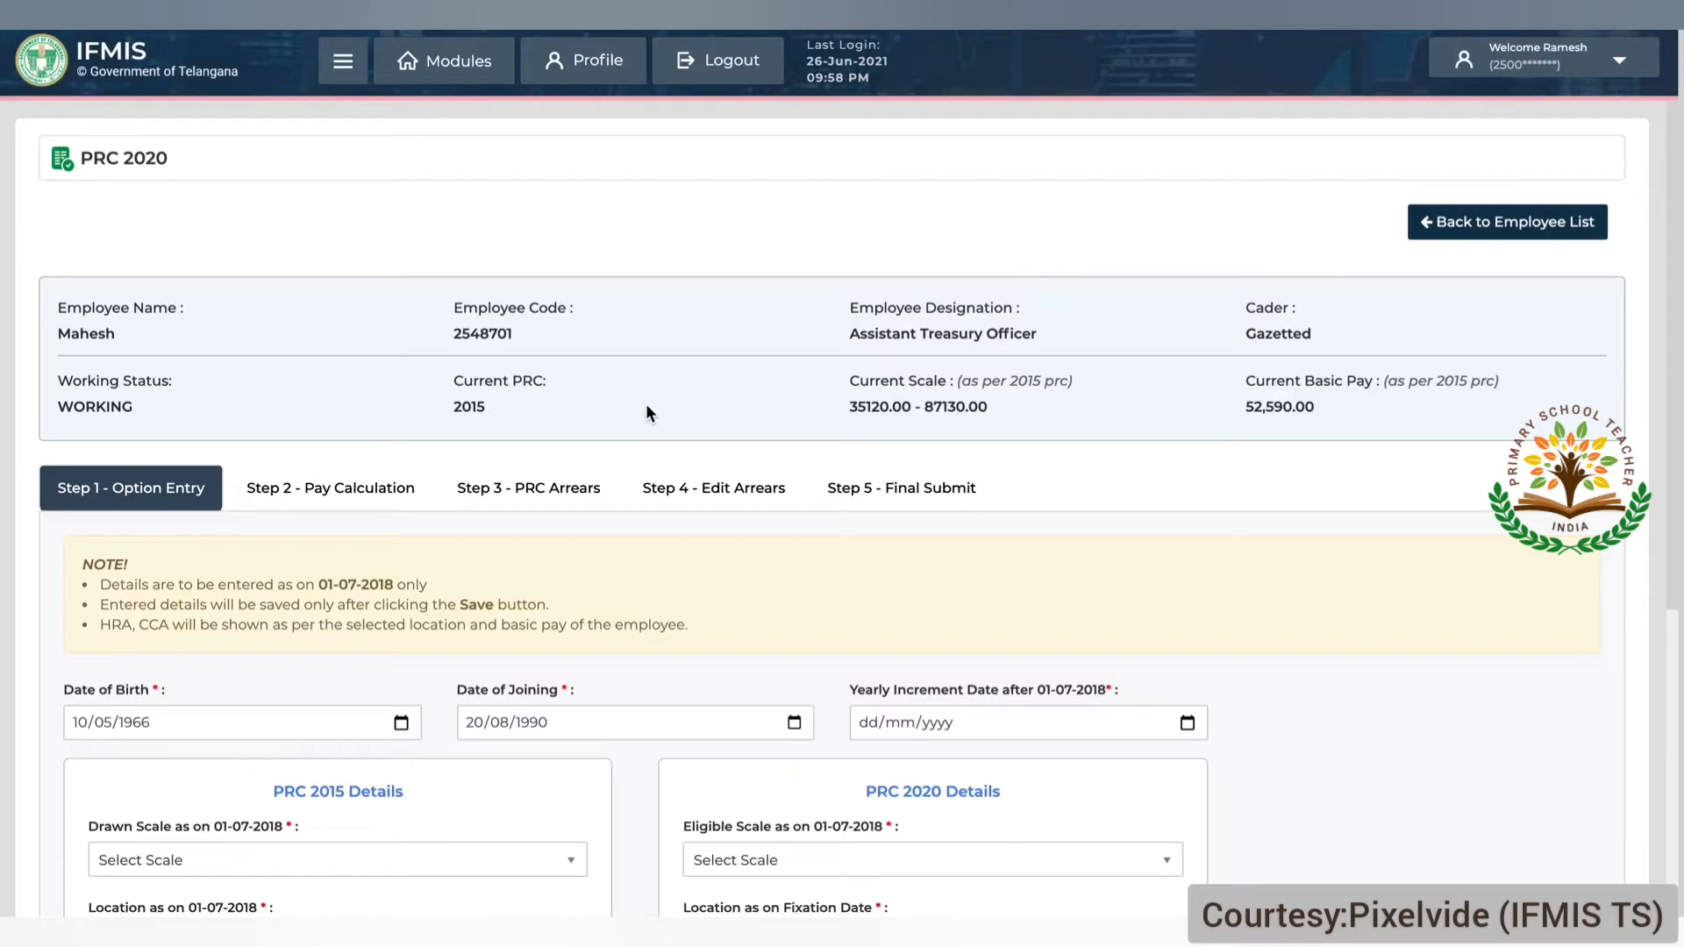
pyautogui.click(1499, 233)
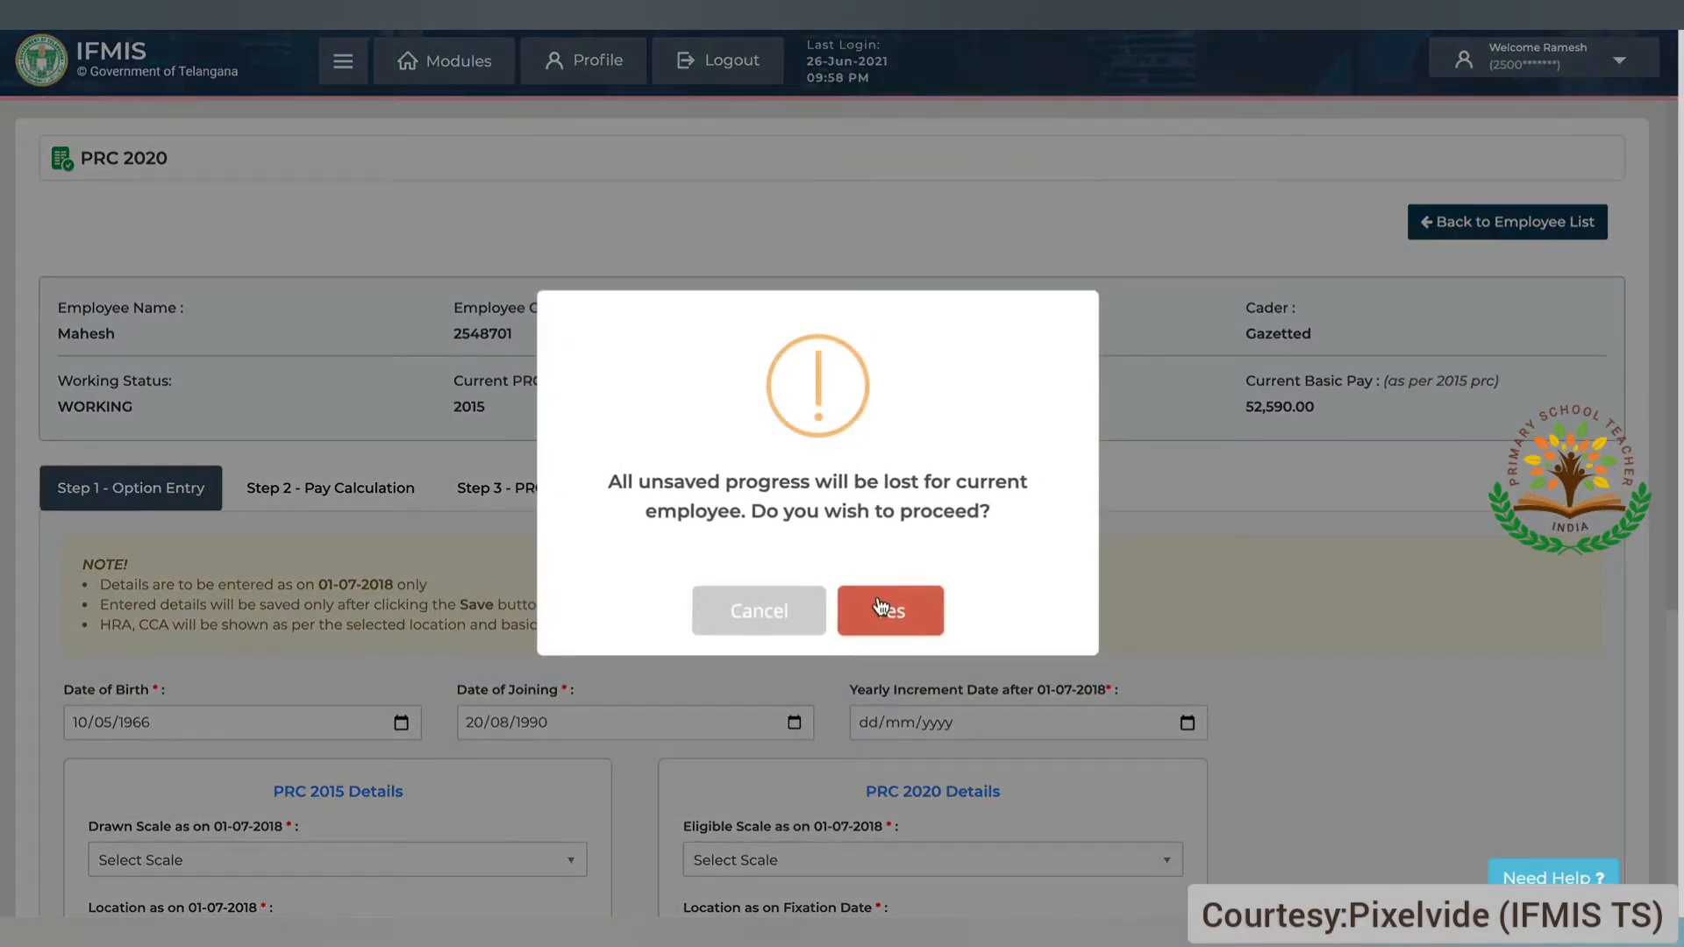
pyautogui.click(881, 609)
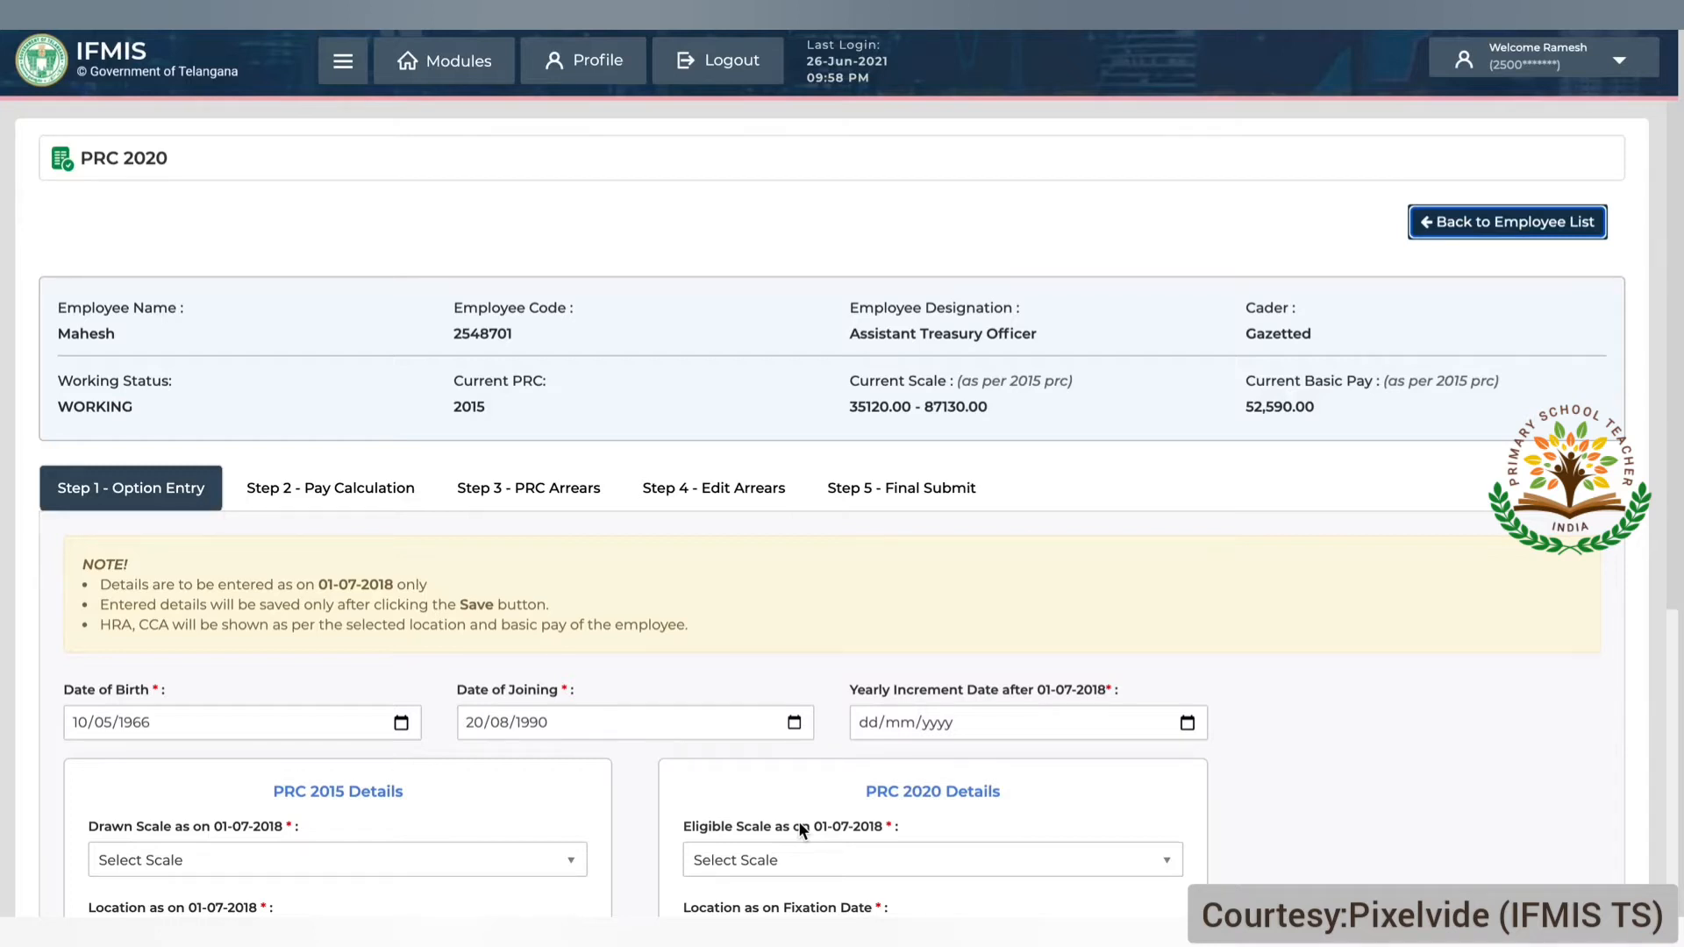
pyautogui.click(130, 563)
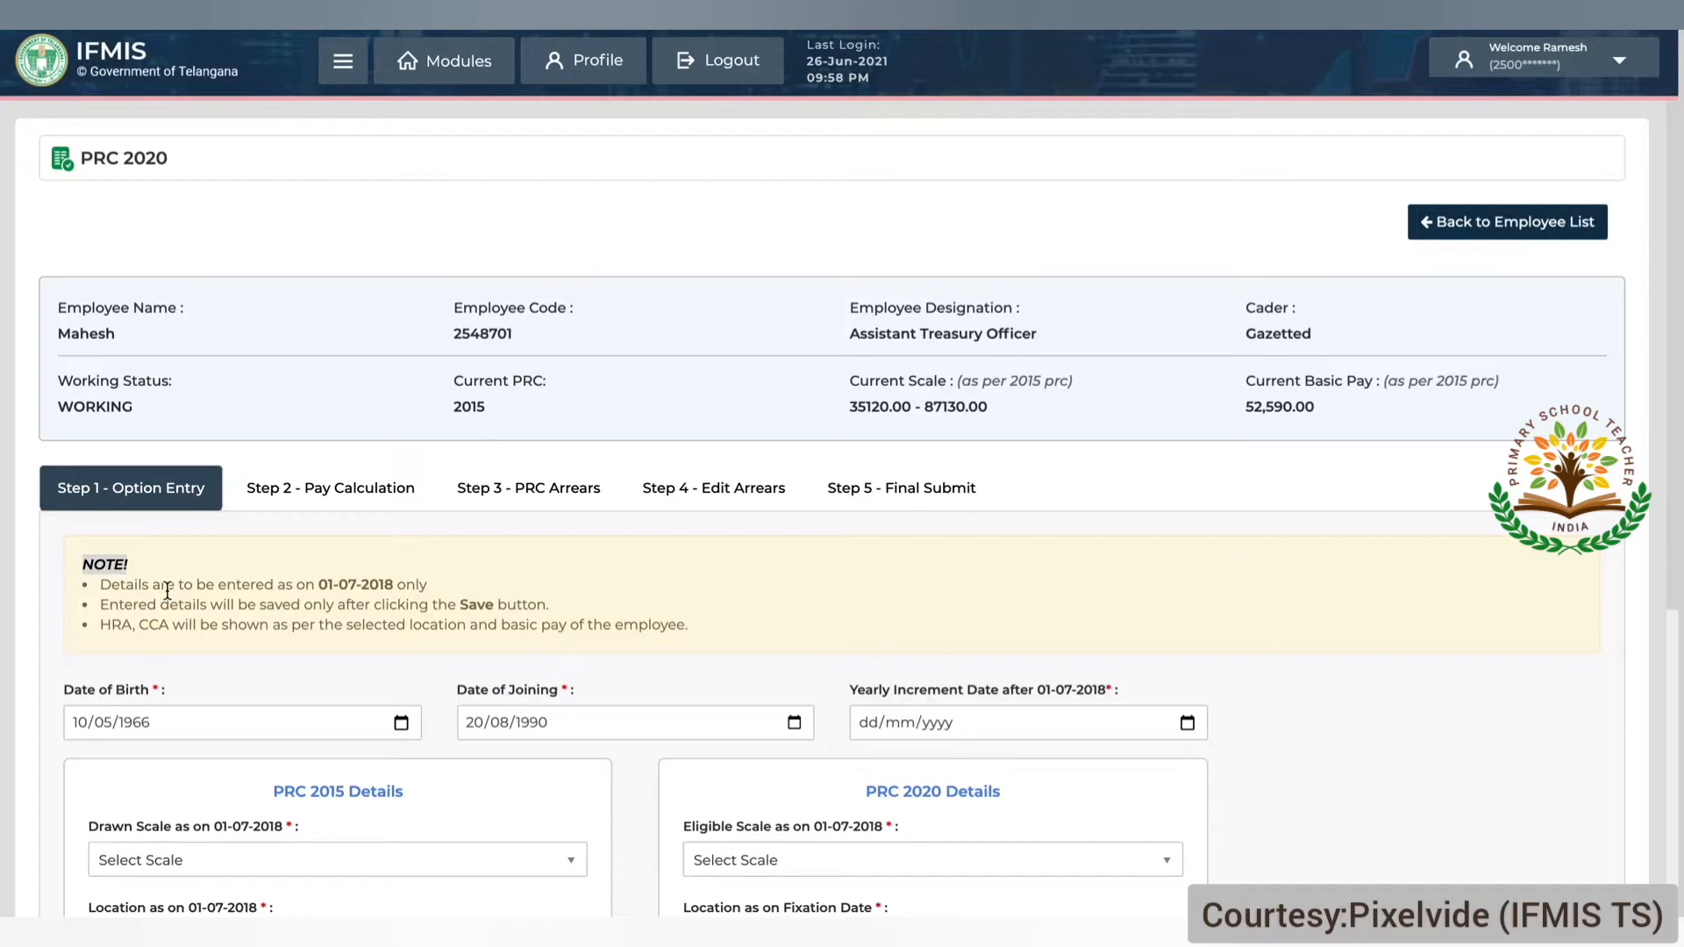
# Step: Scroll down the Step 1 form to the date and pay scale fields
pyautogui.scroll(-1, 167, 591)
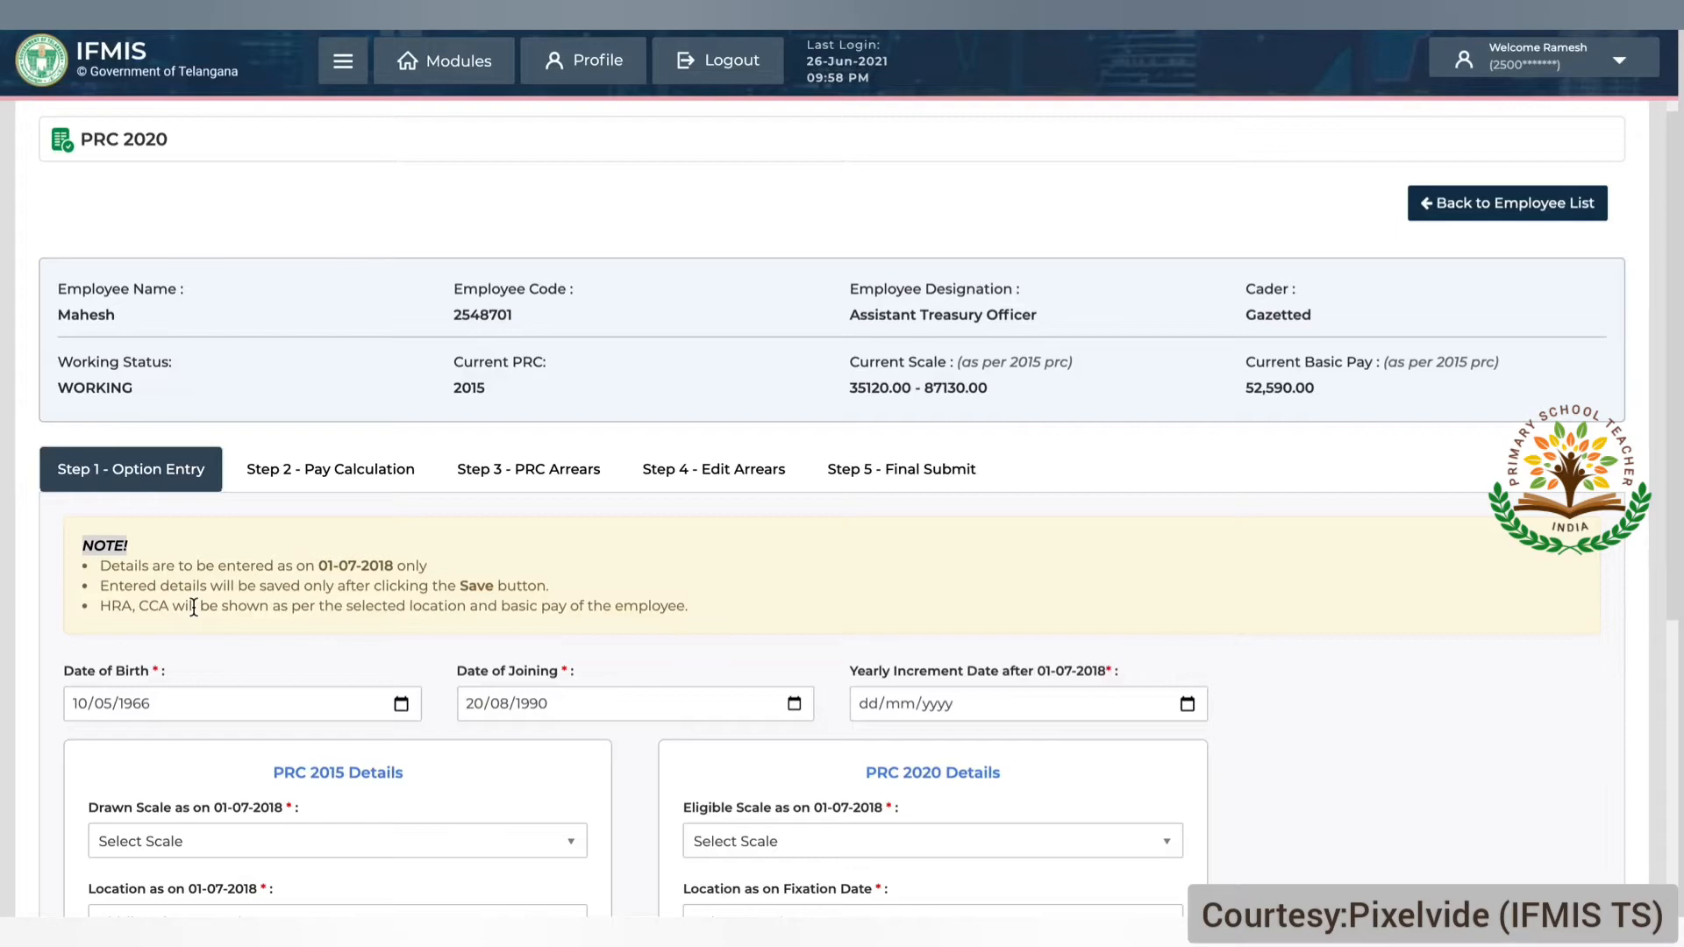
pyautogui.scroll(-4, 801, 813)
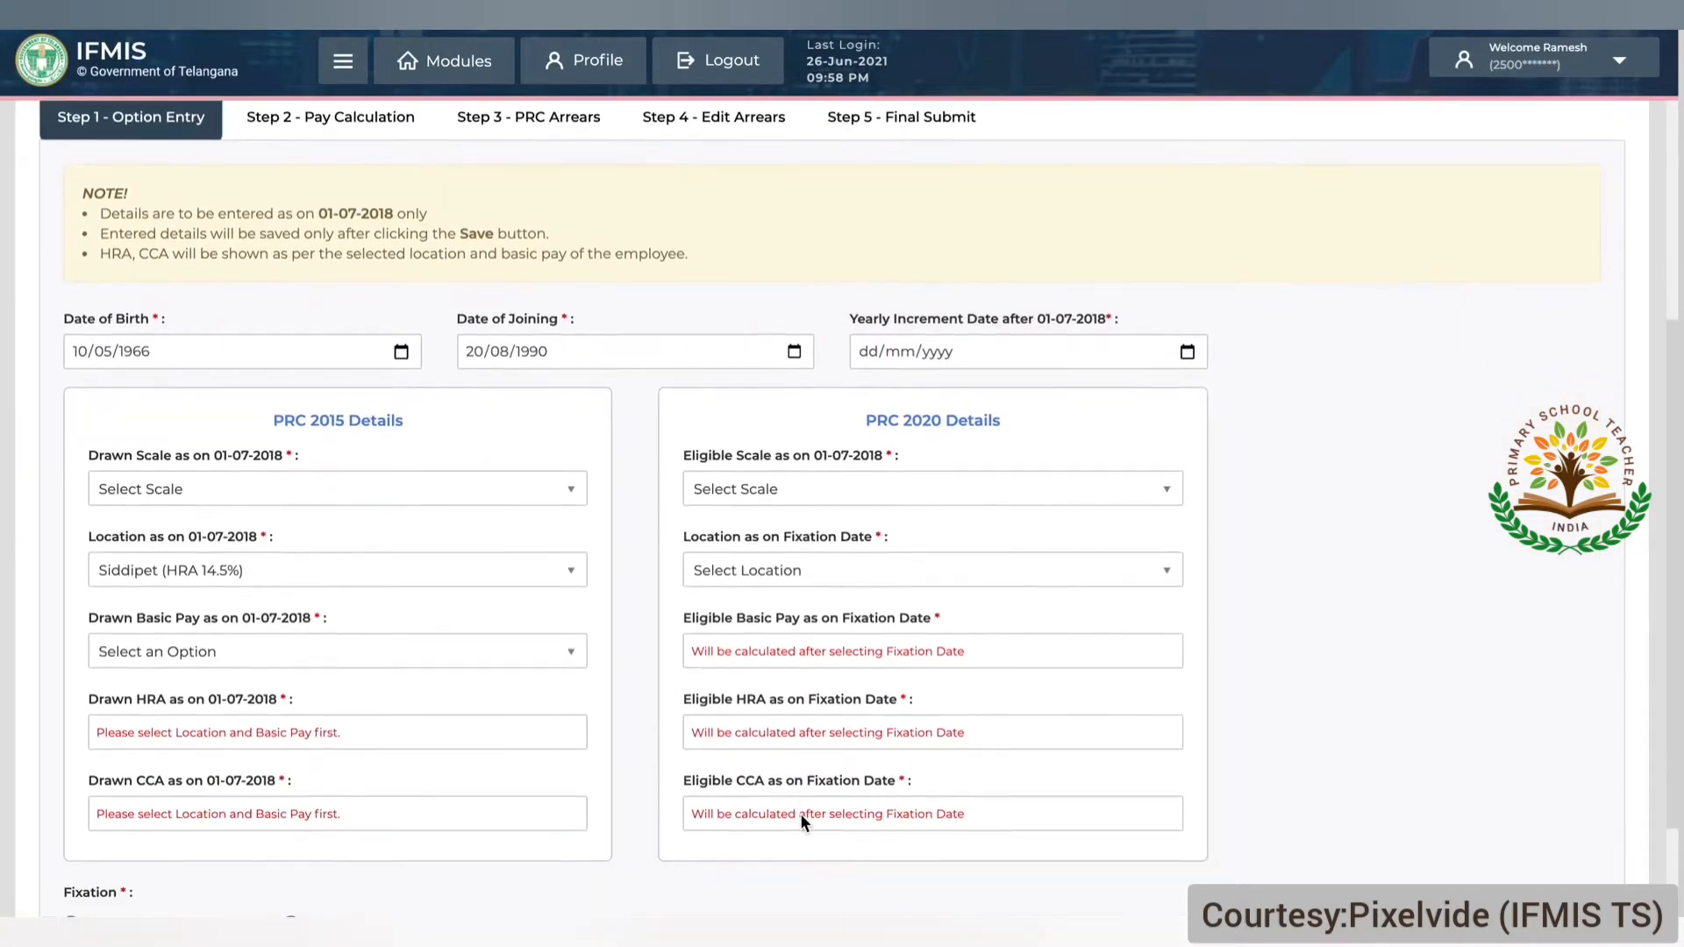
pyautogui.scroll(-2, 800, 813)
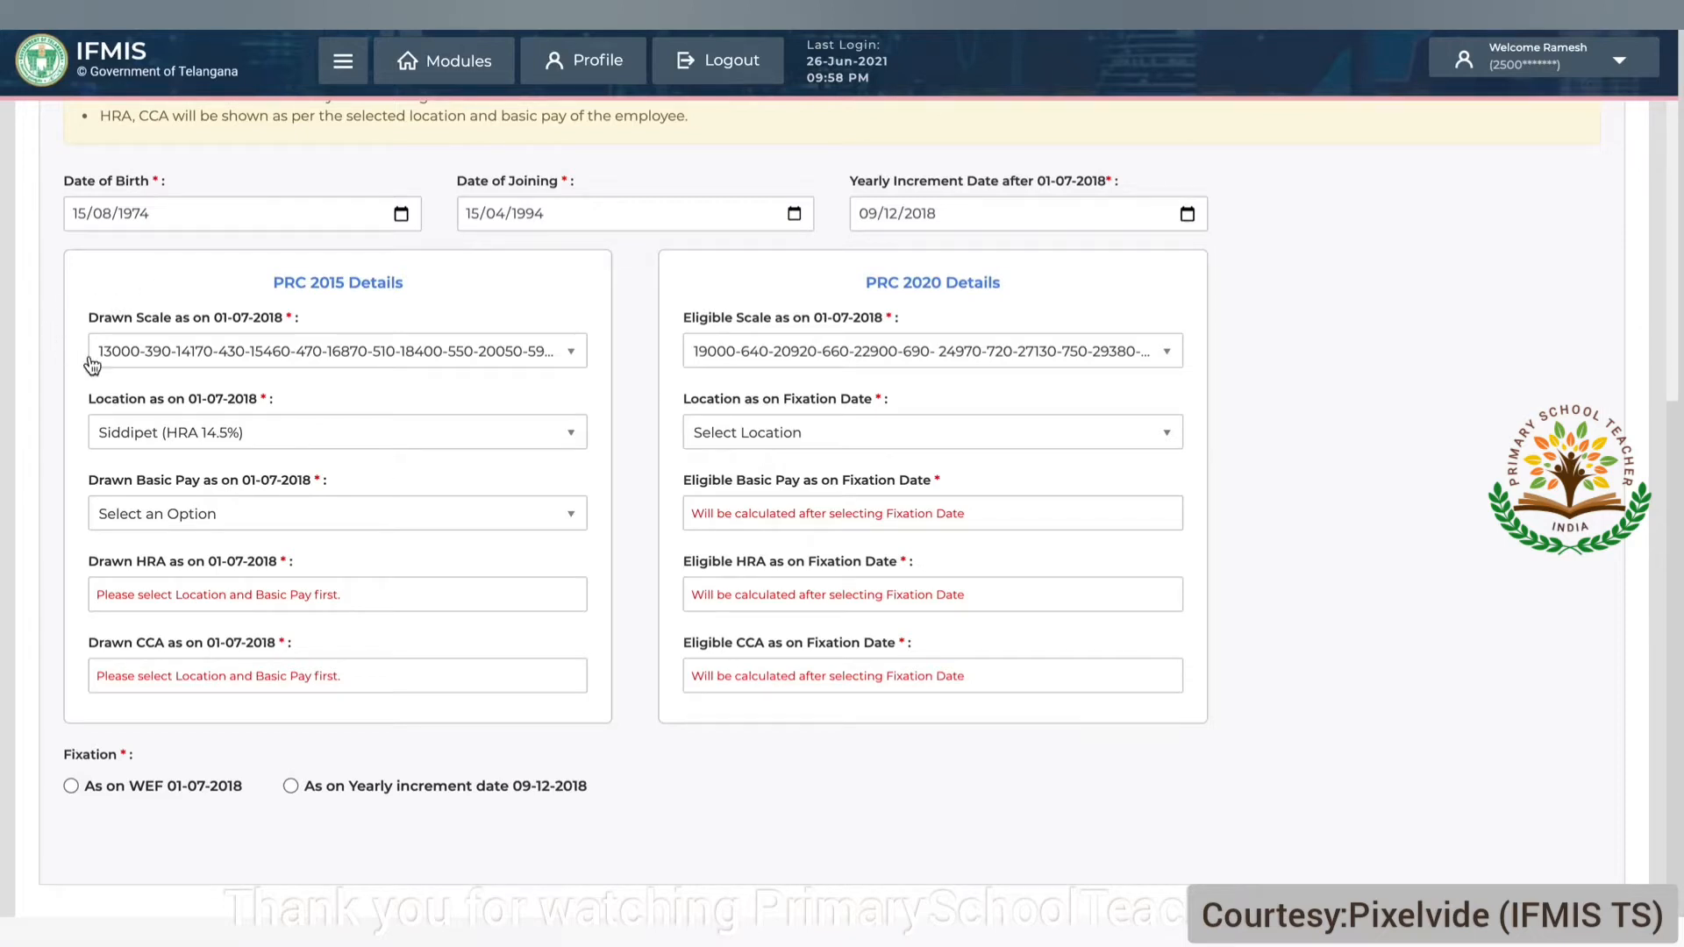
# Step: Keep the first drawn 2015 scale and Siddipet location, and set drawn basic pay to 13390.00
pyautogui.click(138, 359)
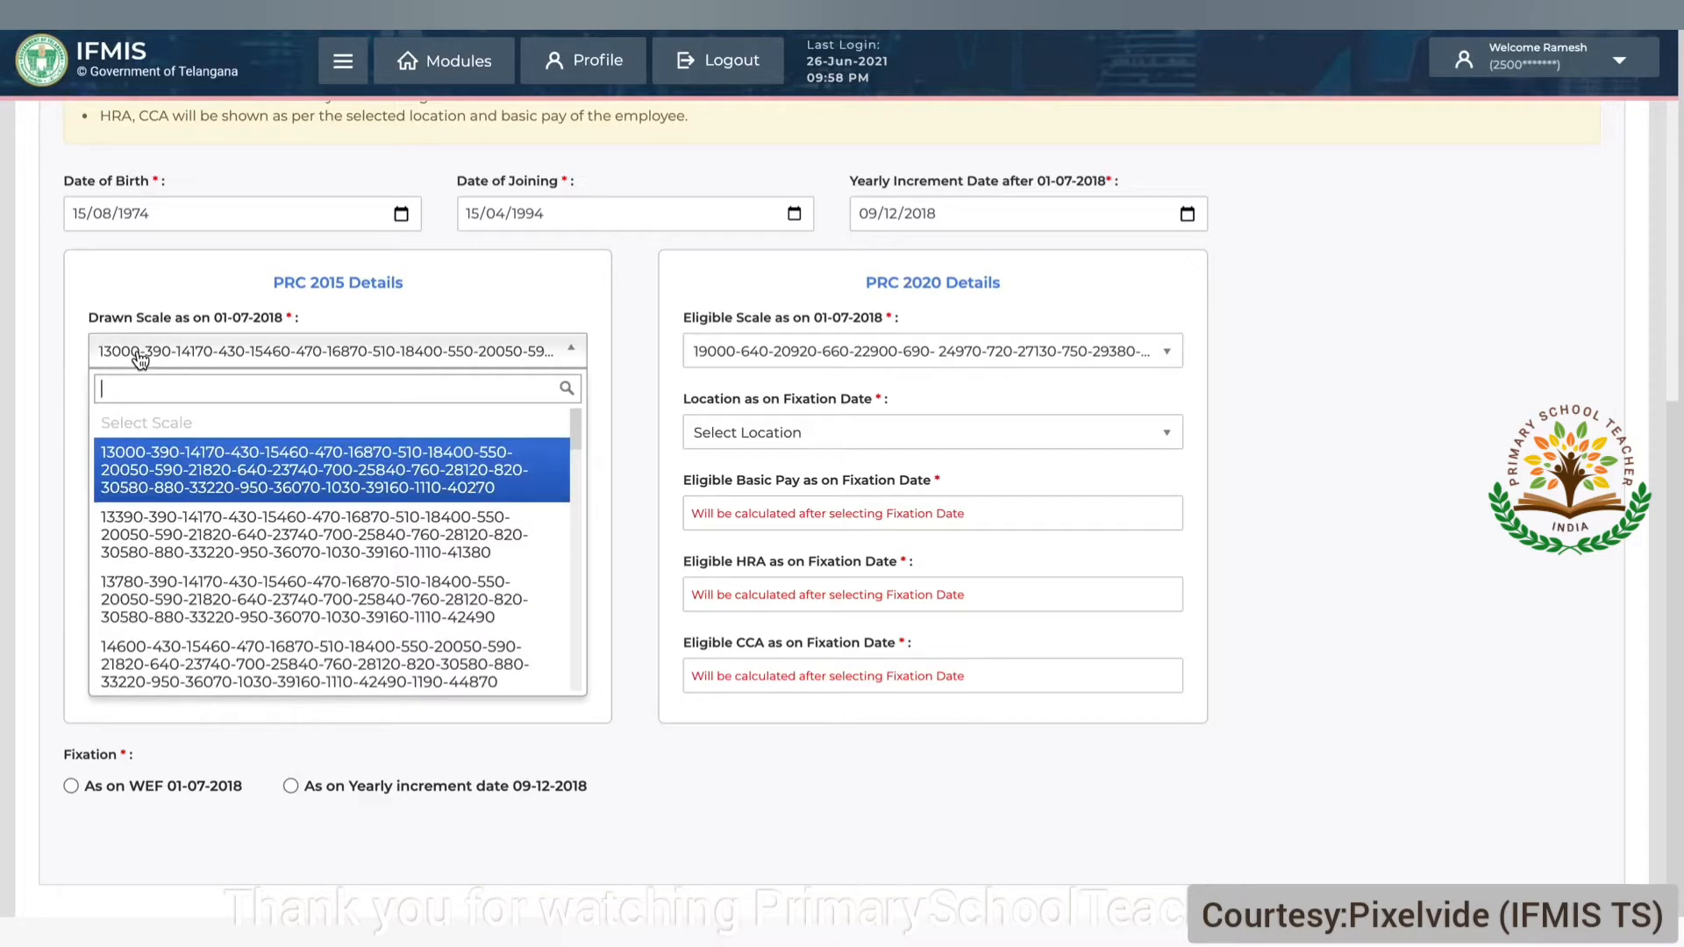
pyautogui.click(176, 471)
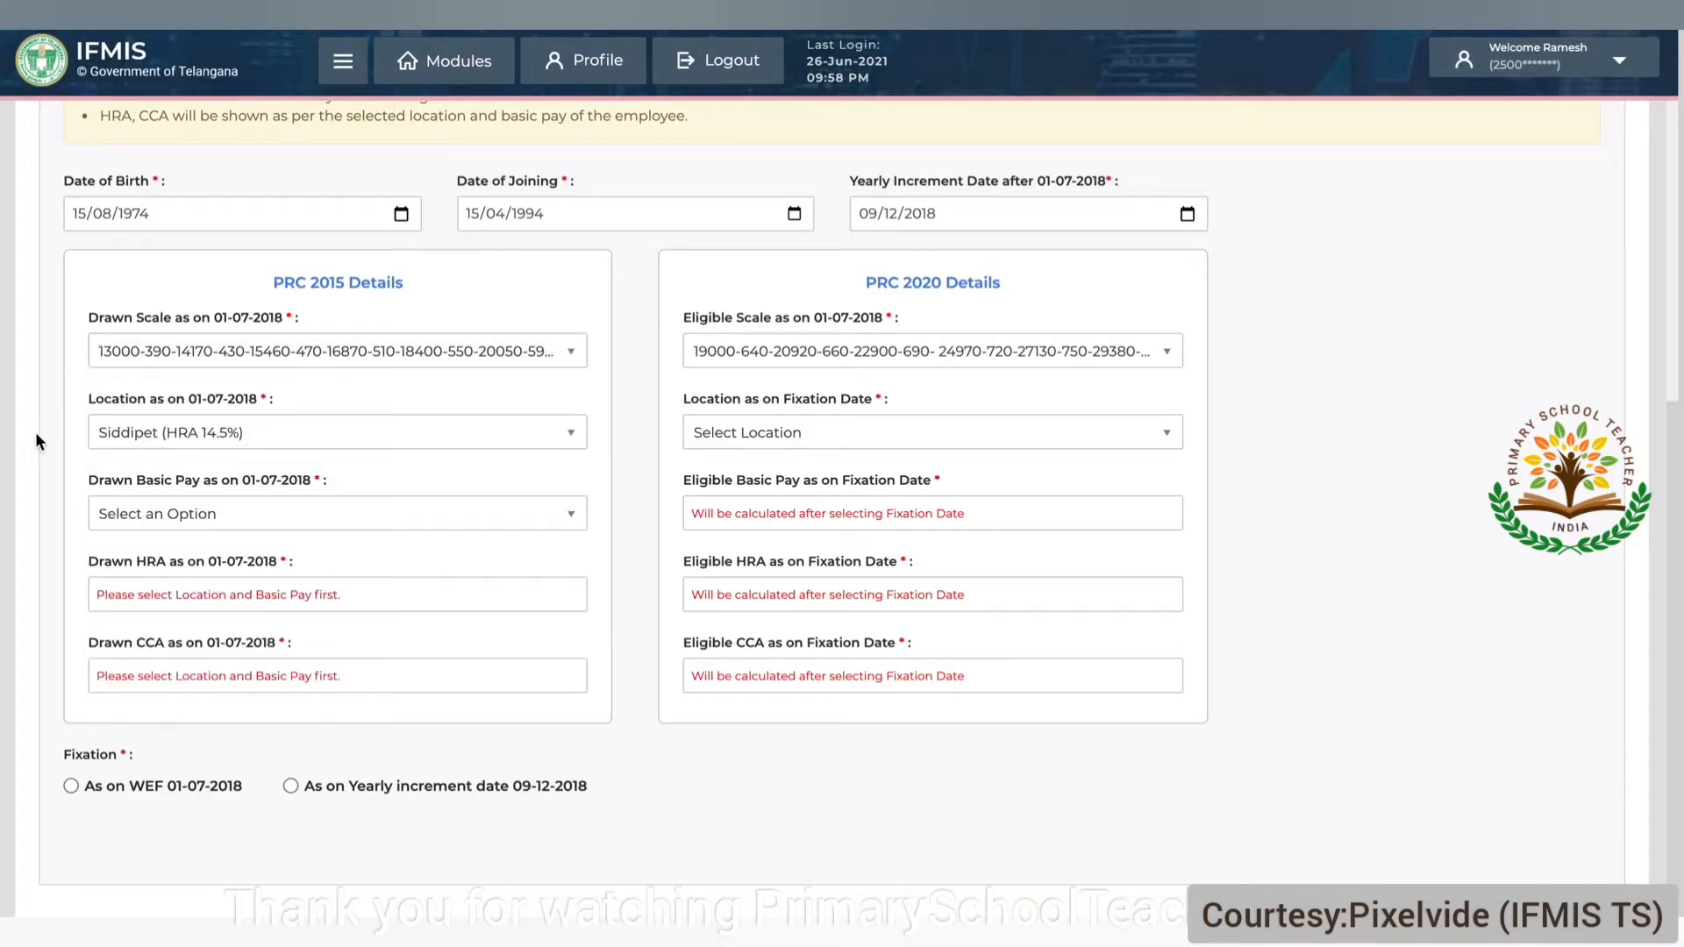
pyautogui.click(138, 447)
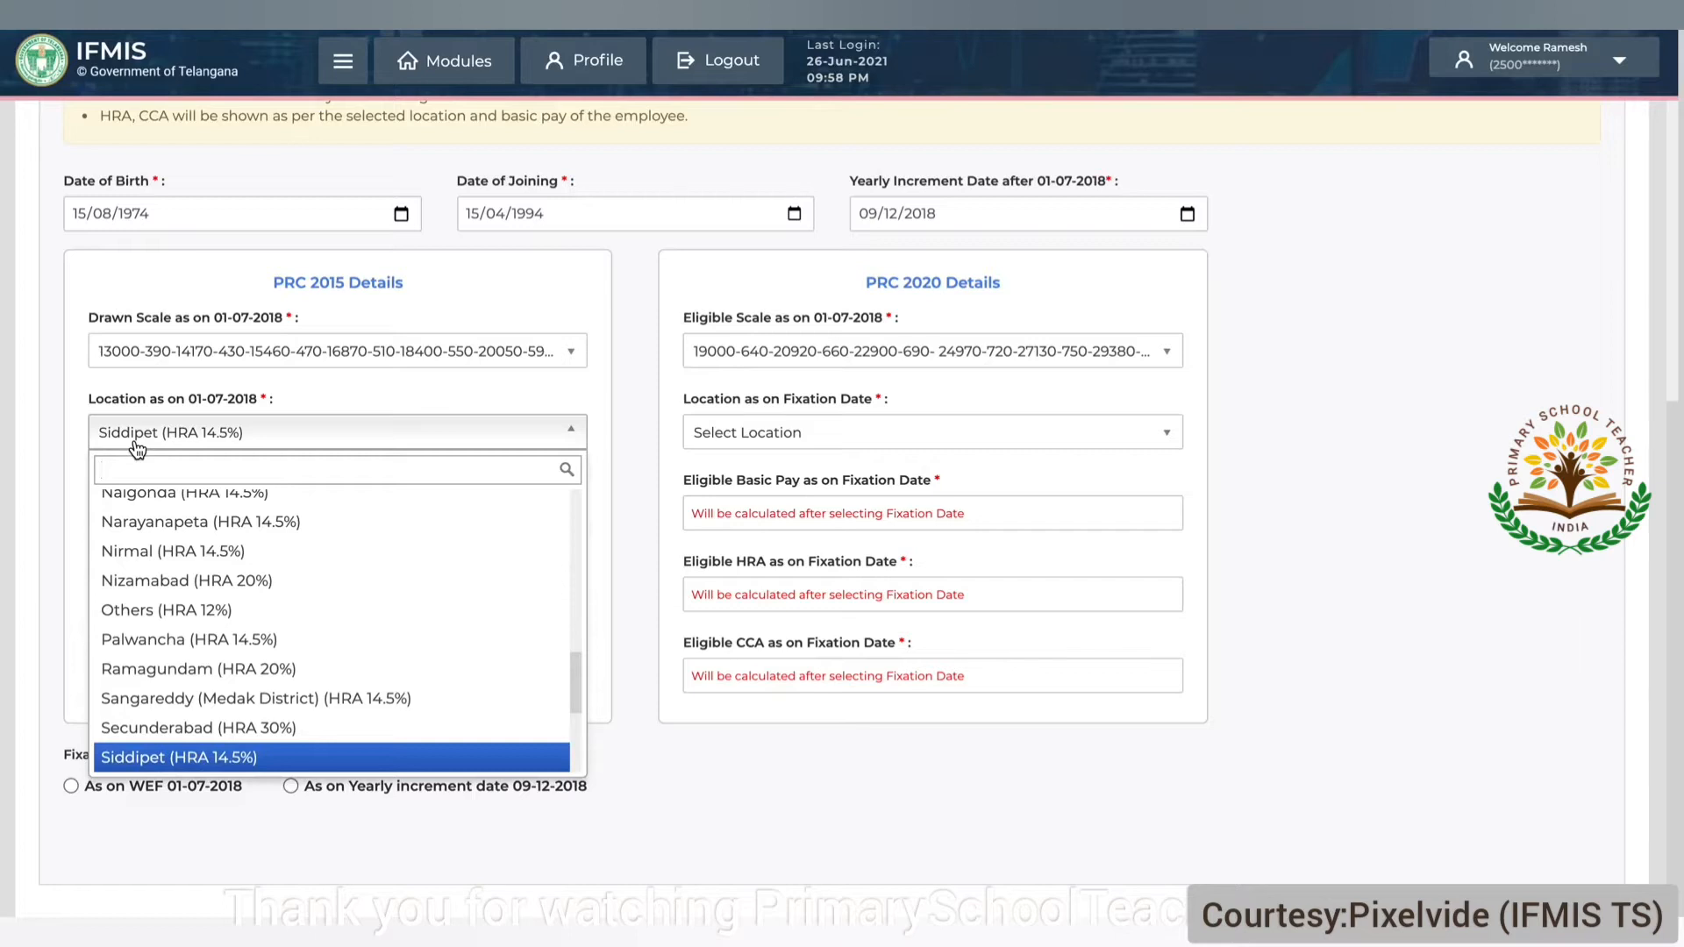
pyautogui.click(138, 448)
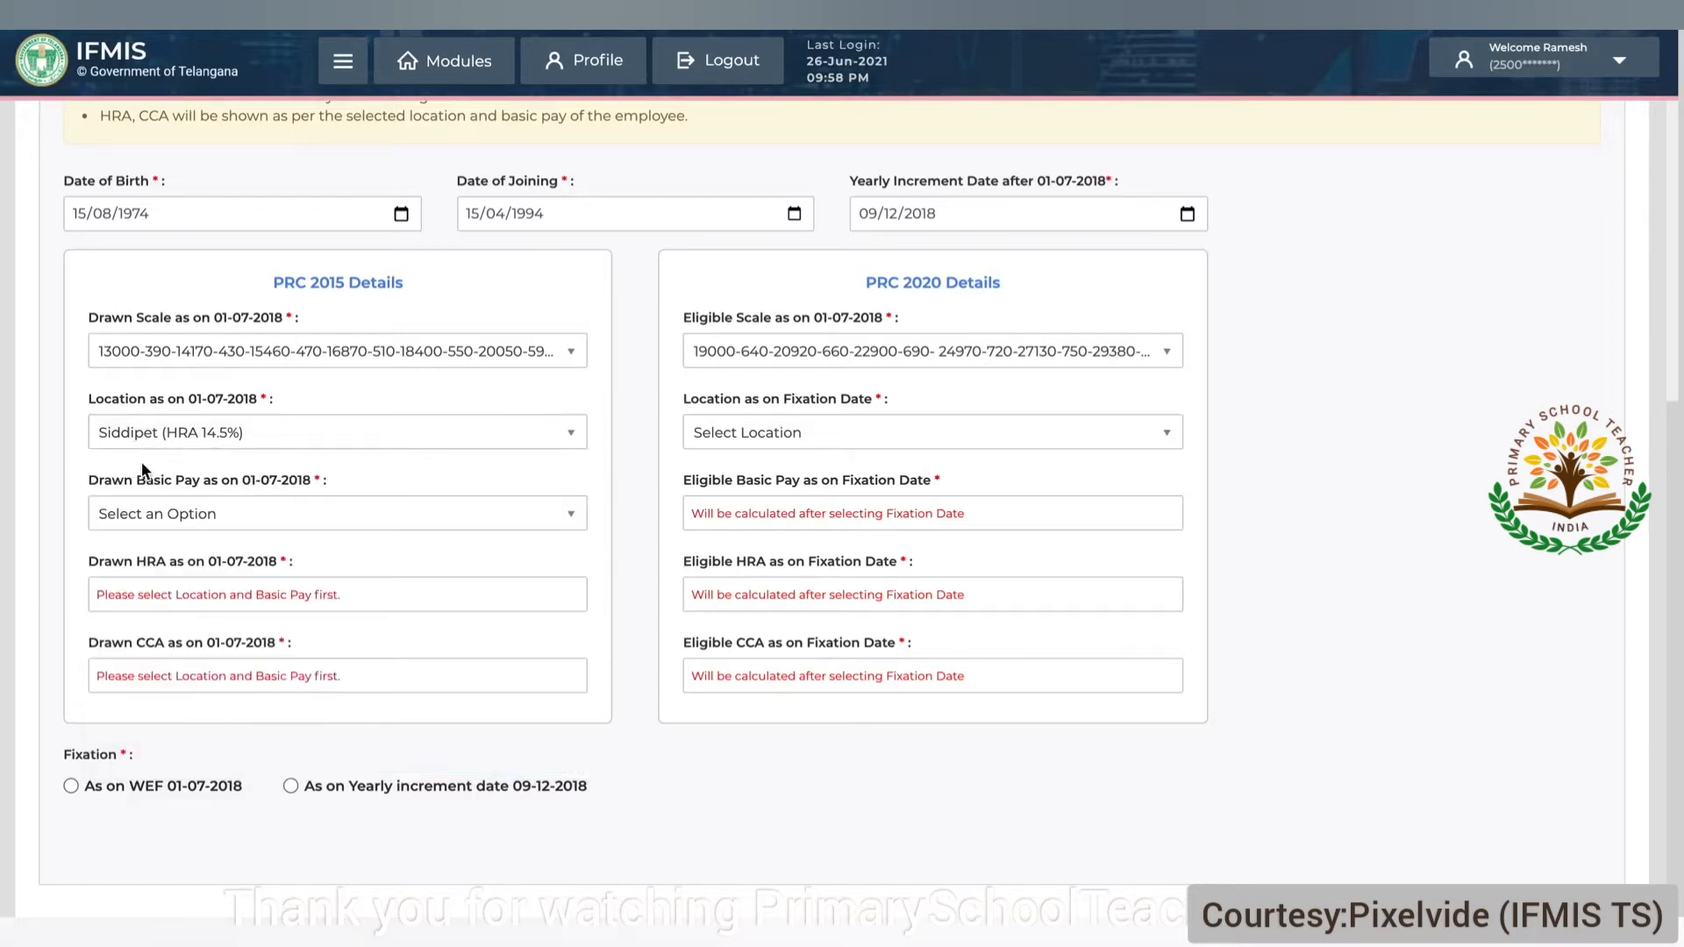
pyautogui.click(164, 525)
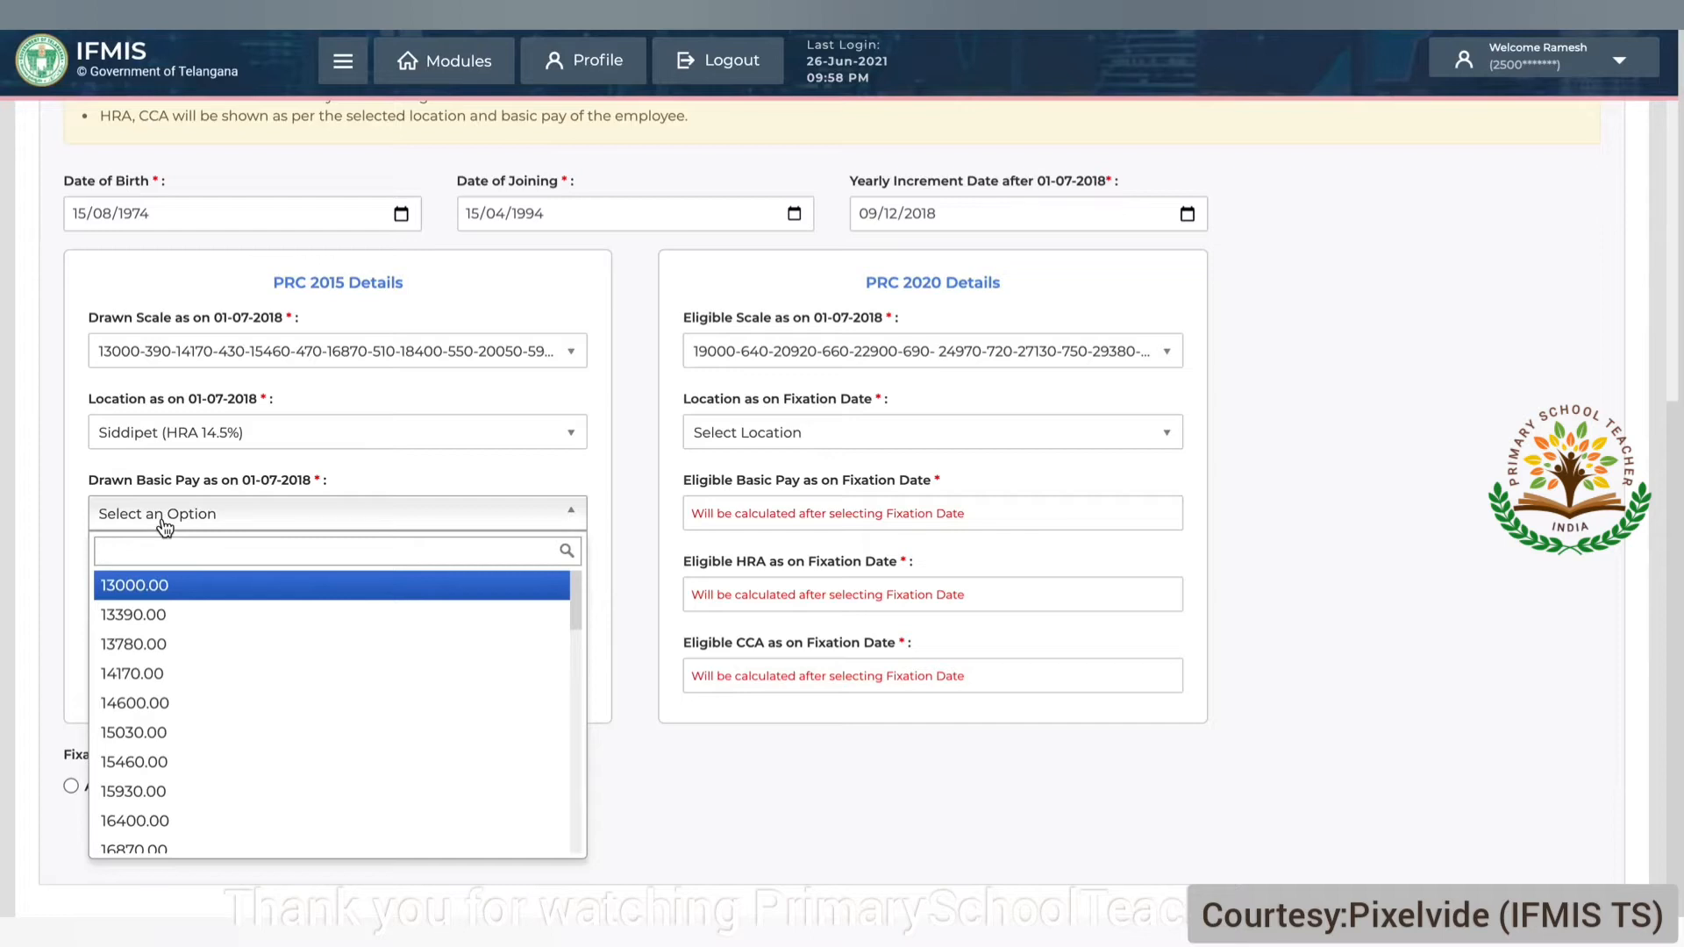
pyautogui.click(176, 617)
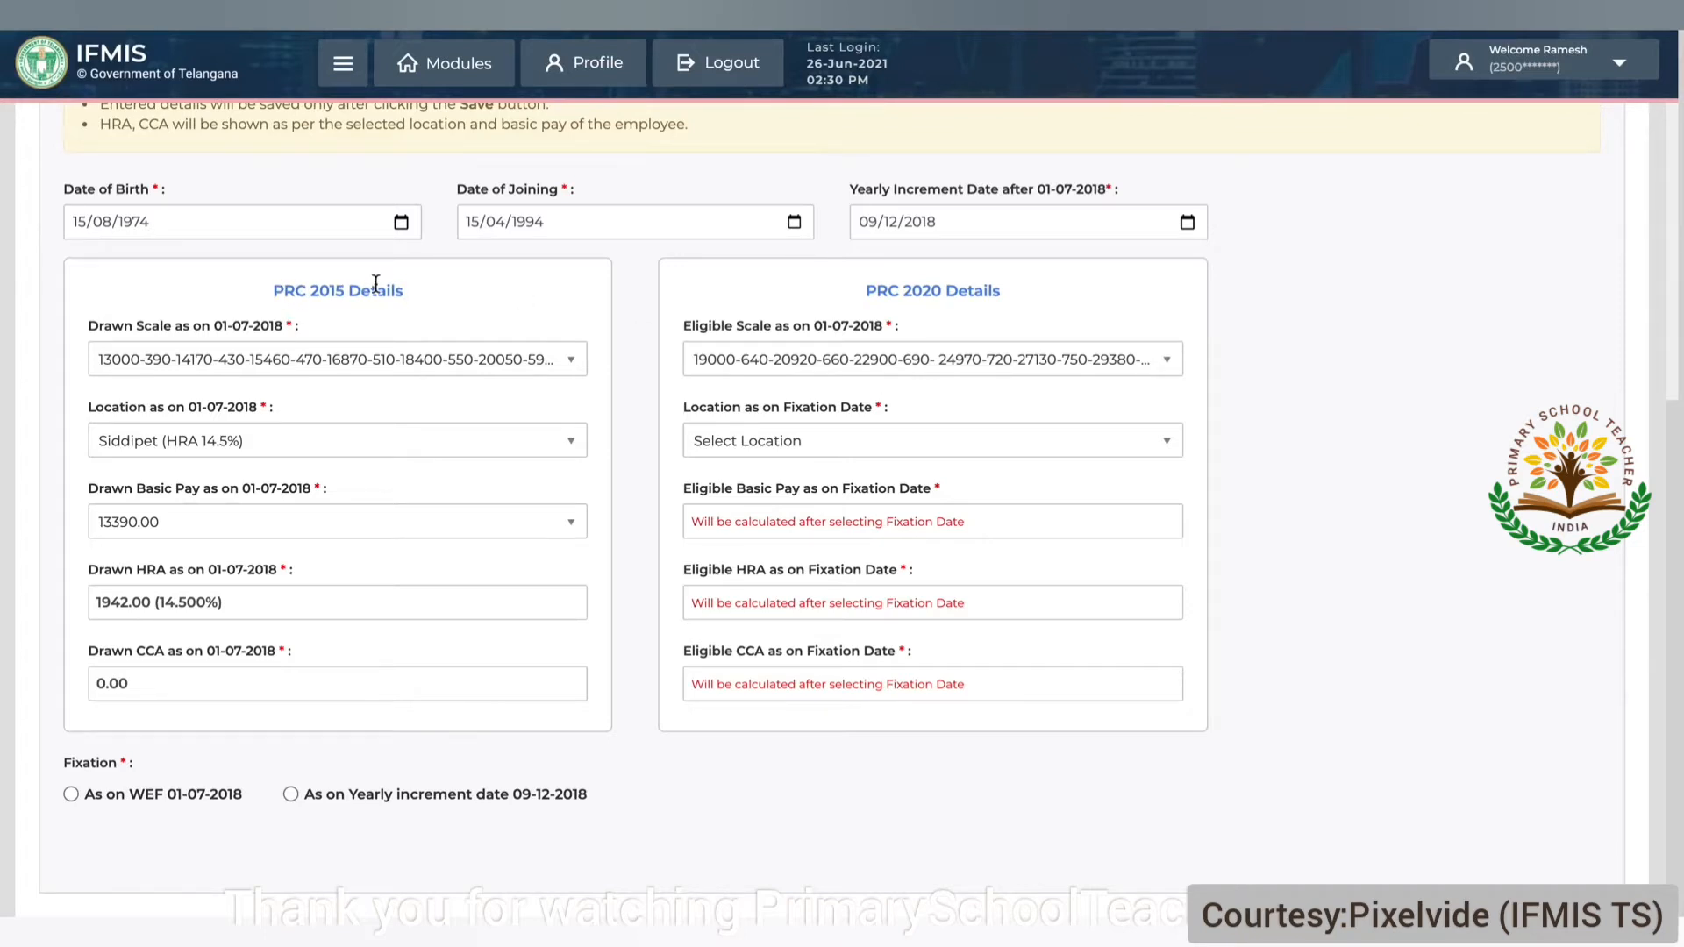
# Step: Keep the eligible 2020 scale and set Location as on Fixation Date to Siddipet (HRA 13%)
pyautogui.click(706, 373)
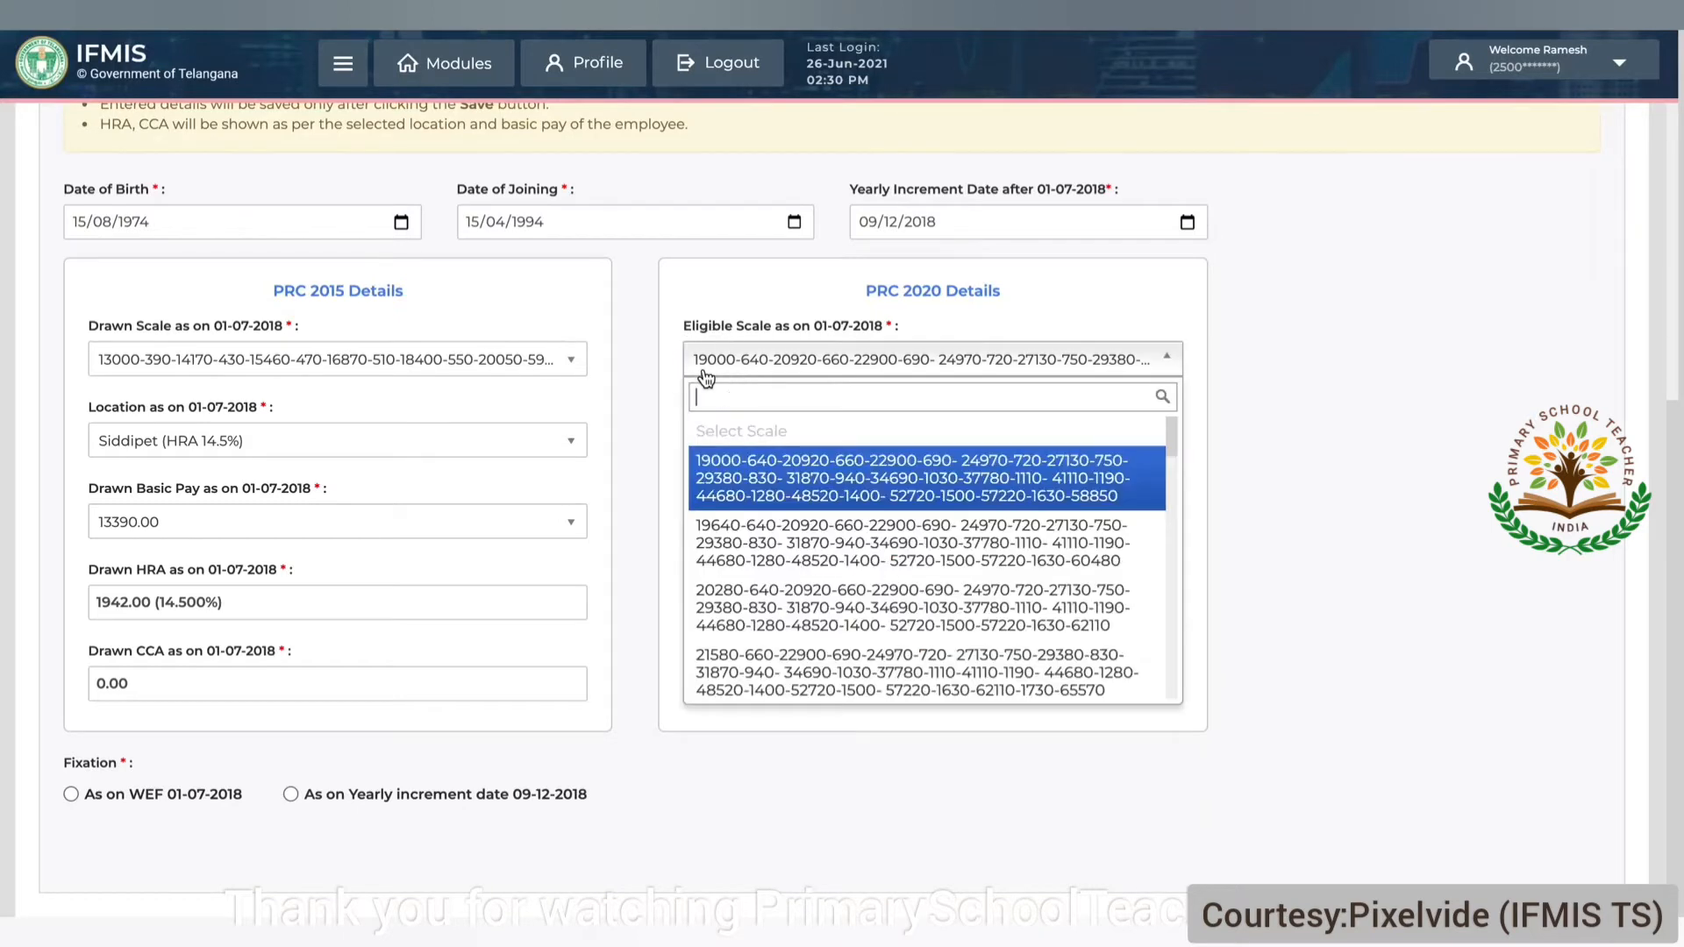
pyautogui.click(707, 373)
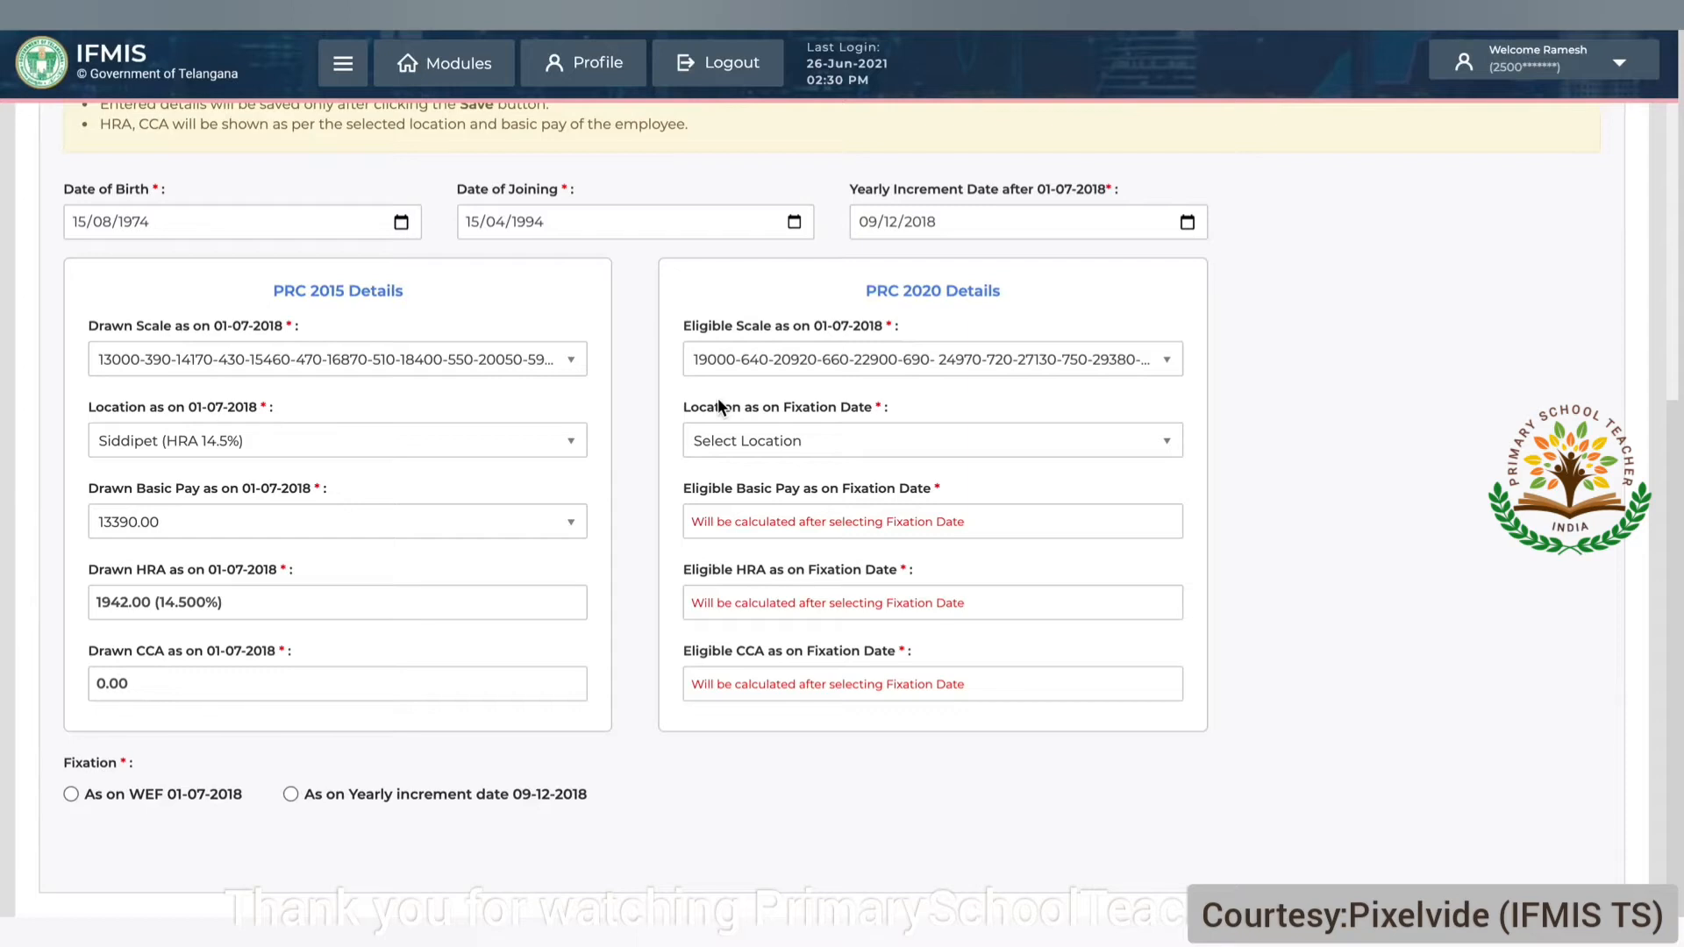
pyautogui.click(728, 441)
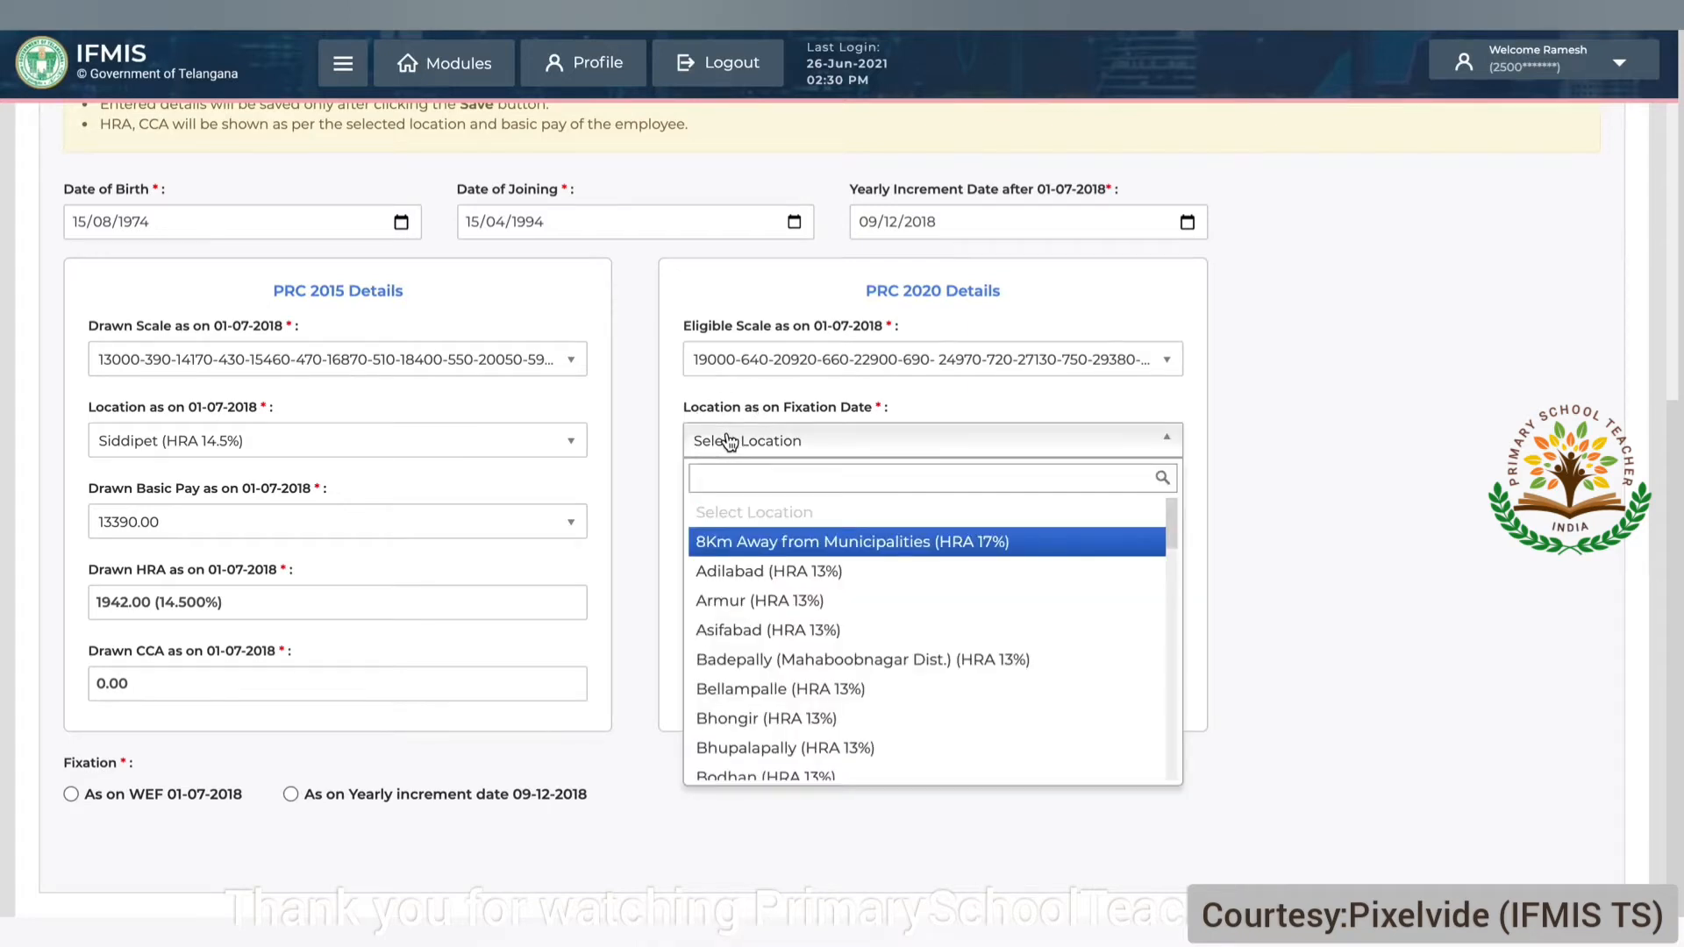
pyautogui.write('si')
pyautogui.click(766, 505)
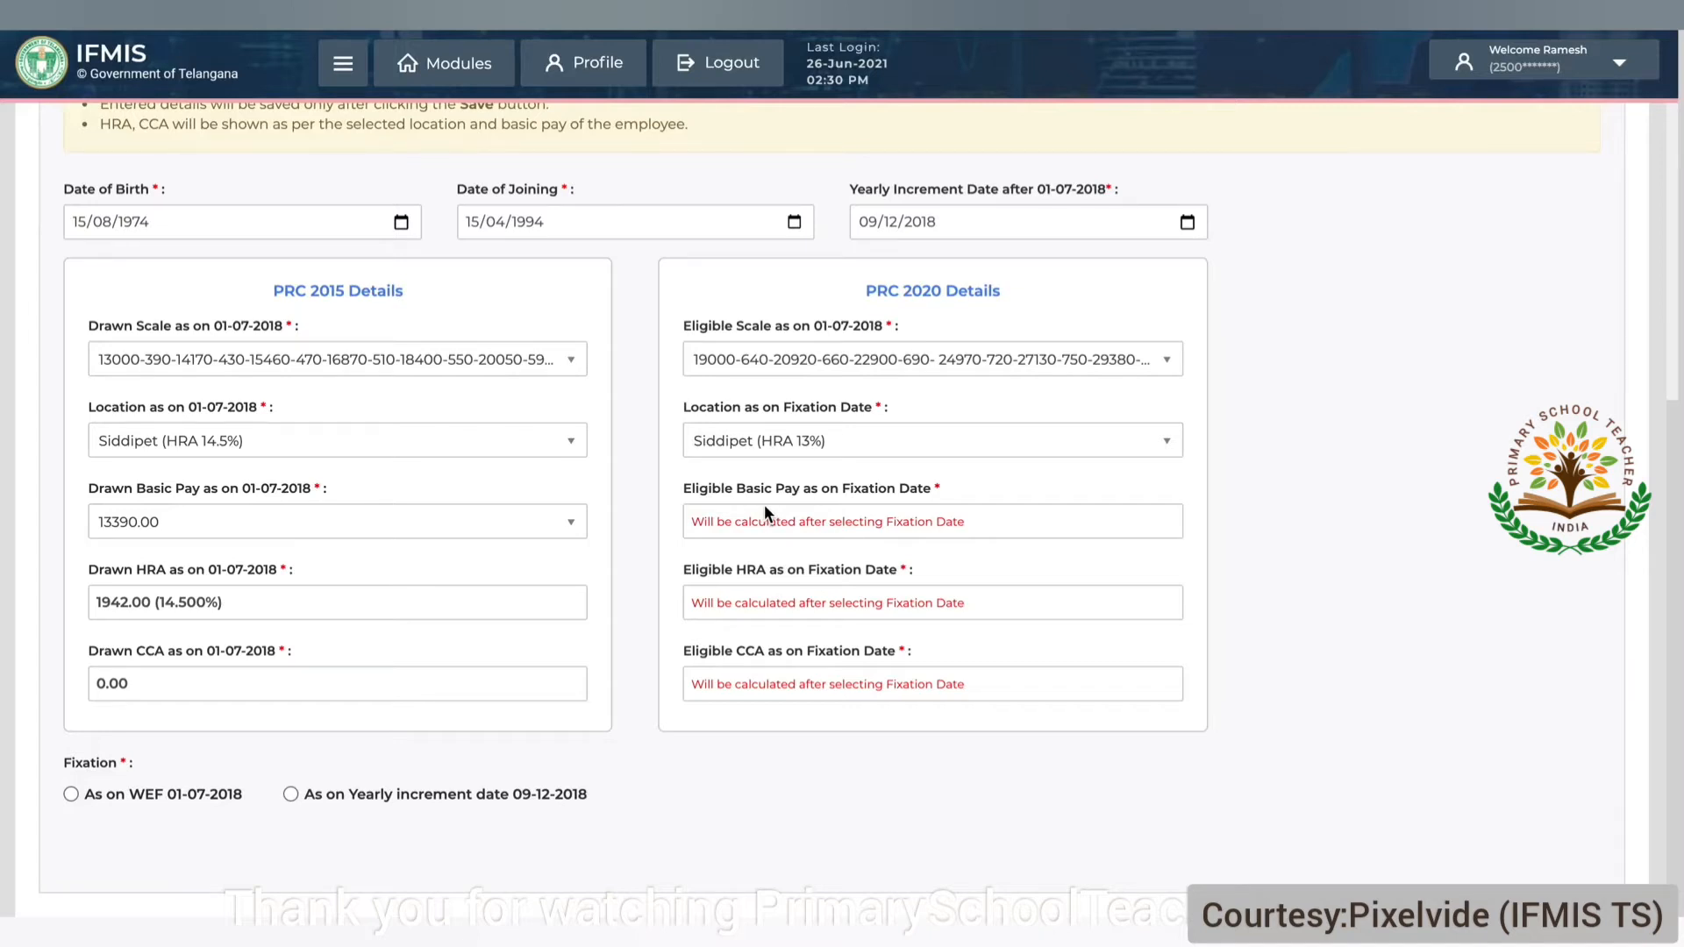
pyautogui.scroll(-1, 817, 825)
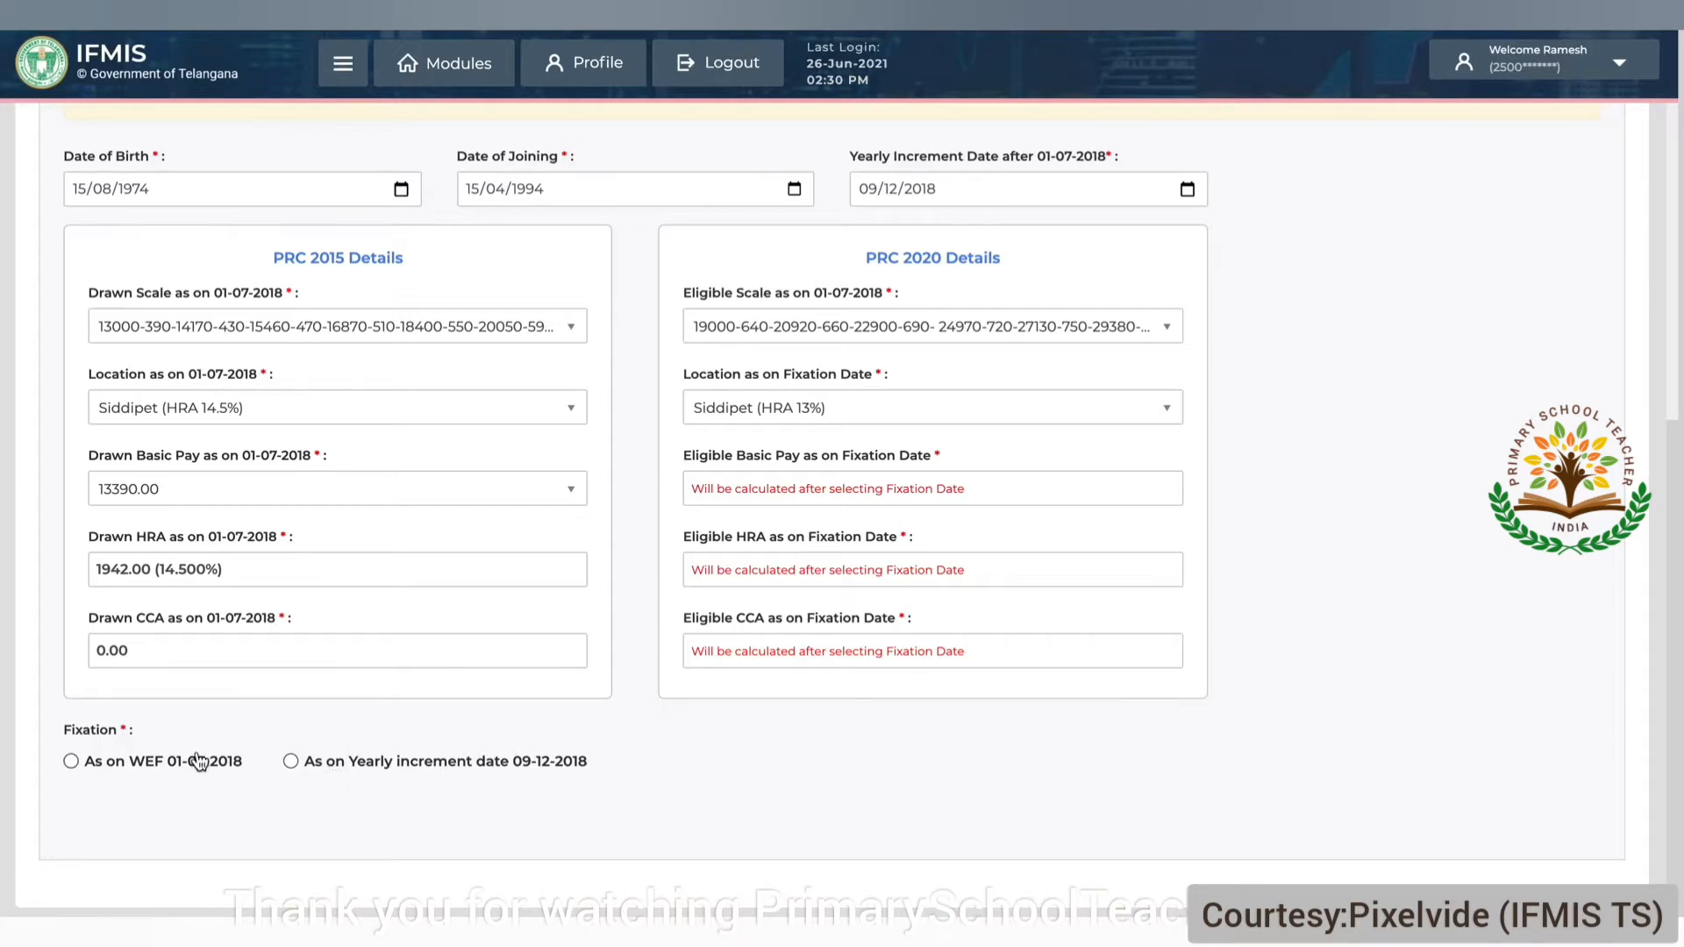
# Step: Fix pay as on WEF 01-07-2018 and save it, with basic pay fixed at 21,580.00
pyautogui.click(71, 763)
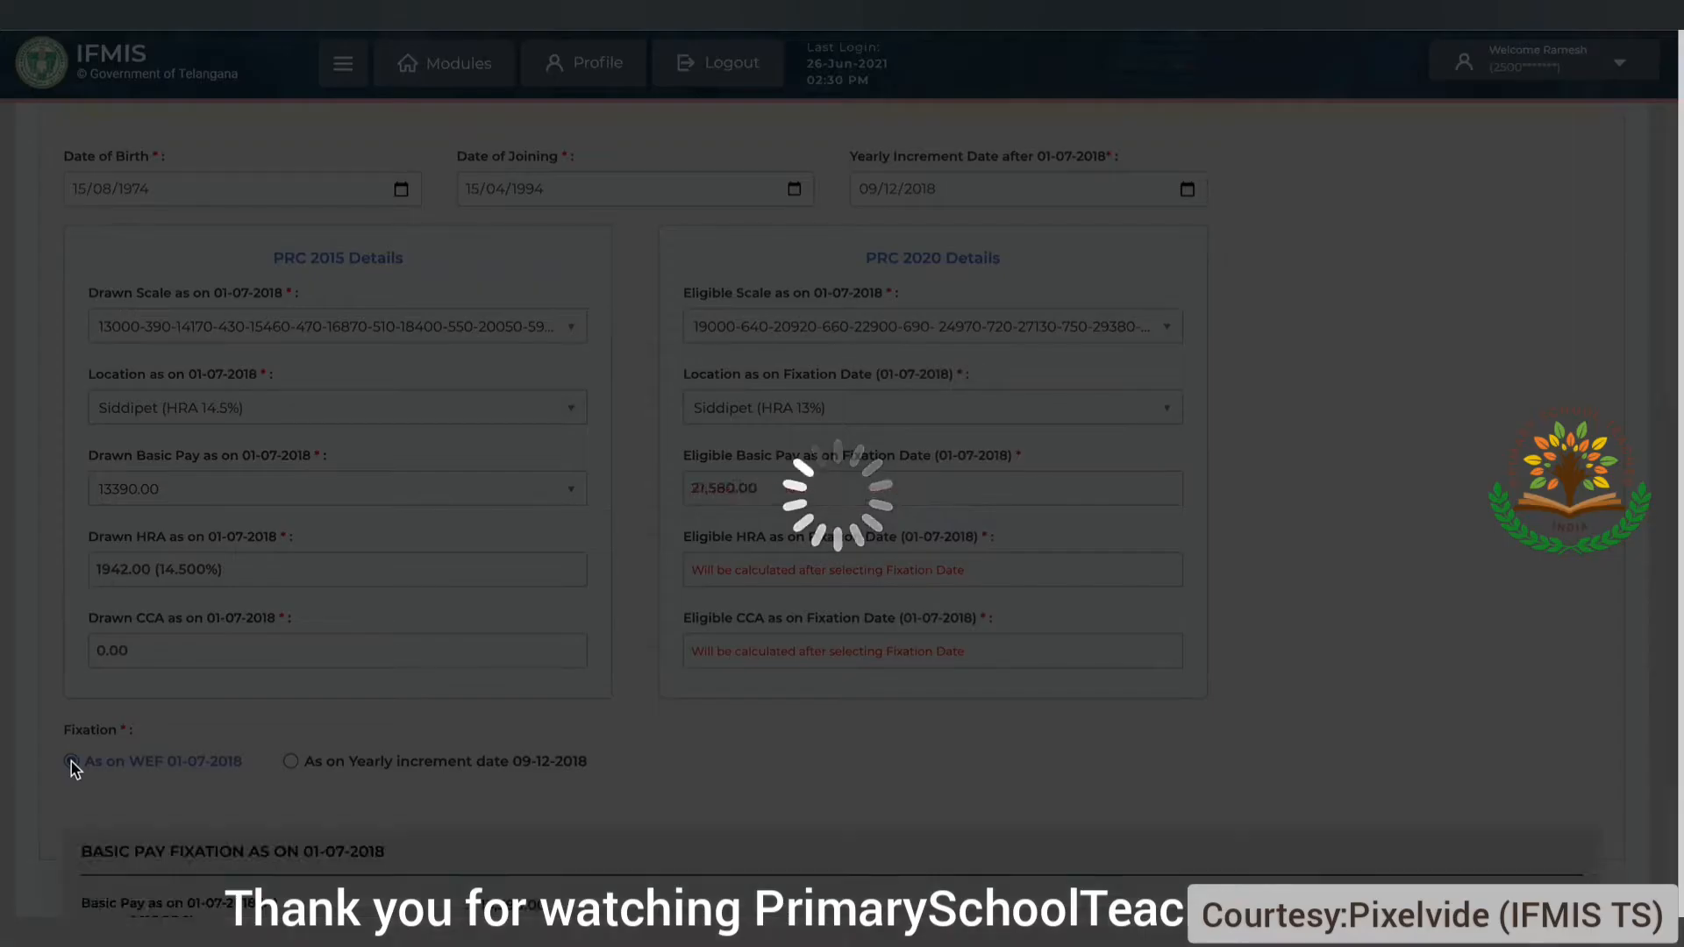
pyautogui.scroll(-4, 223, 728)
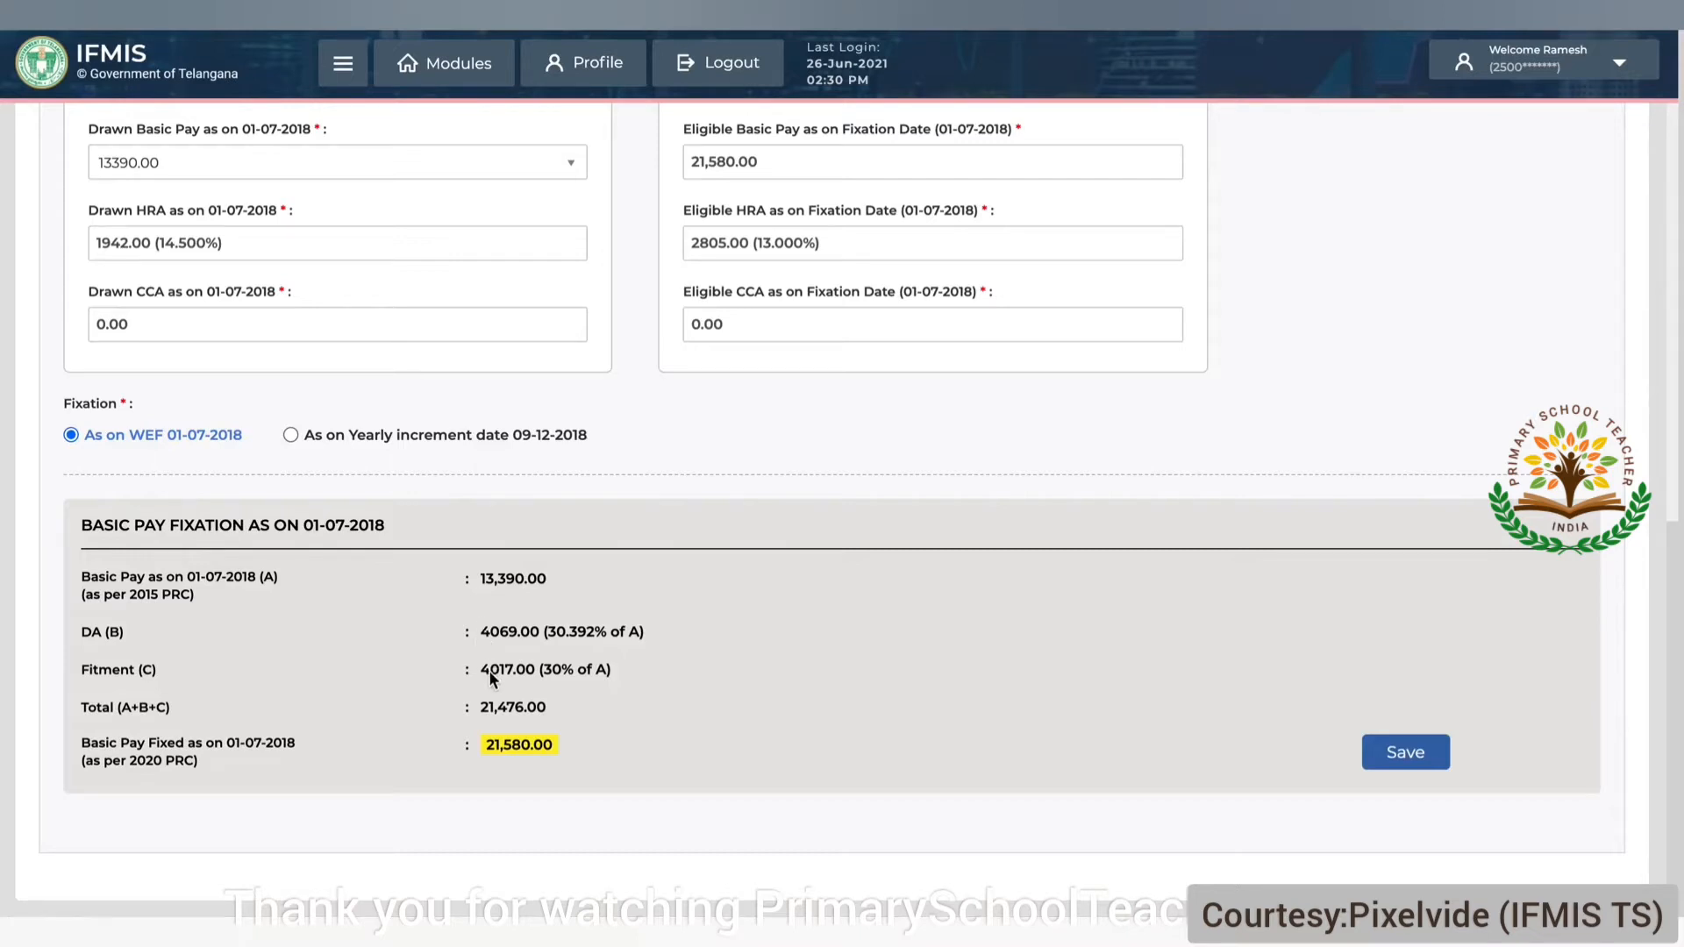
pyautogui.scroll(3, 881, 407)
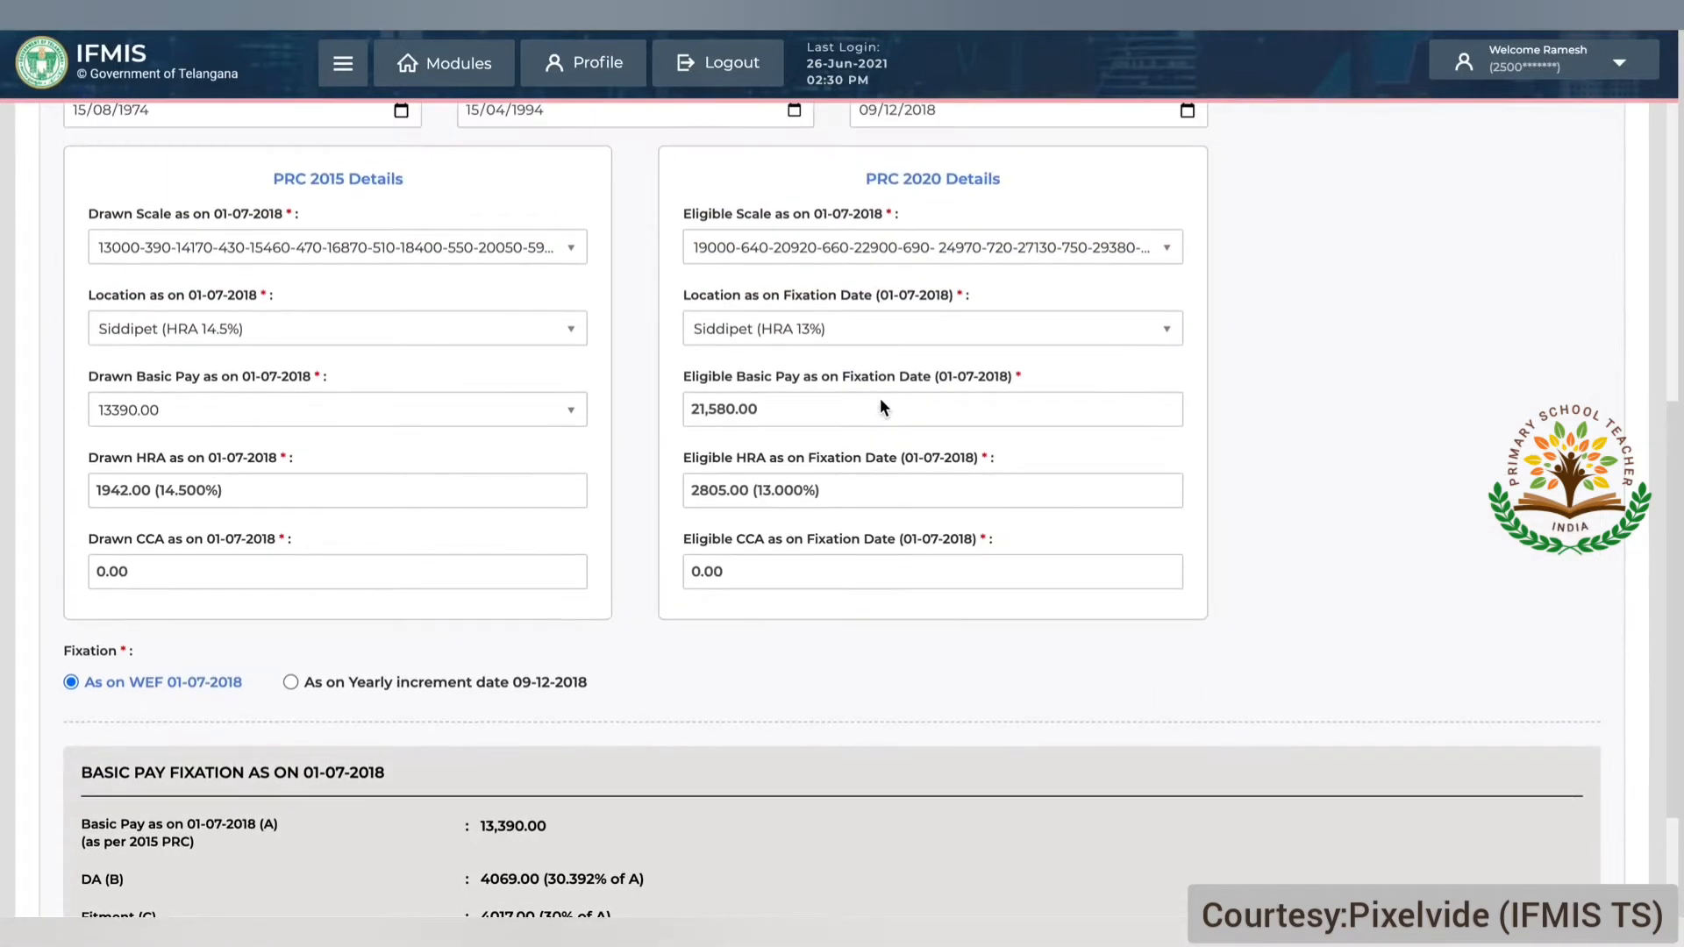
pyautogui.scroll(-2, 881, 400)
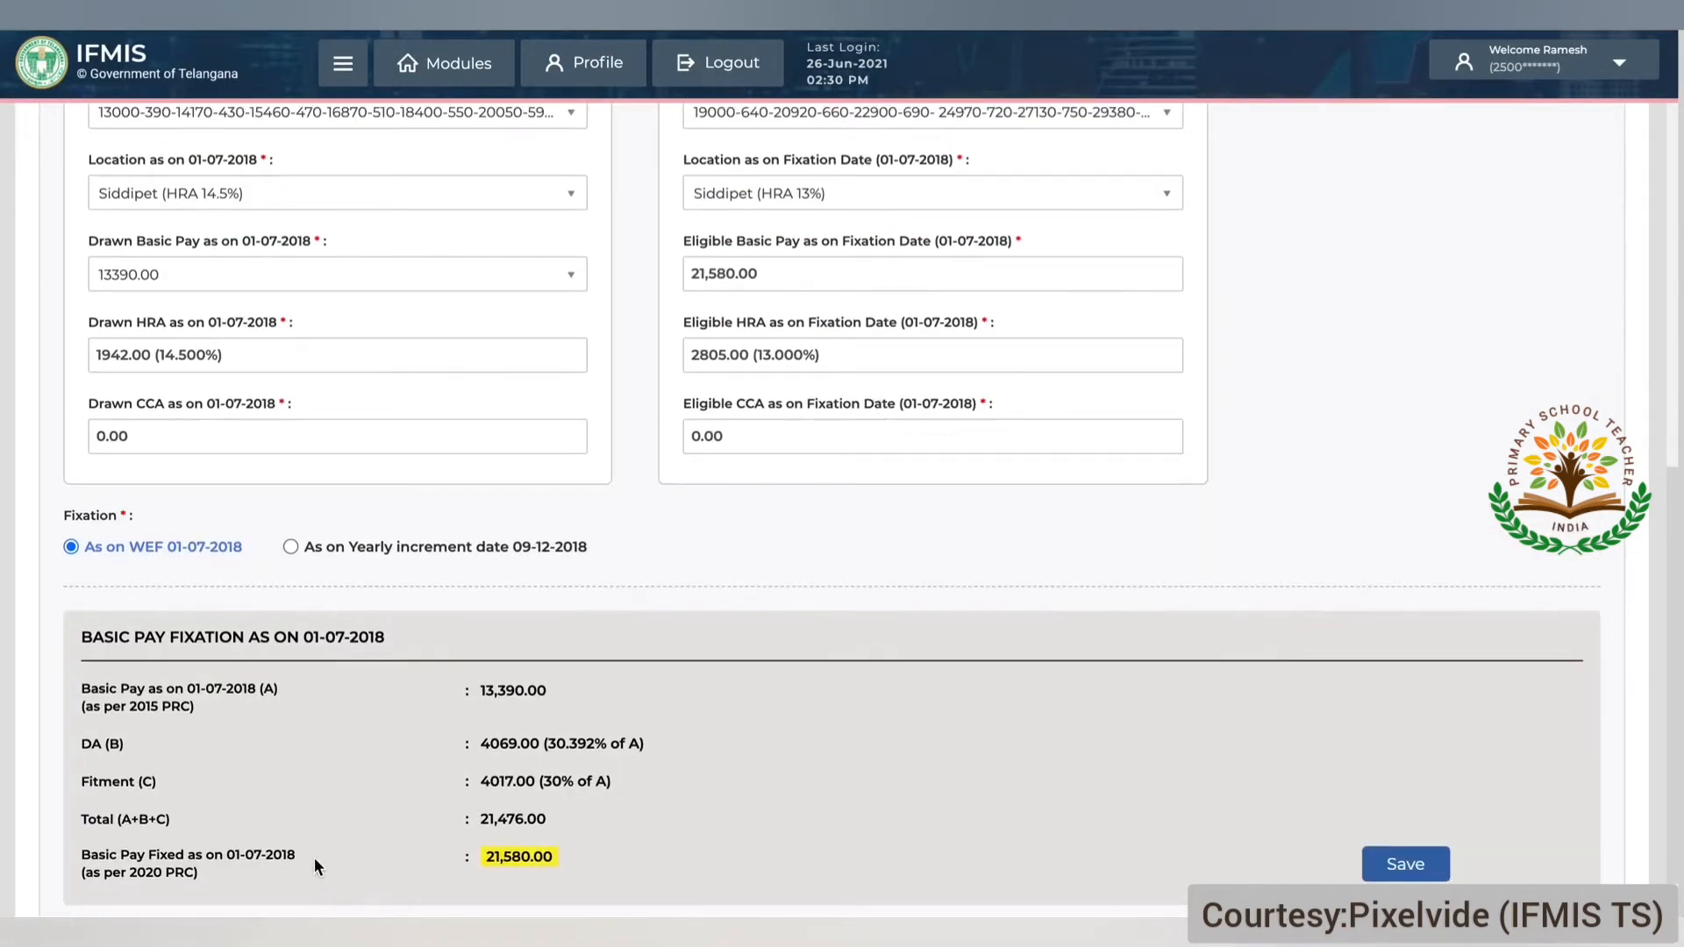
pyautogui.scroll(1, 754, 581)
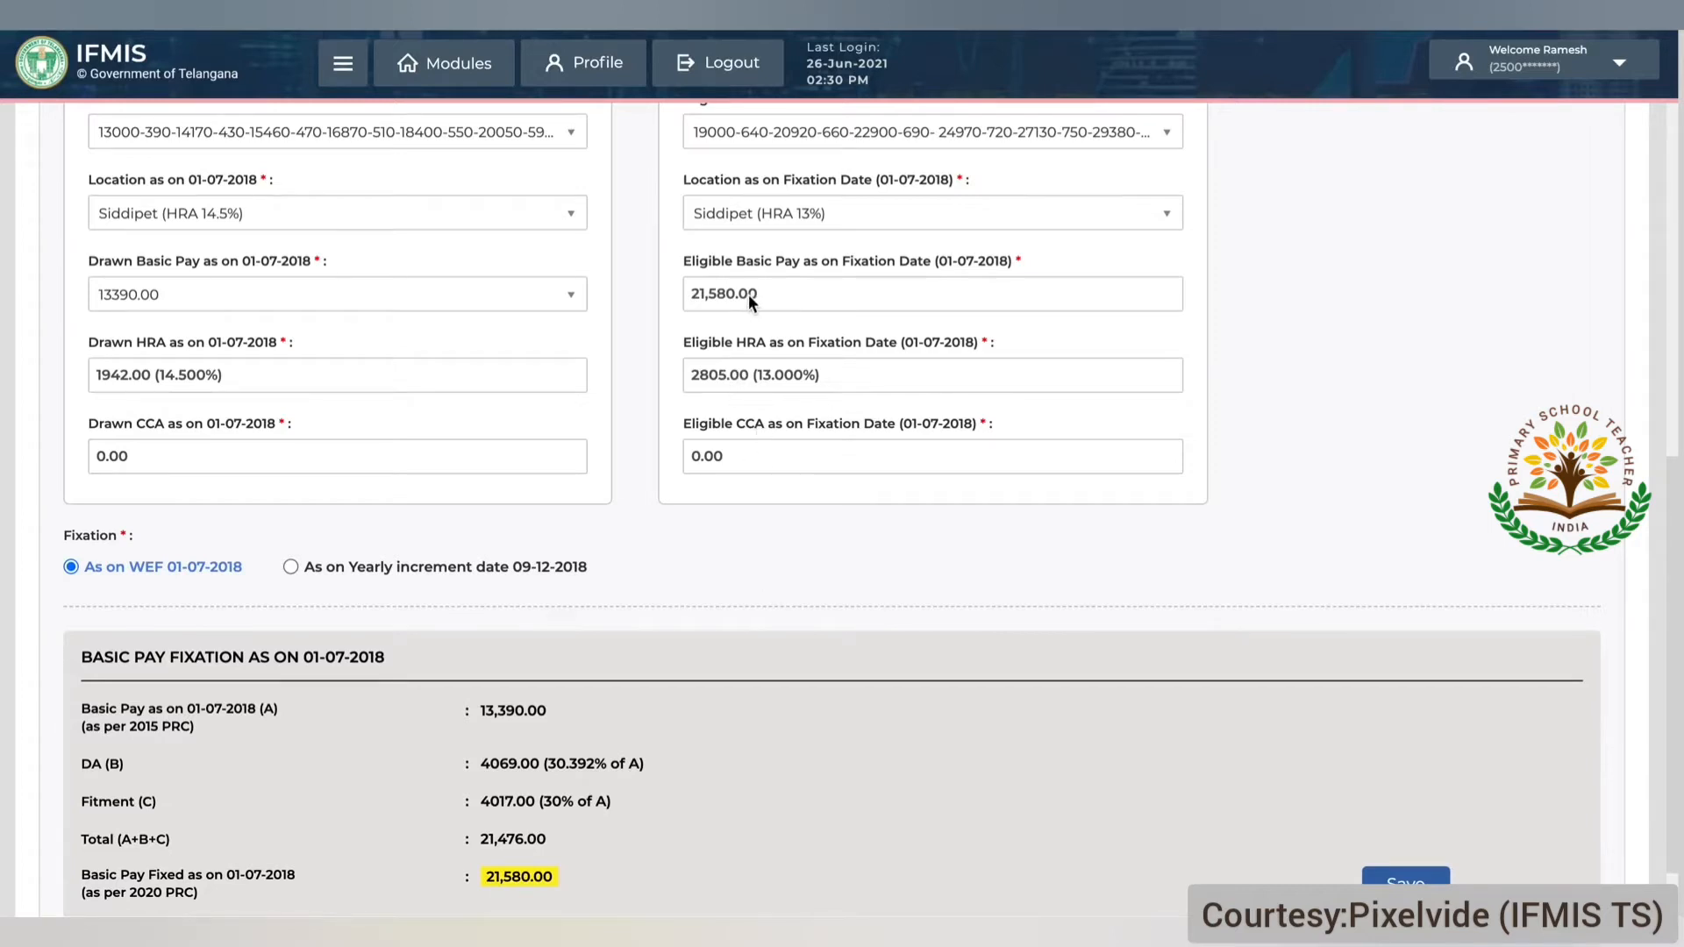
pyautogui.scroll(-1, 487, 825)
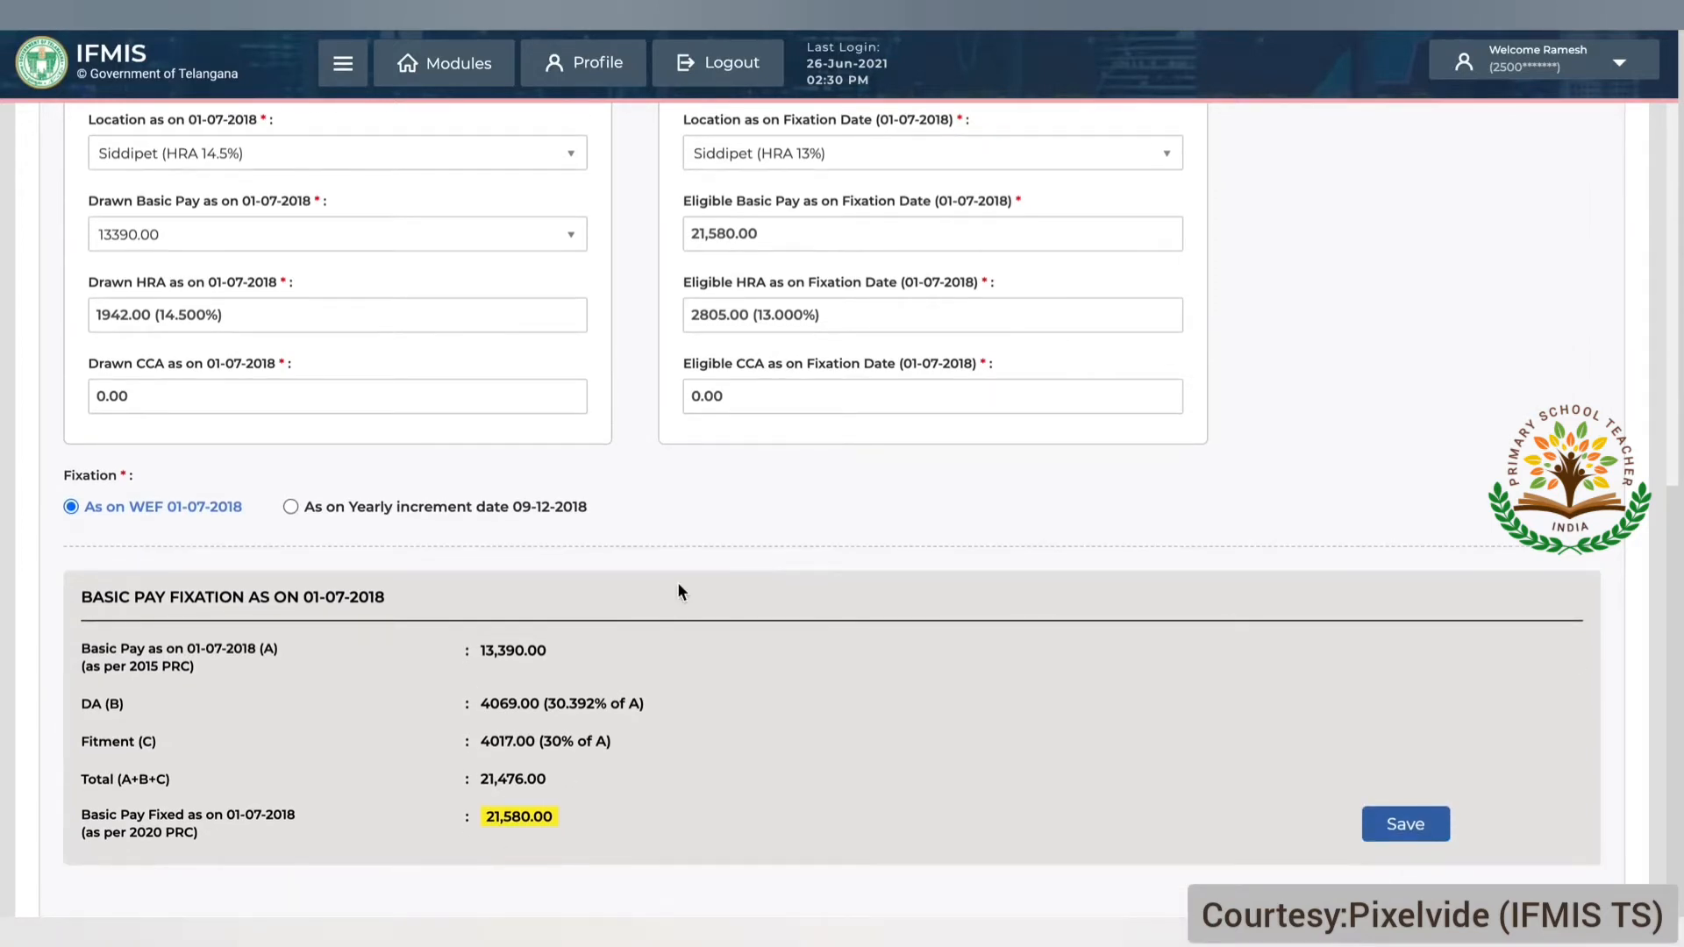
pyautogui.scroll(2, 678, 582)
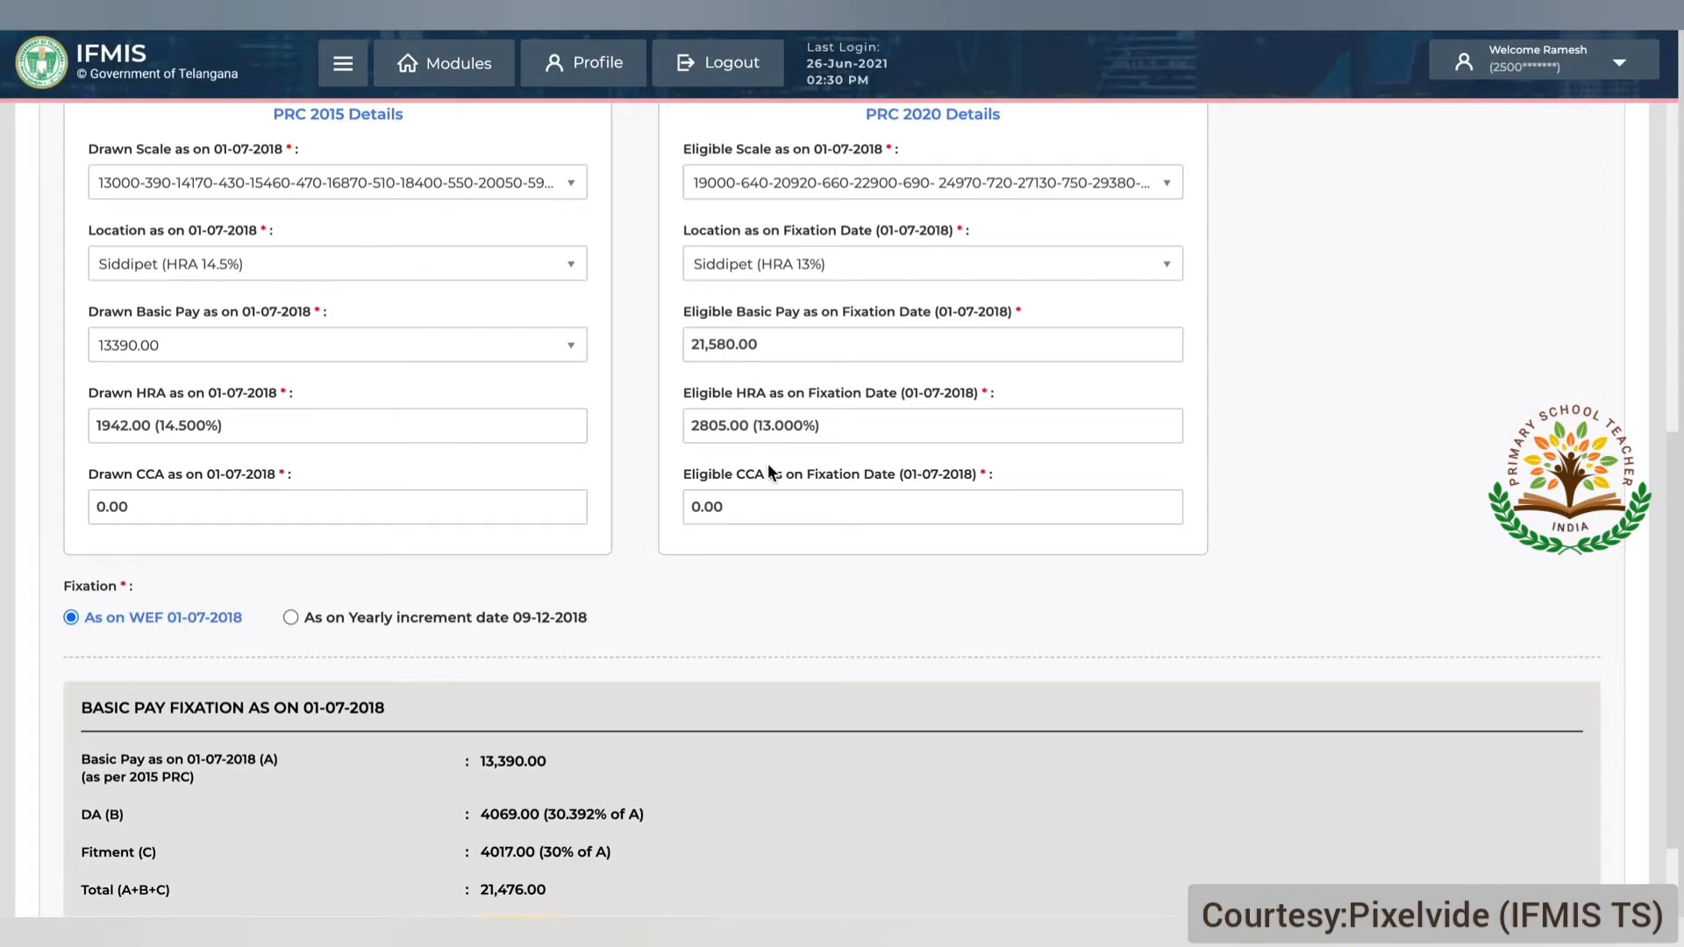
pyautogui.scroll(-1, 767, 463)
pyautogui.scroll(-1, 767, 463)
pyautogui.scroll(-1, 768, 472)
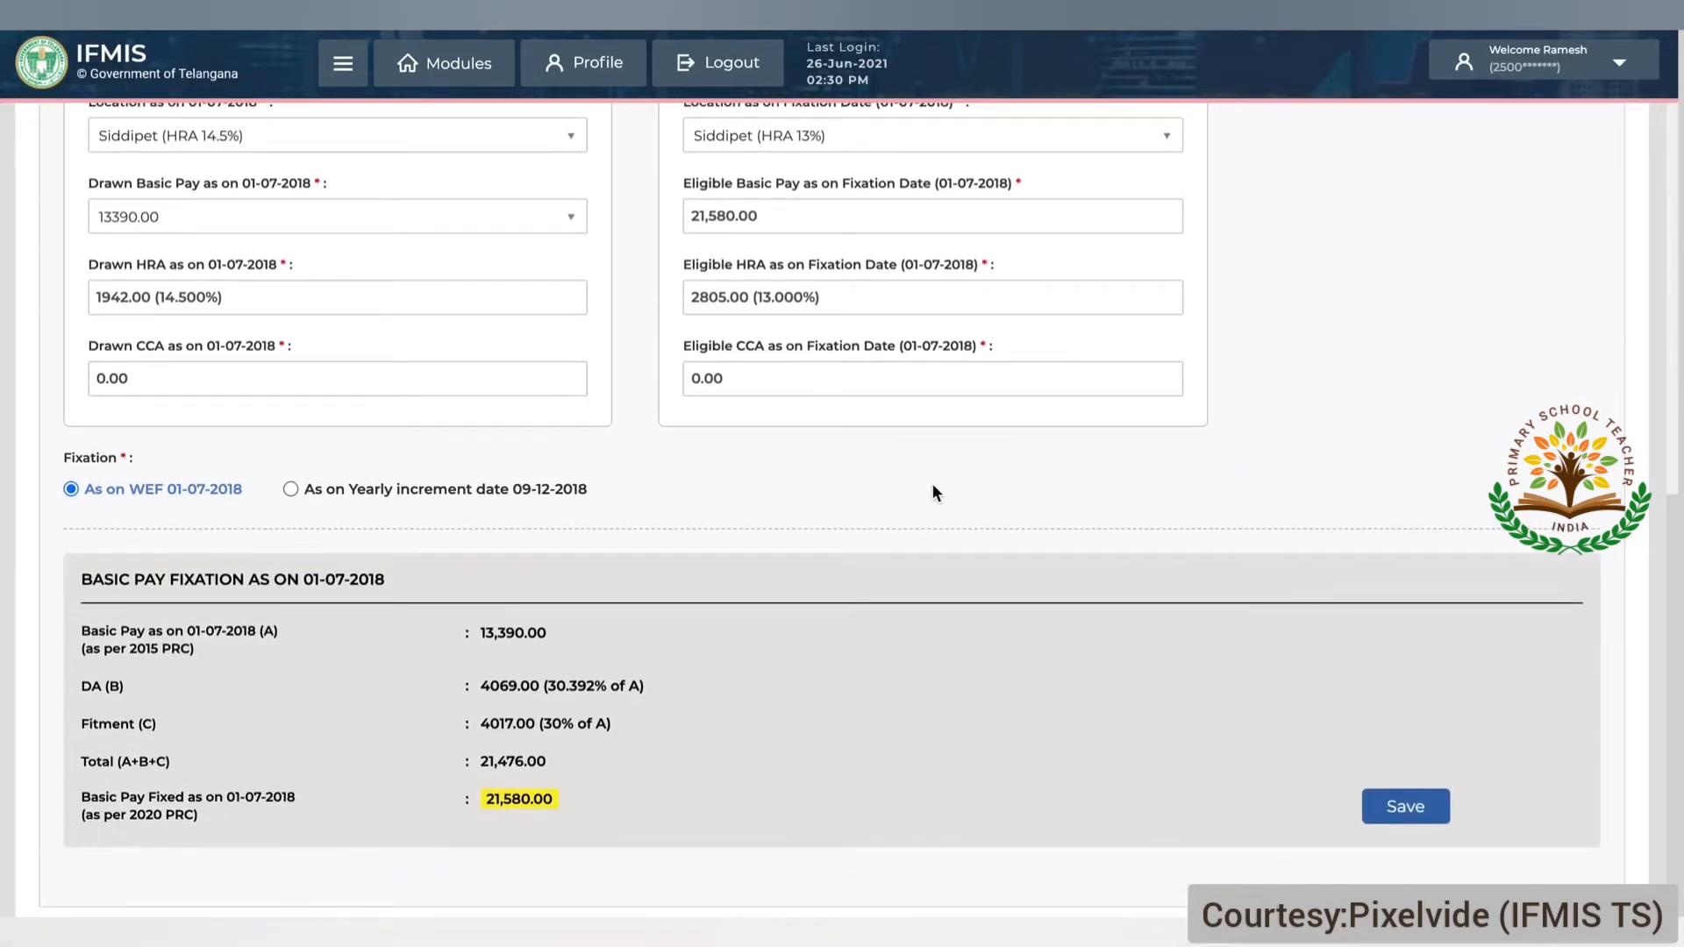
pyautogui.click(1371, 803)
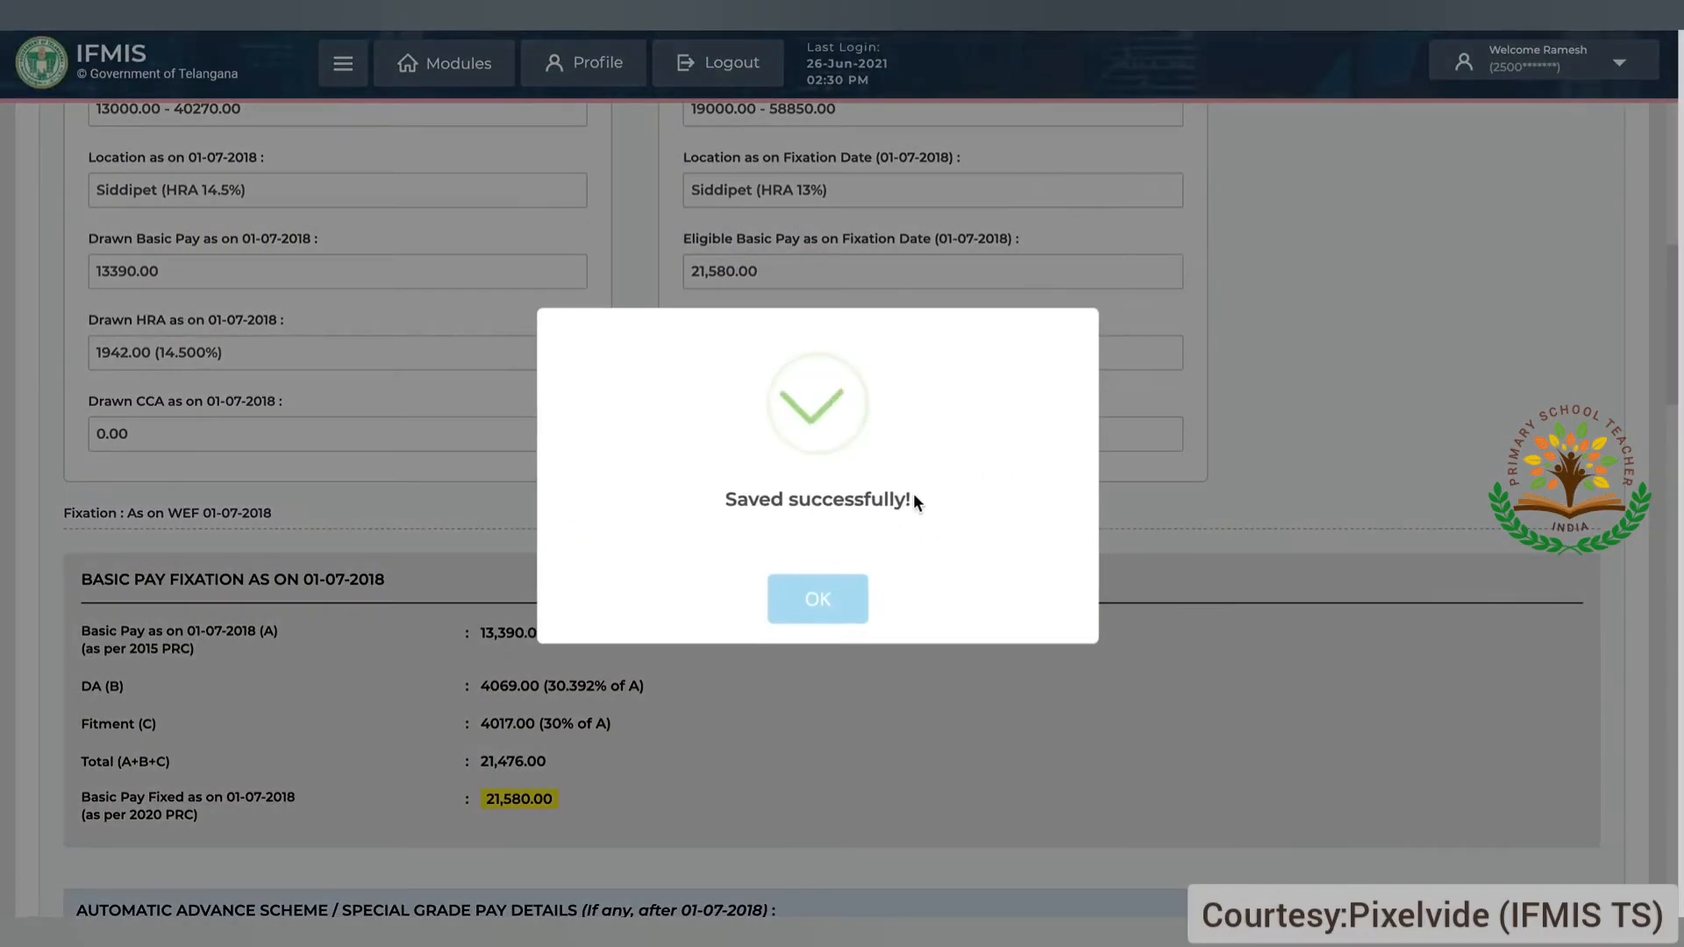
pyautogui.click(850, 588)
# Step: Reopen the pay fixation details for editing and save them again
pyautogui.scroll(3, 850, 584)
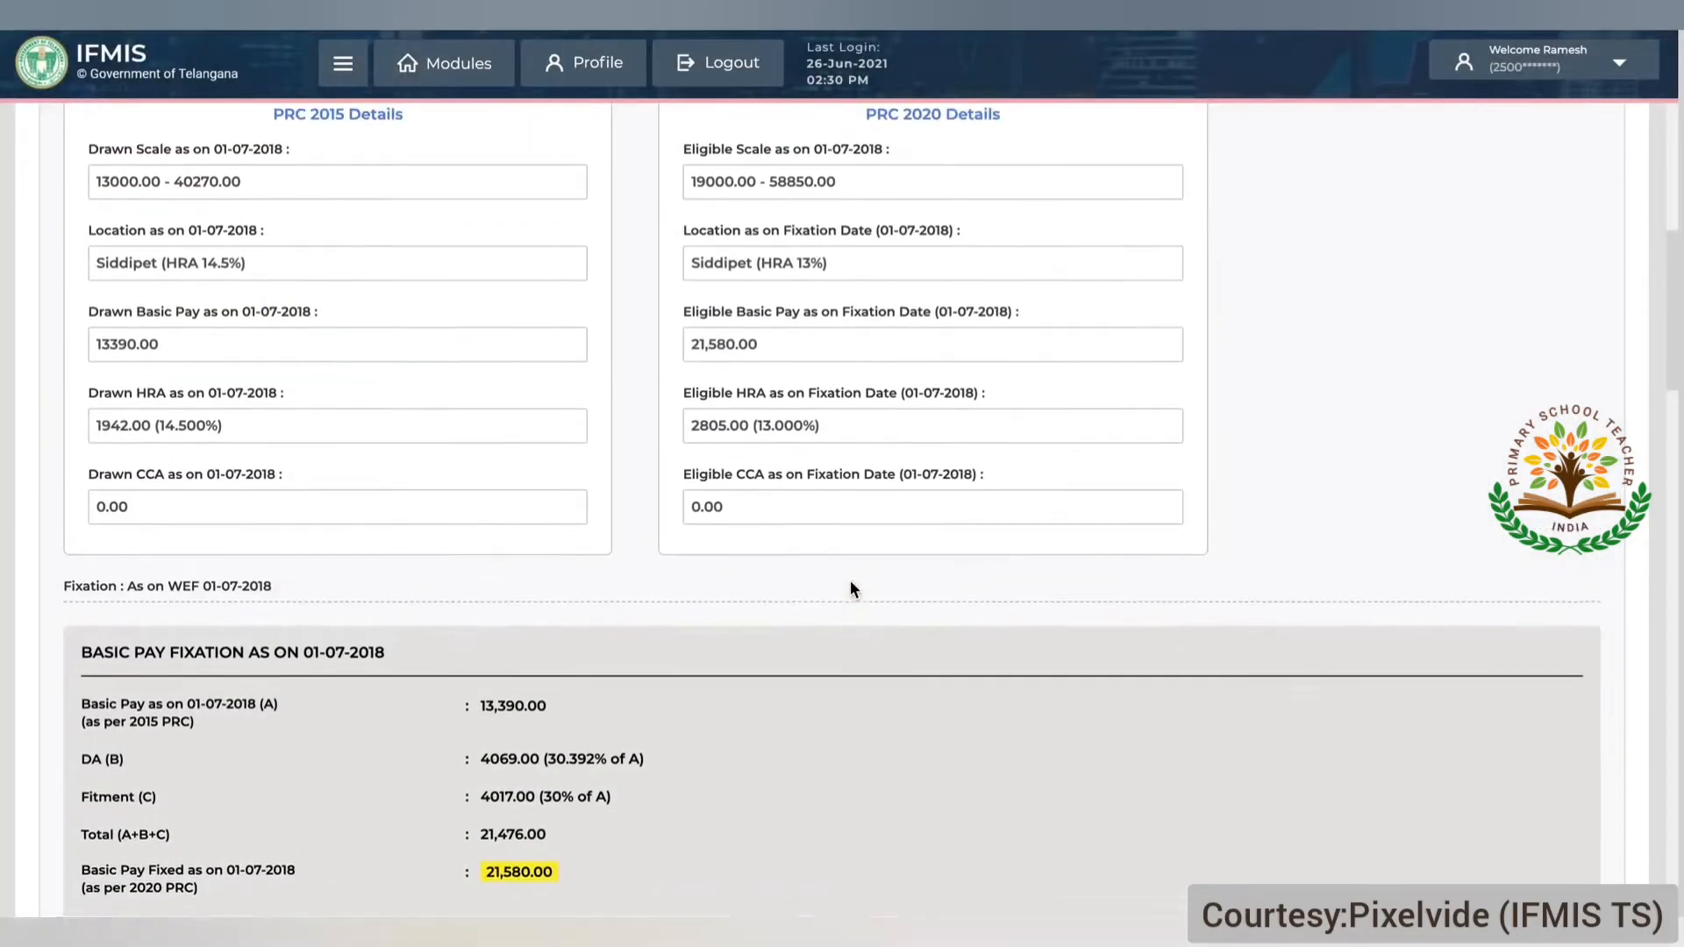
pyautogui.scroll(2, 850, 583)
pyautogui.click(1402, 312)
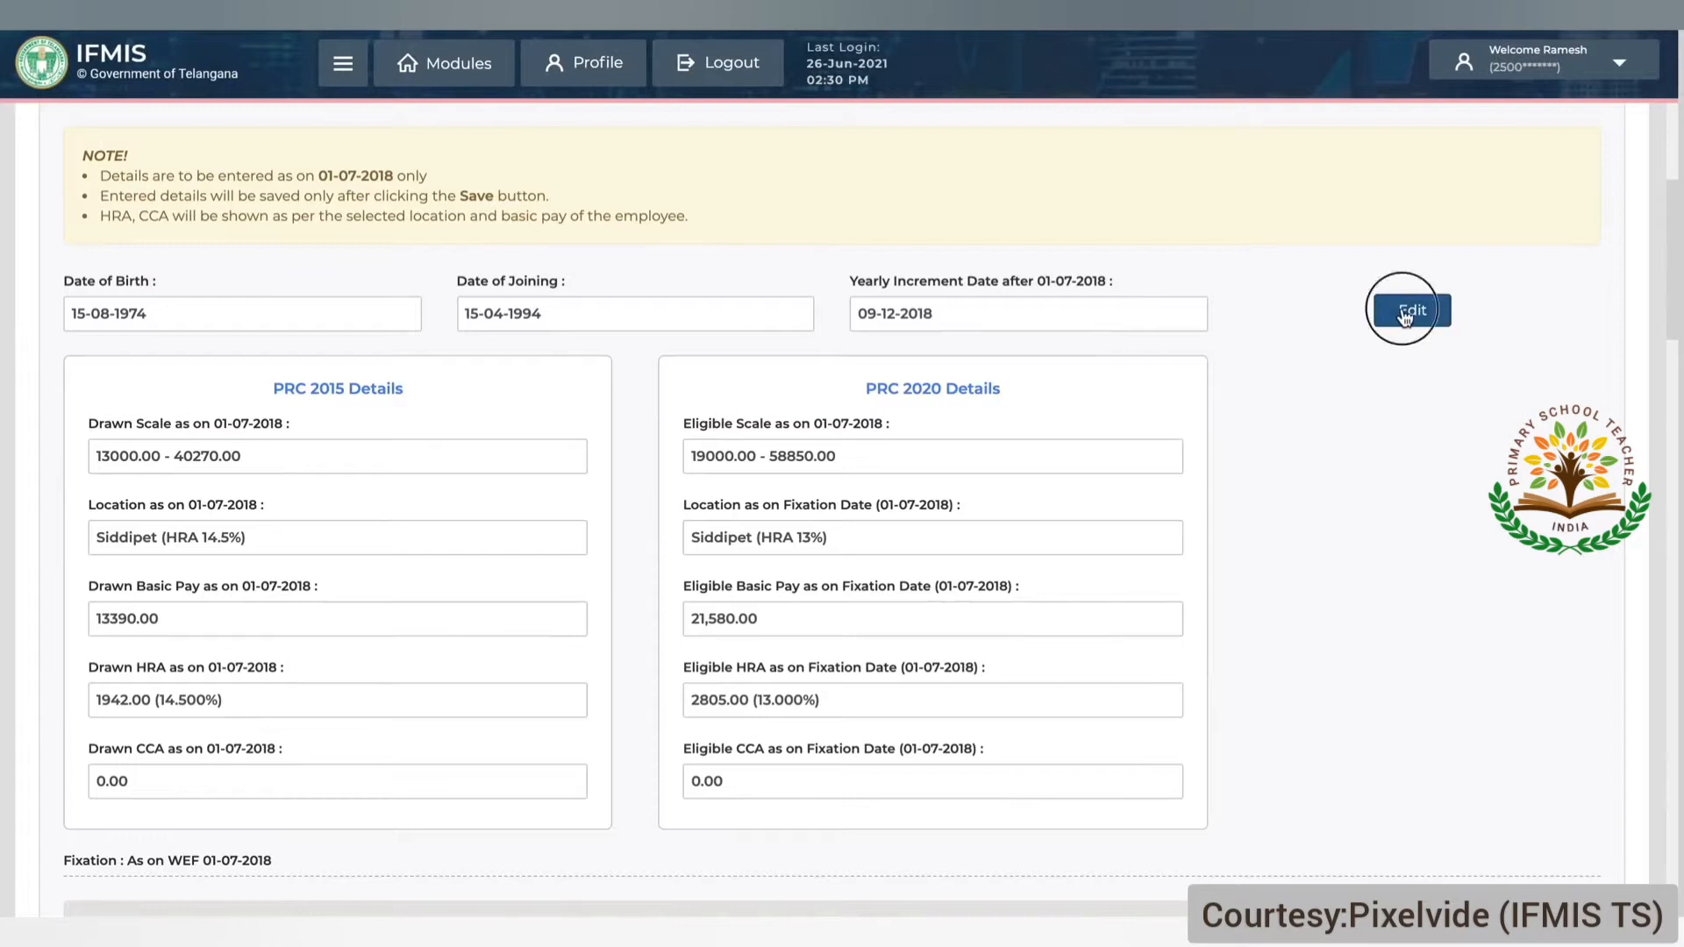
pyautogui.scroll(-8, 855, 560)
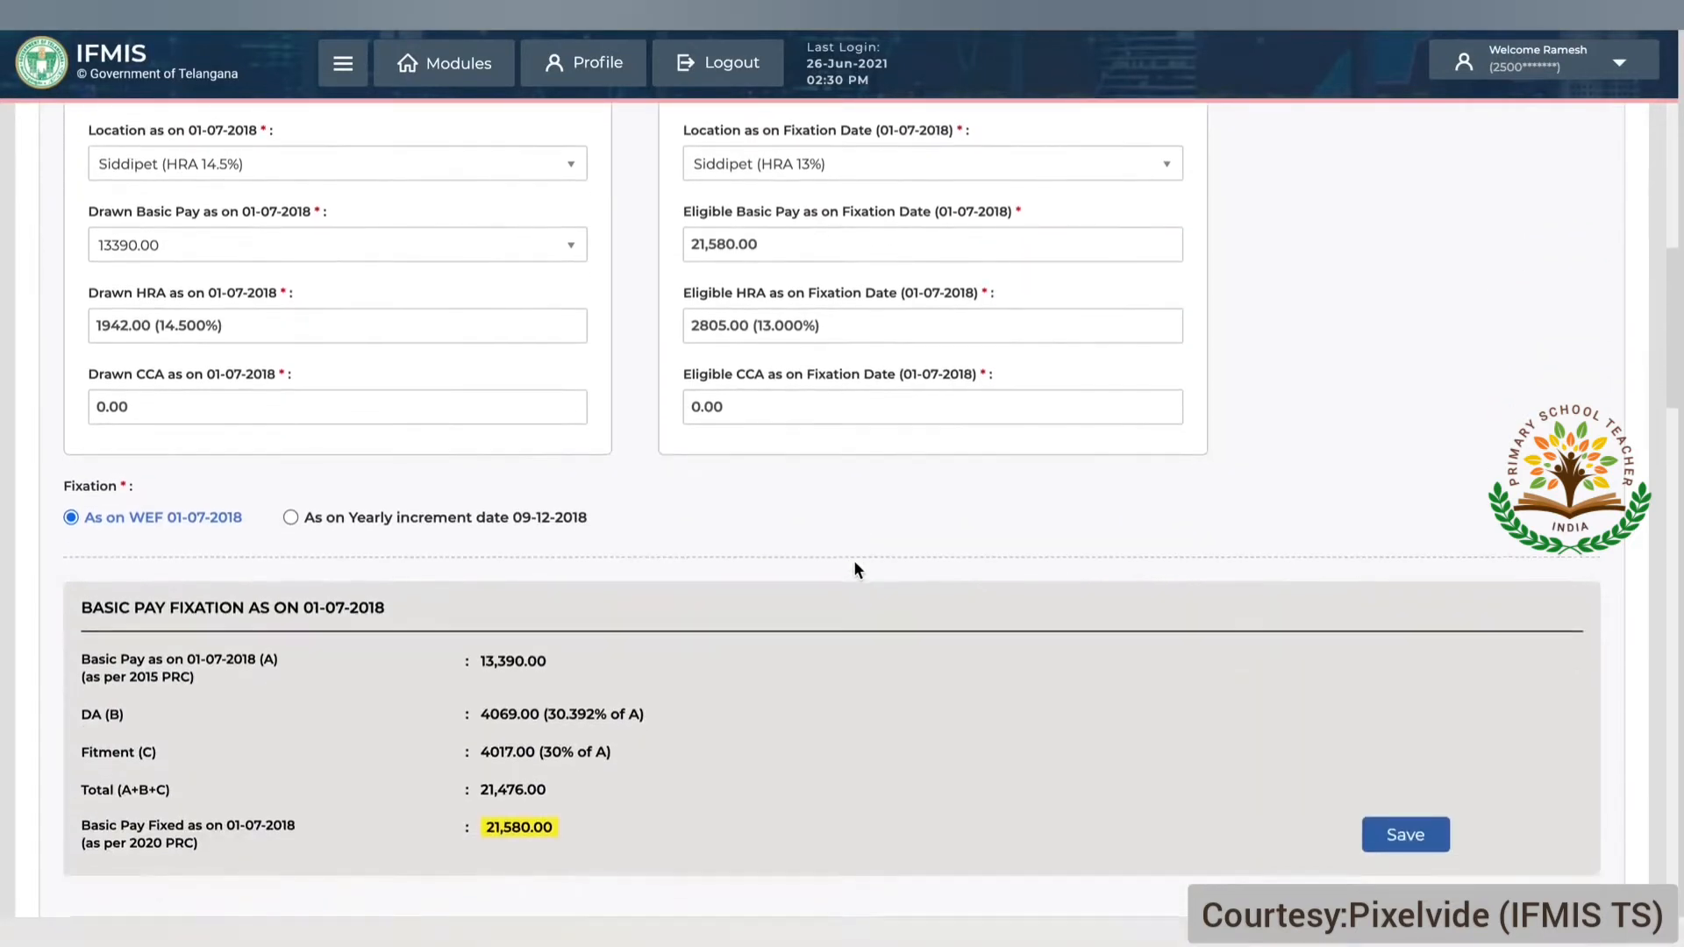
pyautogui.click(1401, 729)
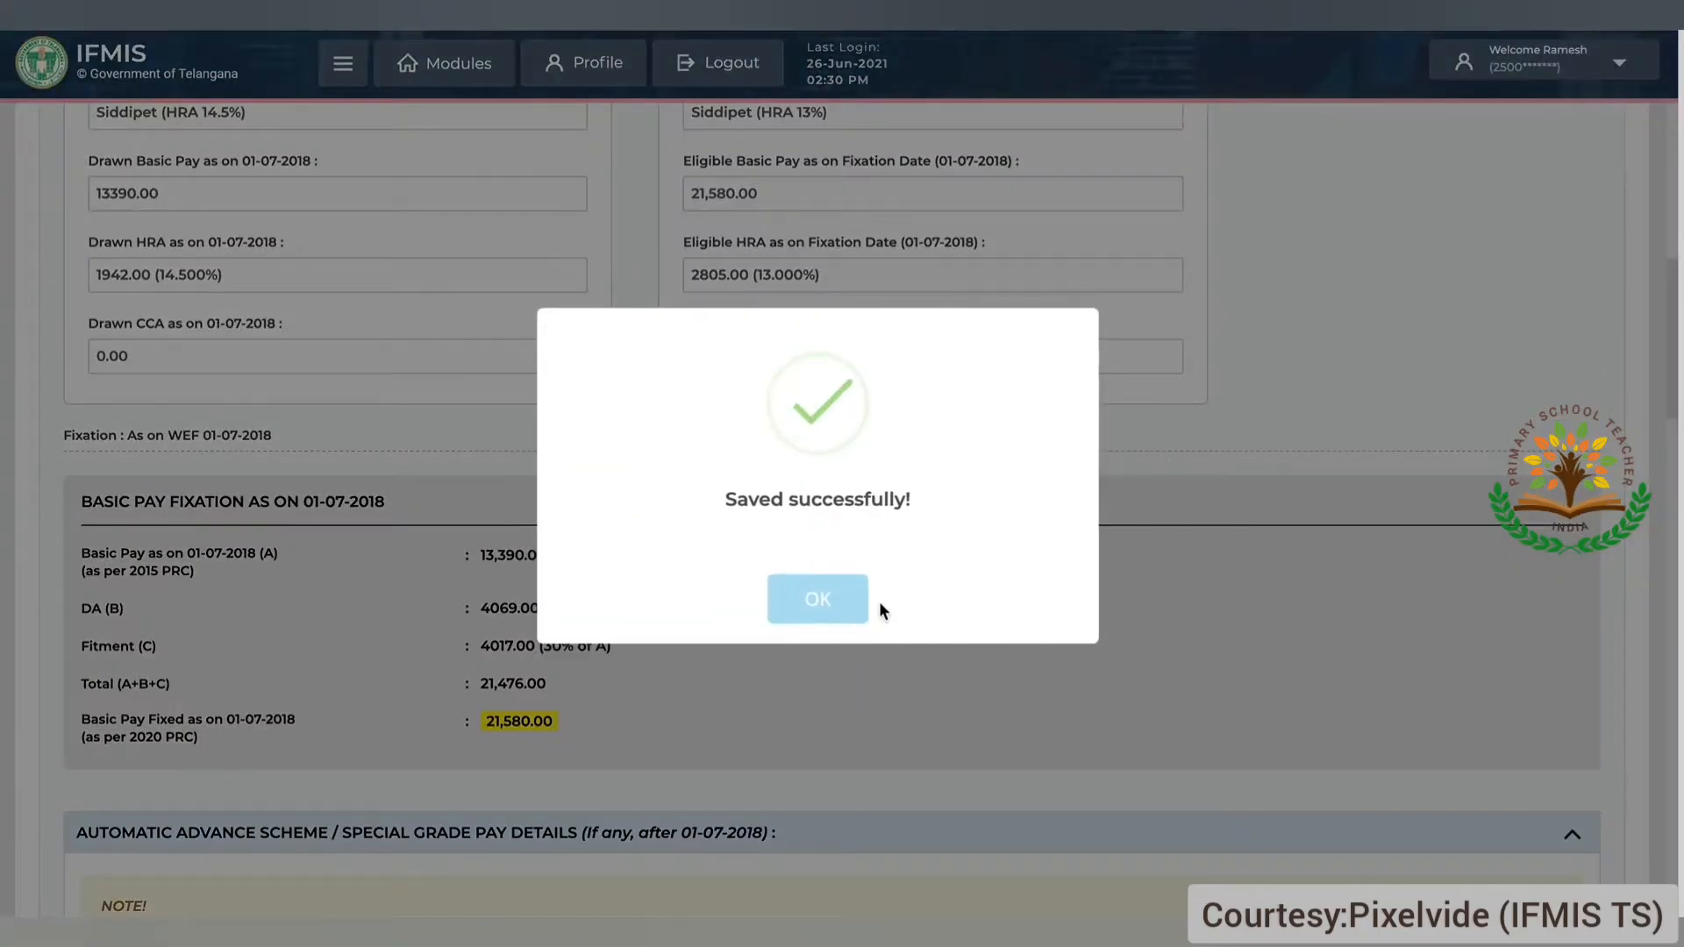
pyautogui.click(822, 612)
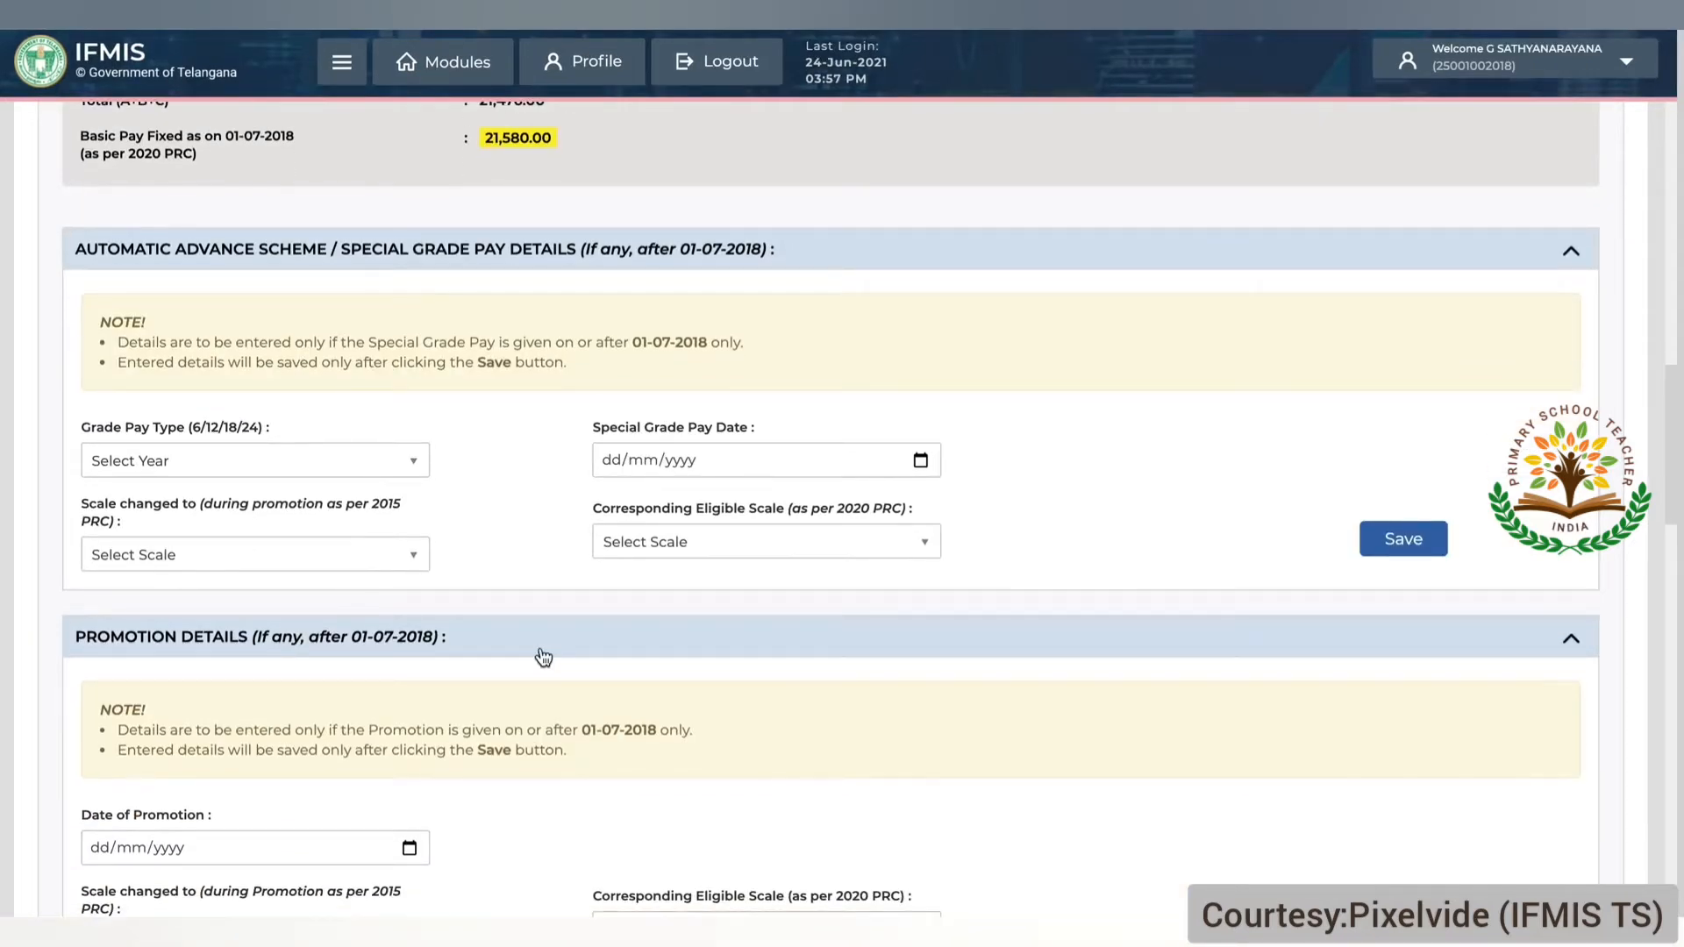
# Step: Set the Special Grade Pay's Grade Pay Type to 12 years
pyautogui.scroll(-1, 543, 657)
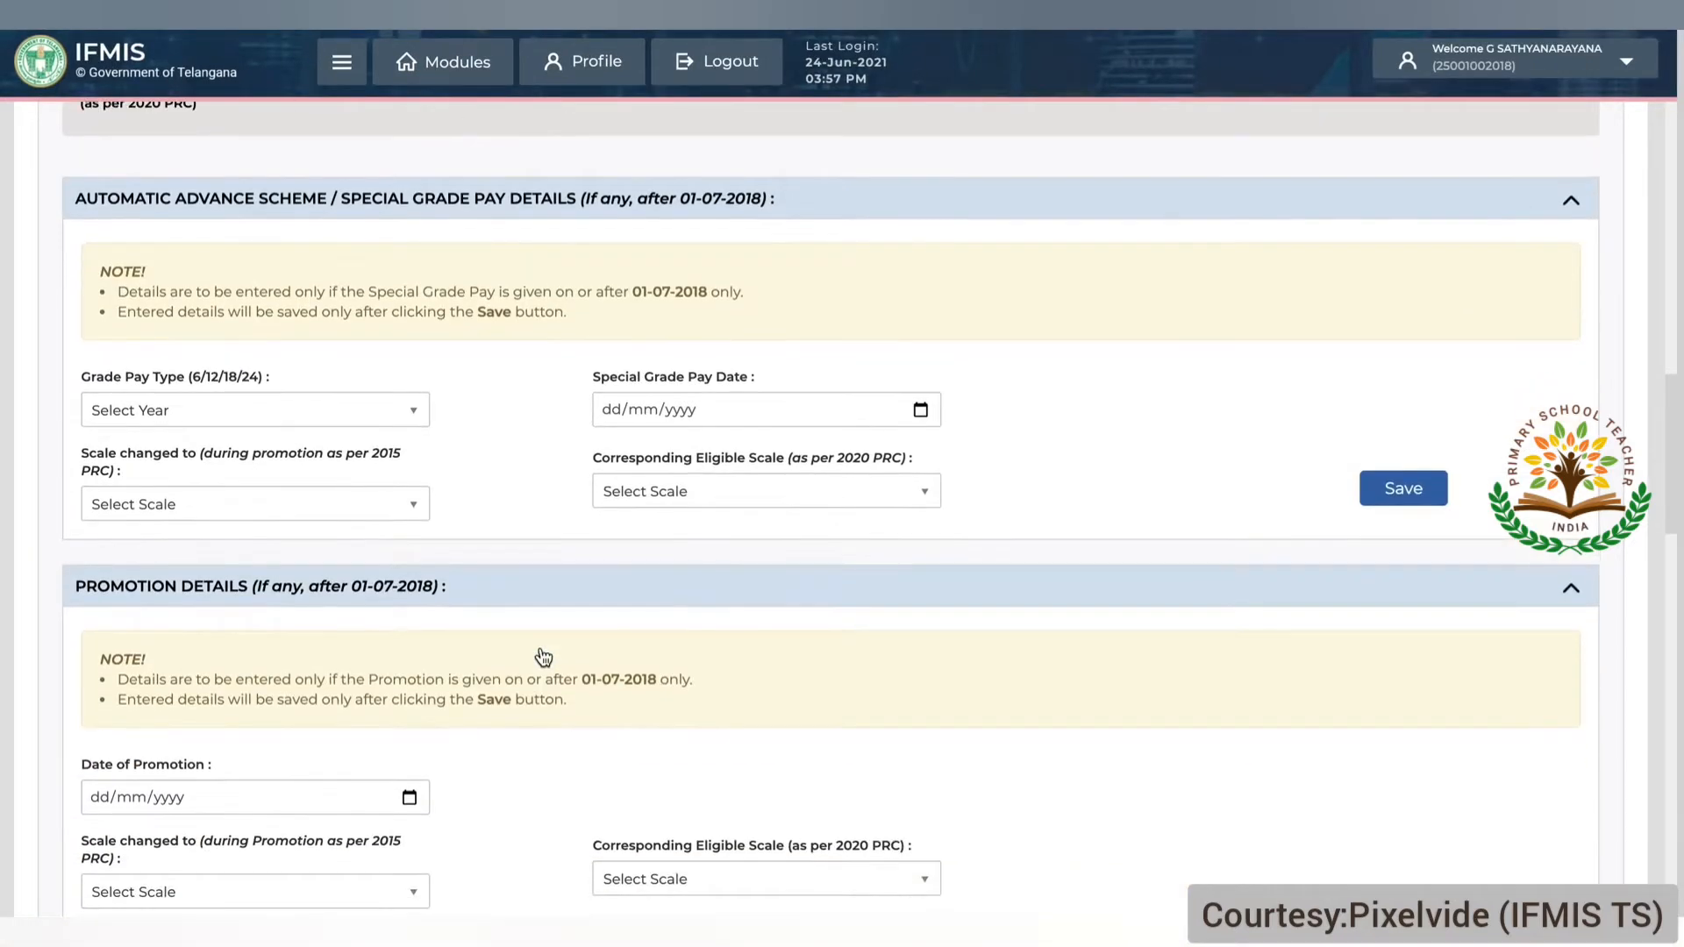
pyautogui.click(237, 409)
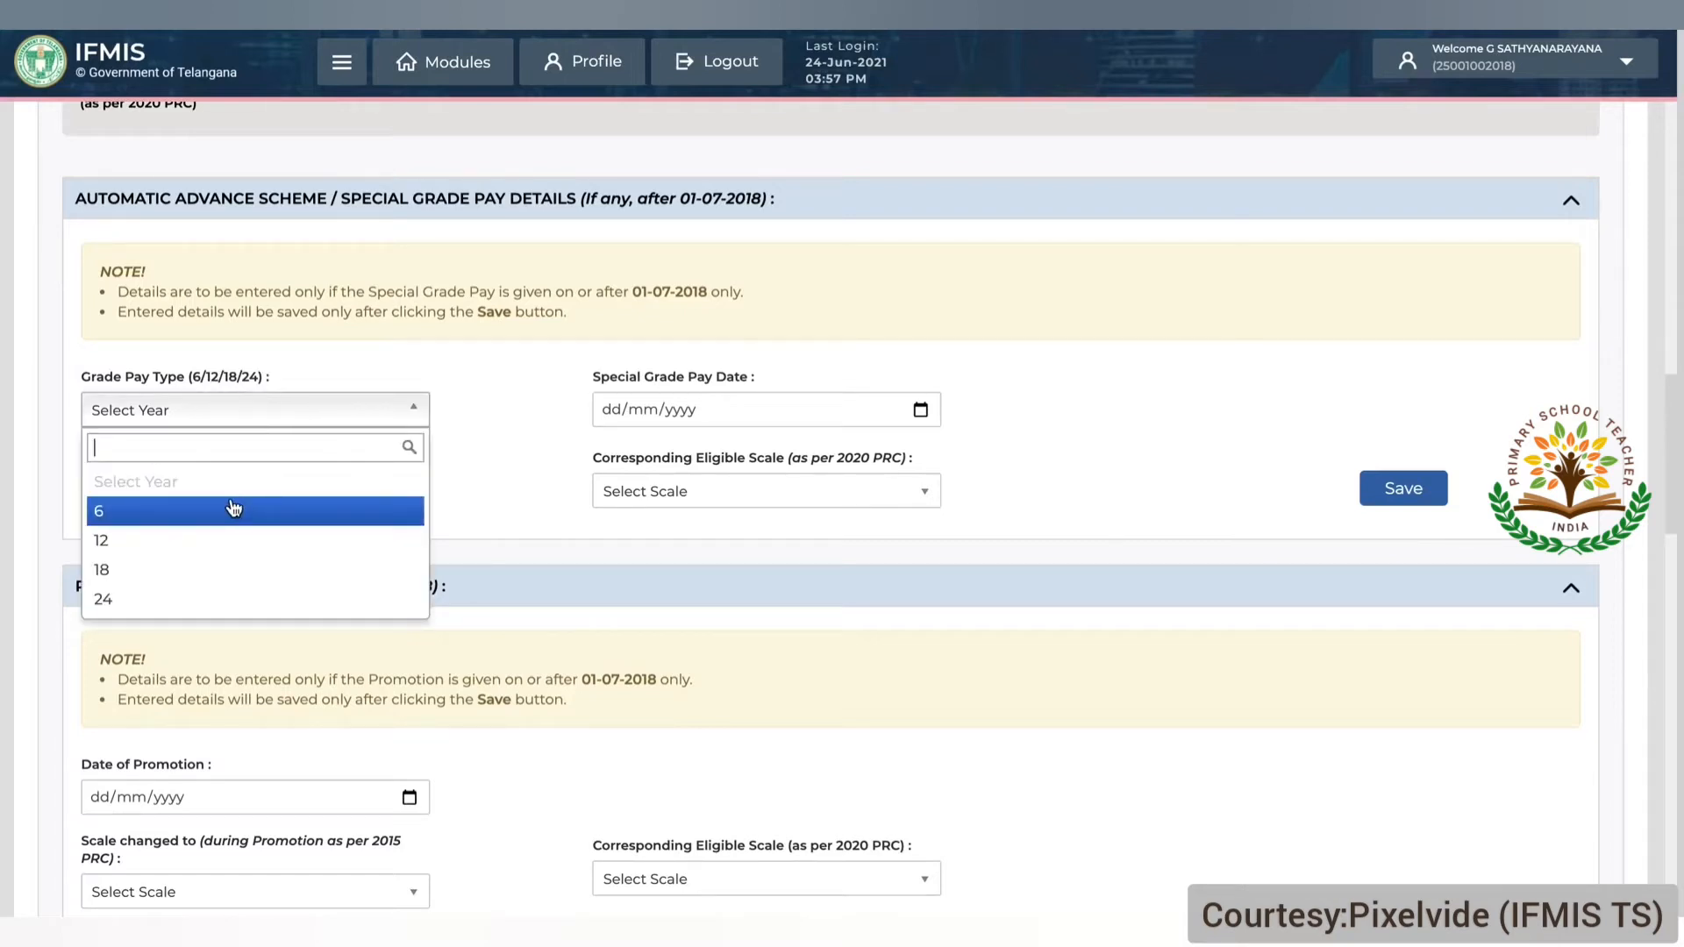
pyautogui.click(146, 548)
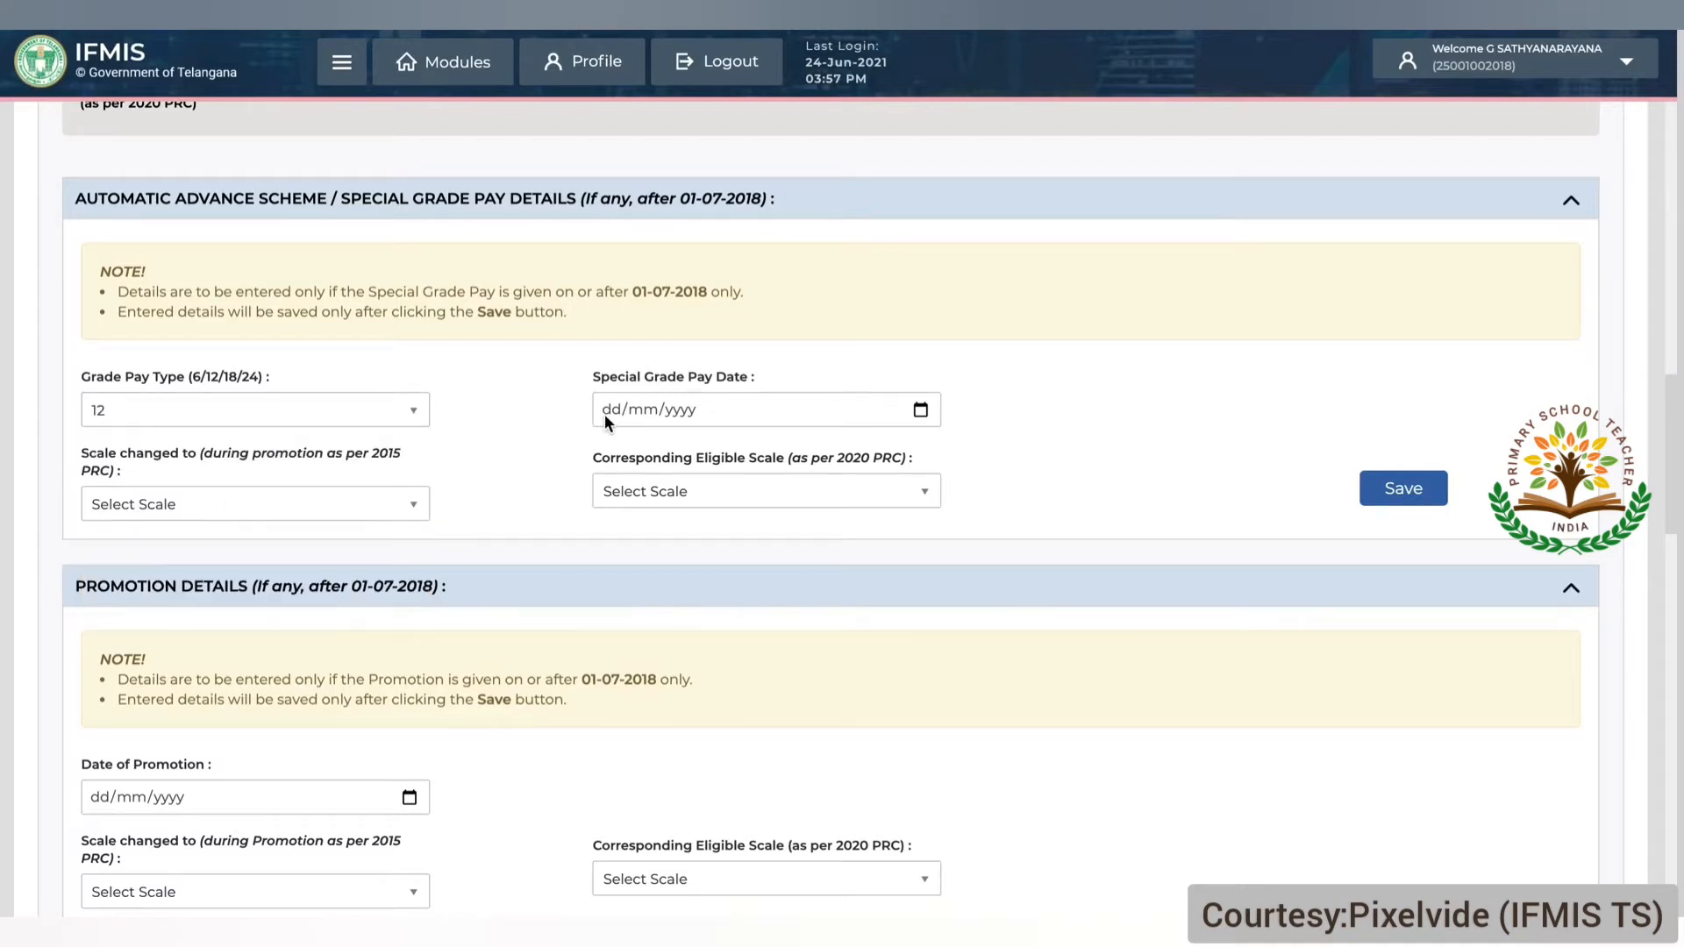
# Step: Save Special Grade Pay date 09/12/2019 with scales 13390–41380 and eligible 19640–60480
pyautogui.write('09')
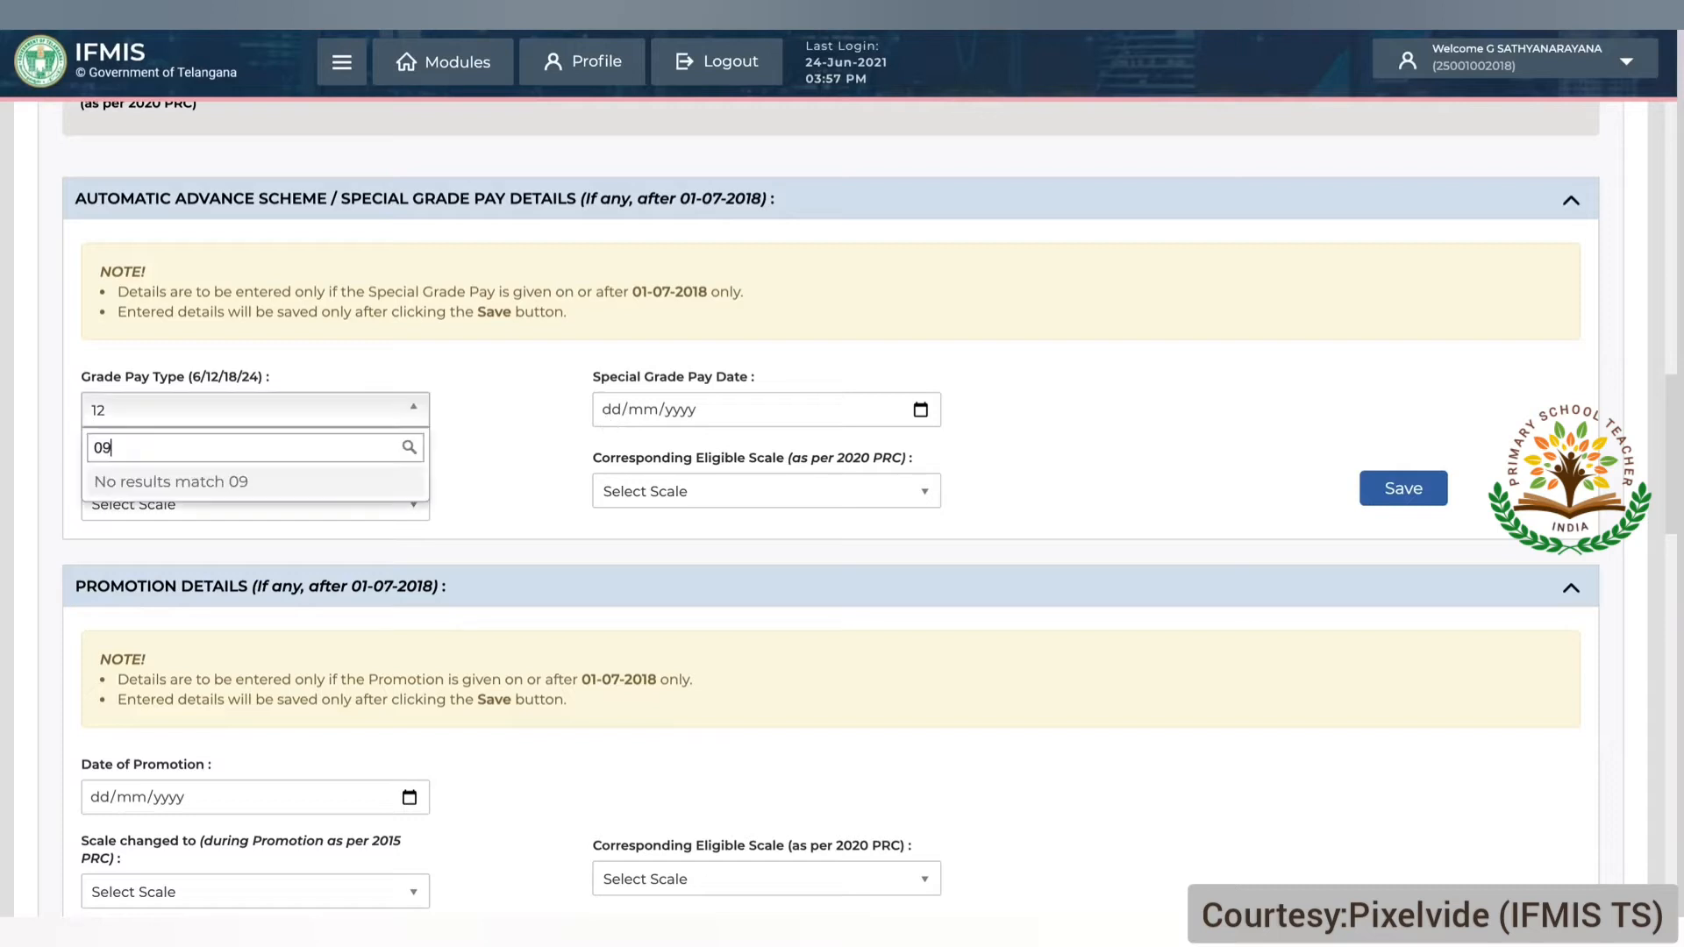
pyautogui.click(603, 410)
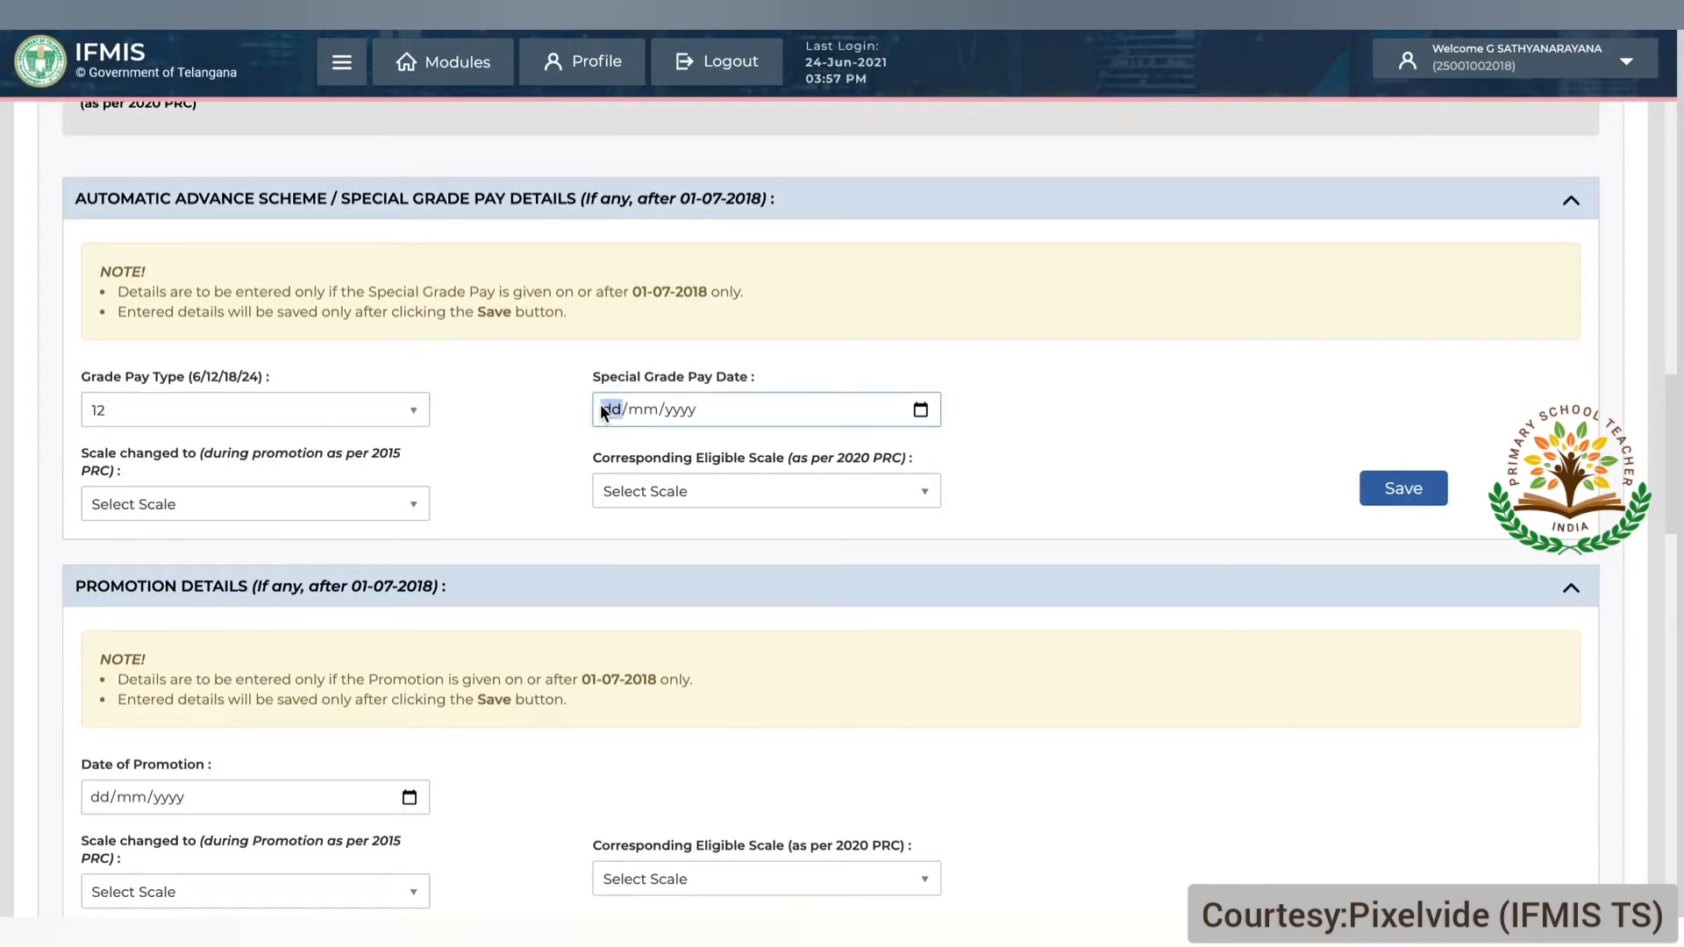
pyautogui.write('09/12/2019')
pyautogui.click(533, 449)
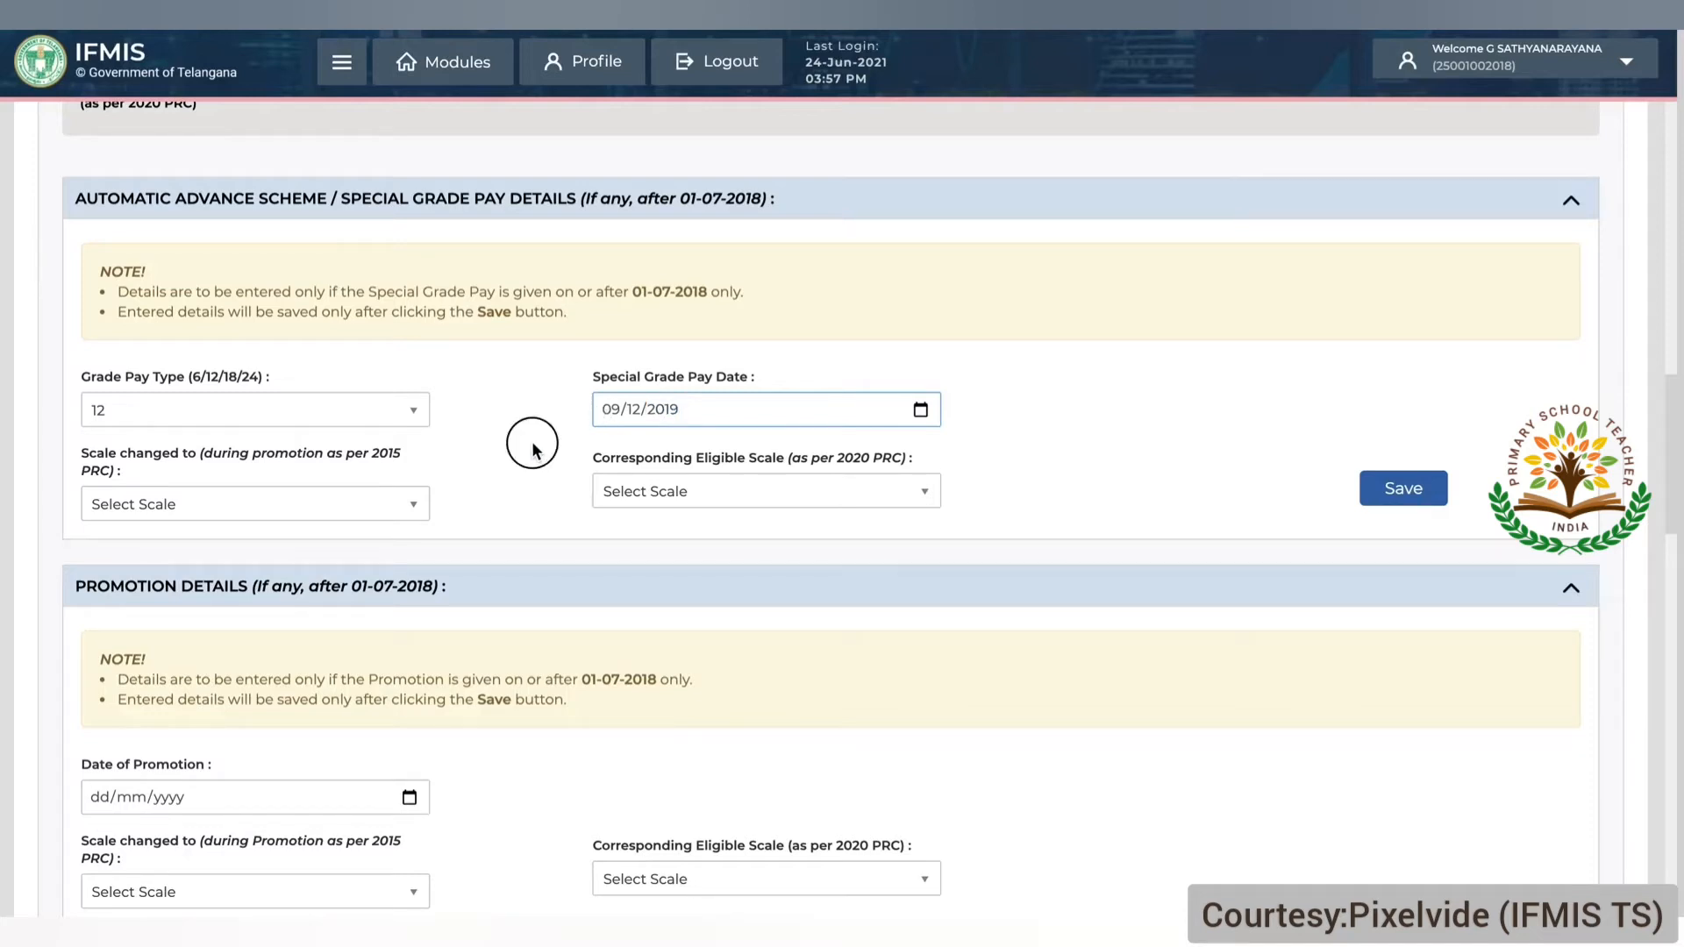
pyautogui.scroll(-1, 532, 449)
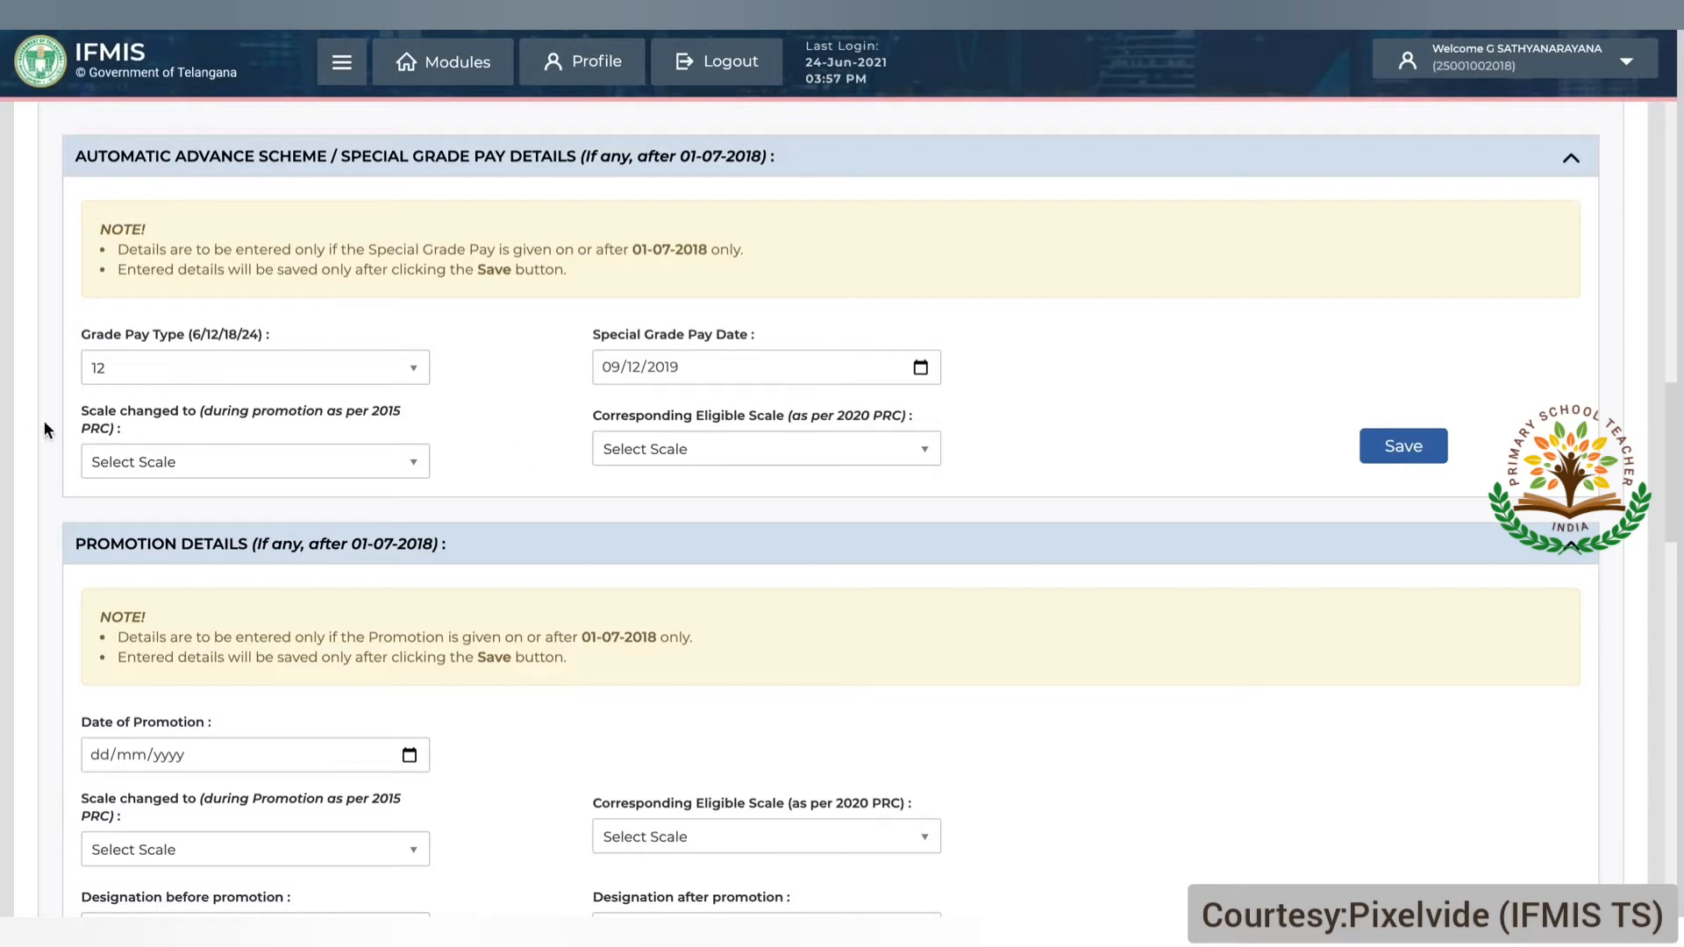
pyautogui.click(129, 463)
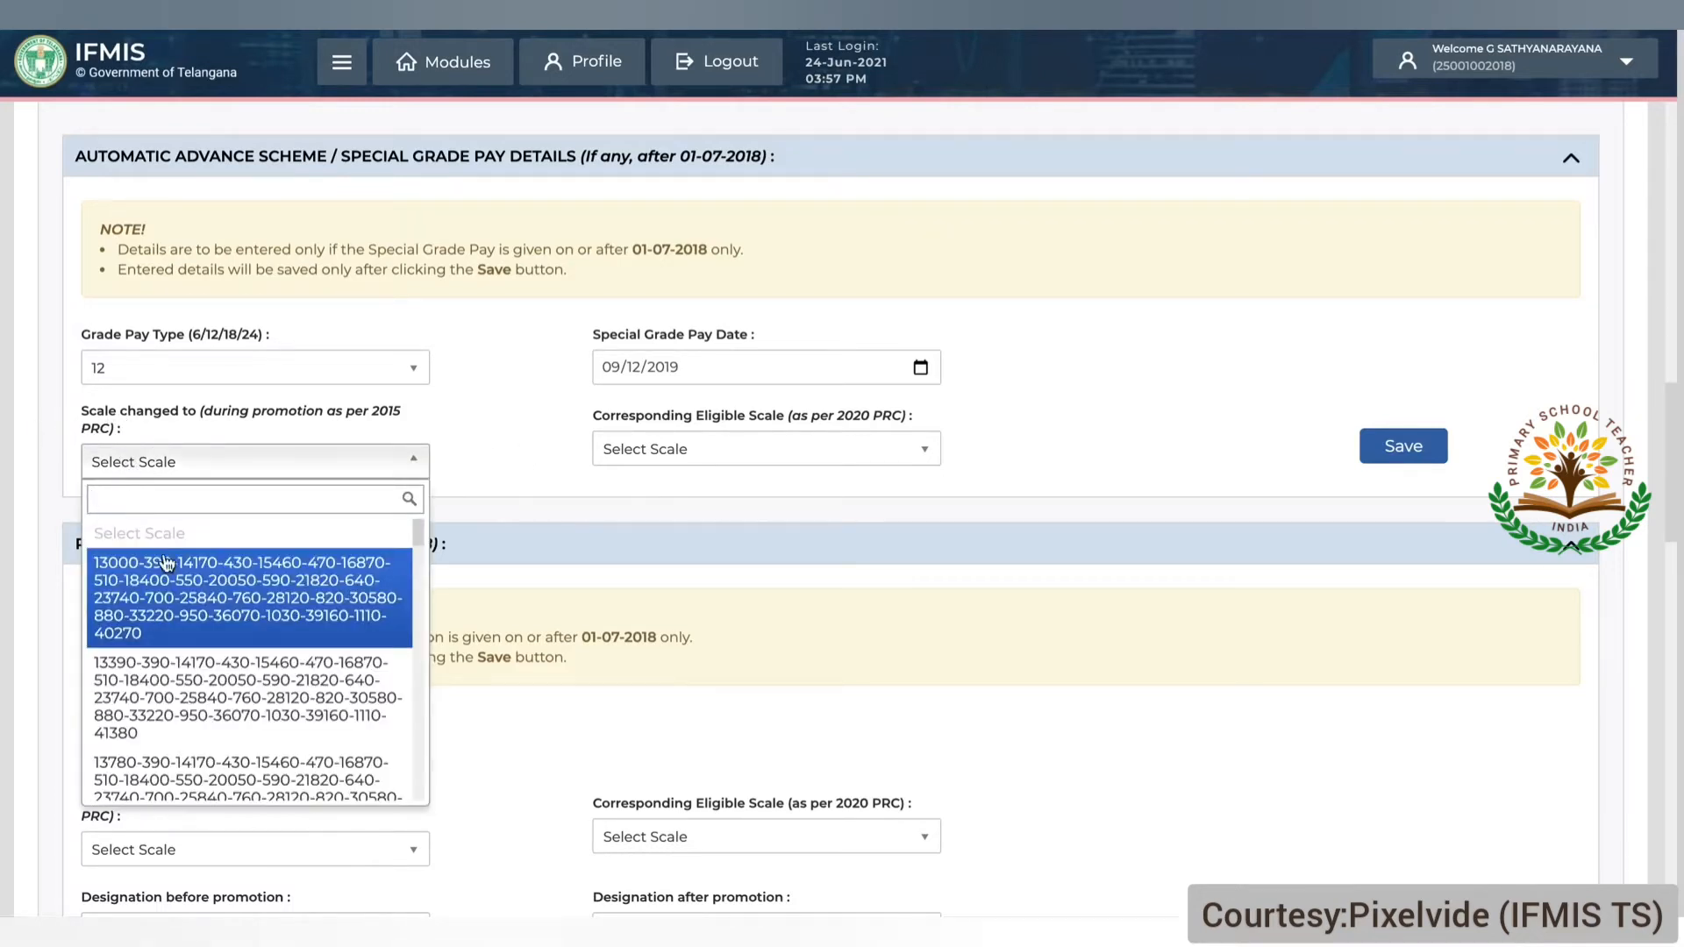
pyautogui.click(185, 670)
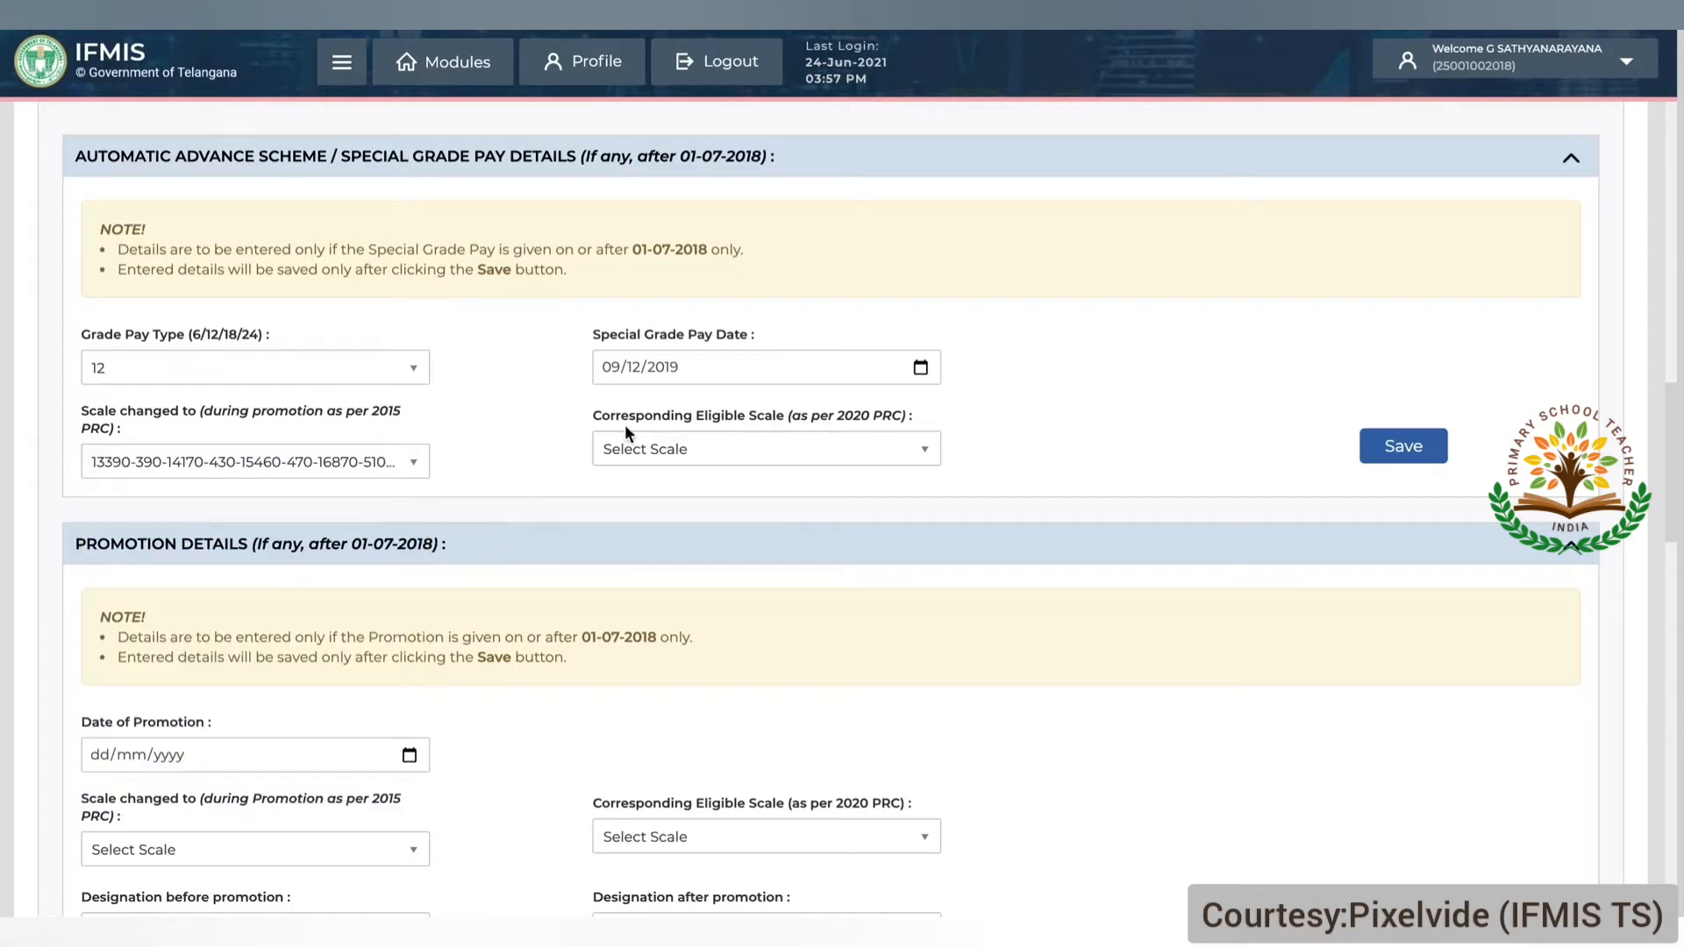
pyautogui.click(725, 451)
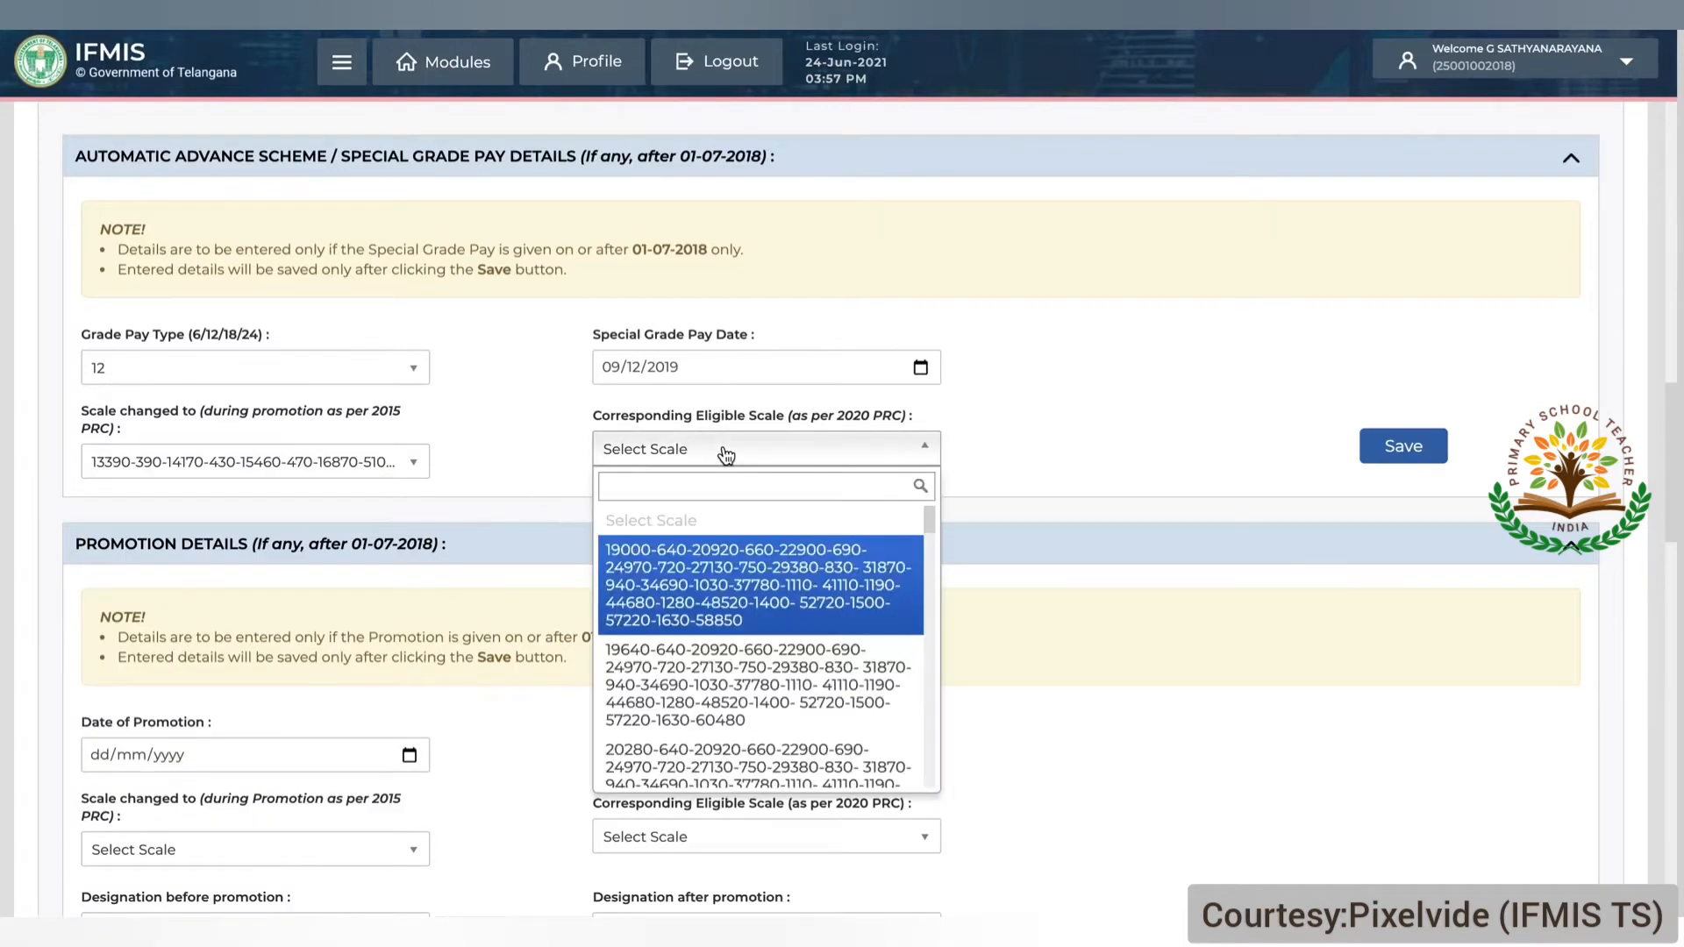
pyautogui.click(659, 653)
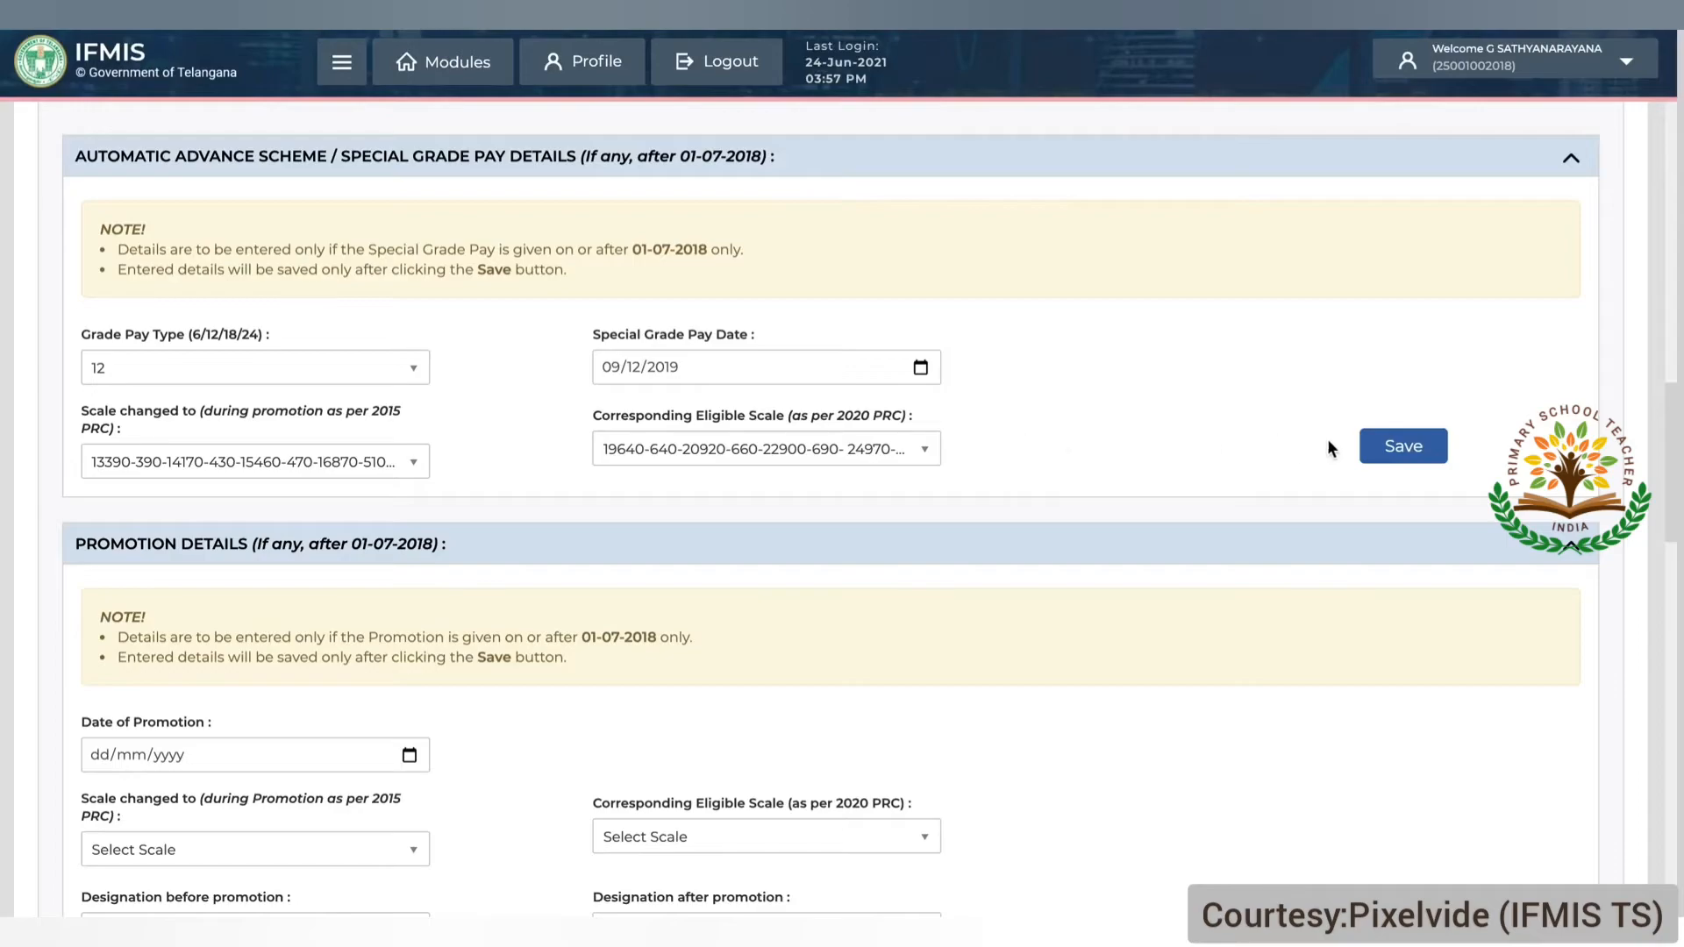
pyautogui.click(1391, 445)
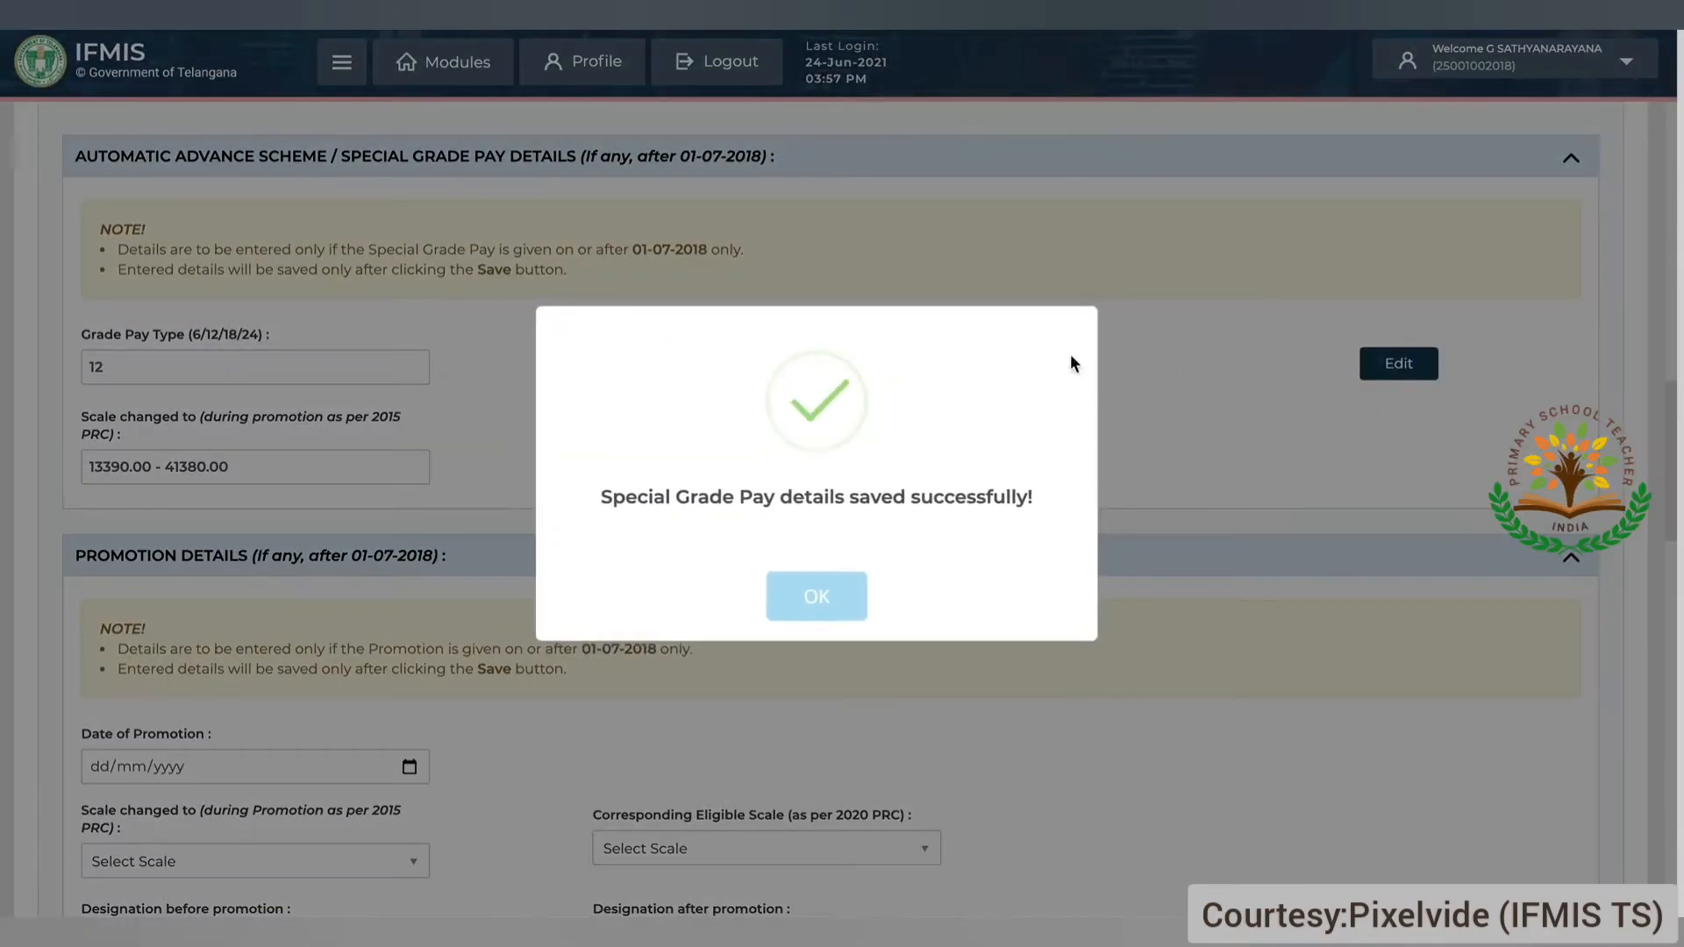
# Step: Edit the Special Grade Pay date's month to 08, making it 09-08-2019, and save
pyautogui.click(815, 593)
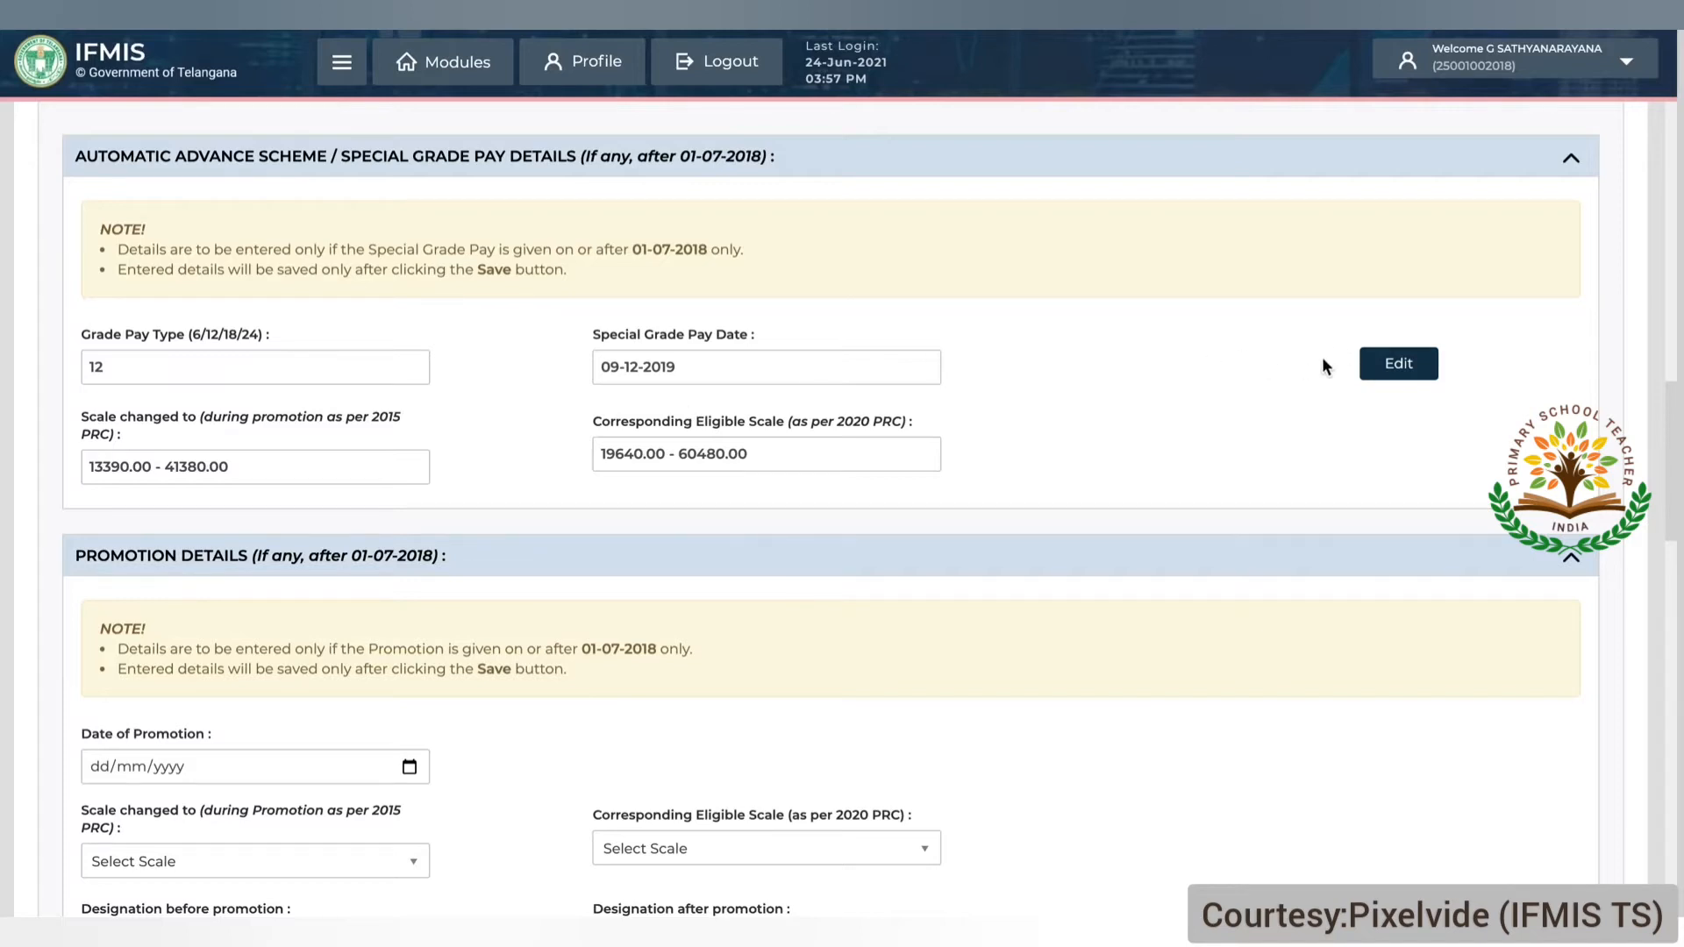
pyautogui.click(1381, 367)
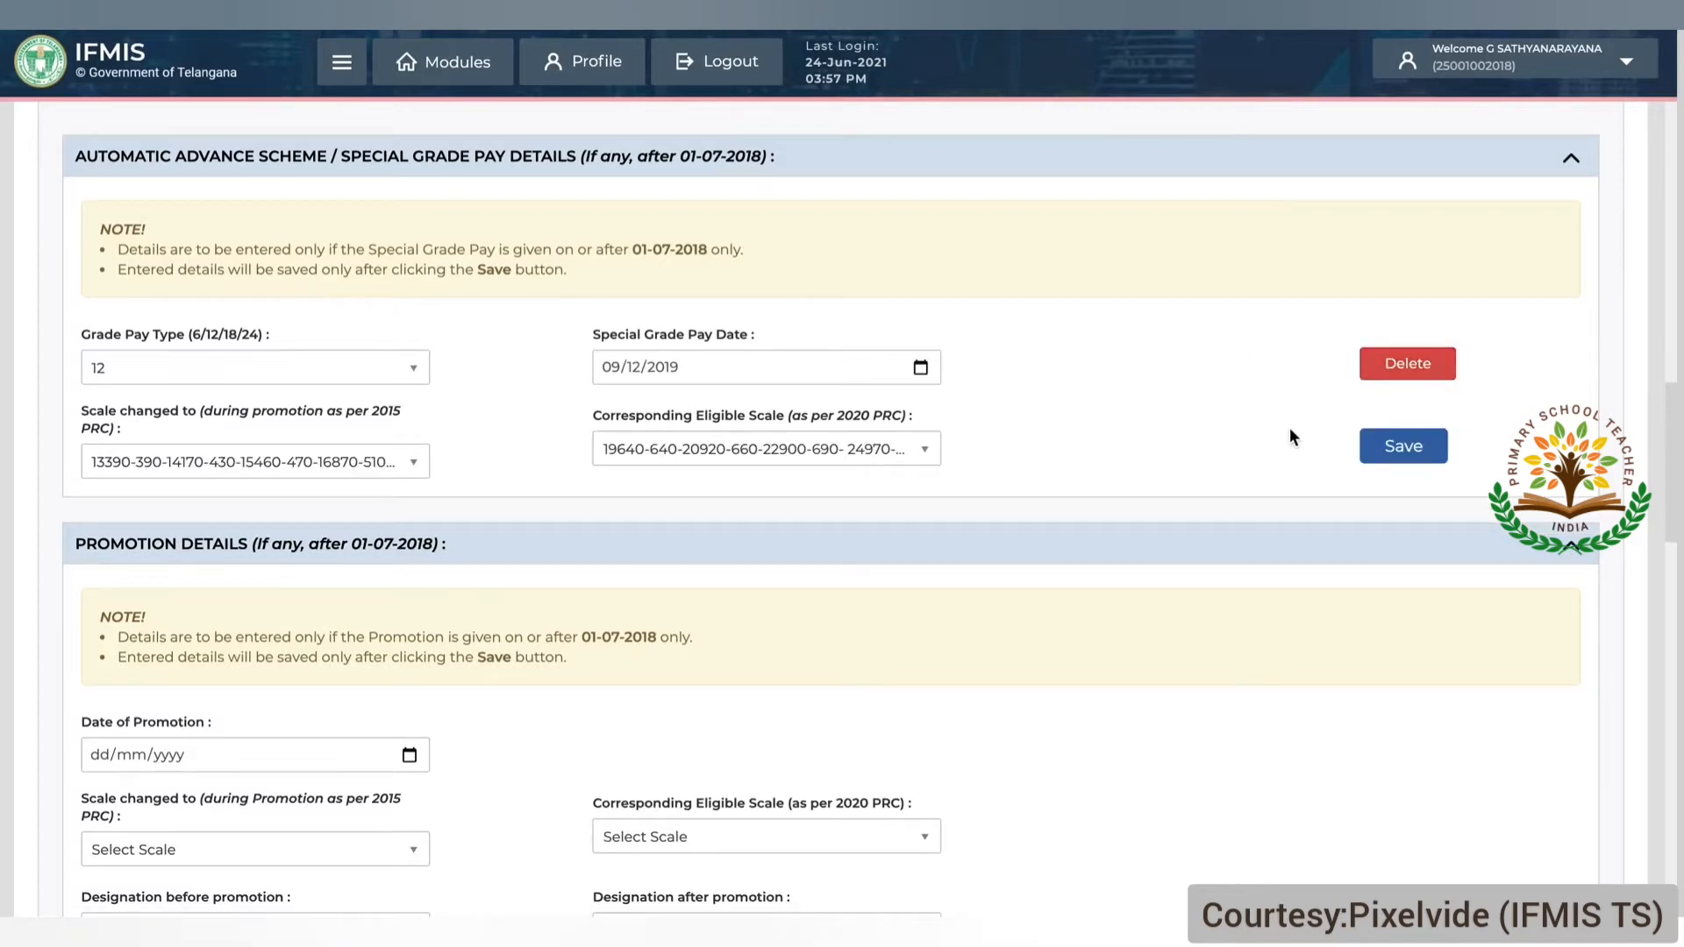
pyautogui.click(626, 370)
pyautogui.write('08')
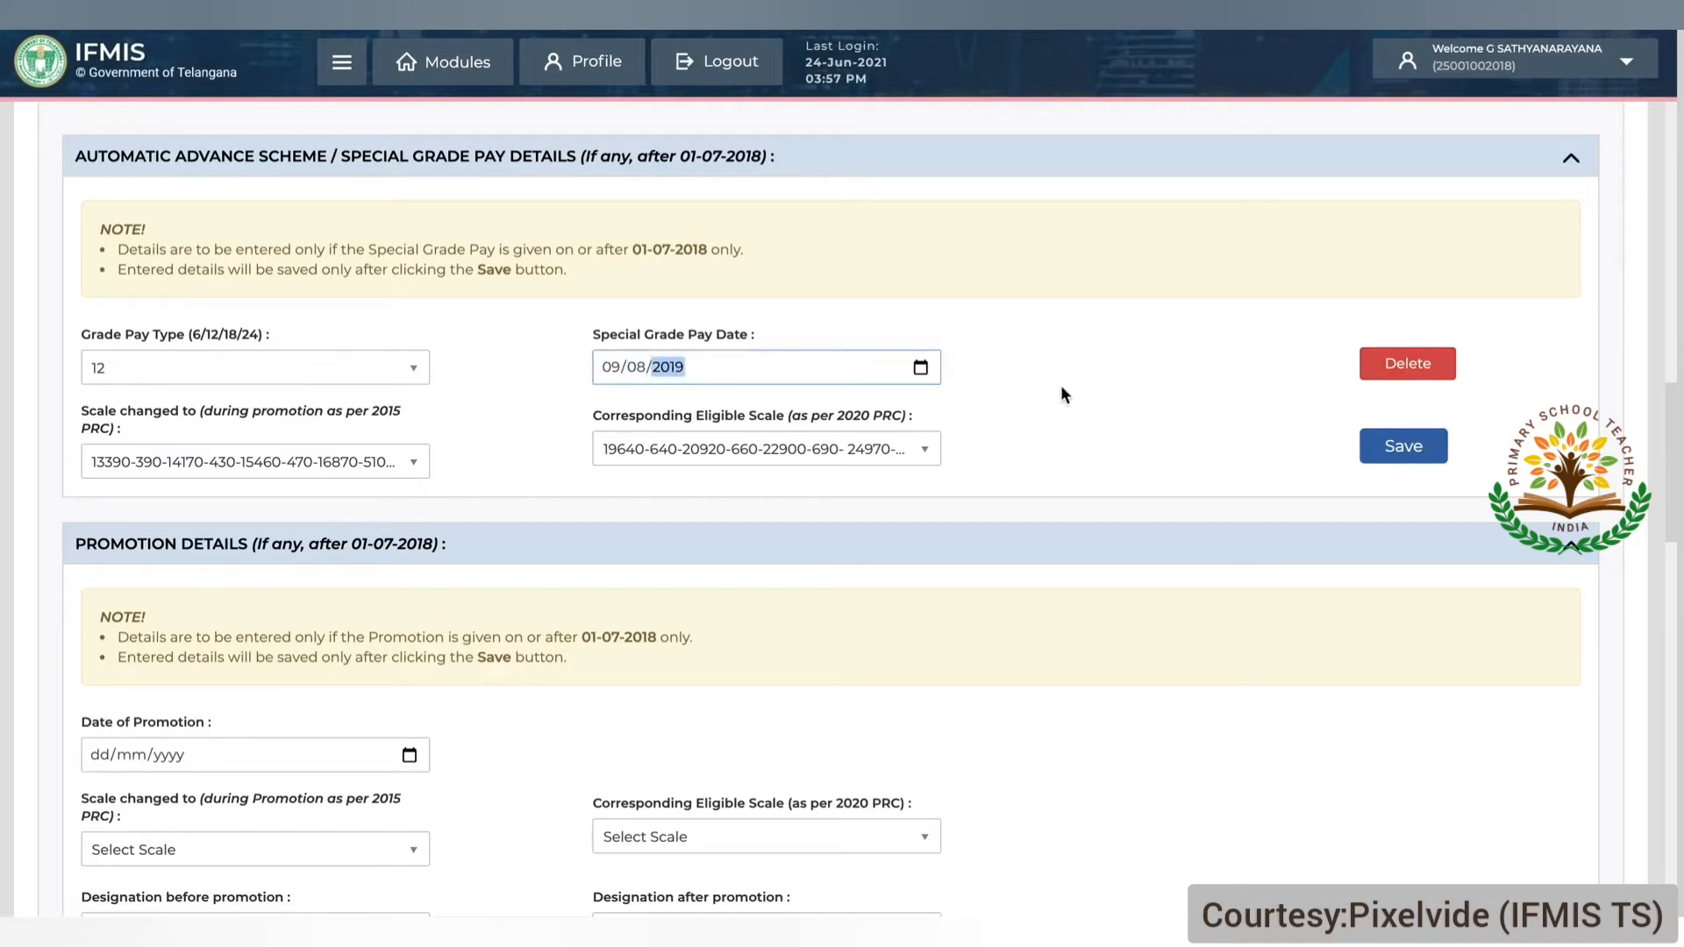
pyautogui.click(1402, 451)
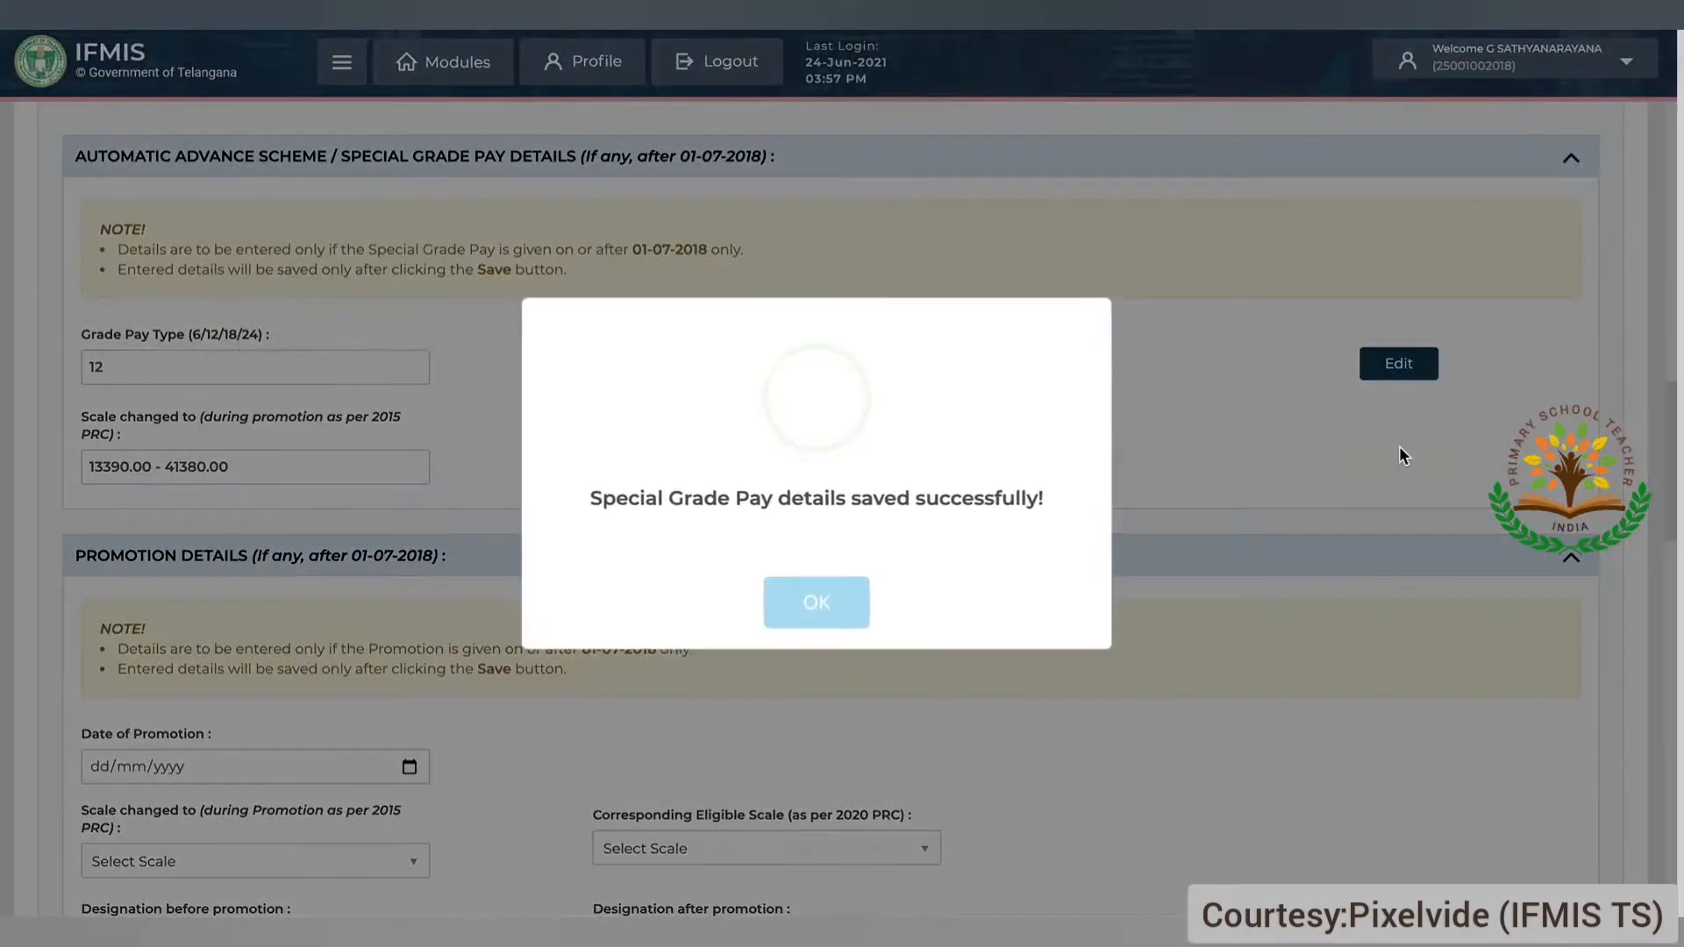
pyautogui.click(843, 608)
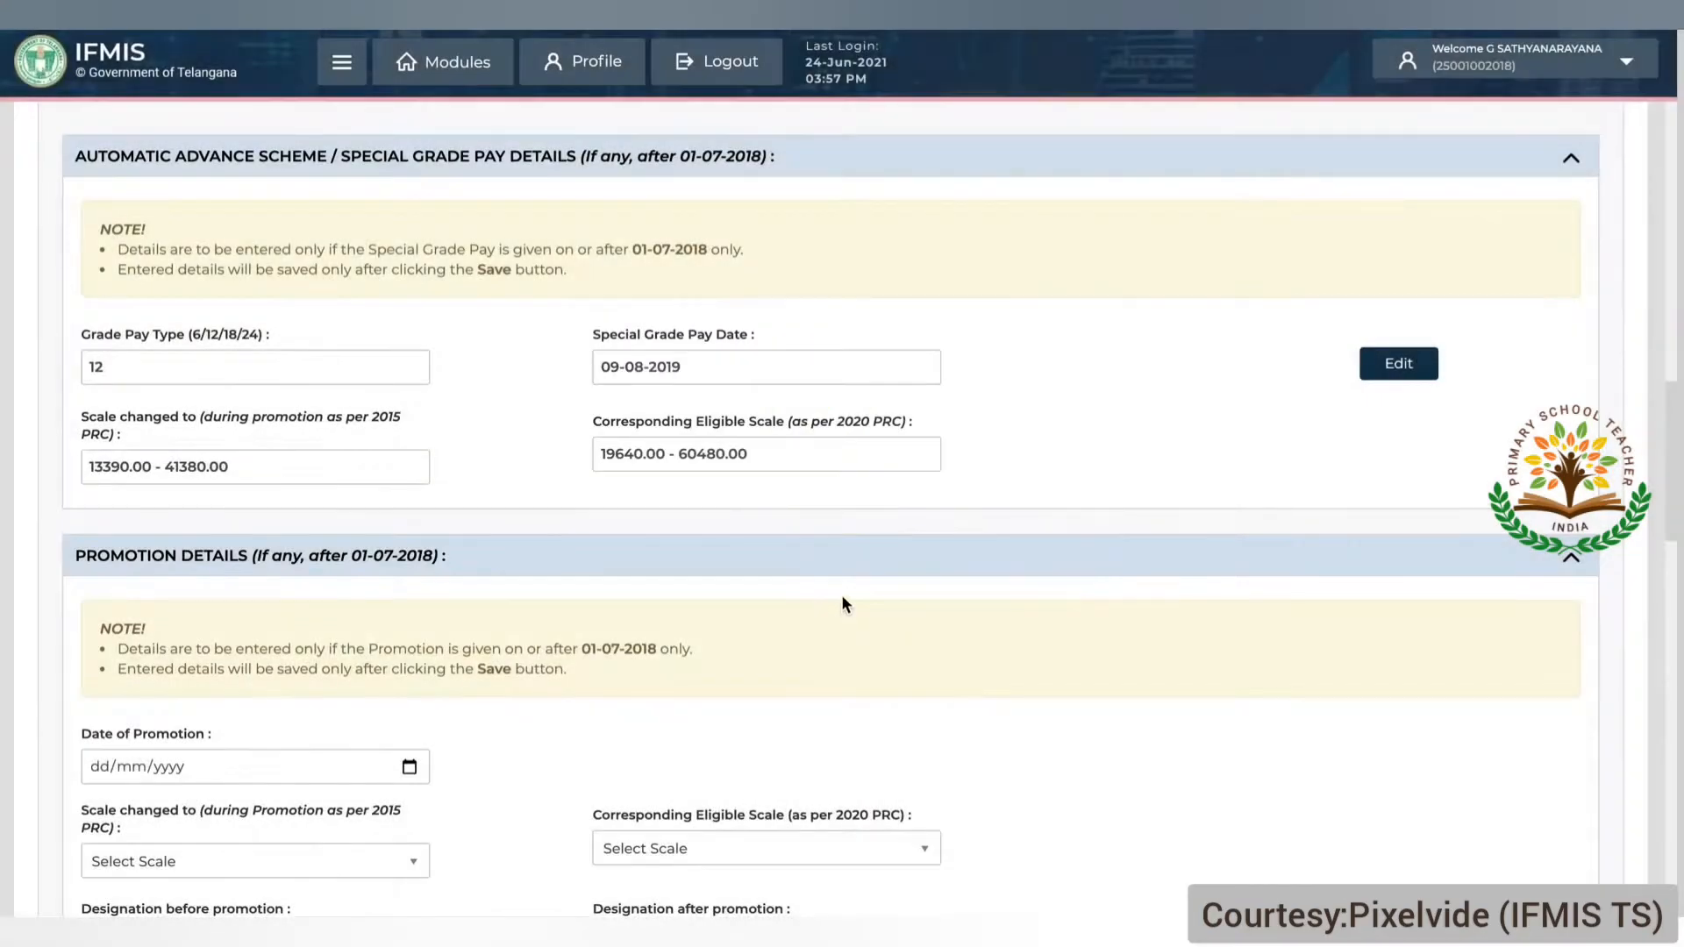
pyautogui.scroll(-1, 1071, 415)
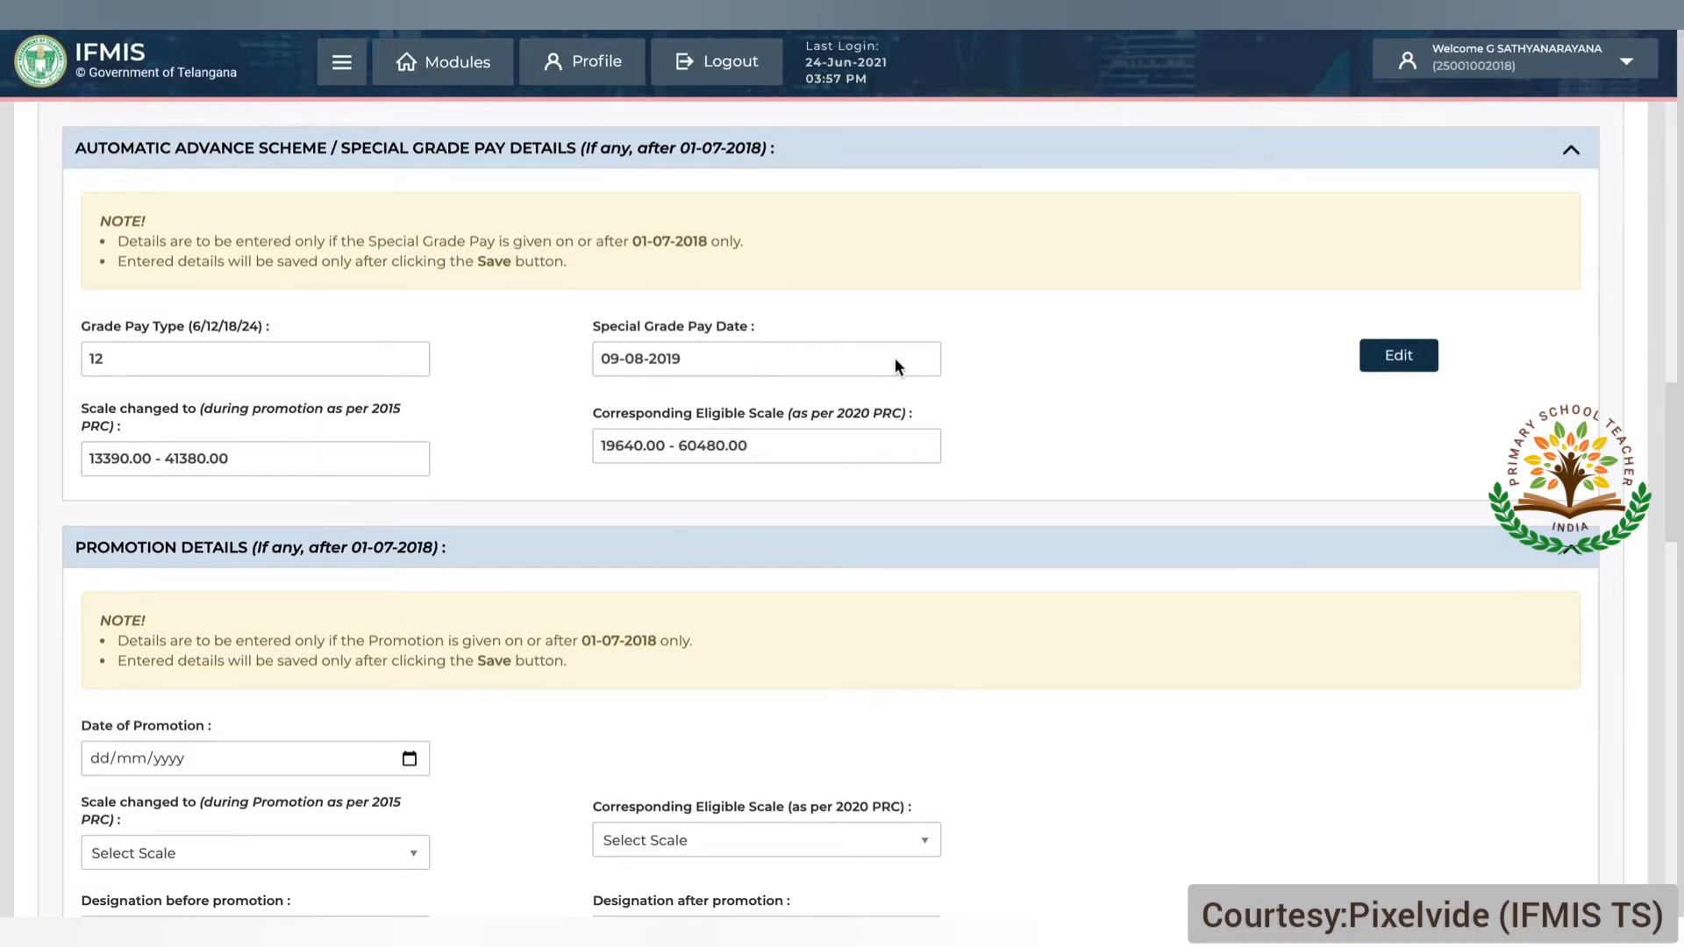
# Step: Delete the existing Special Grade Pay details and confirm the deletion
pyautogui.click(1395, 356)
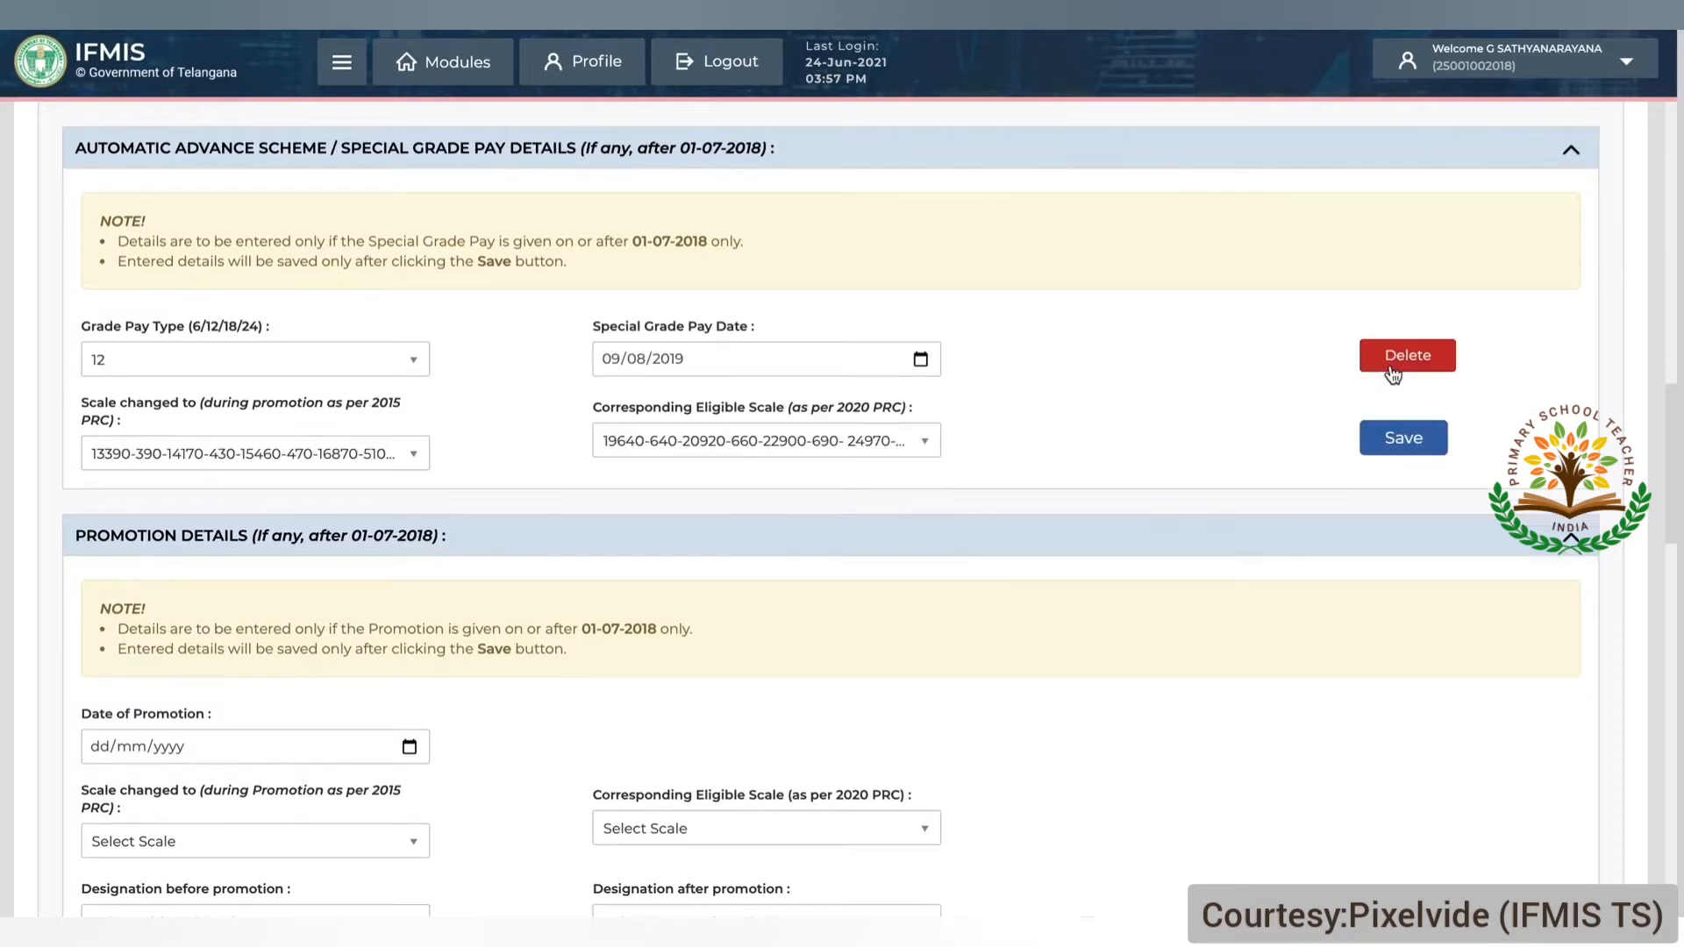
pyautogui.click(1404, 356)
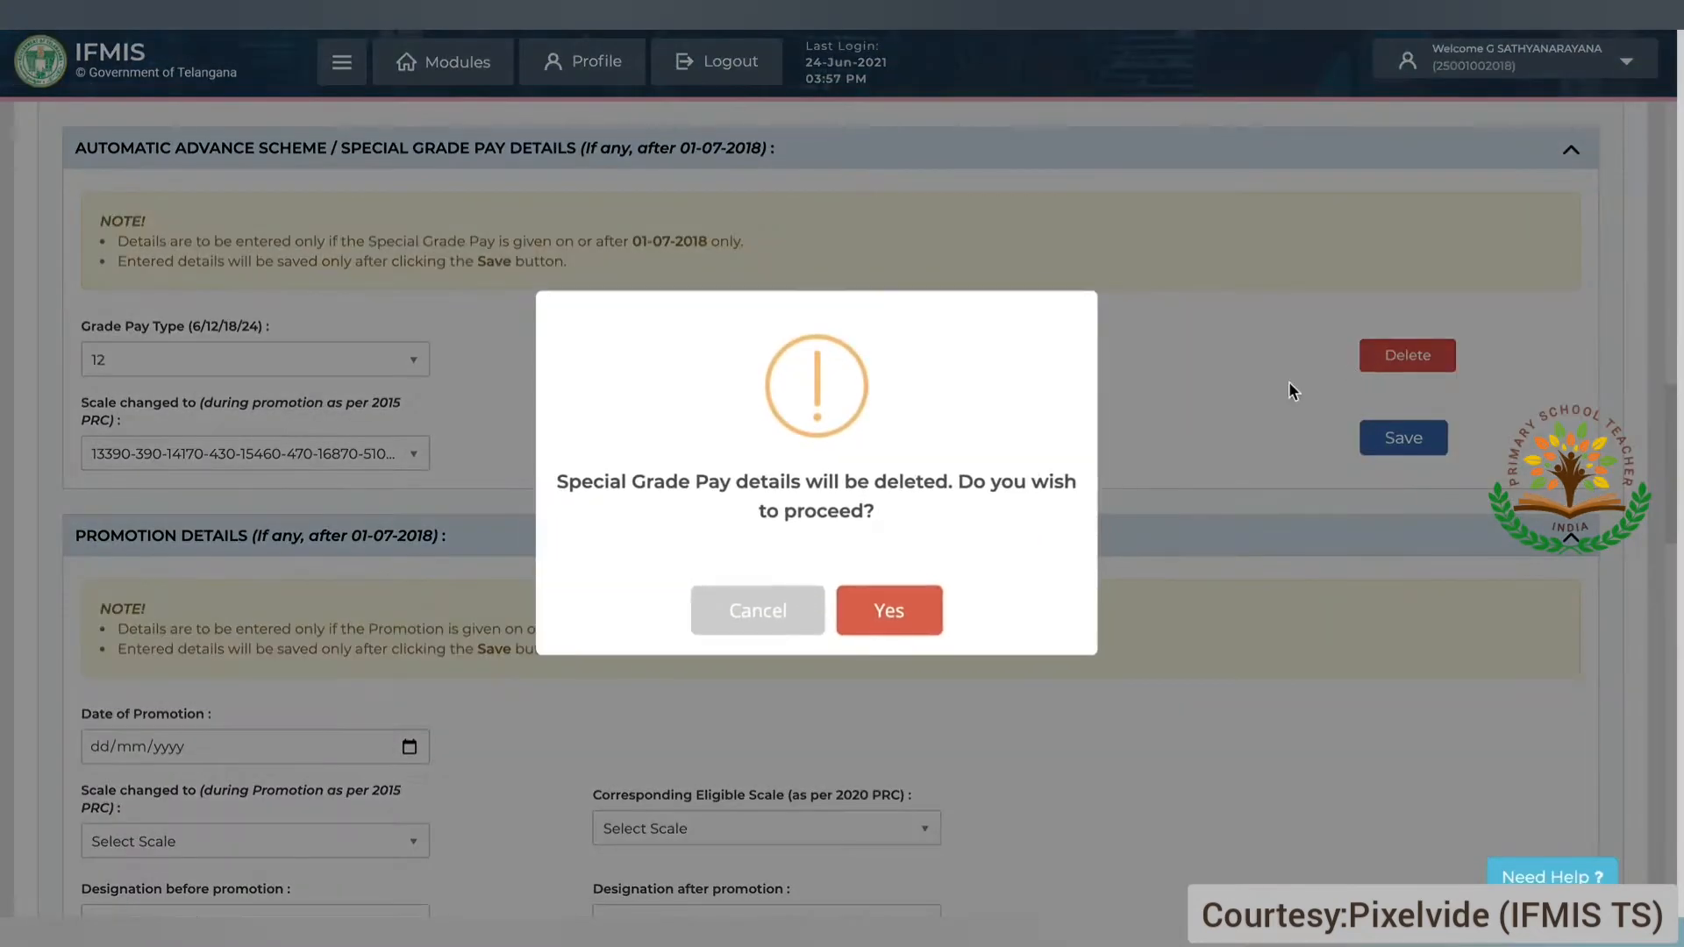
pyautogui.click(919, 625)
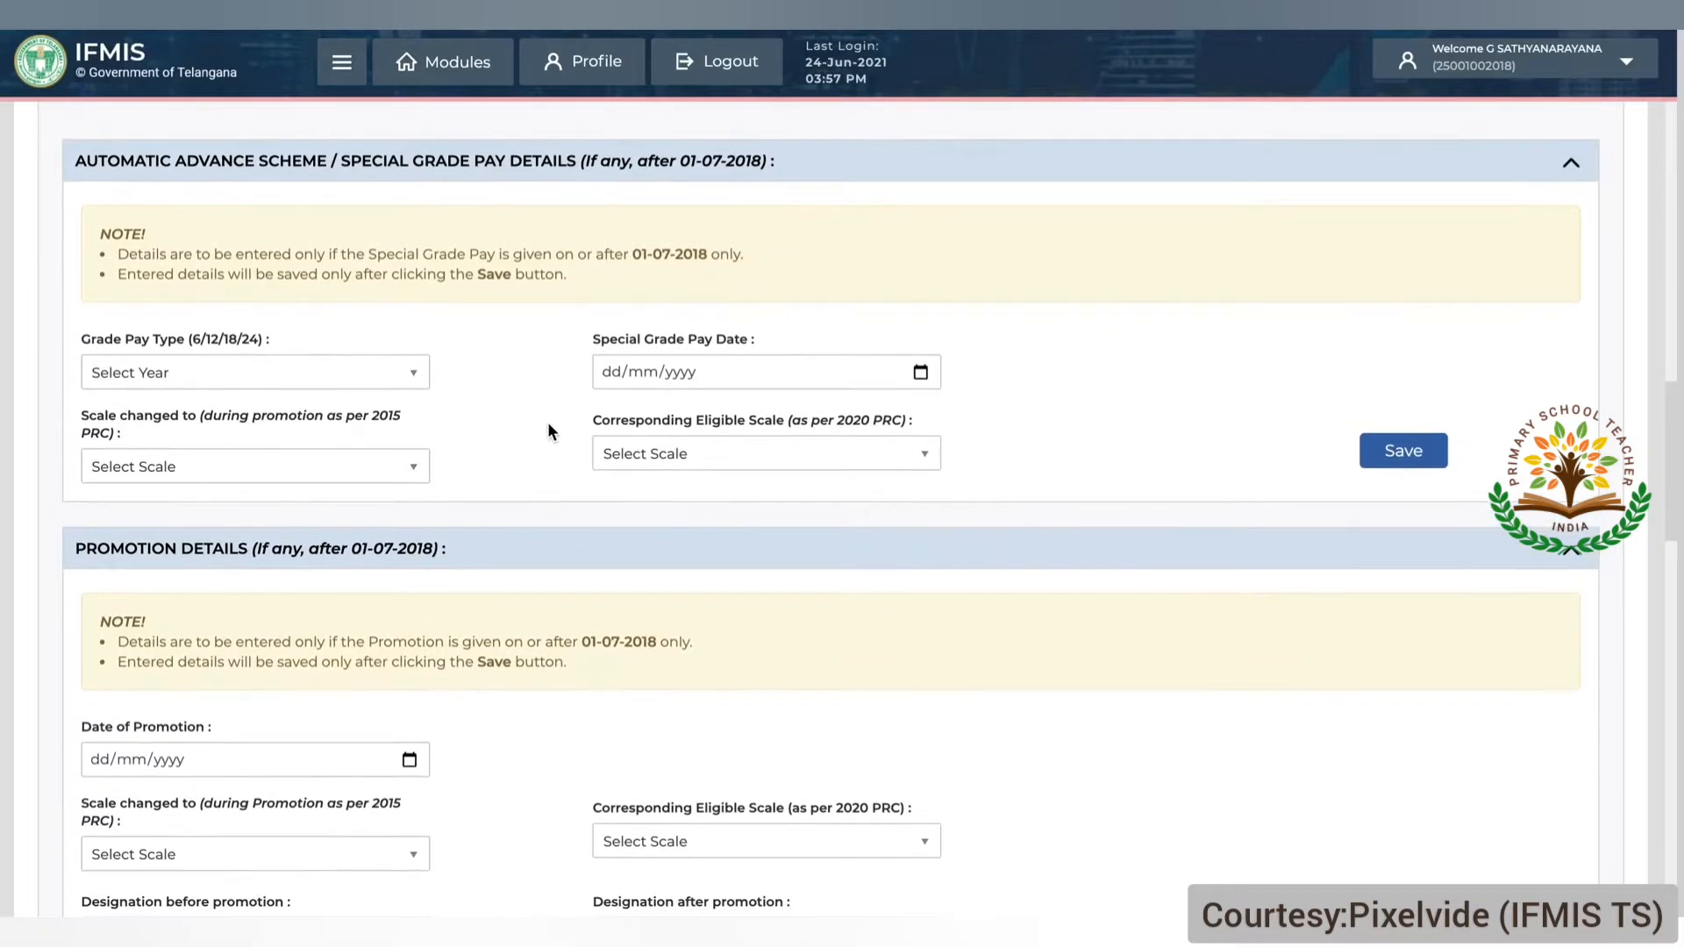
# Step: Save Grade Pay Type 6 dated 09/01/2020, mapping scale 13390.00-41380.00 to 19640.00-60480.00
pyautogui.click(322, 379)
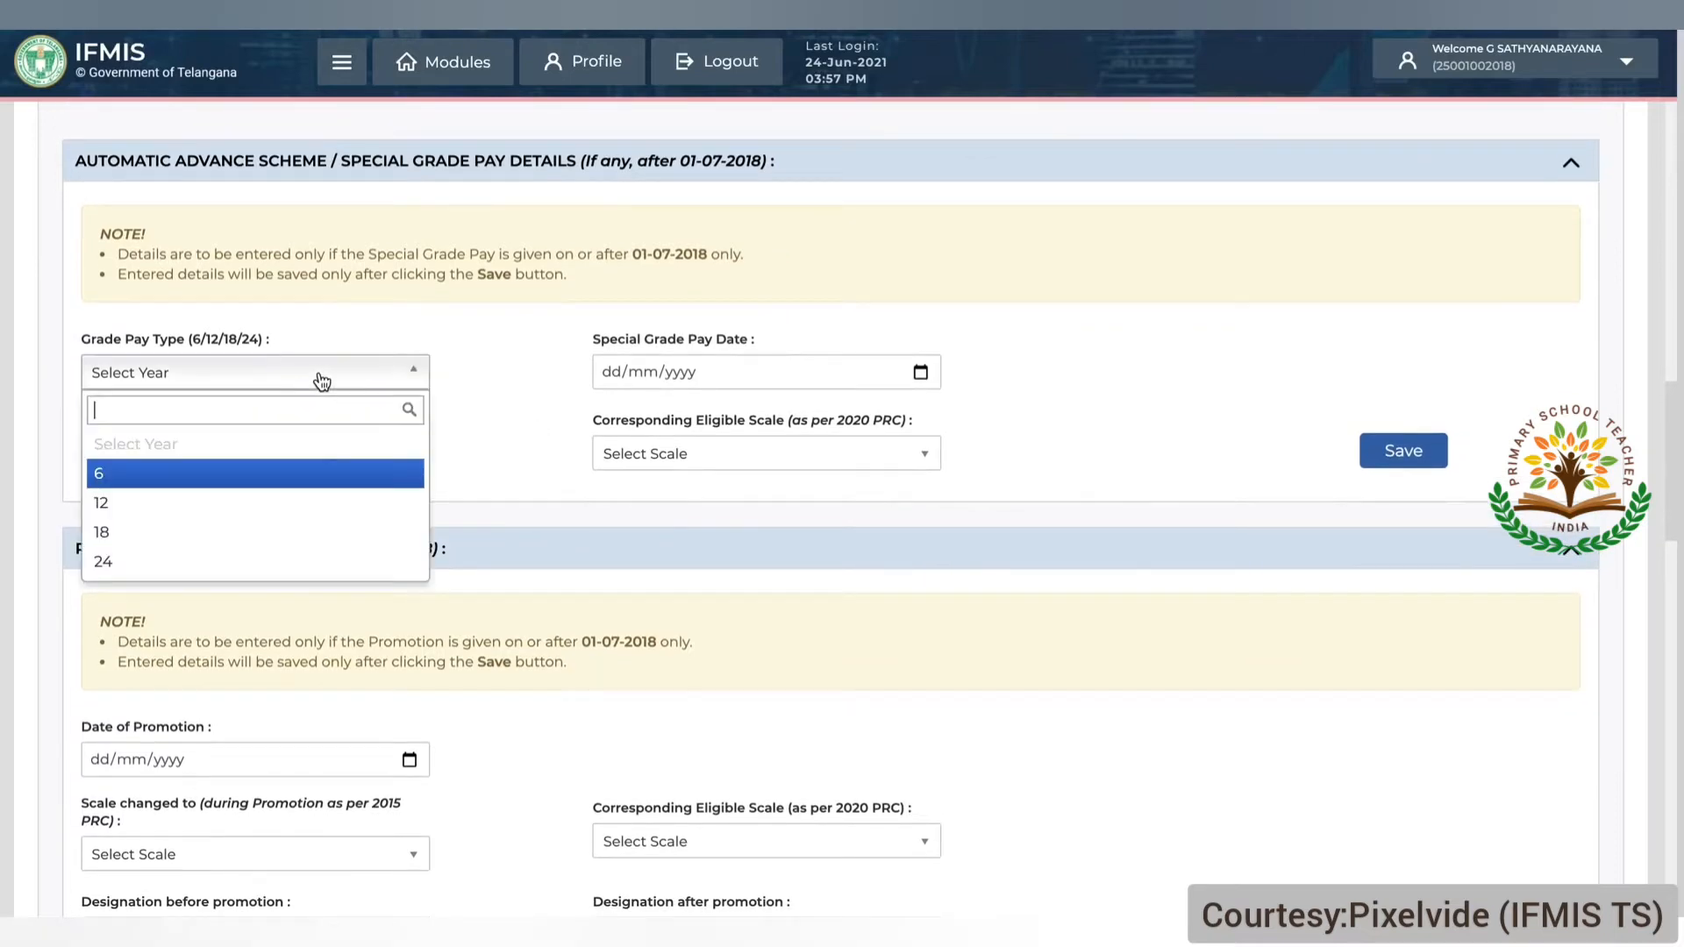
pyautogui.click(313, 478)
pyautogui.click(599, 379)
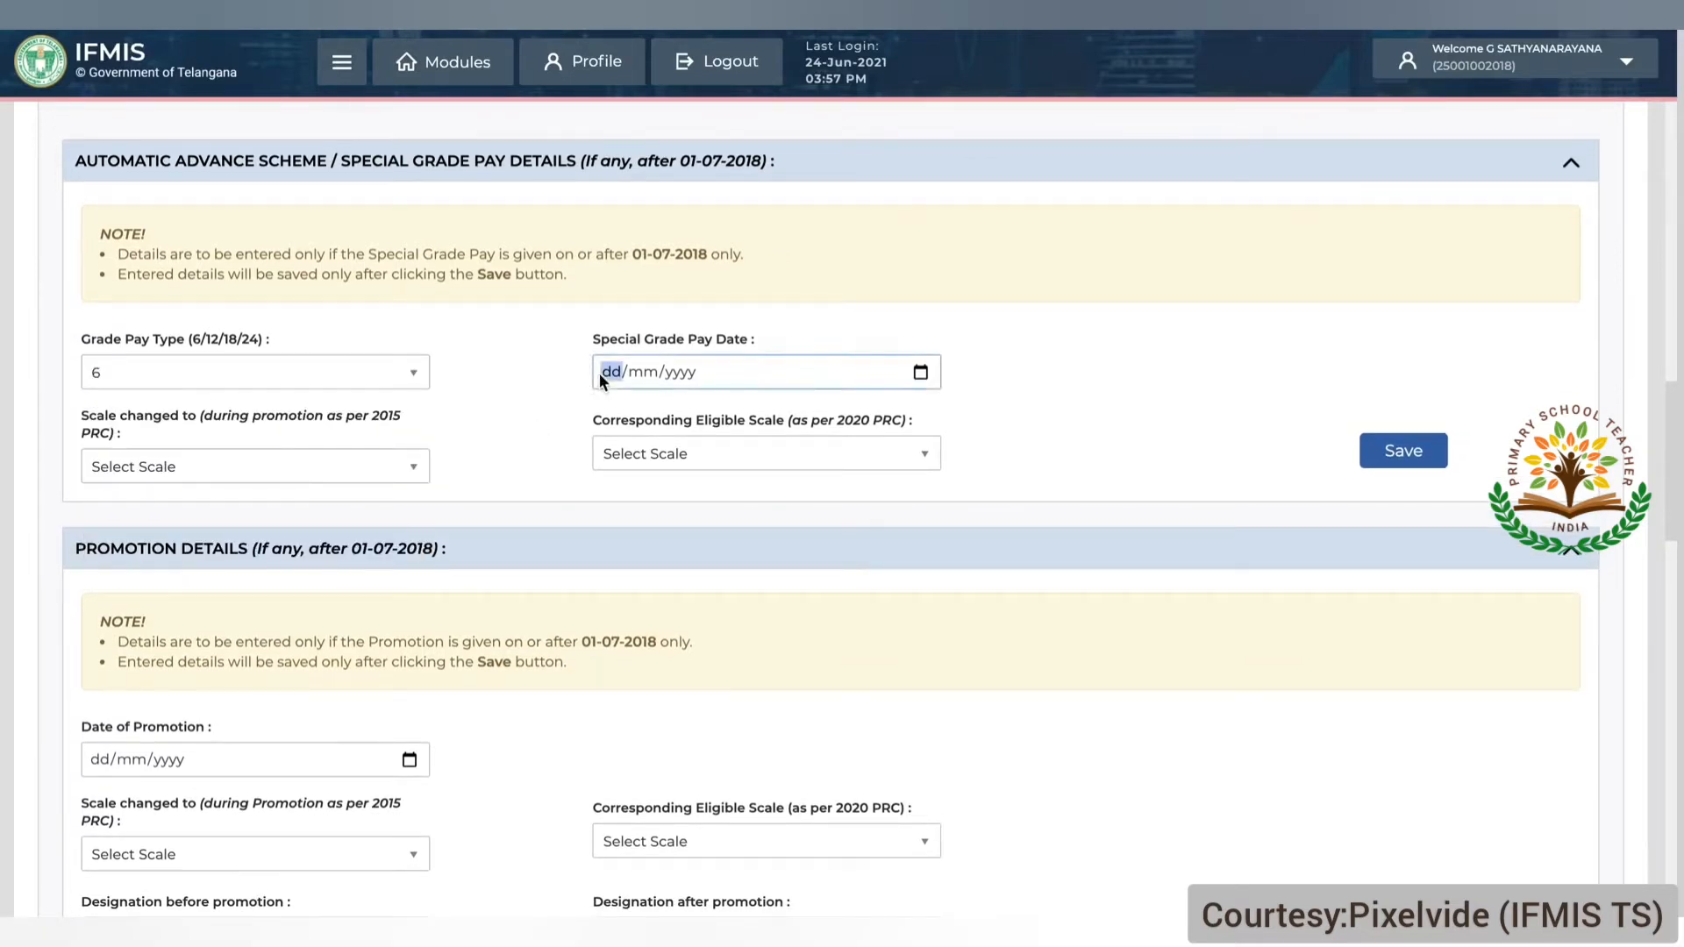
pyautogui.write('09/01/2020')
pyautogui.click(388, 460)
pyautogui.click(355, 672)
pyautogui.click(647, 456)
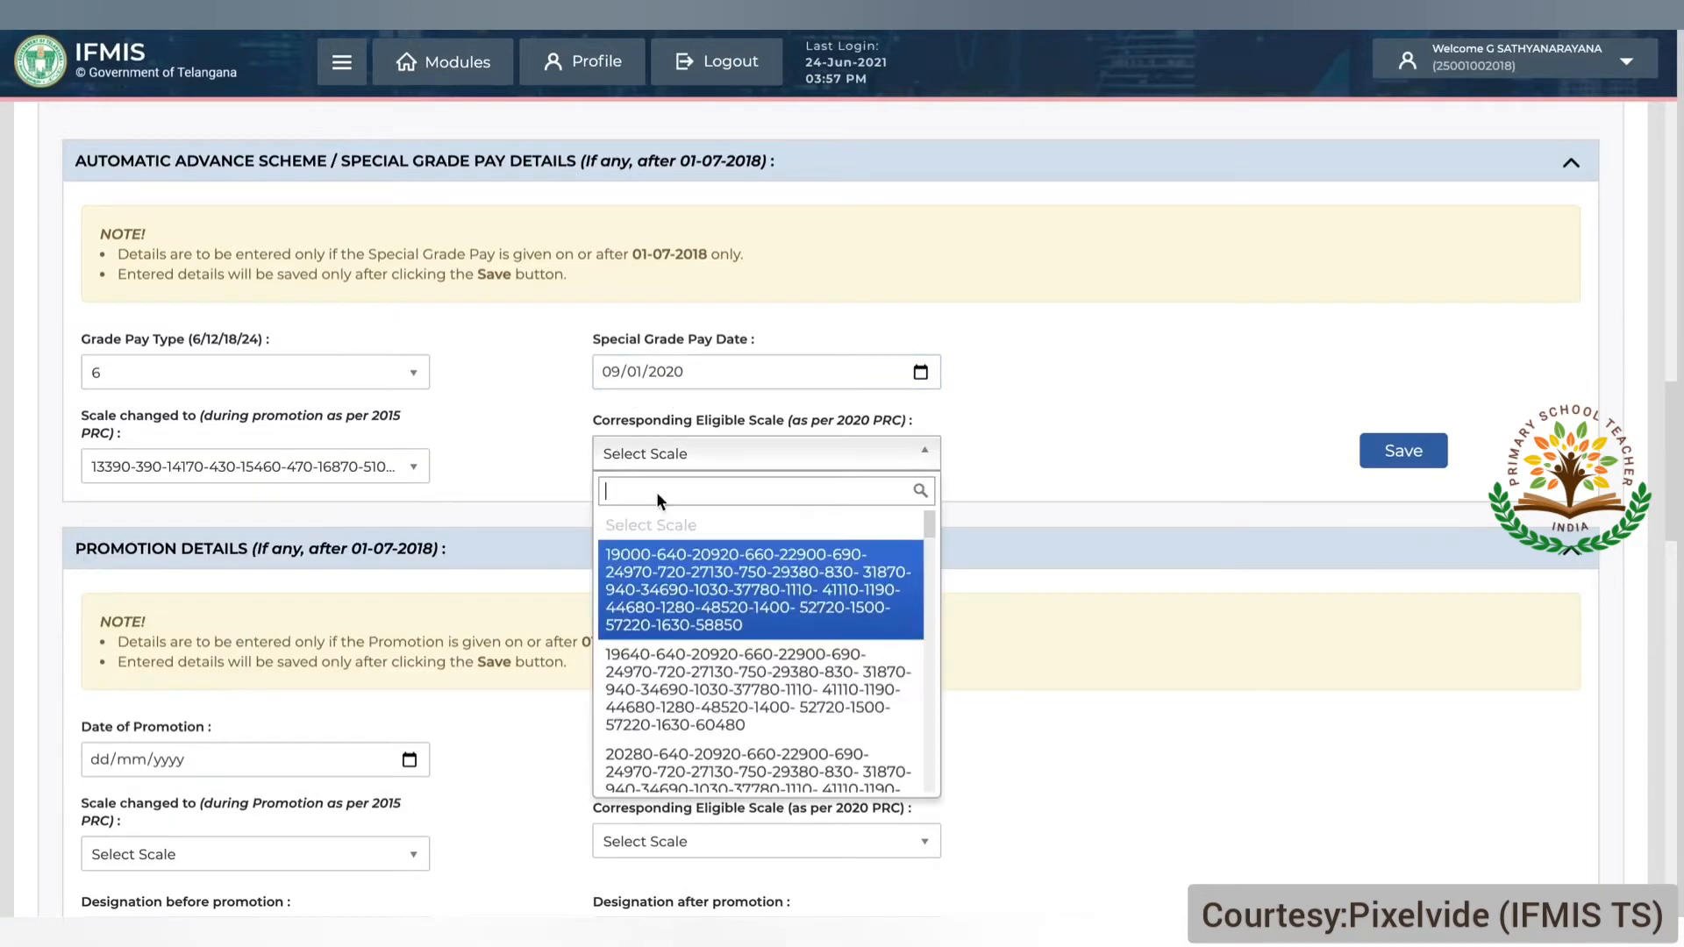
pyautogui.click(667, 684)
pyautogui.click(1379, 452)
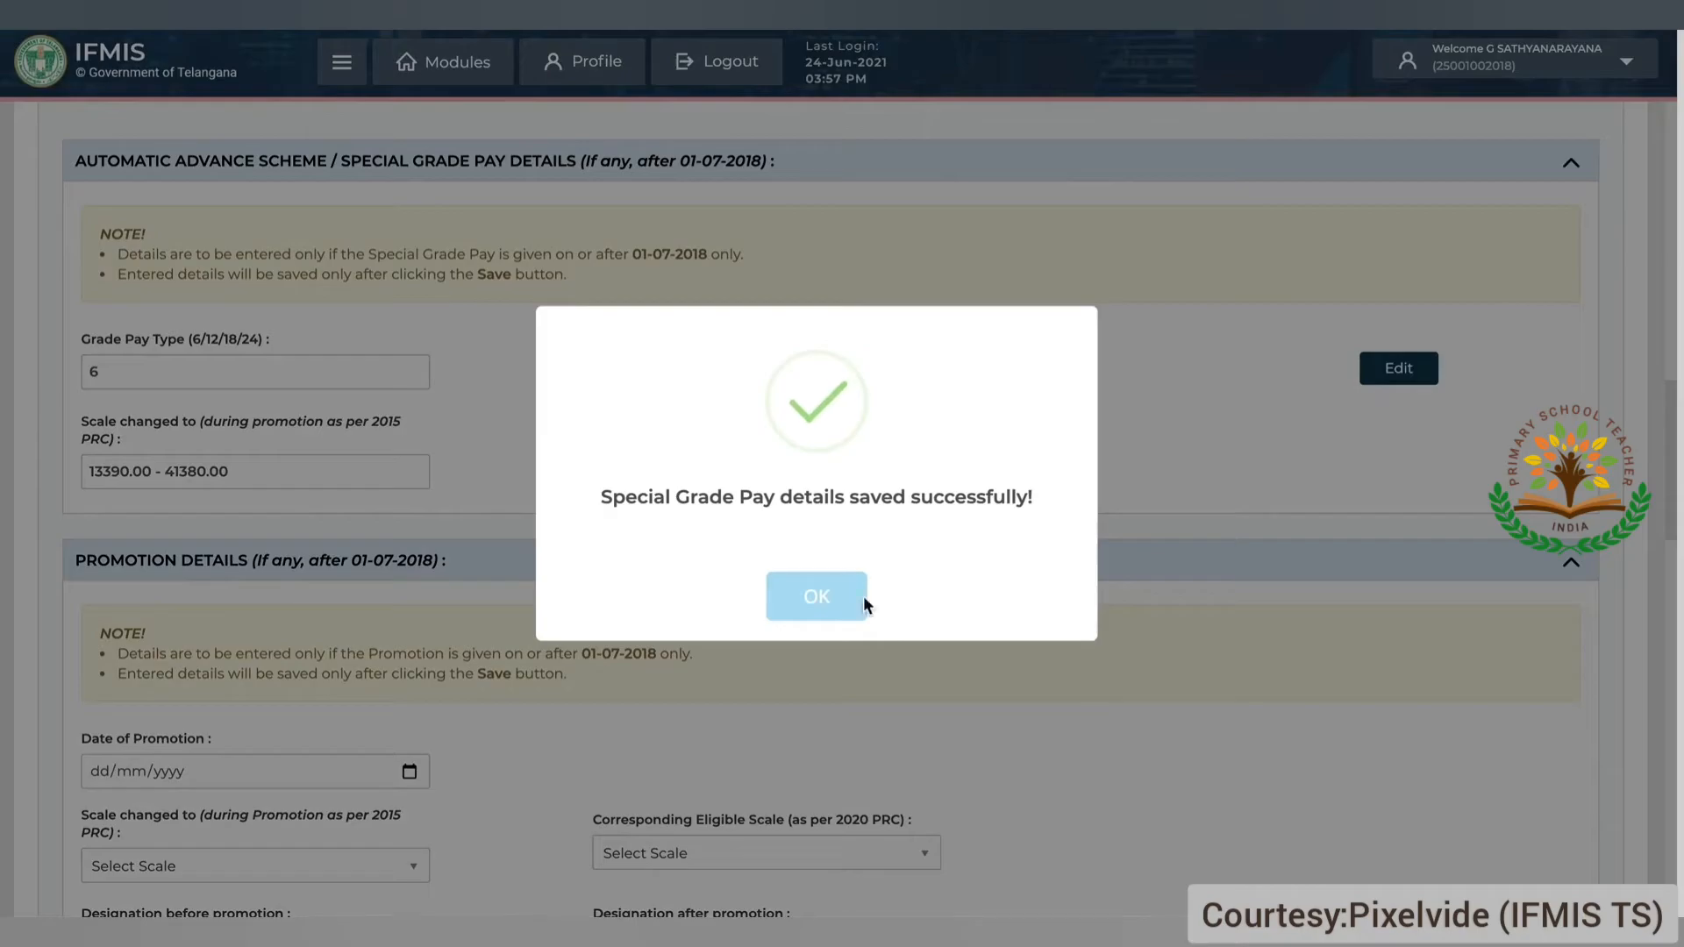
pyautogui.click(860, 595)
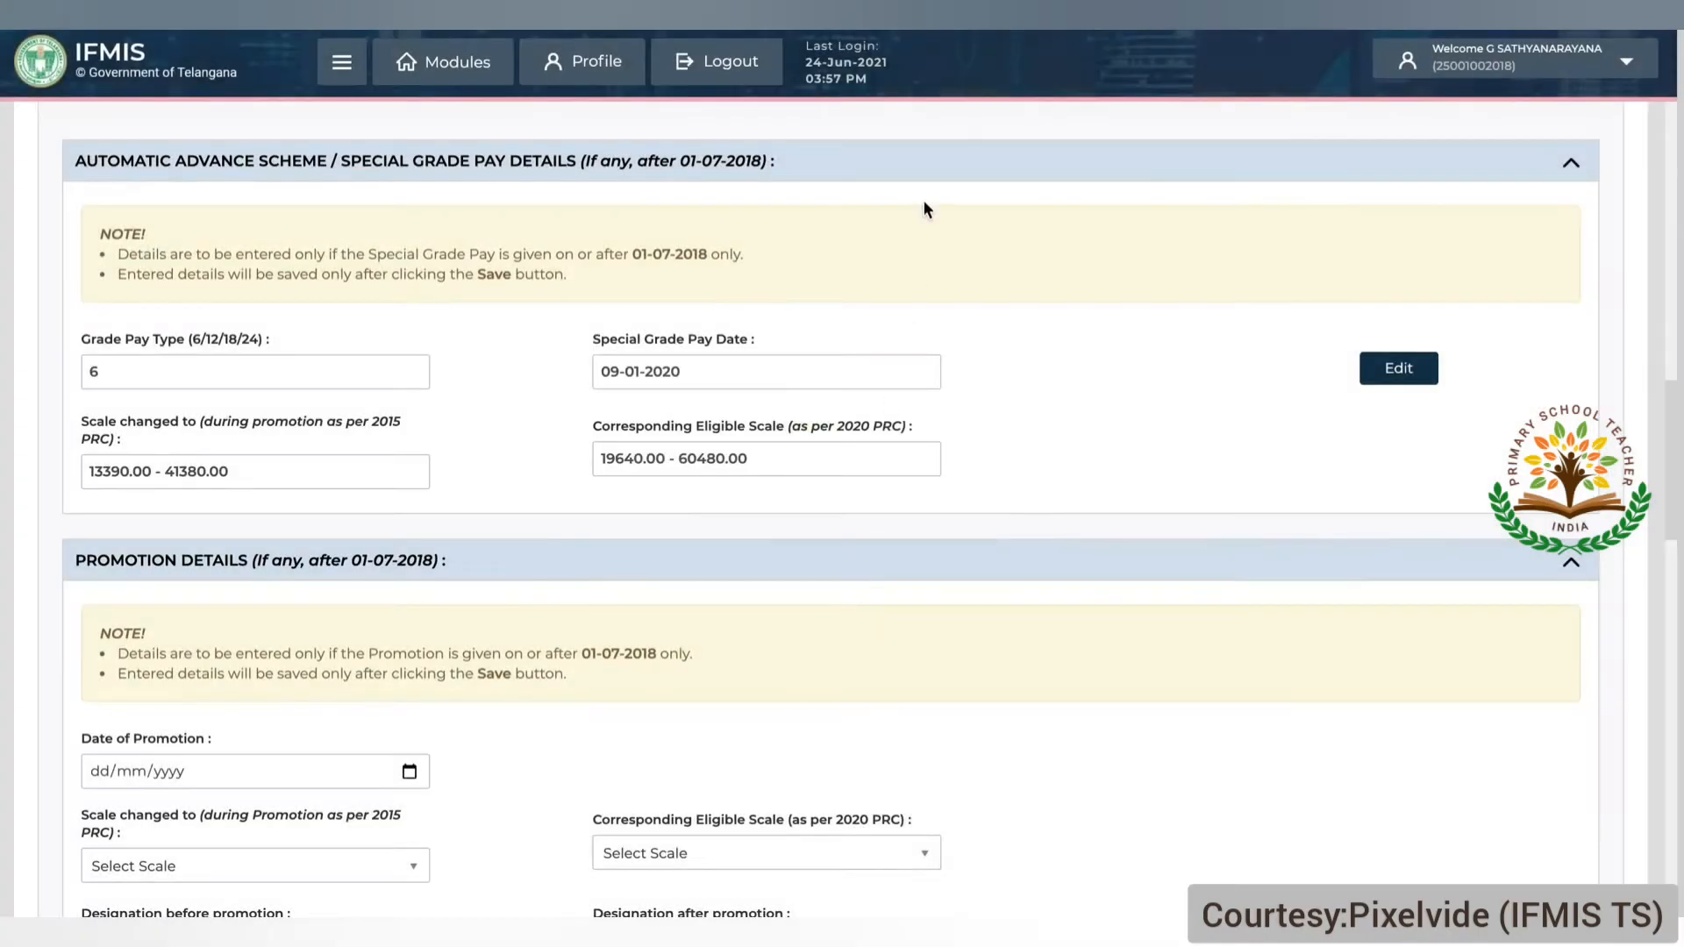
# Step: Enter promotion date 09/08/2020 with 2015 scale 13390 and 2020 eligible scale 19640
pyautogui.scroll(-4, 1047, 470)
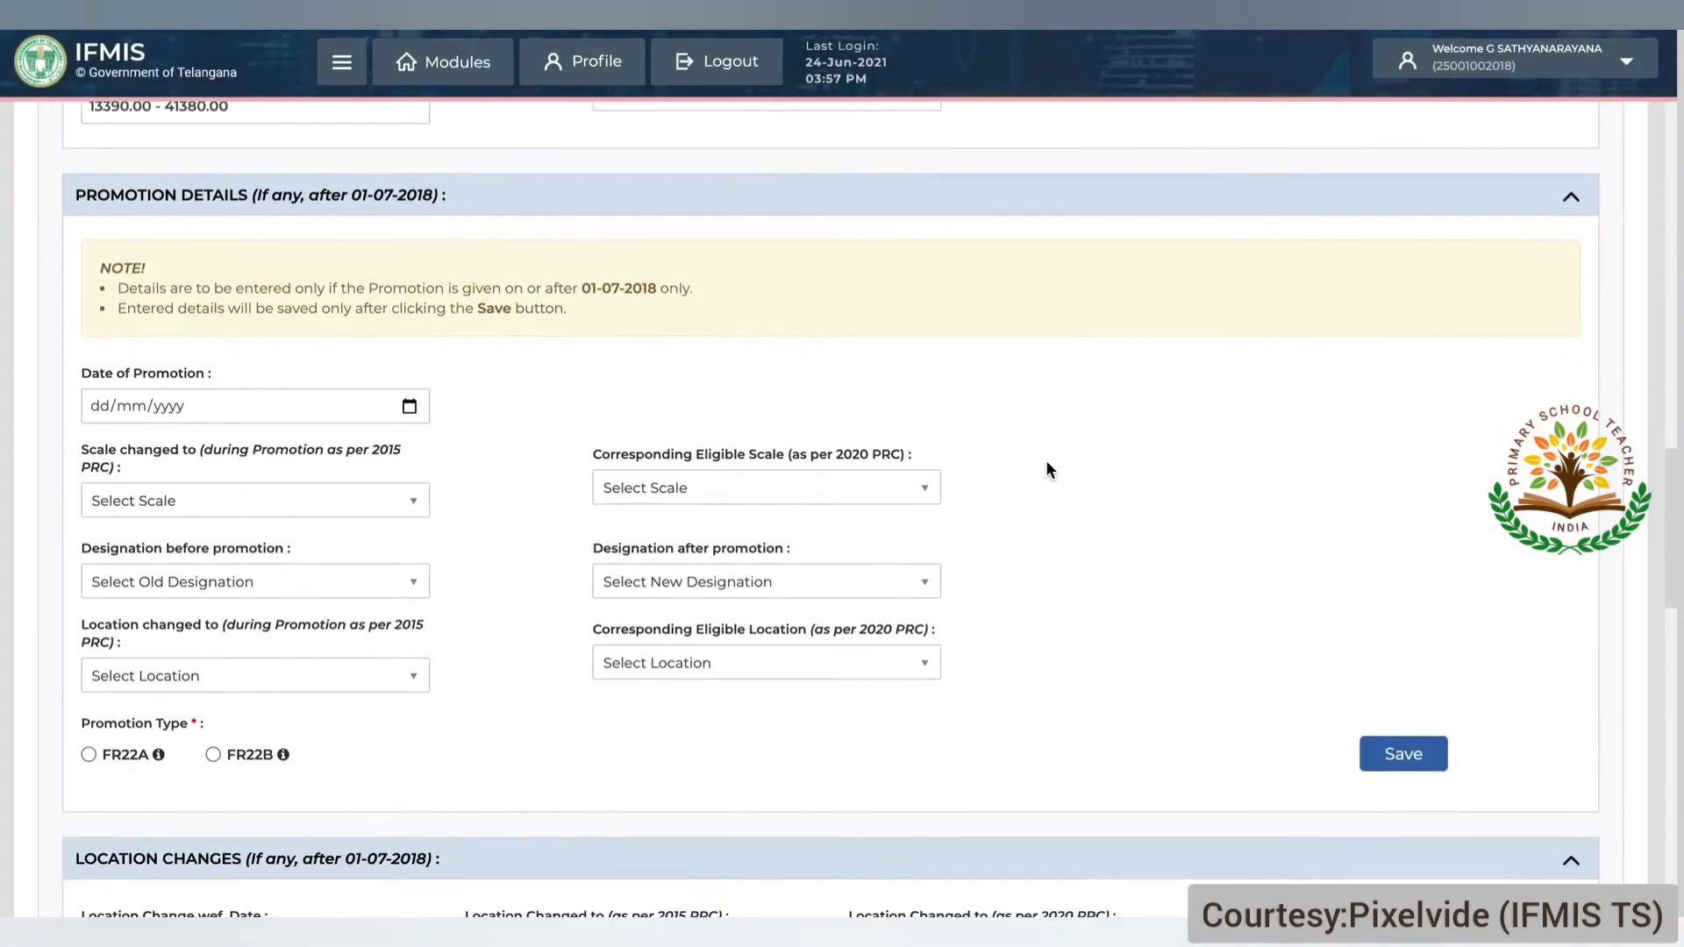
pyautogui.click(92, 374)
pyautogui.write('09/08/202')
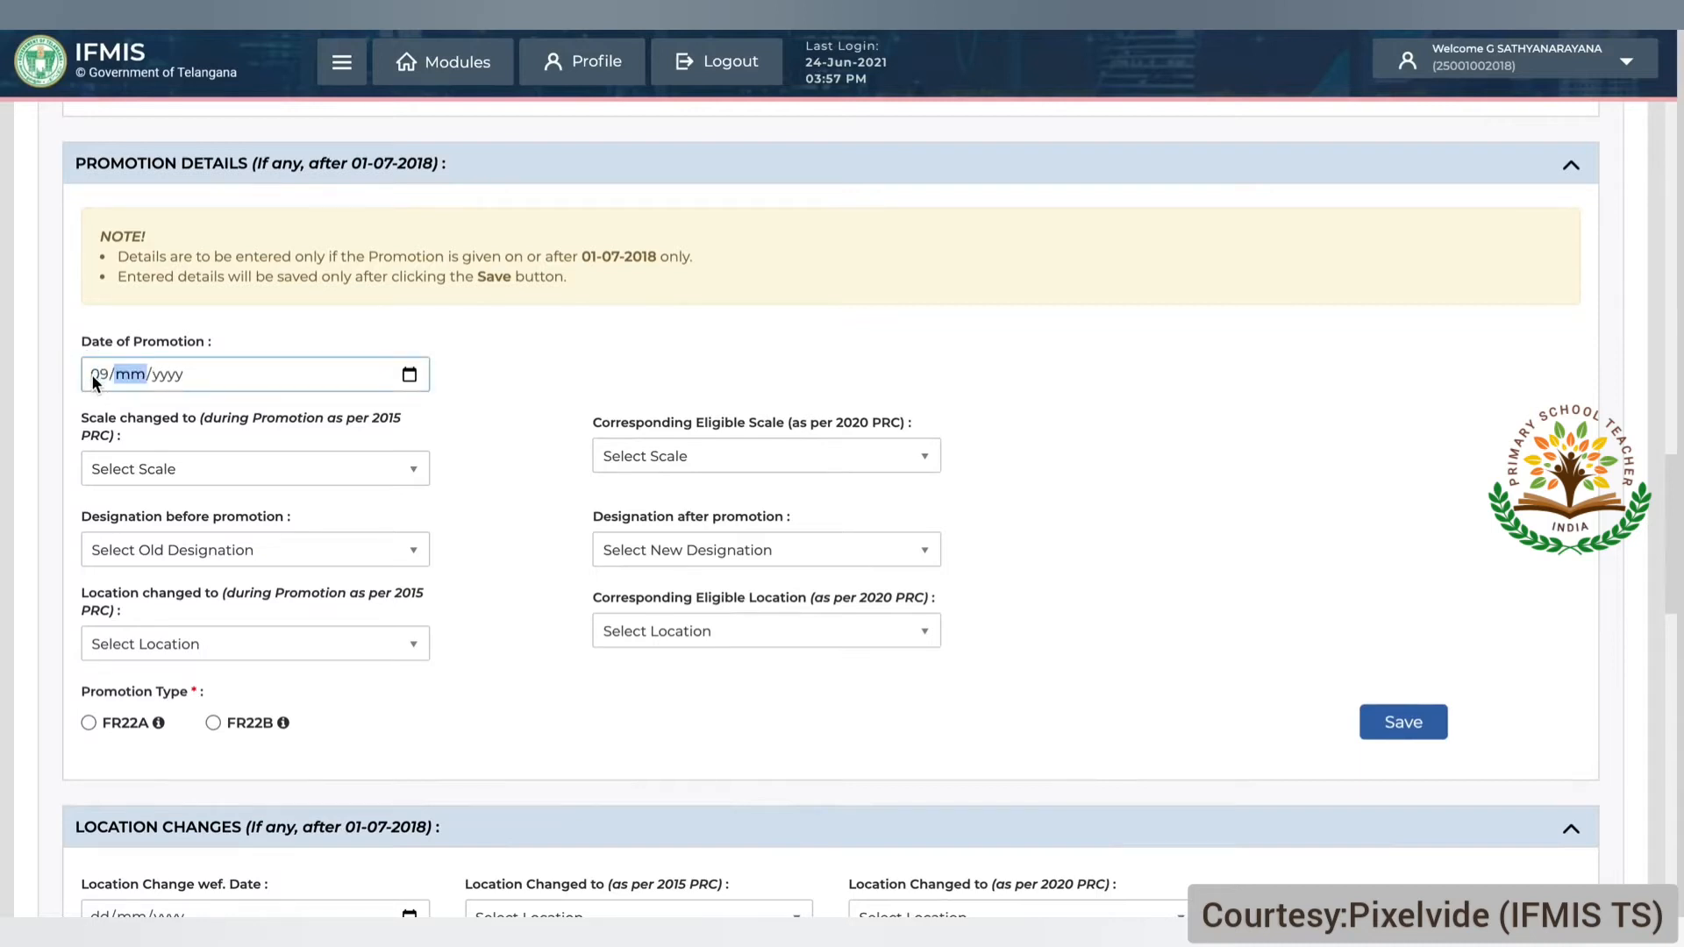
pyautogui.write('0')
pyautogui.click(537, 452)
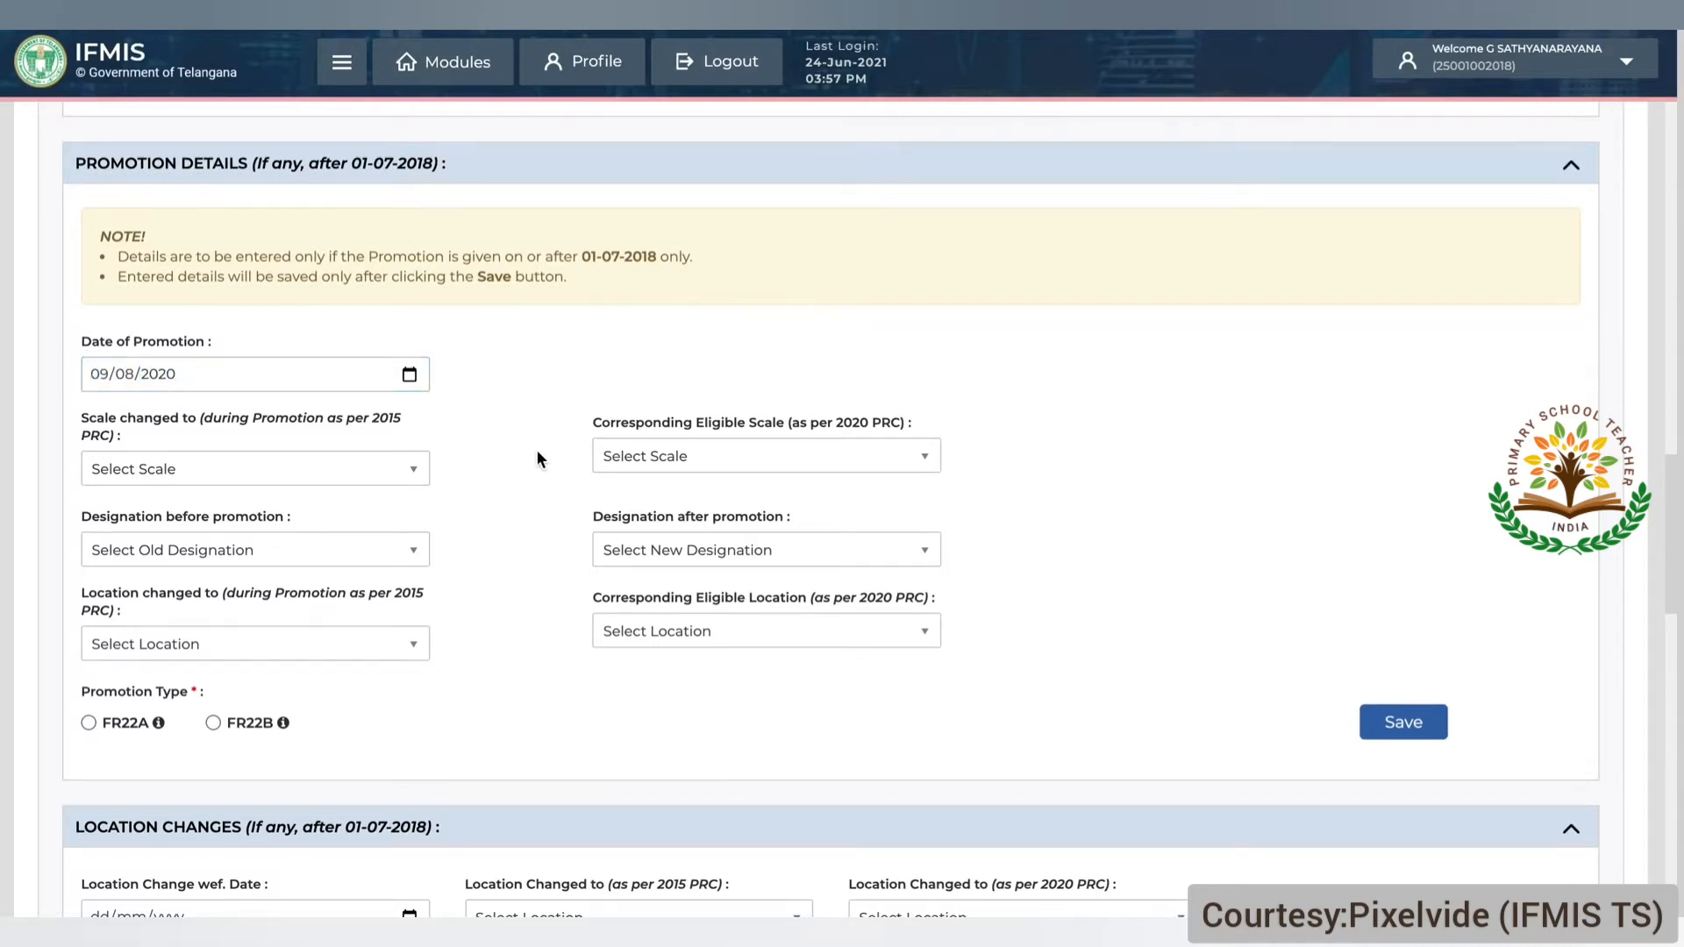
pyautogui.click(263, 489)
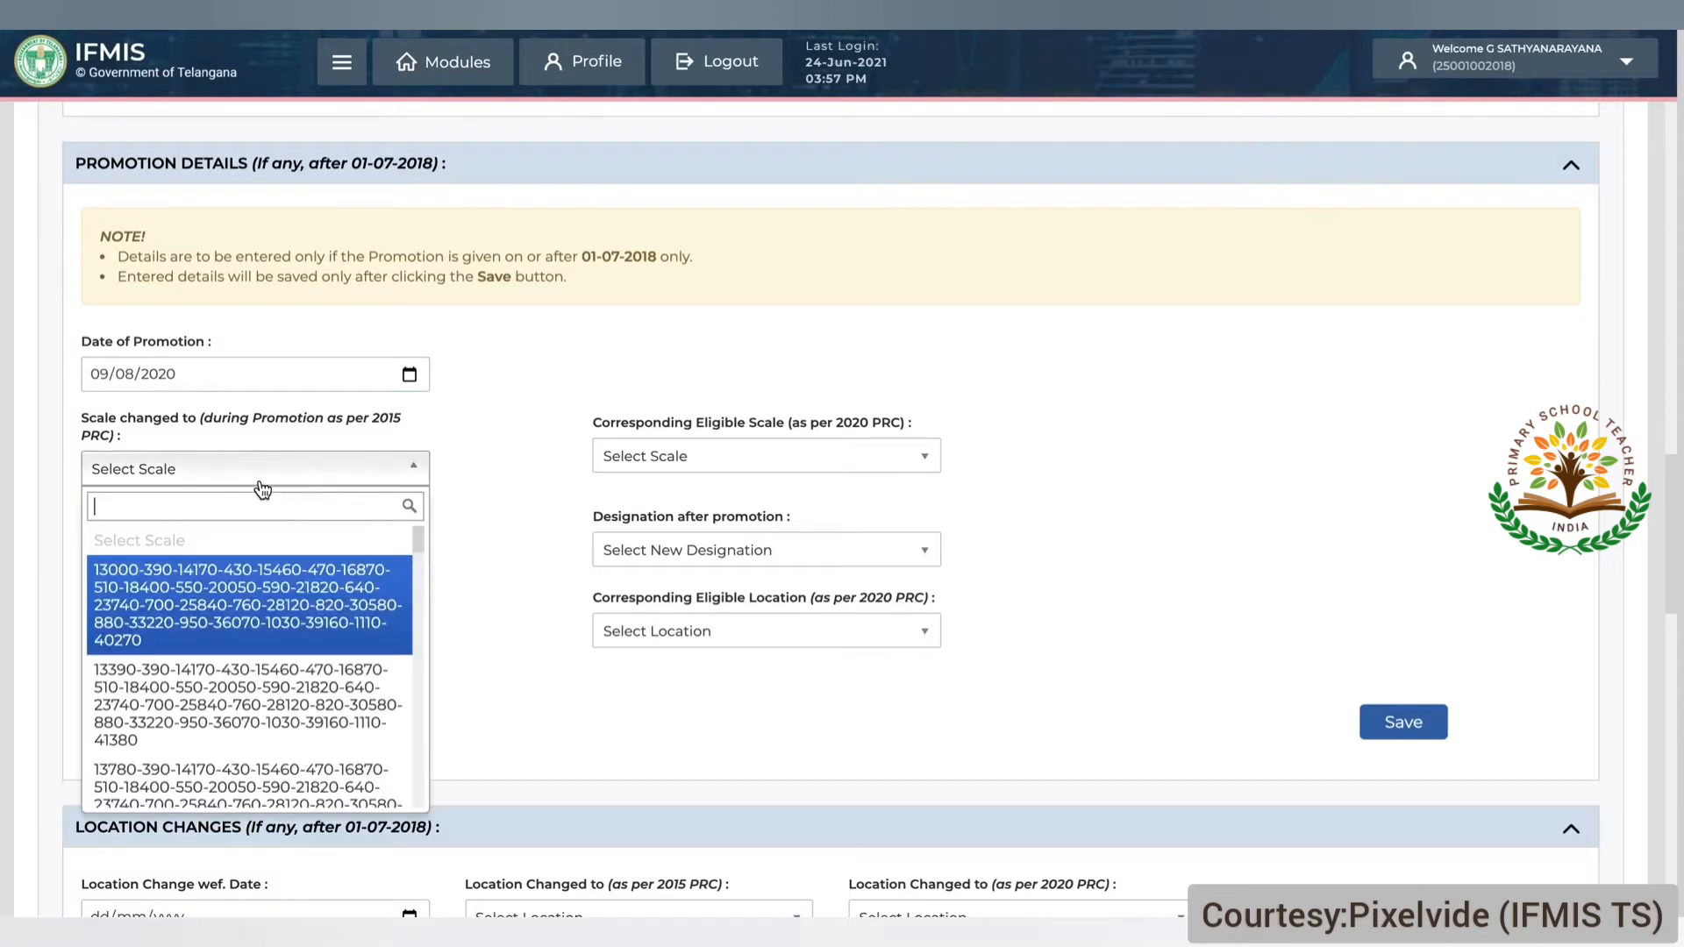
pyautogui.click(253, 683)
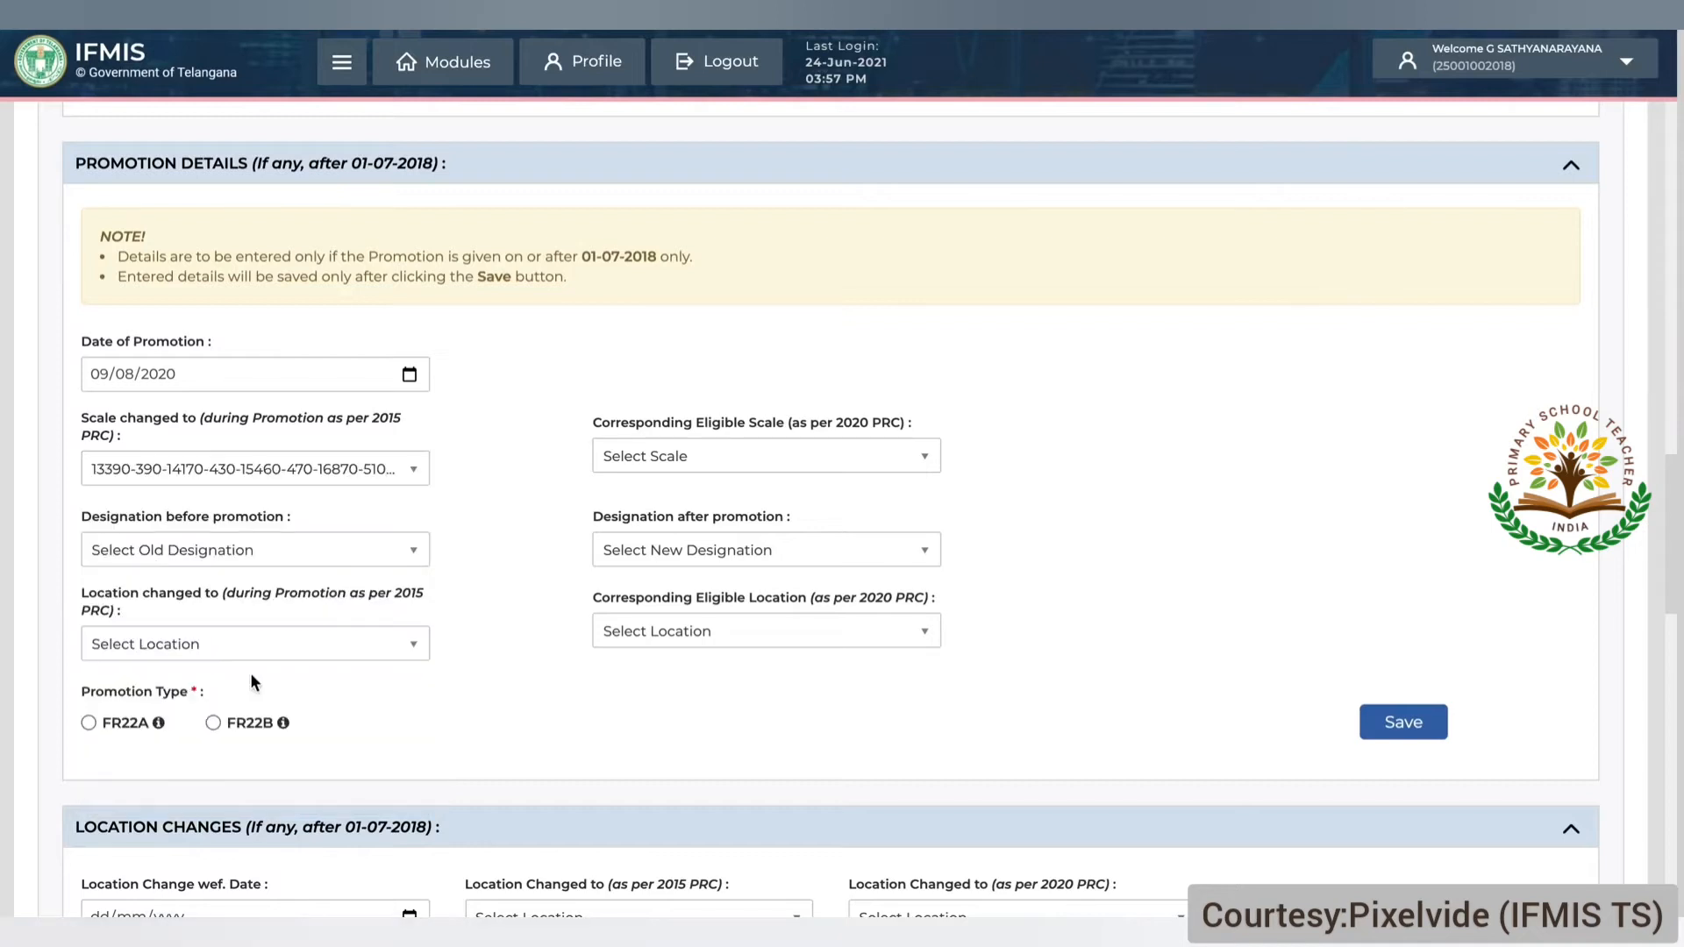
pyautogui.click(637, 465)
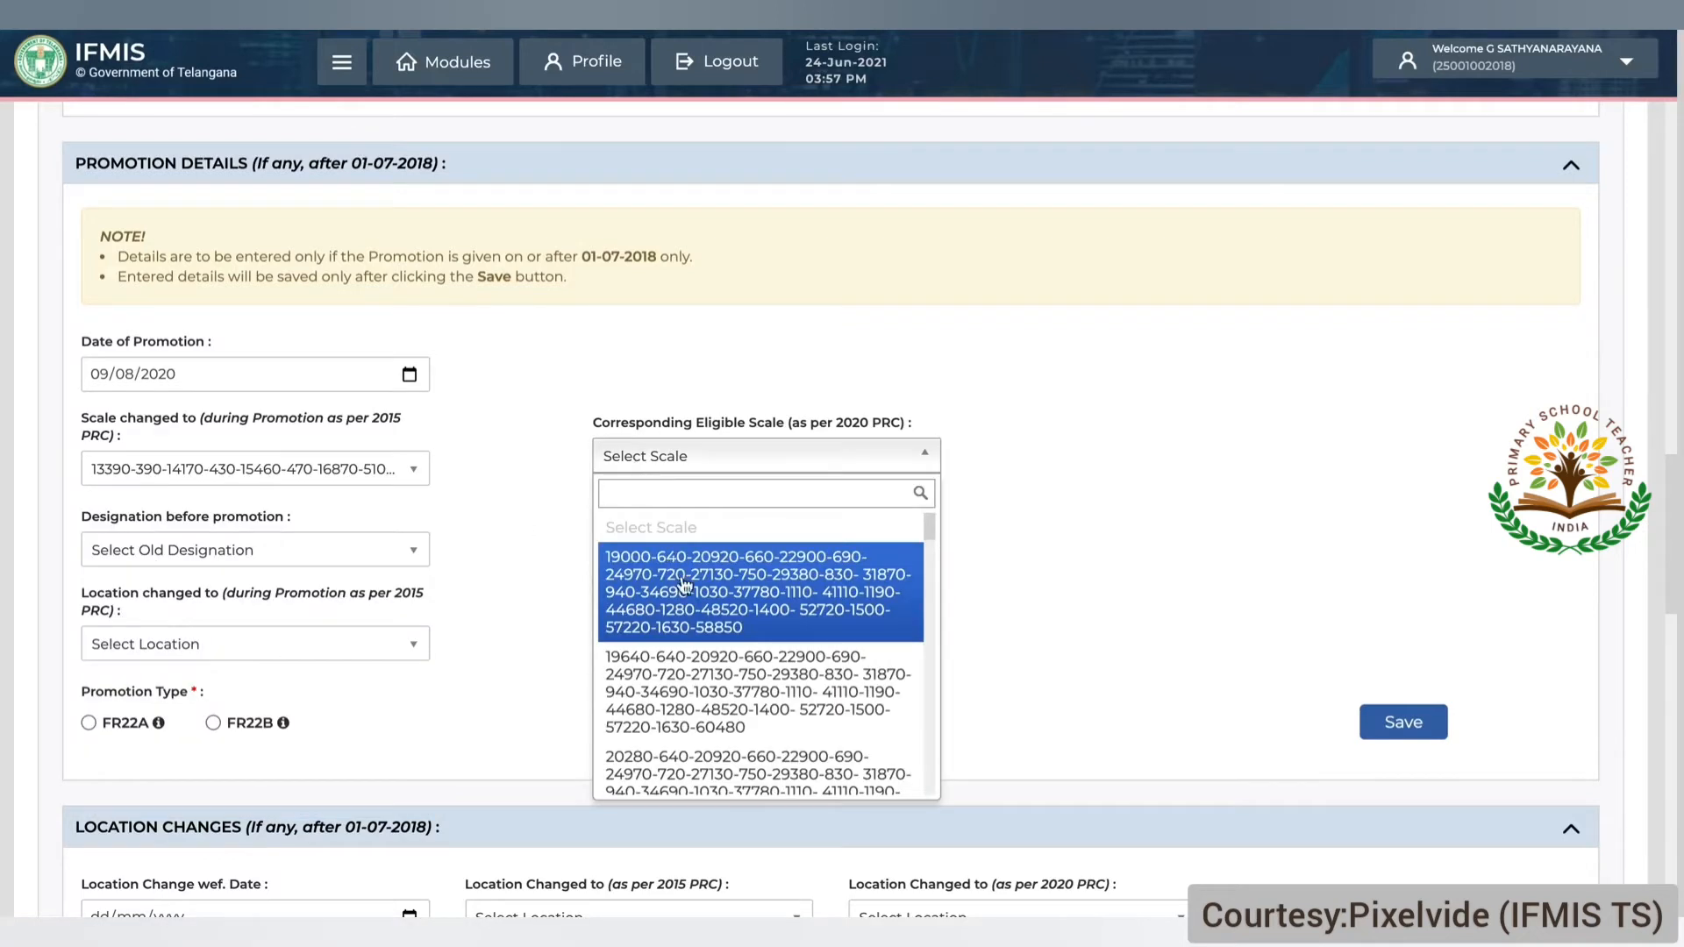
pyautogui.click(715, 673)
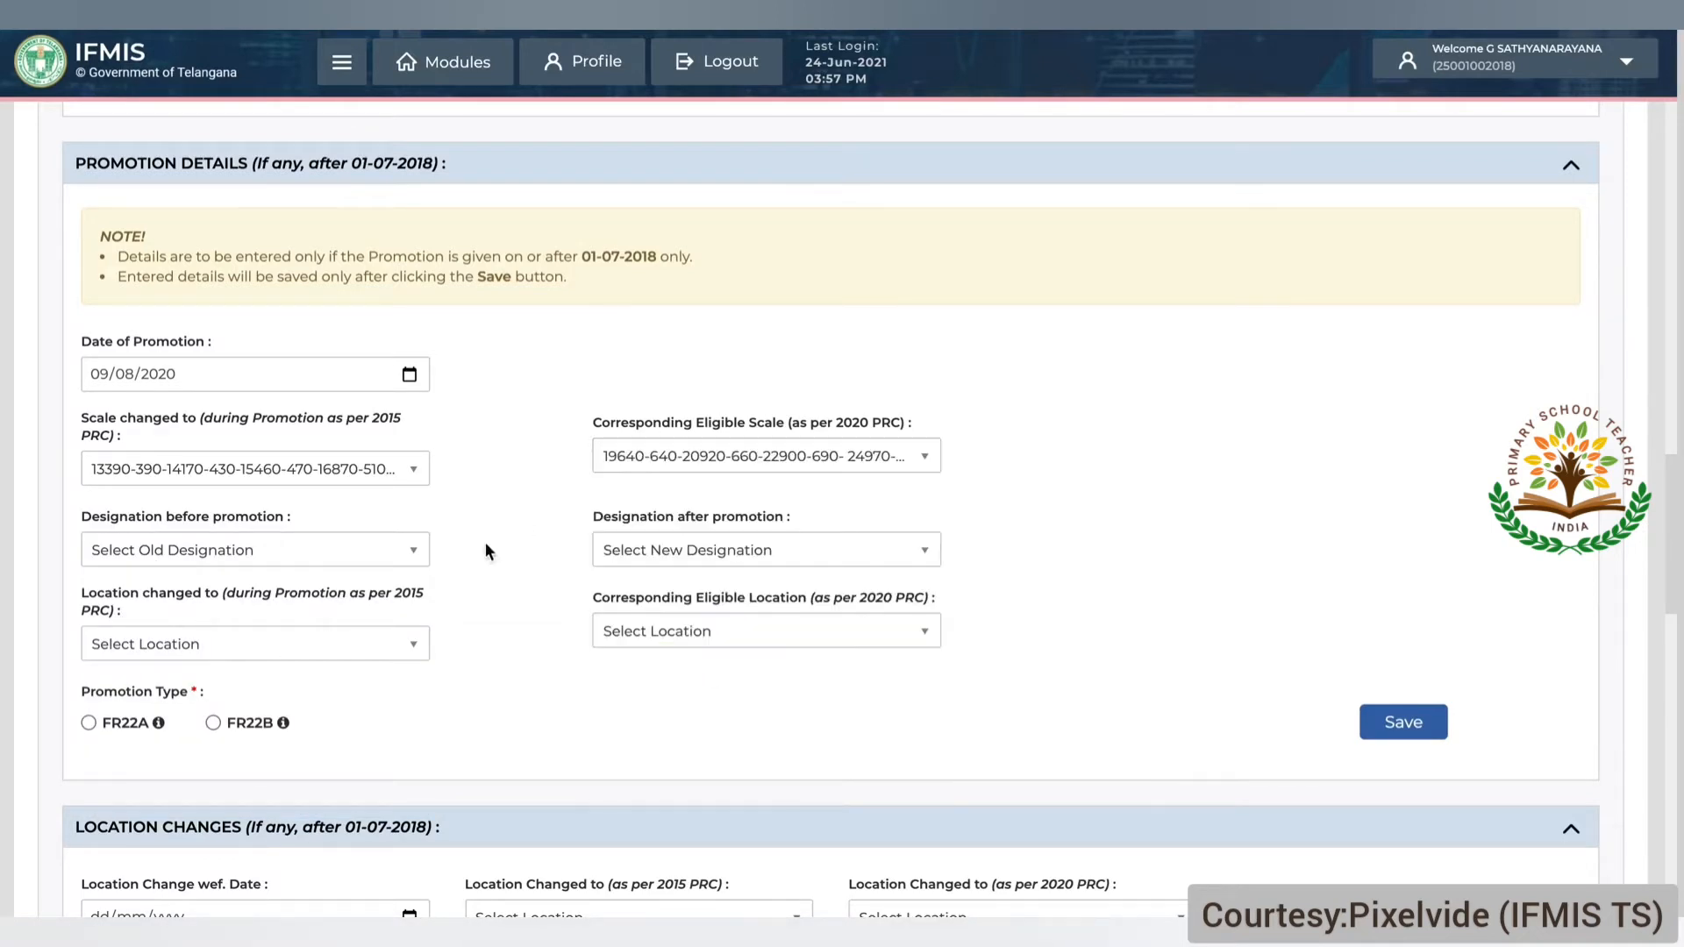
# Step: Set the designation before promotion to Attenders and after promotion to Shroff
pyautogui.scroll(-1, 469, 525)
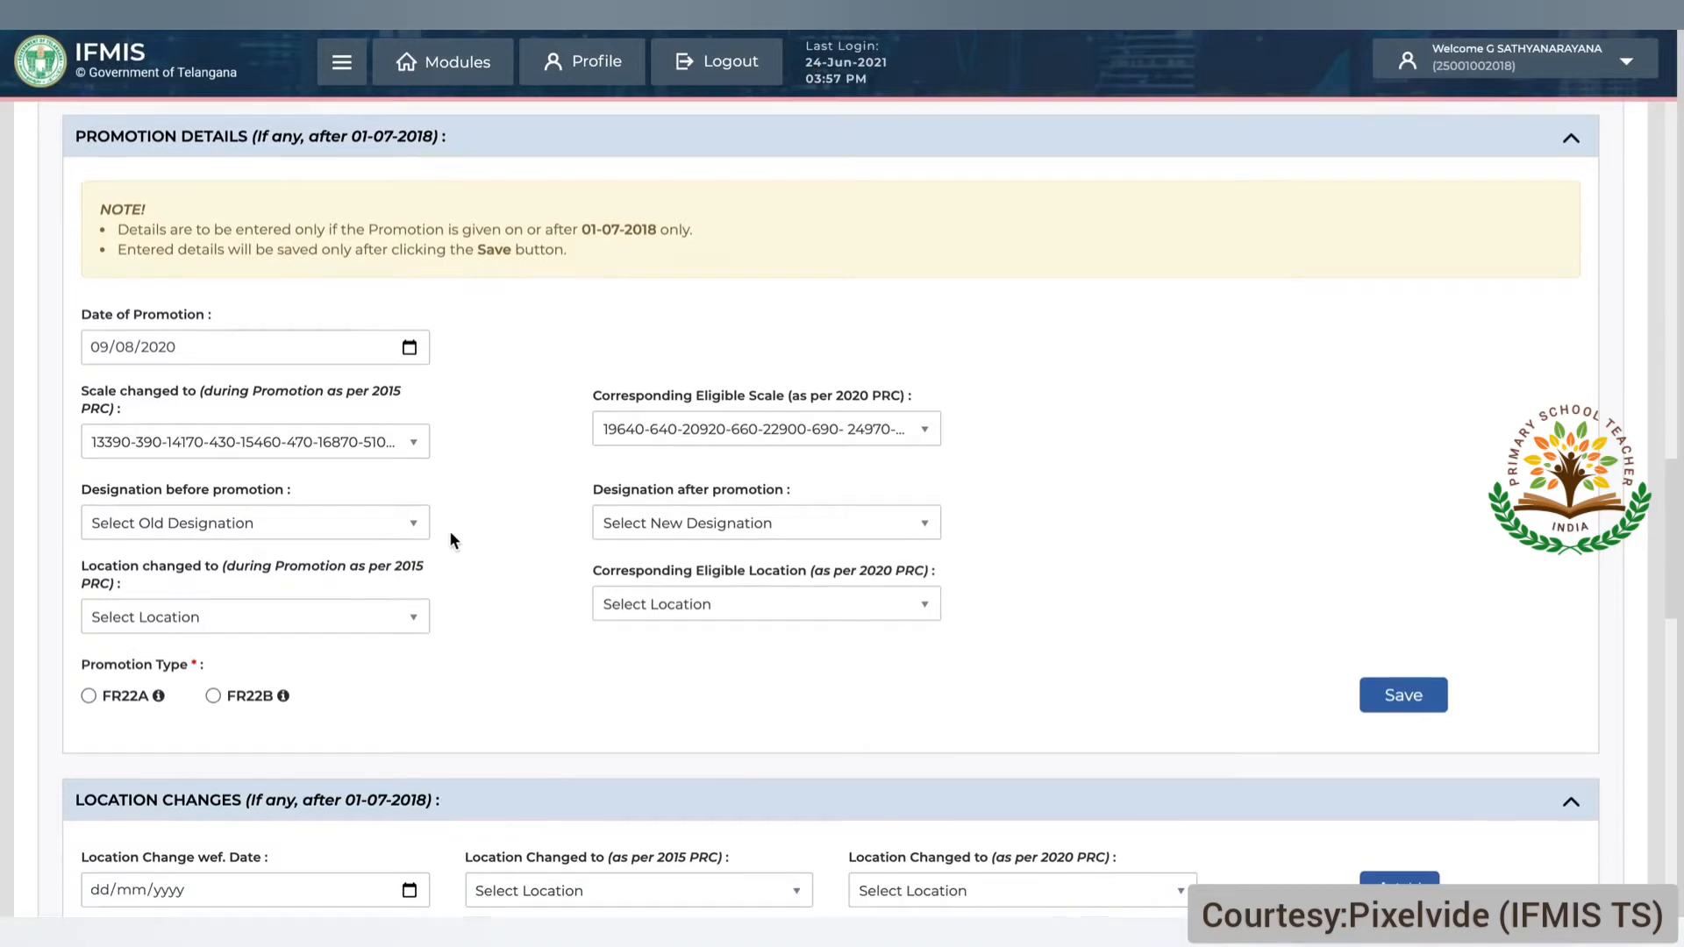
pyautogui.click(321, 523)
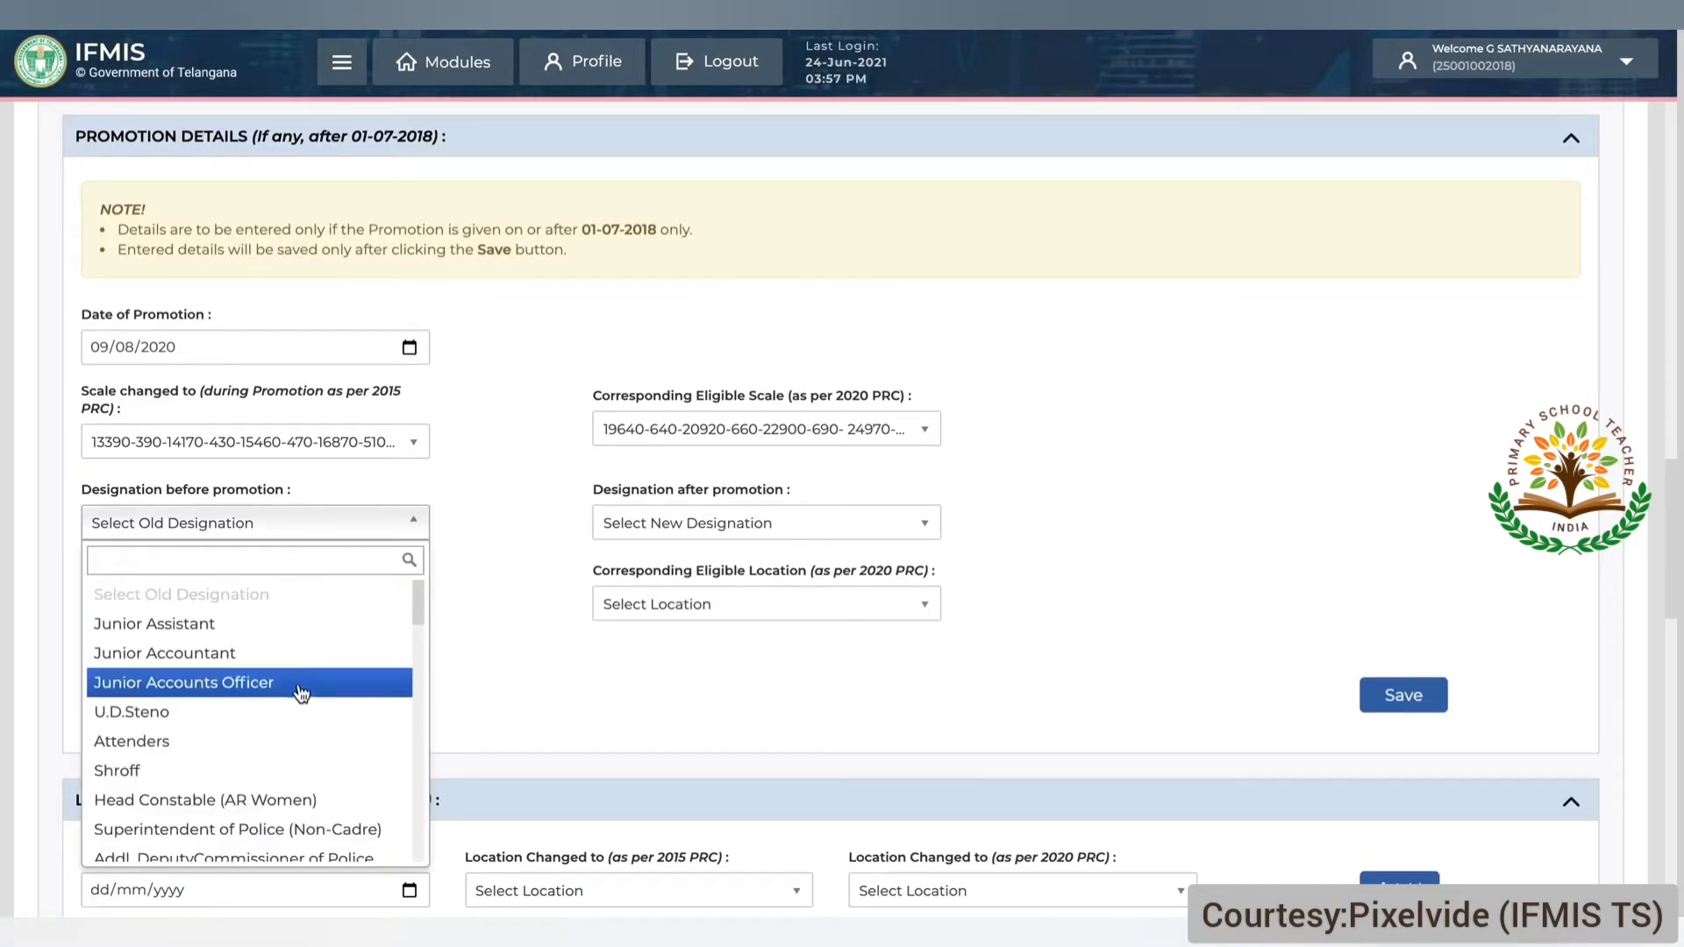
pyautogui.click(291, 752)
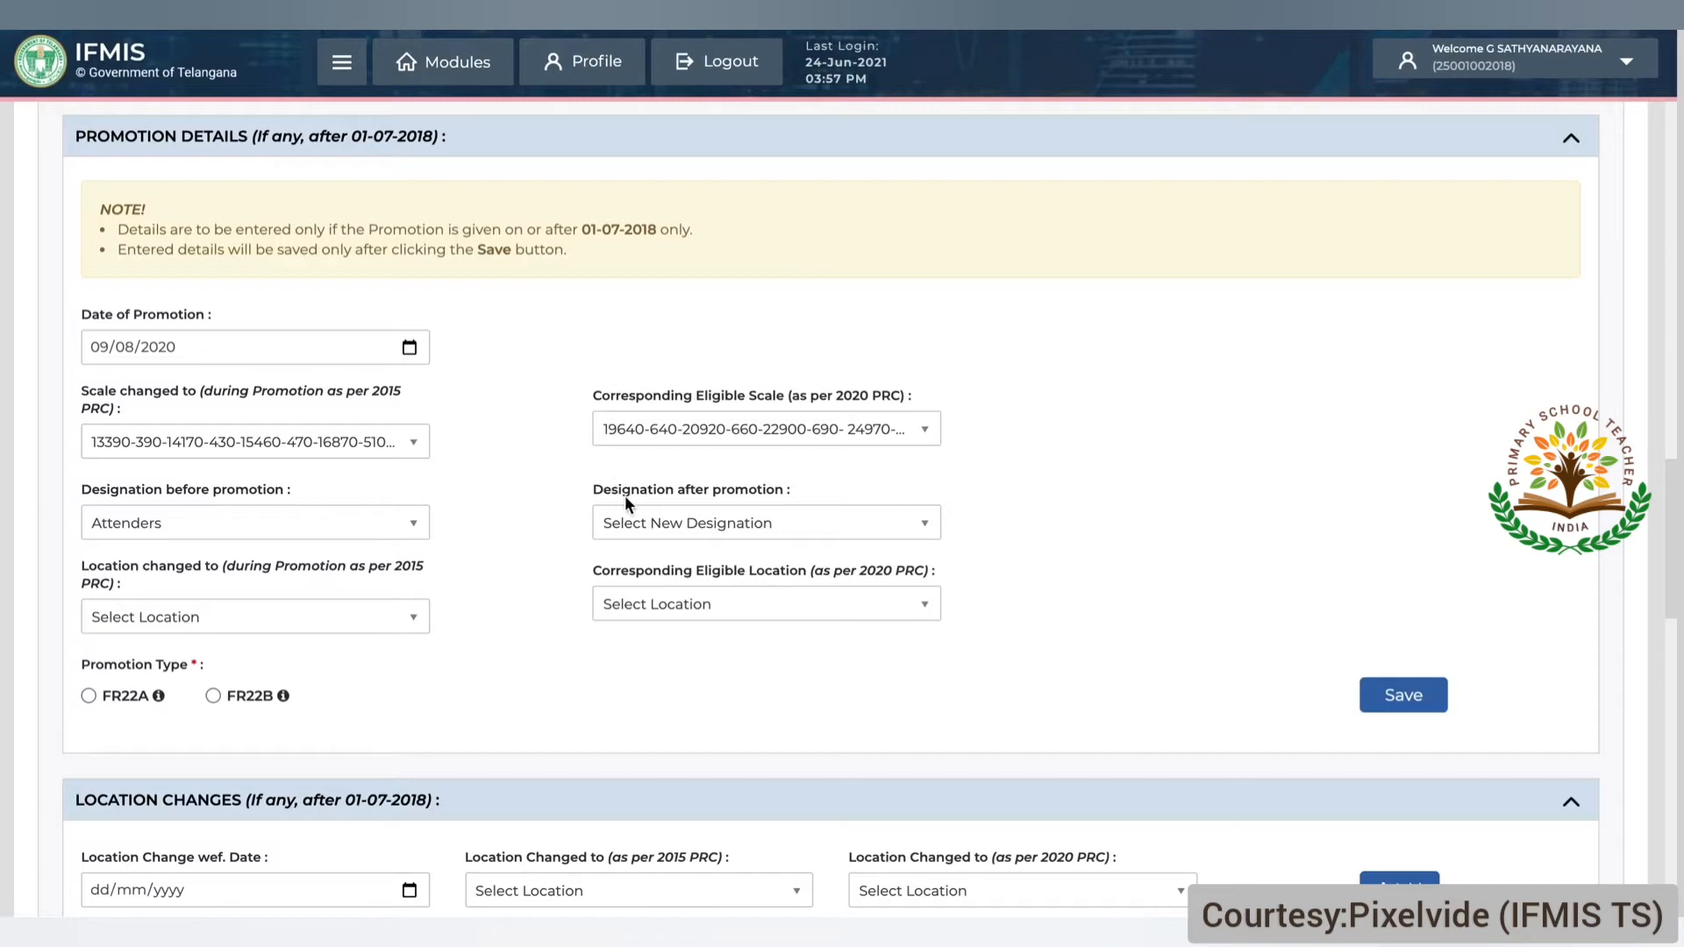
pyautogui.click(631, 523)
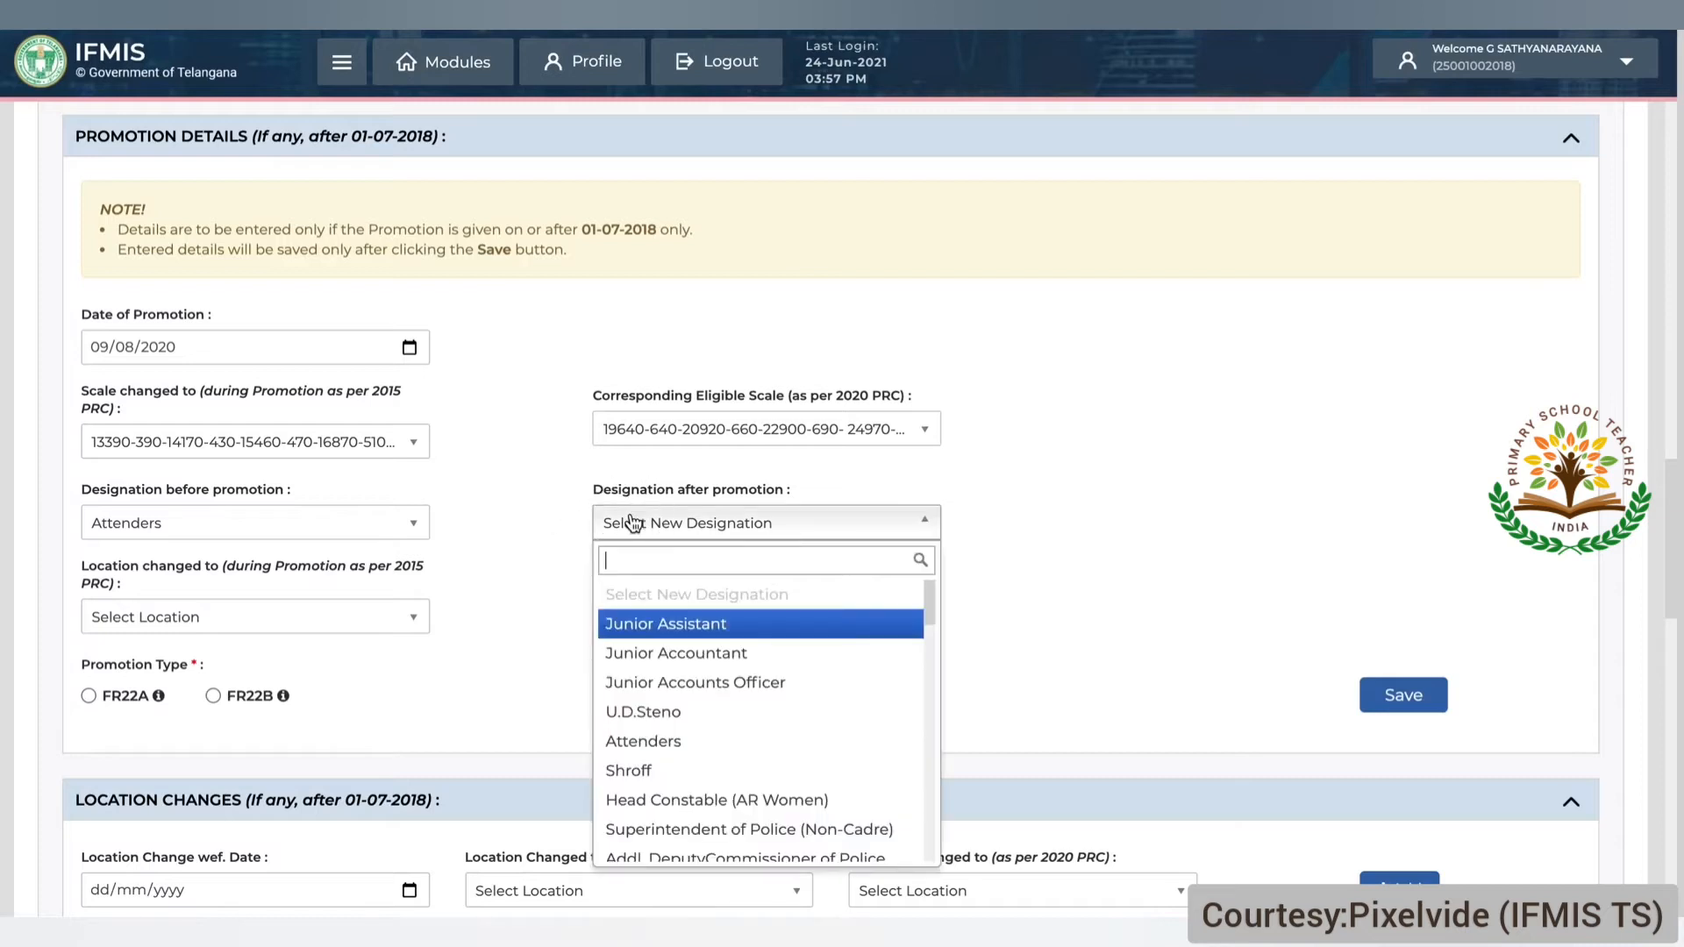
pyautogui.click(675, 770)
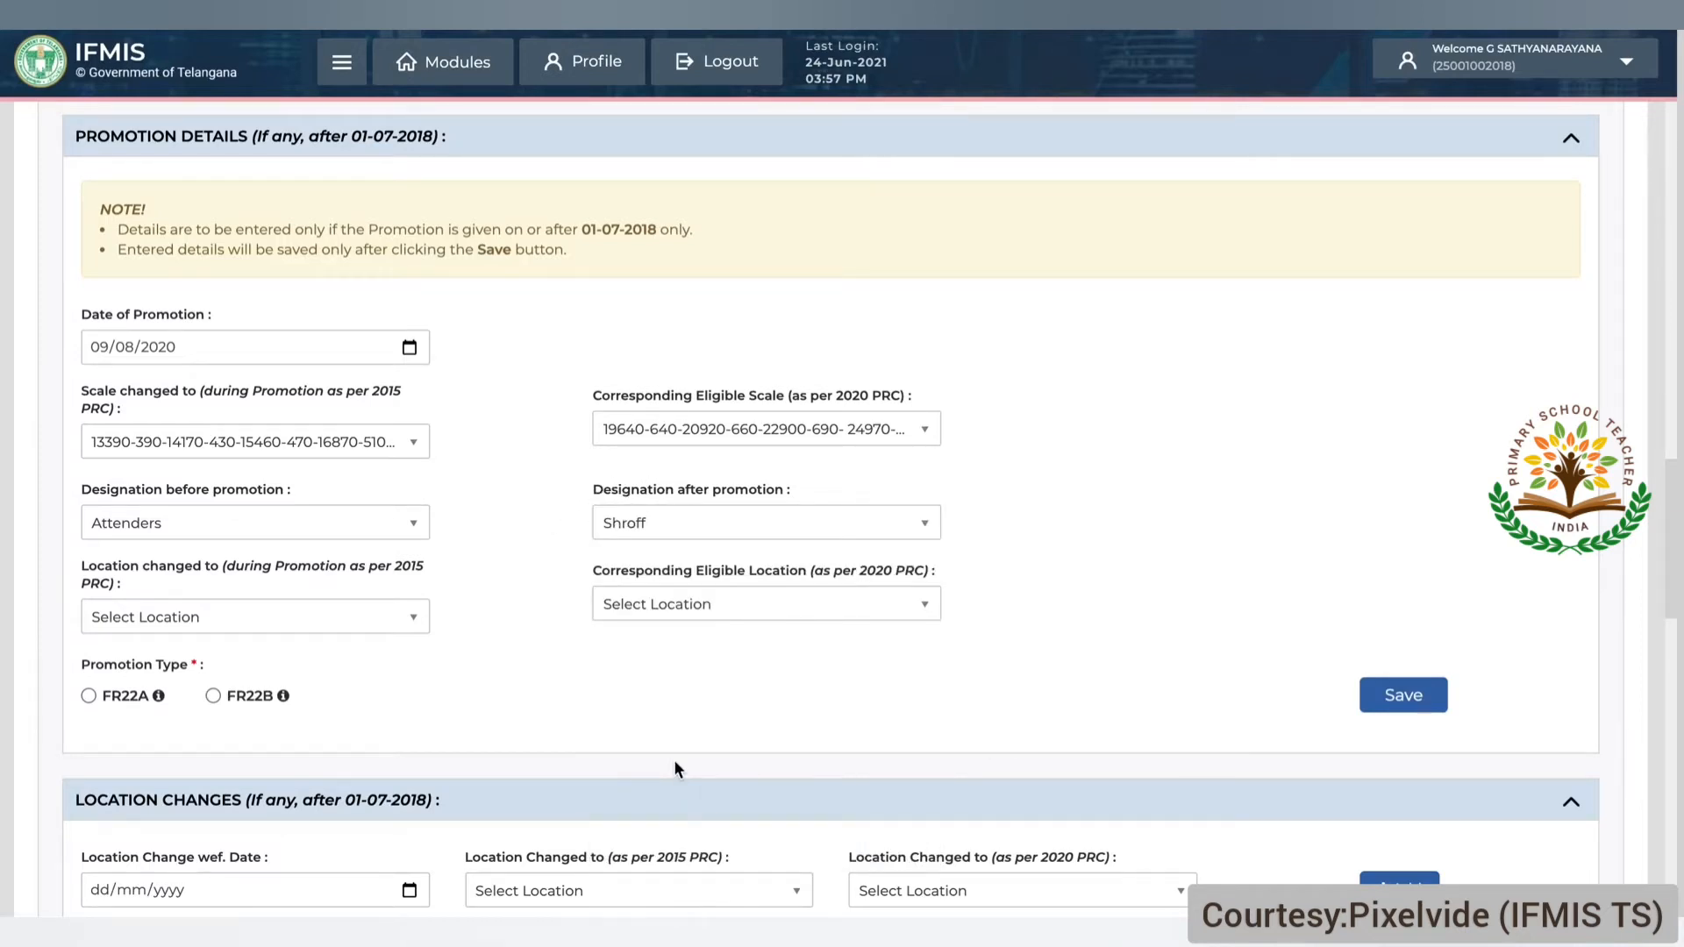
# Step: Set the location from Huzurabad (HRA 12%) to Bhupalapally (HRA 13%)
pyautogui.scroll(-1, 393, 739)
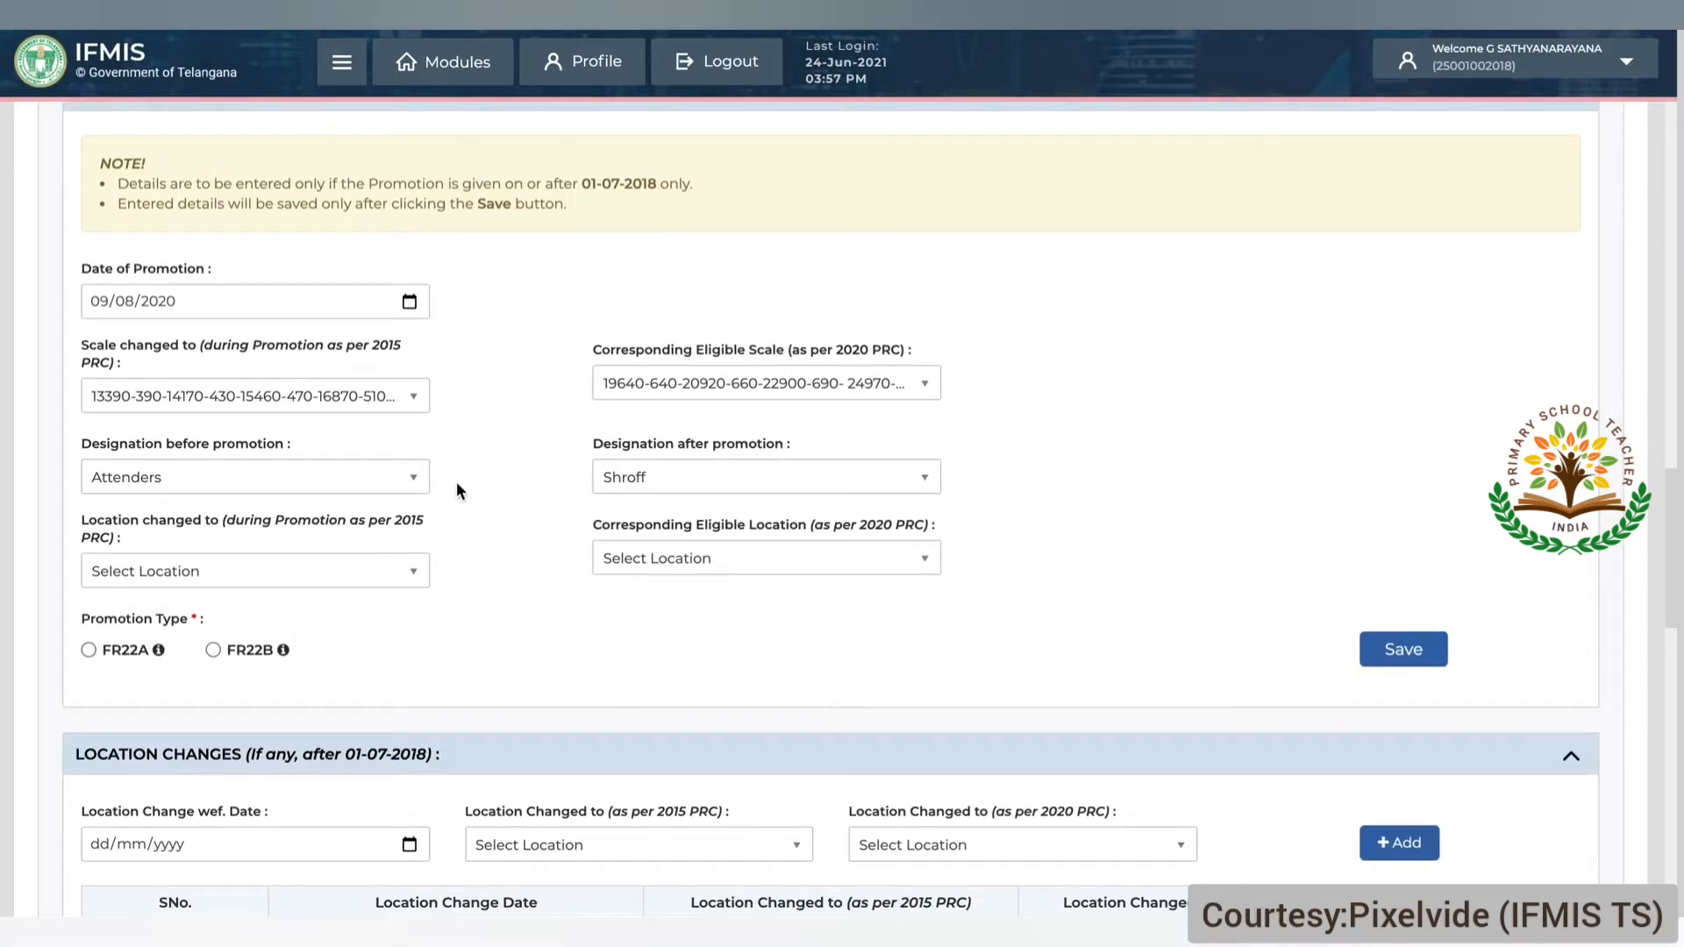
pyautogui.click(378, 572)
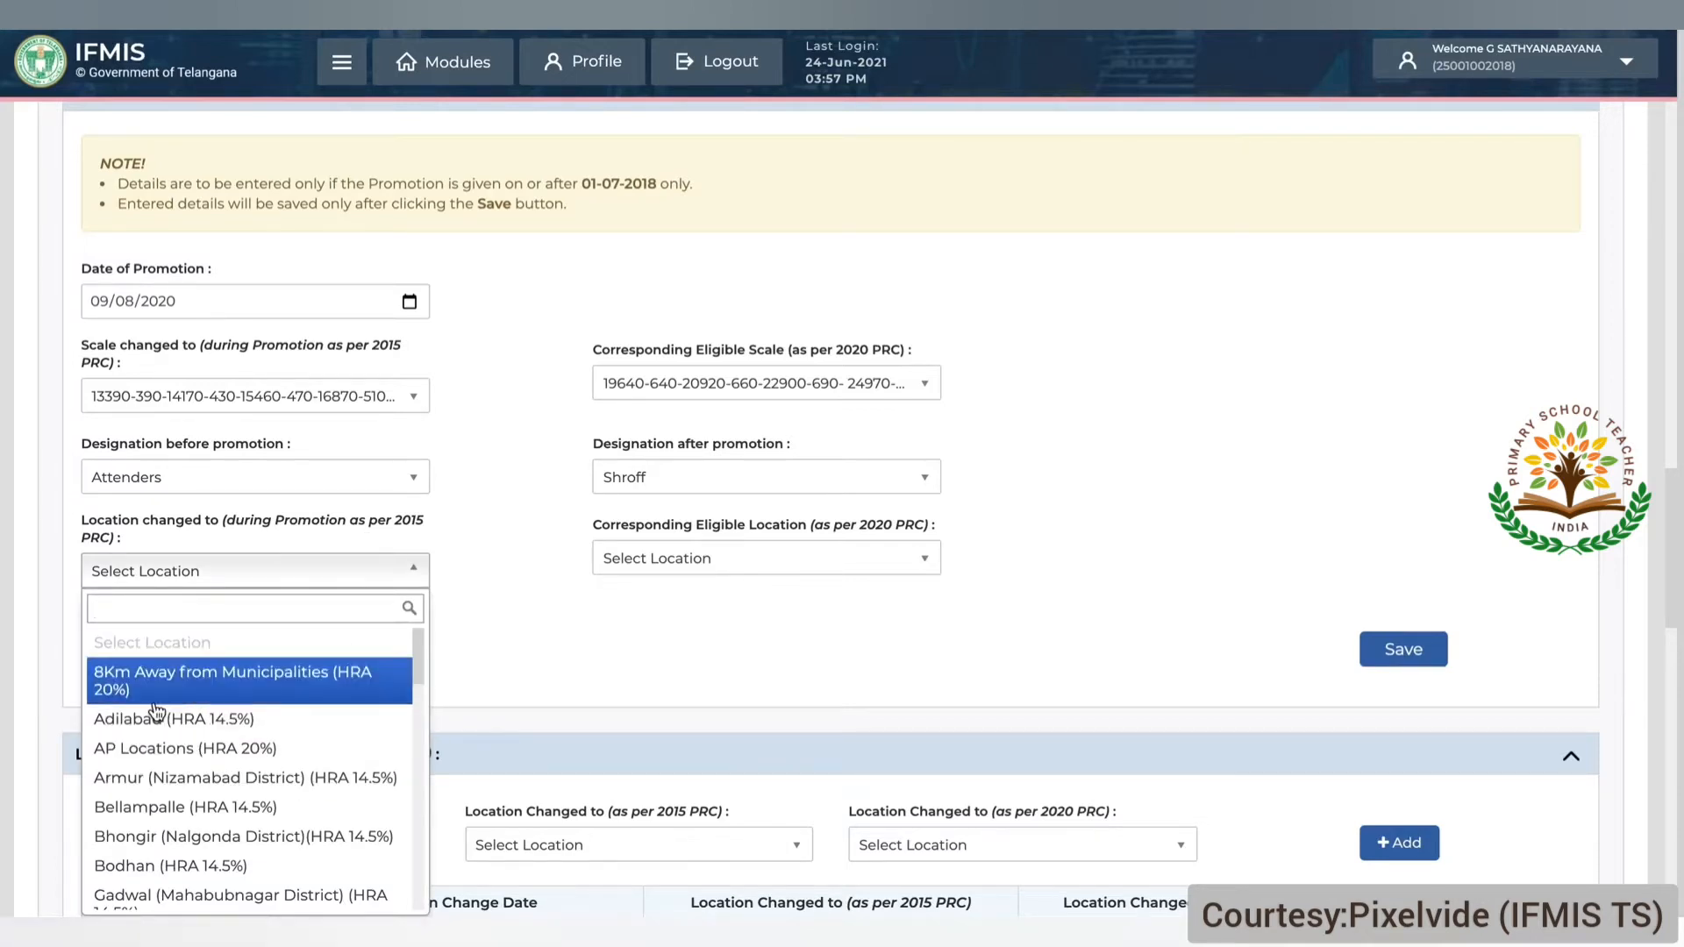
pyautogui.scroll(-1, 181, 789)
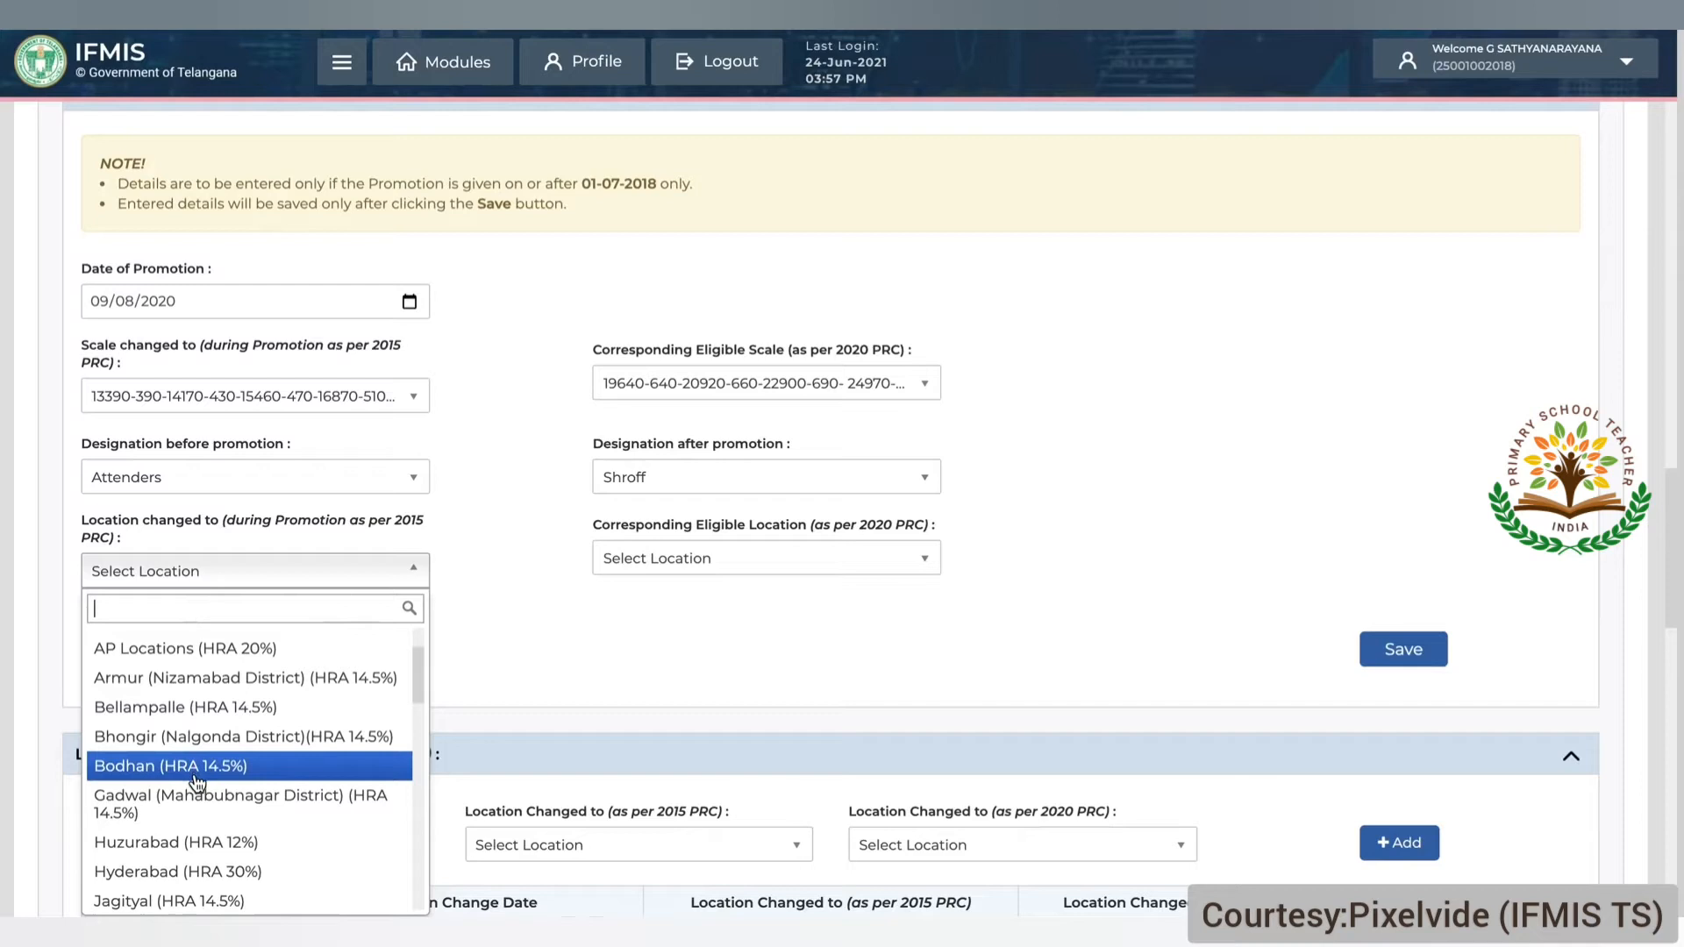
pyautogui.click(179, 848)
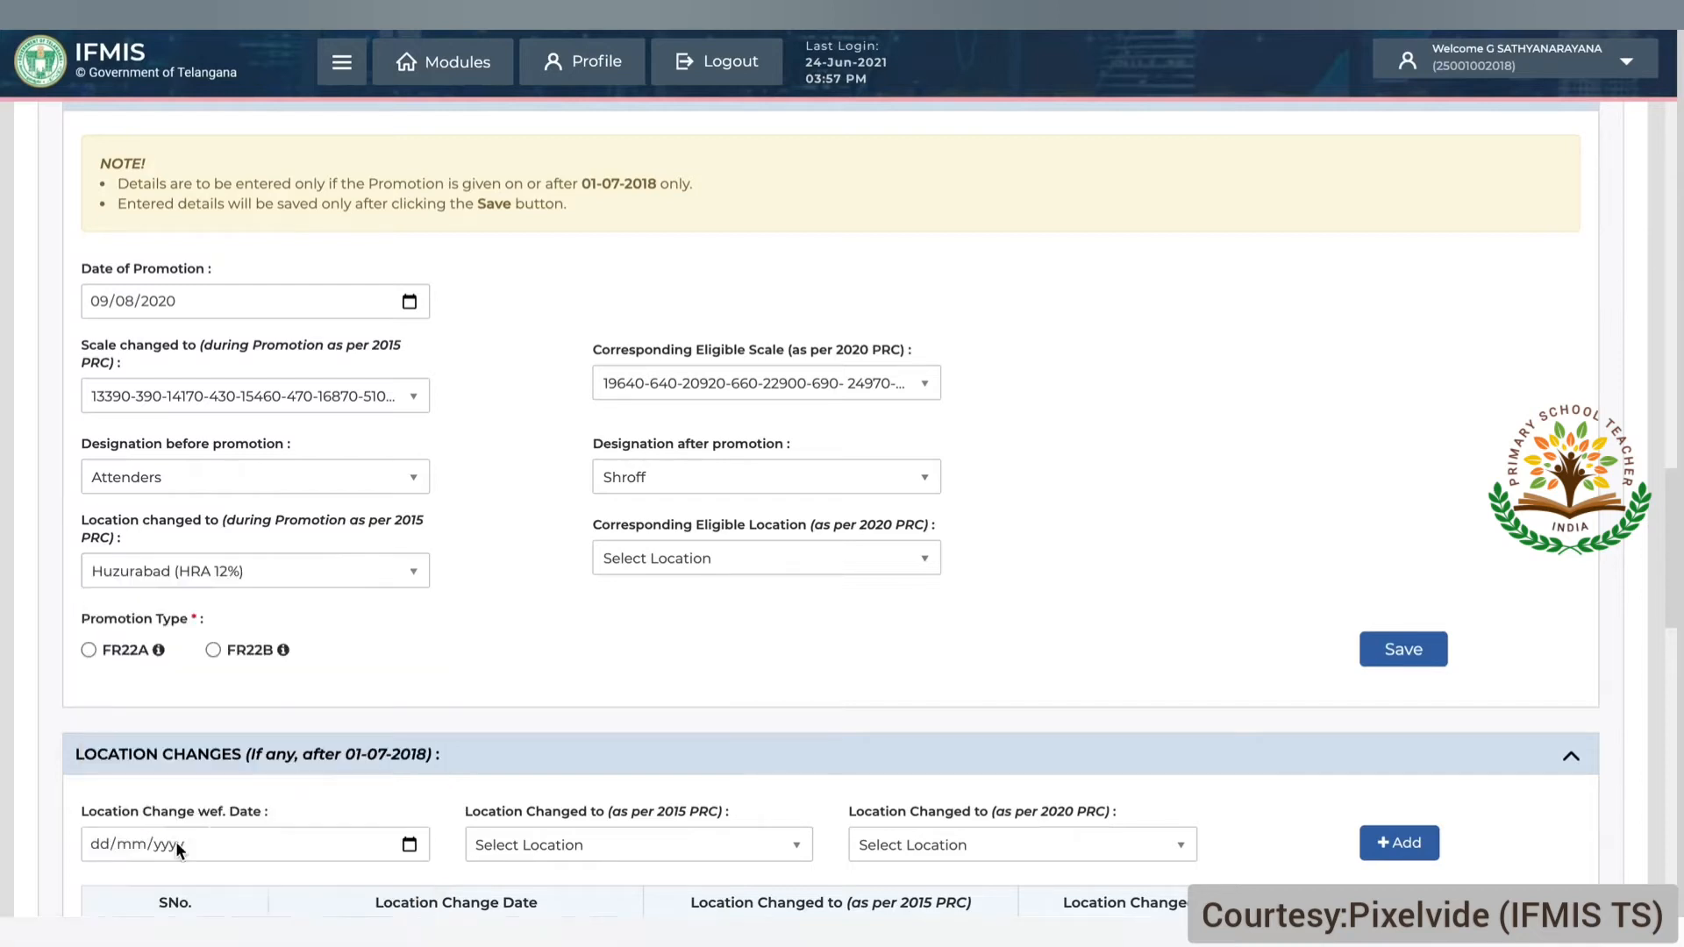
pyautogui.click(698, 566)
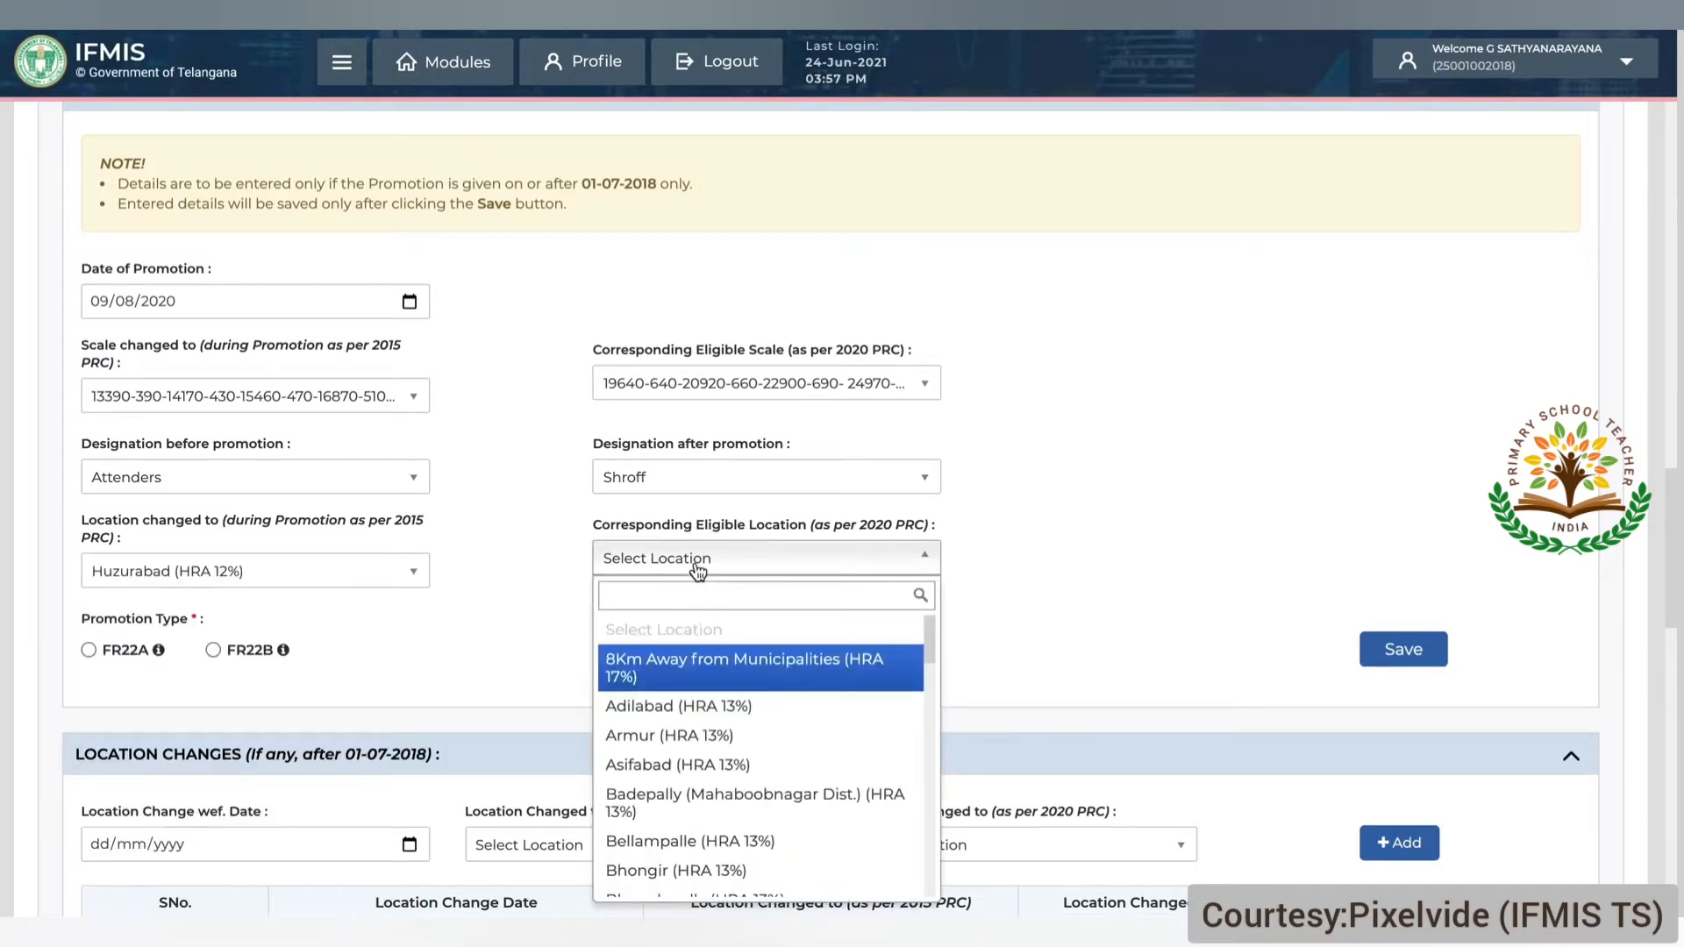
pyautogui.scroll(-1, 755, 823)
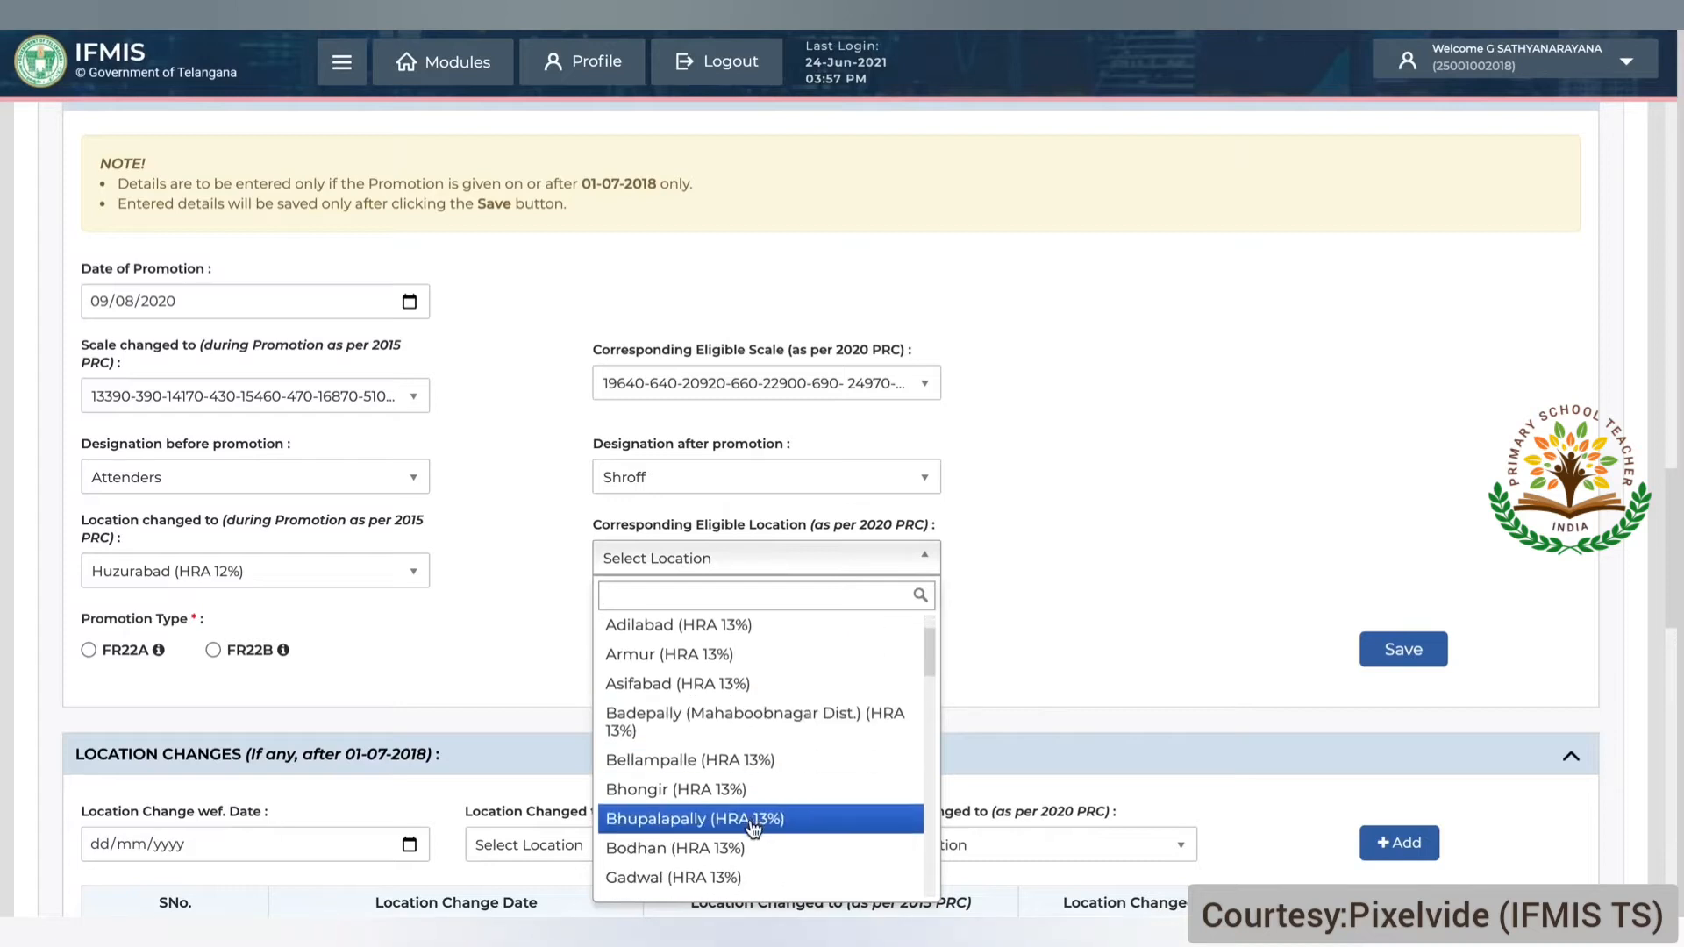
pyautogui.click(665, 818)
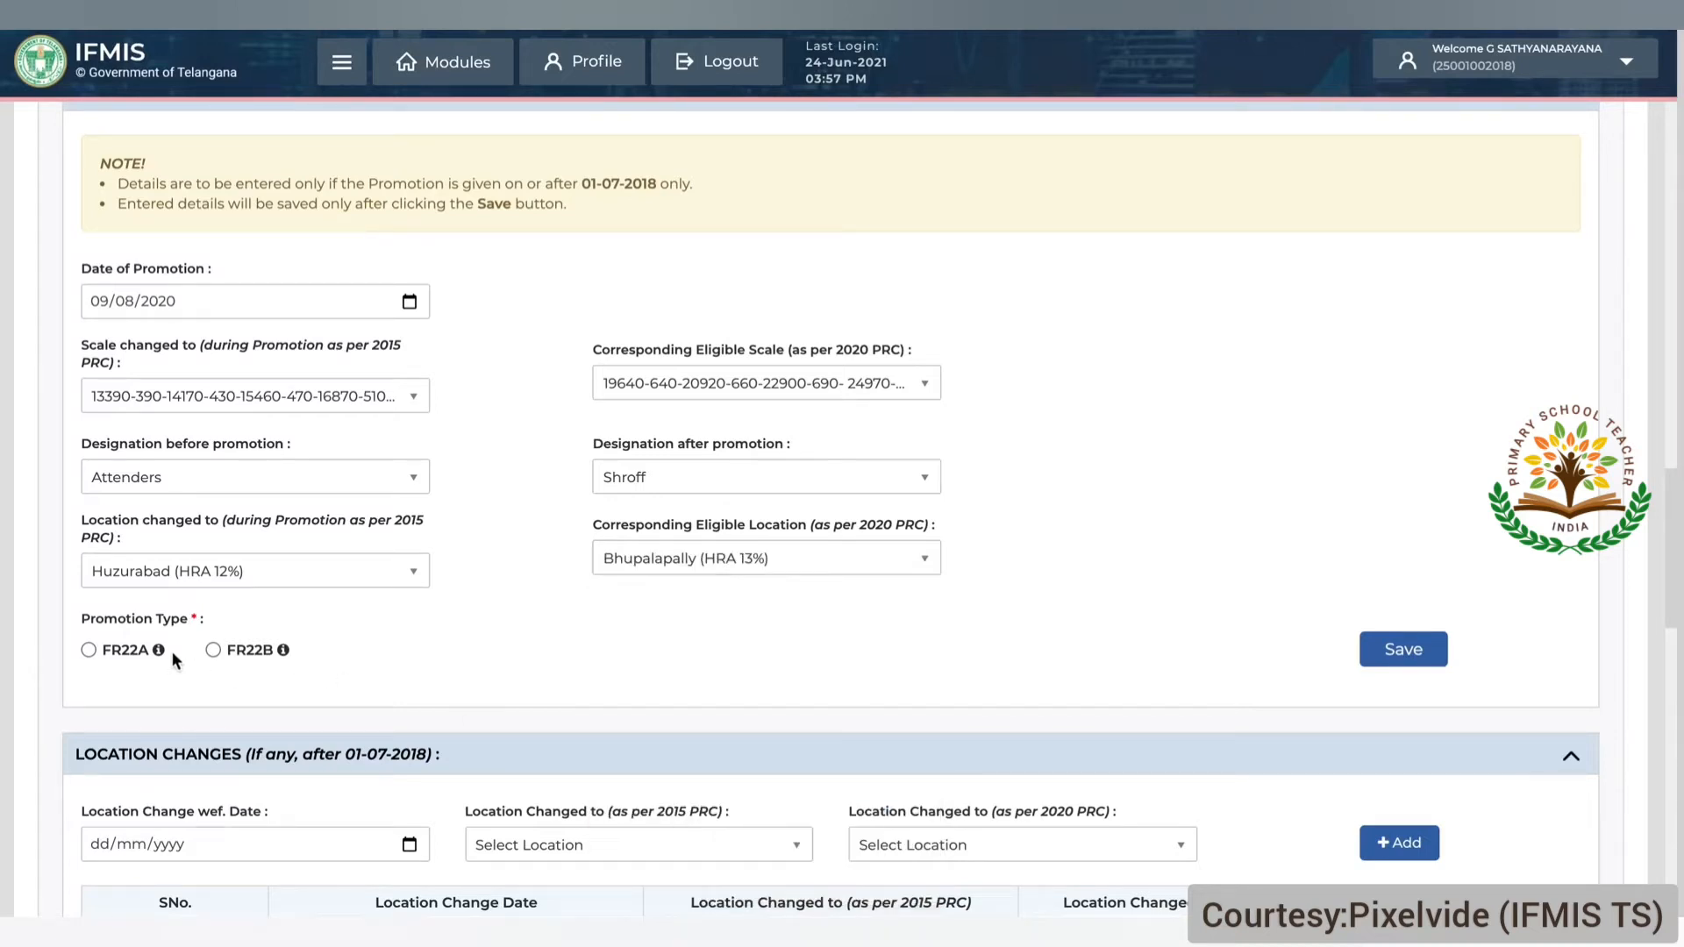
# Step: Choose promotion type FR22A and save the promotion details
pyautogui.scroll(-1, 354, 628)
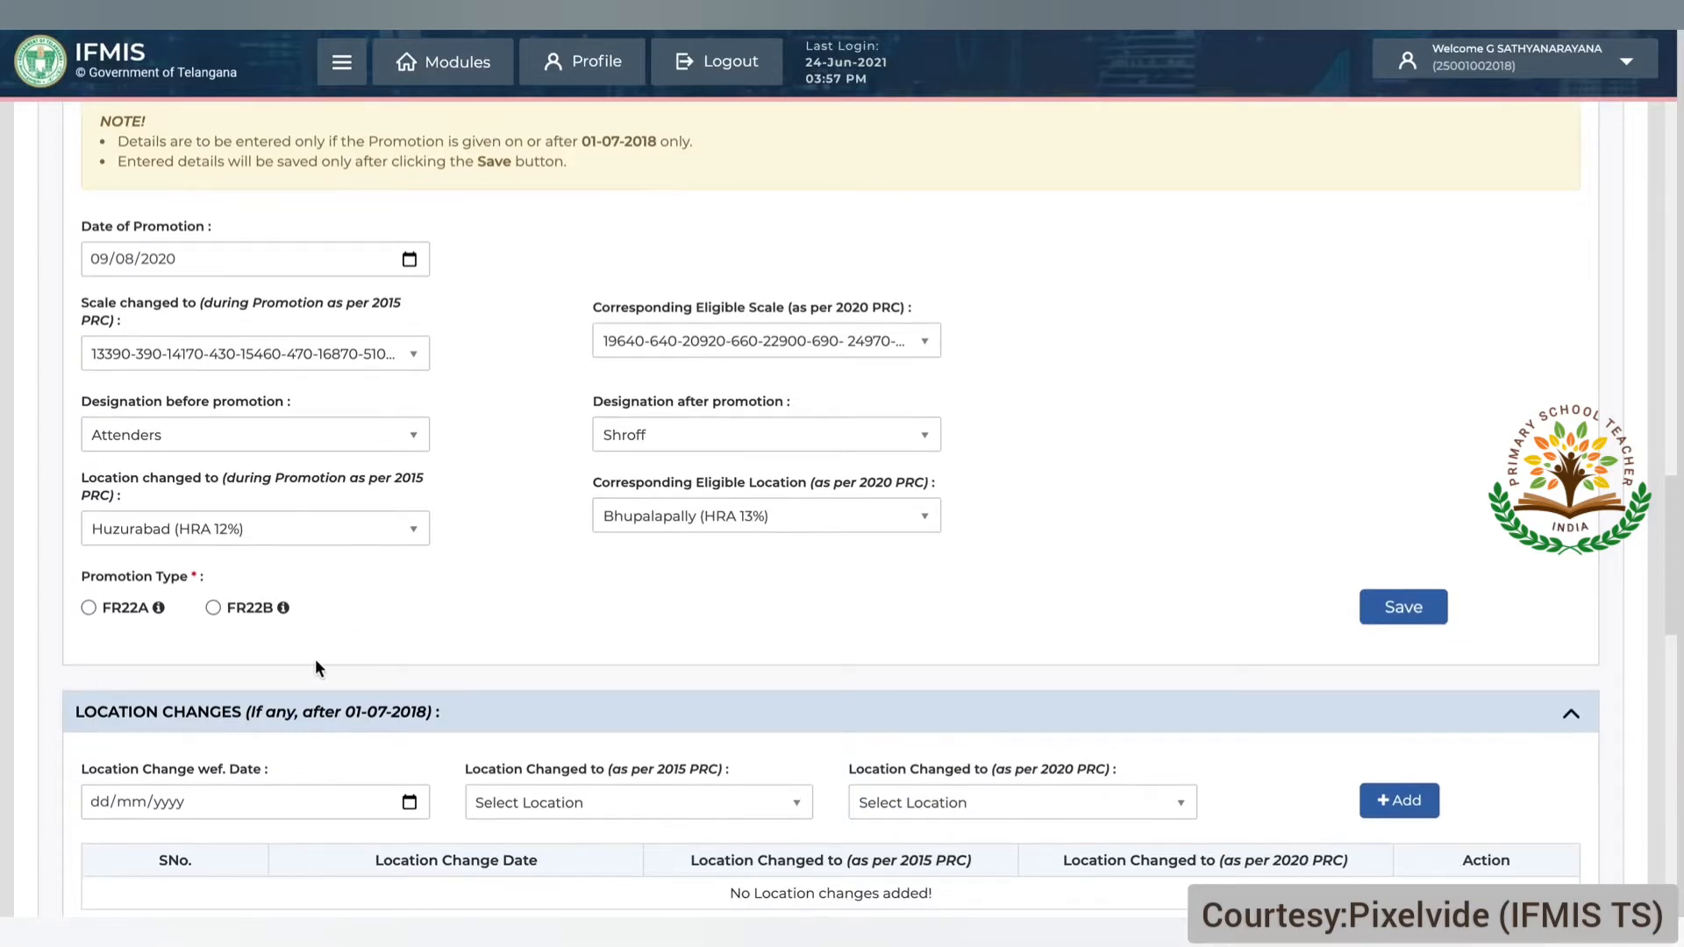
pyautogui.click(89, 609)
pyautogui.click(1402, 608)
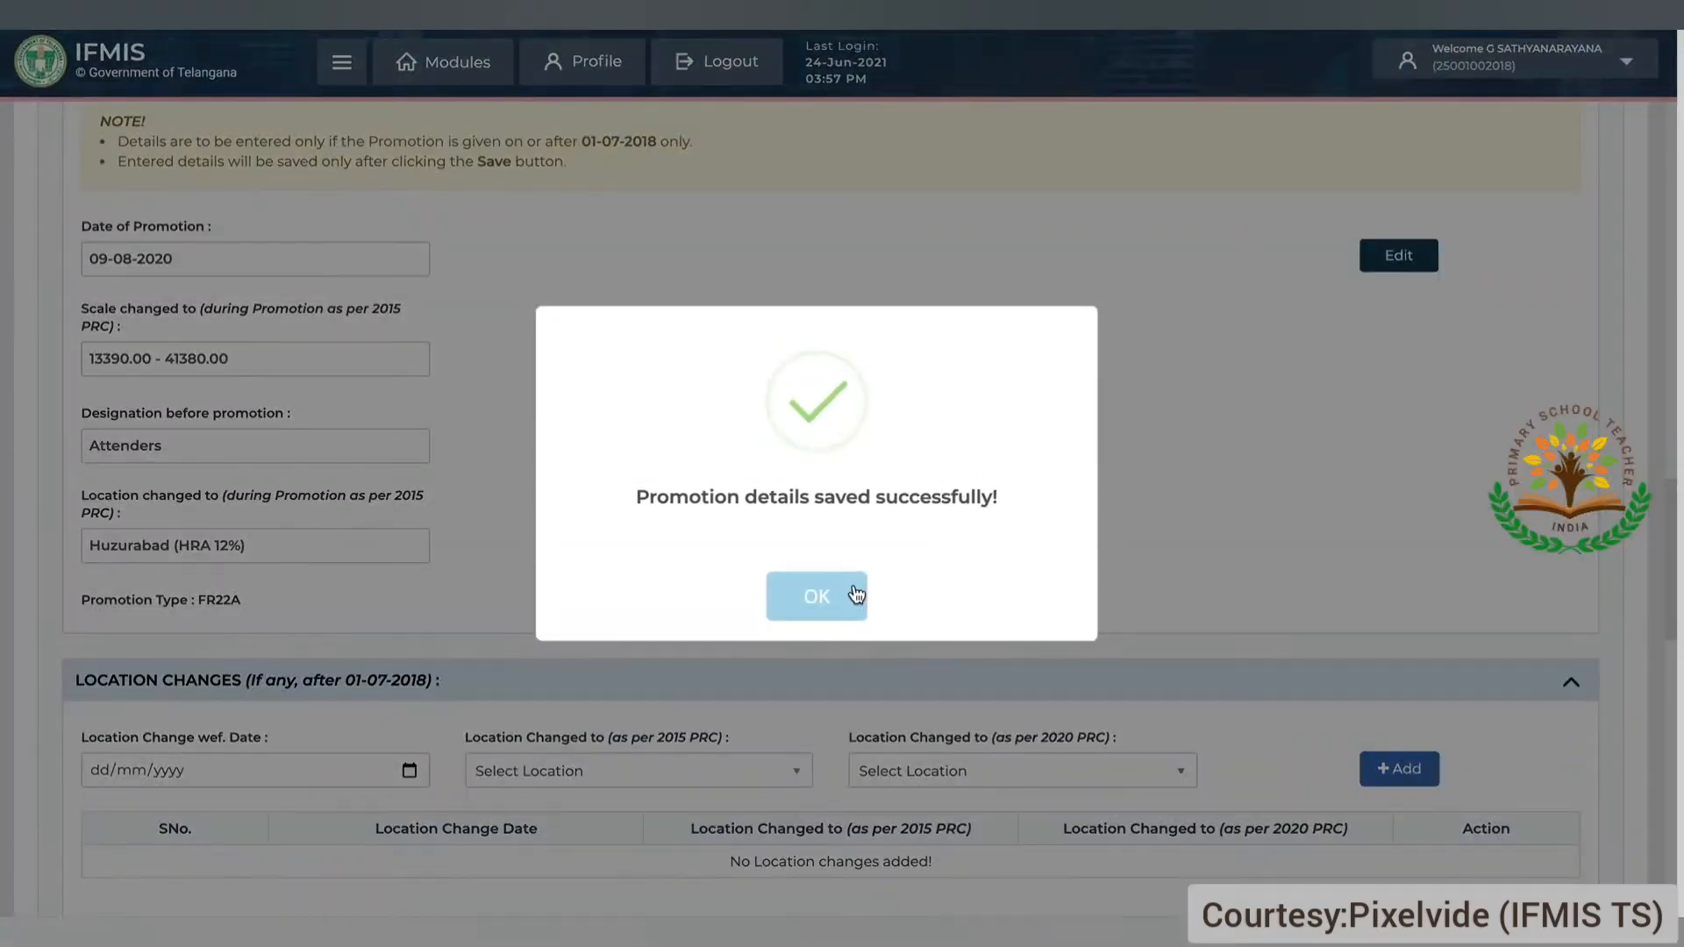
pyautogui.click(853, 591)
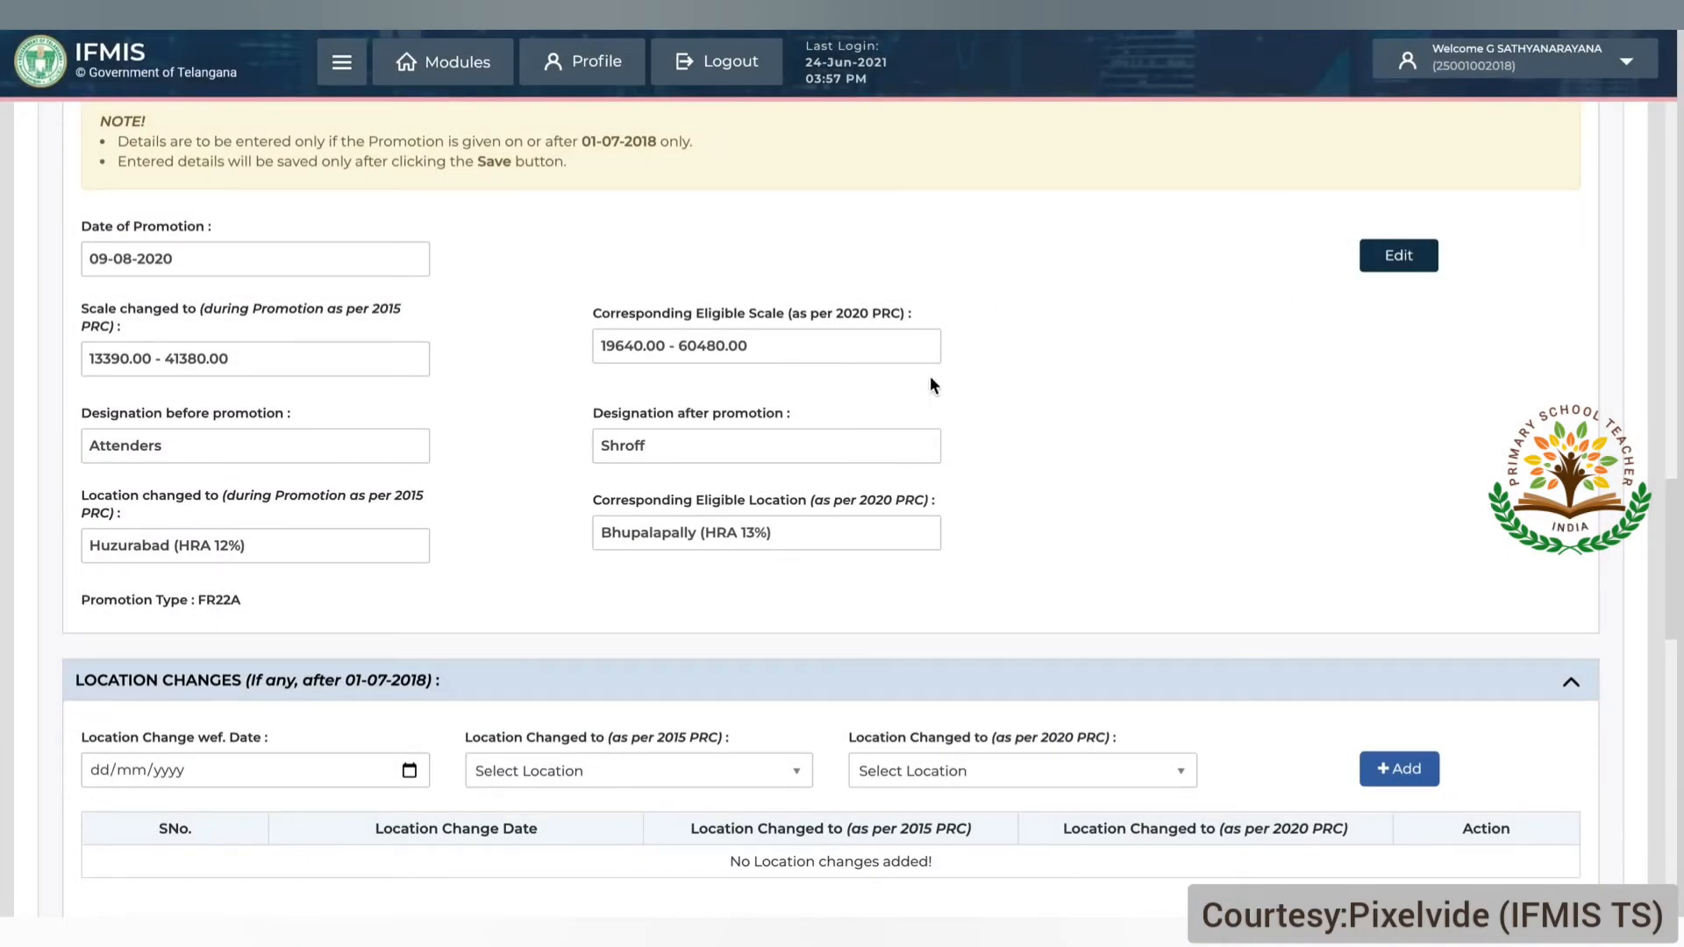
# Step: Reopen the saved promotion details and save them again
pyautogui.click(1404, 254)
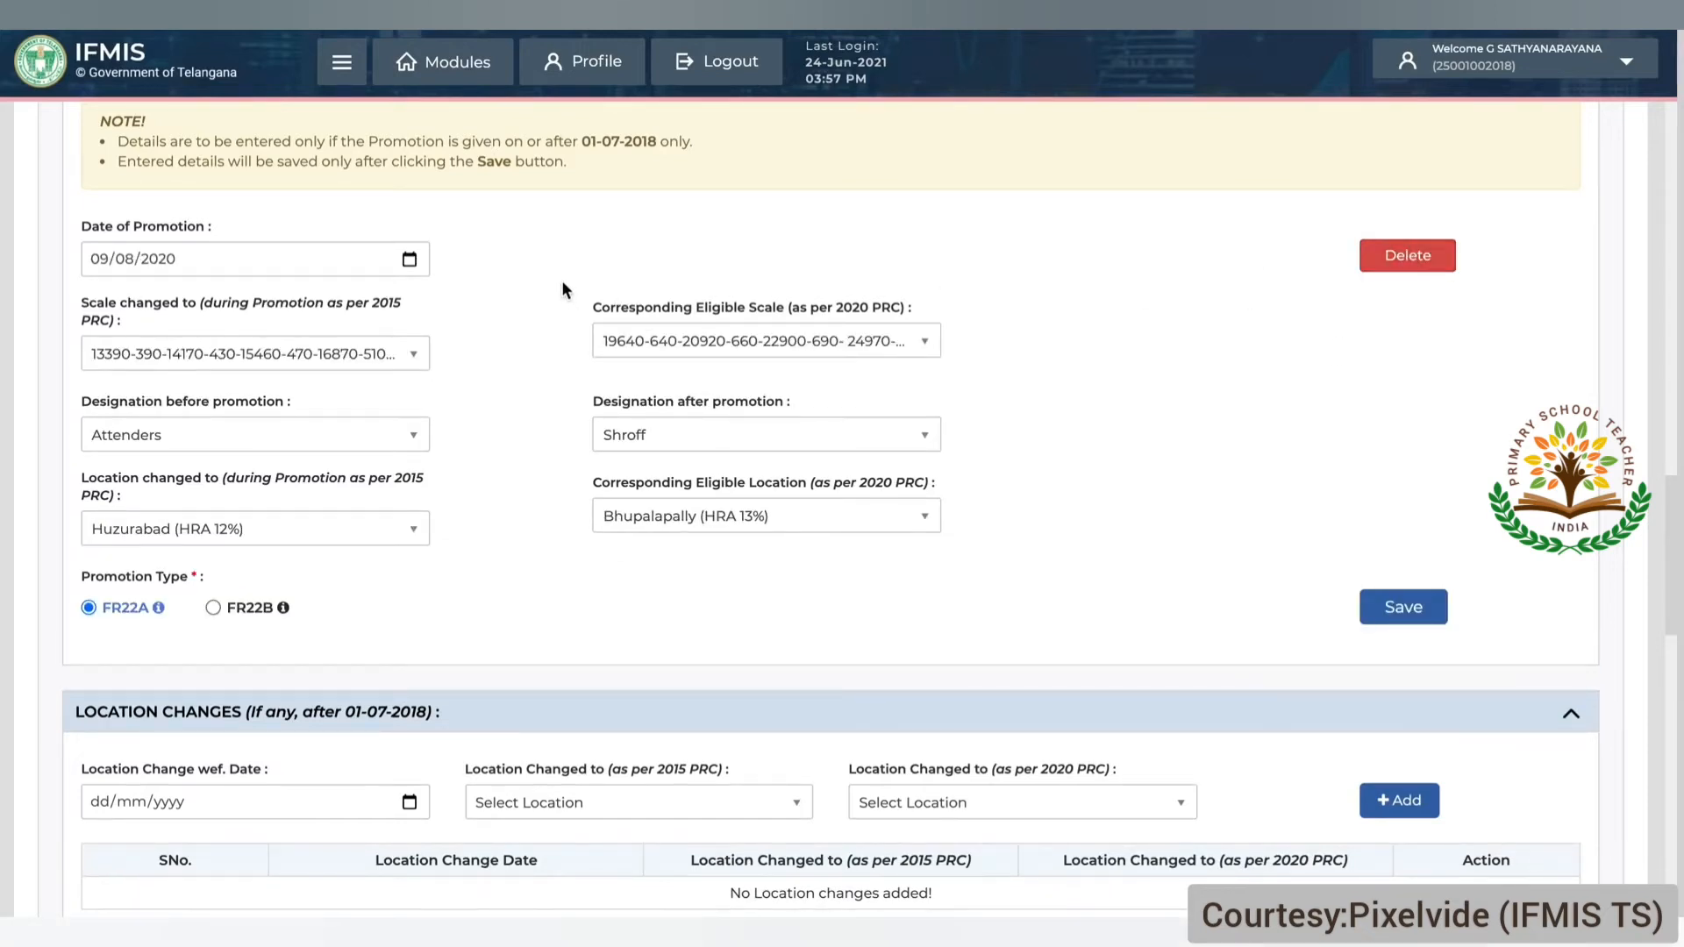
pyautogui.click(1386, 604)
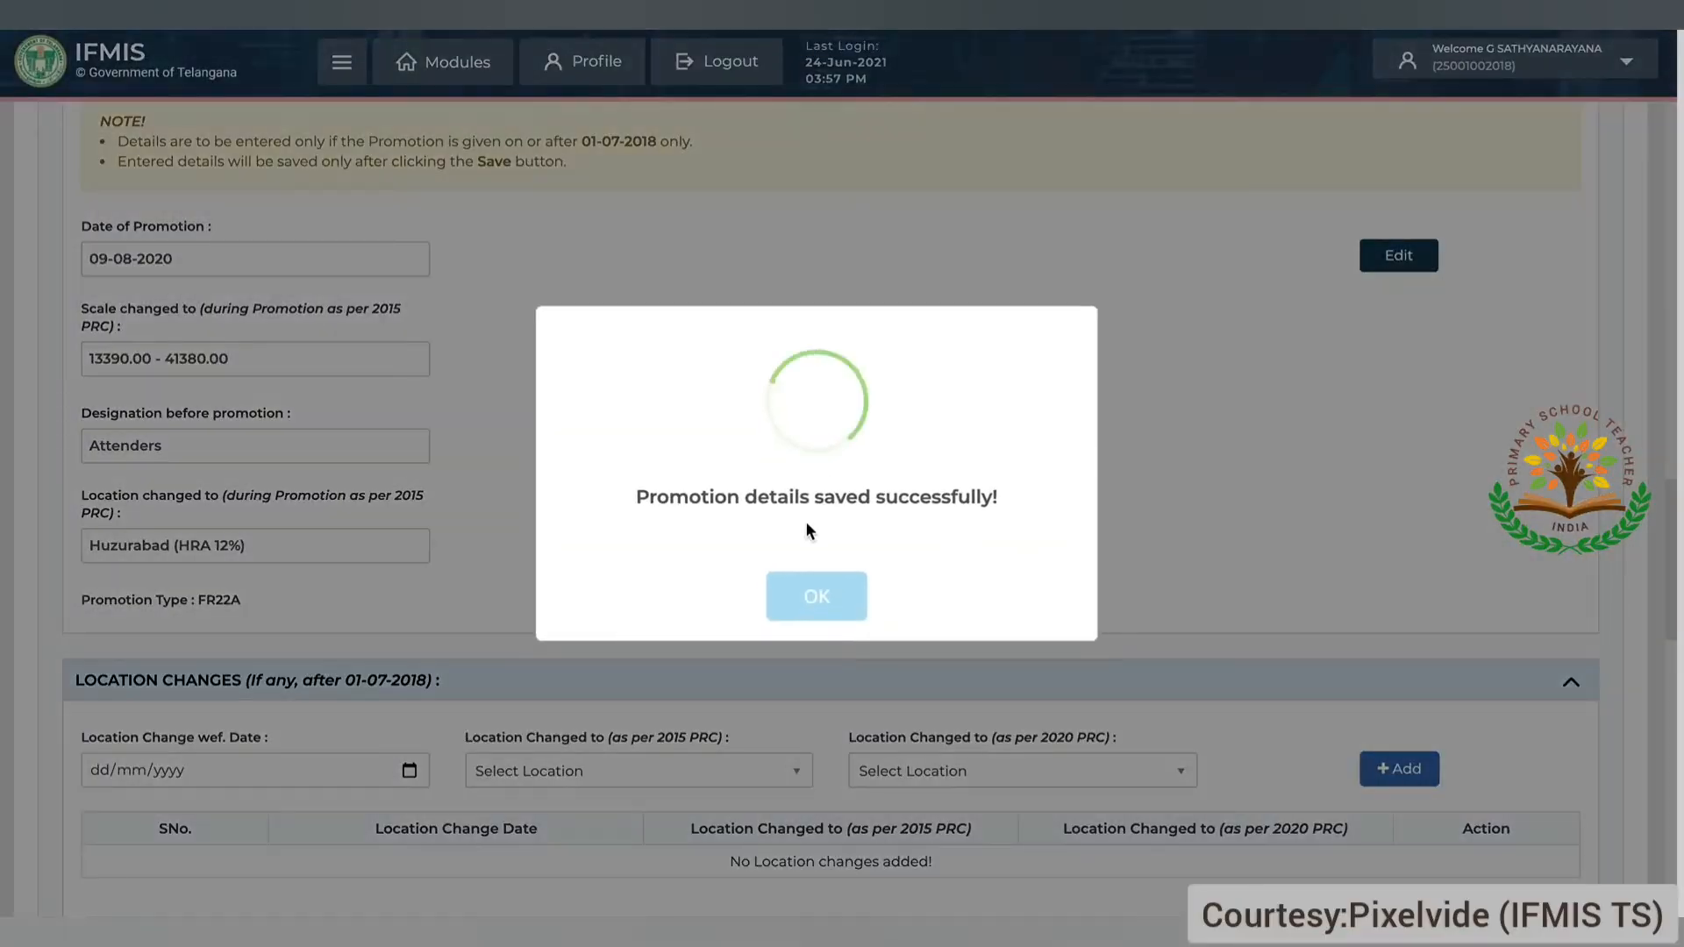
pyautogui.click(819, 595)
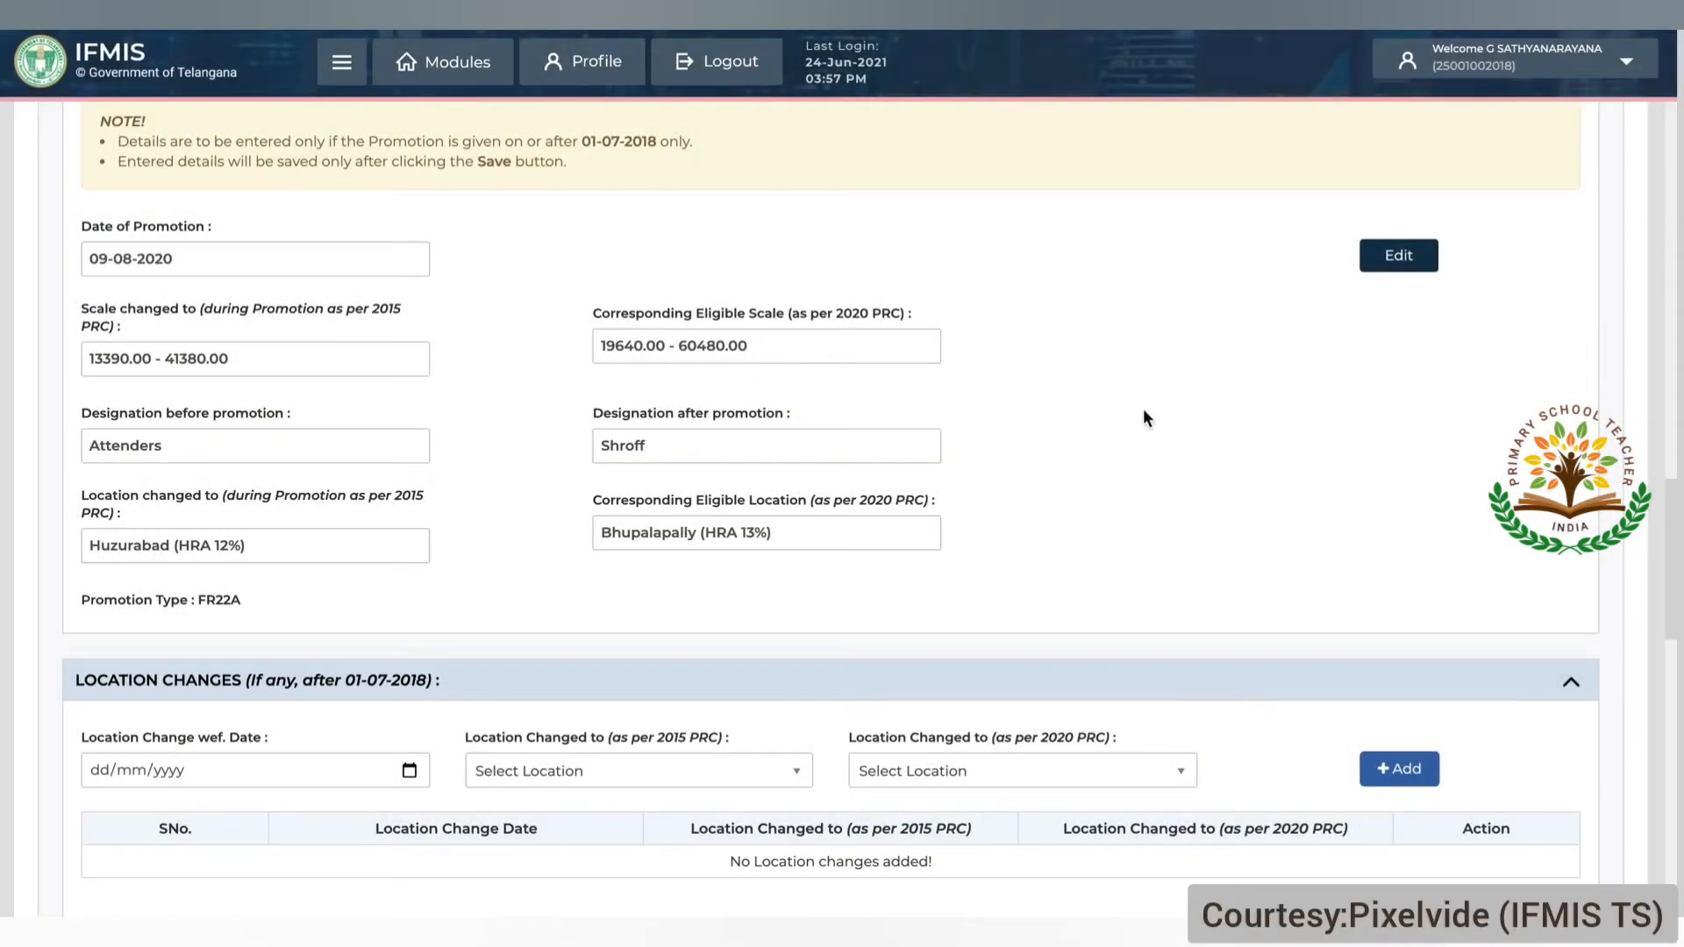
# Step: Delete the promotion details entry and confirm the deletion
pyautogui.click(1400, 255)
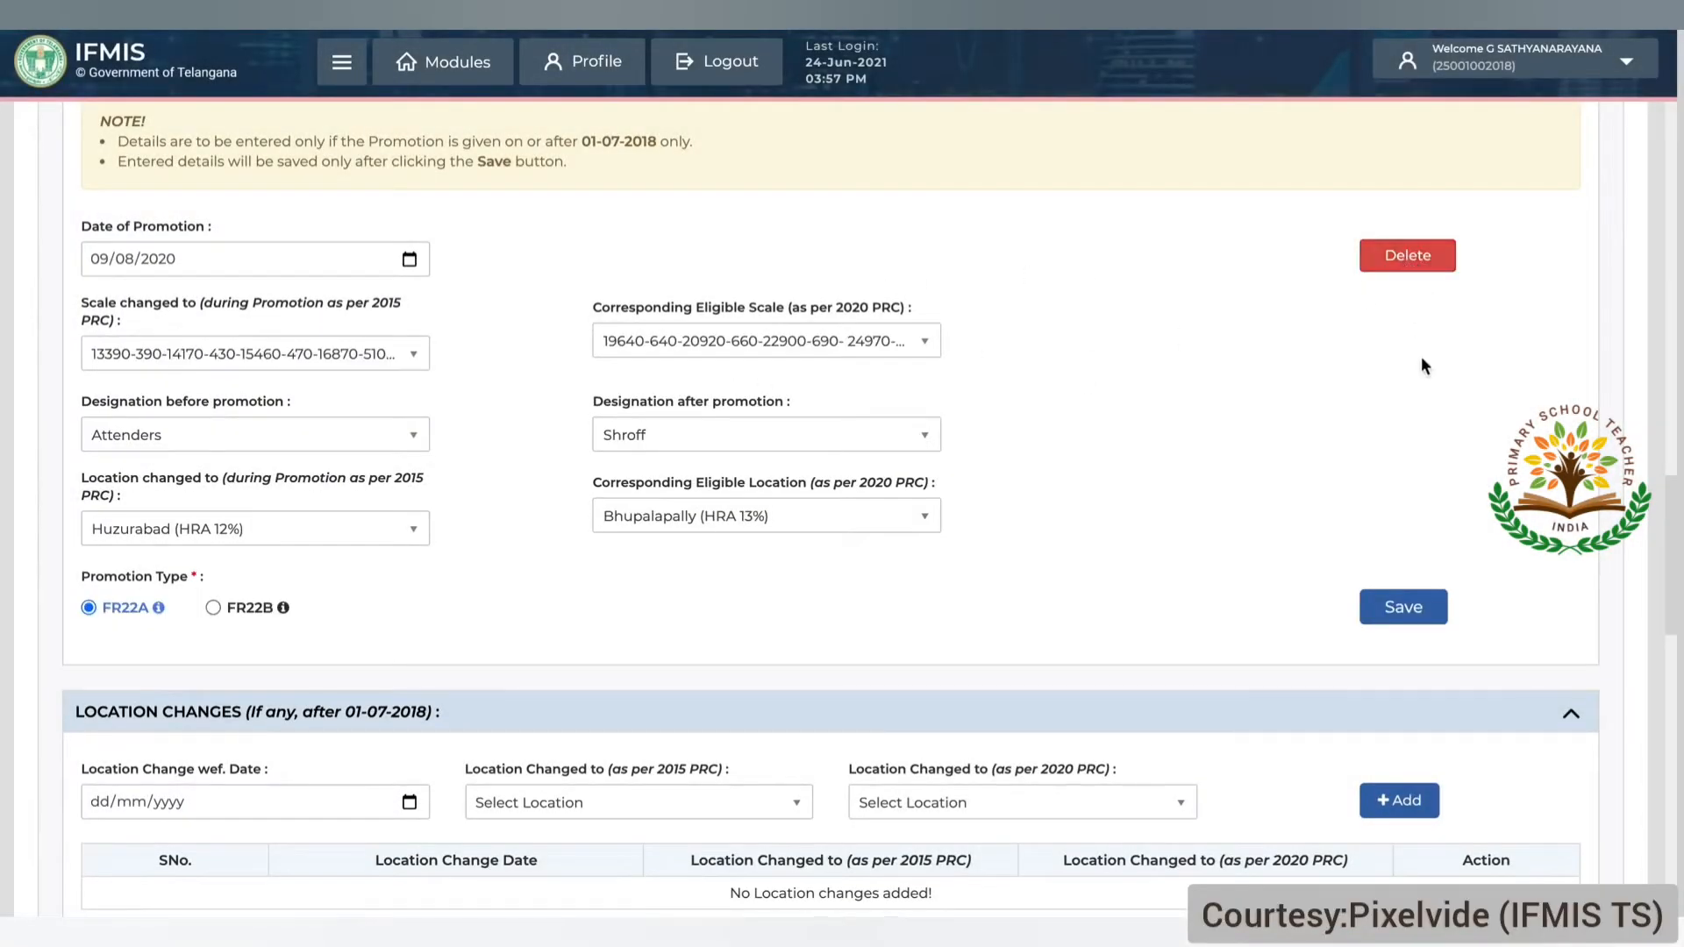
pyautogui.click(1382, 260)
pyautogui.click(937, 590)
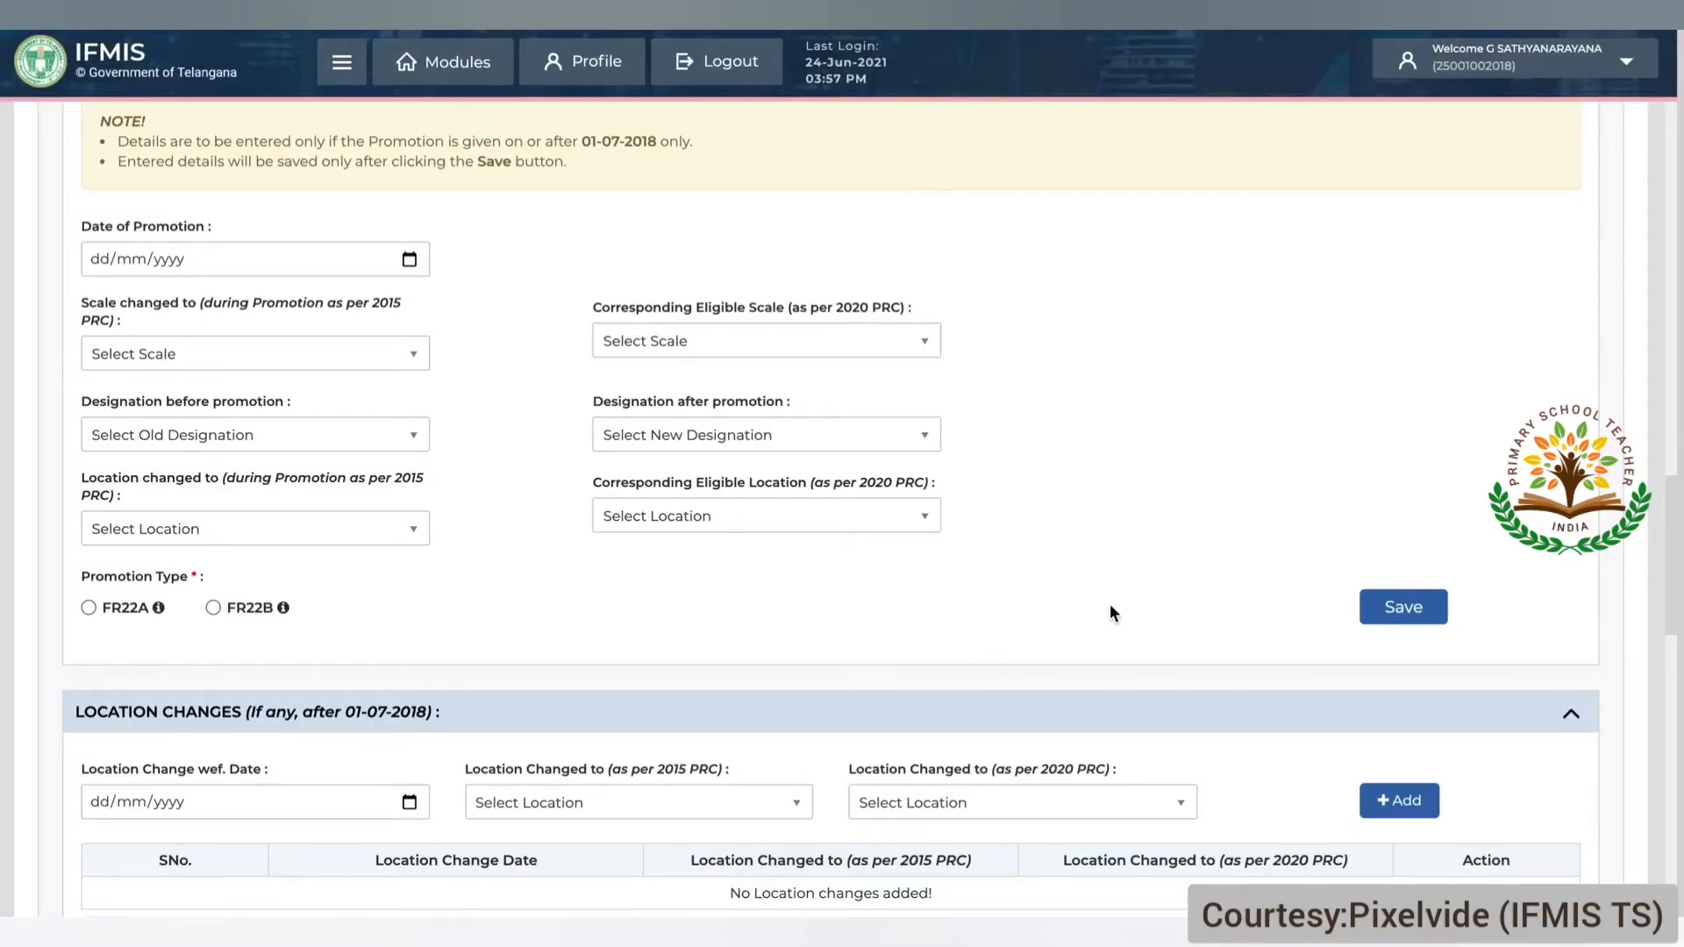
pyautogui.scroll(1, 1110, 605)
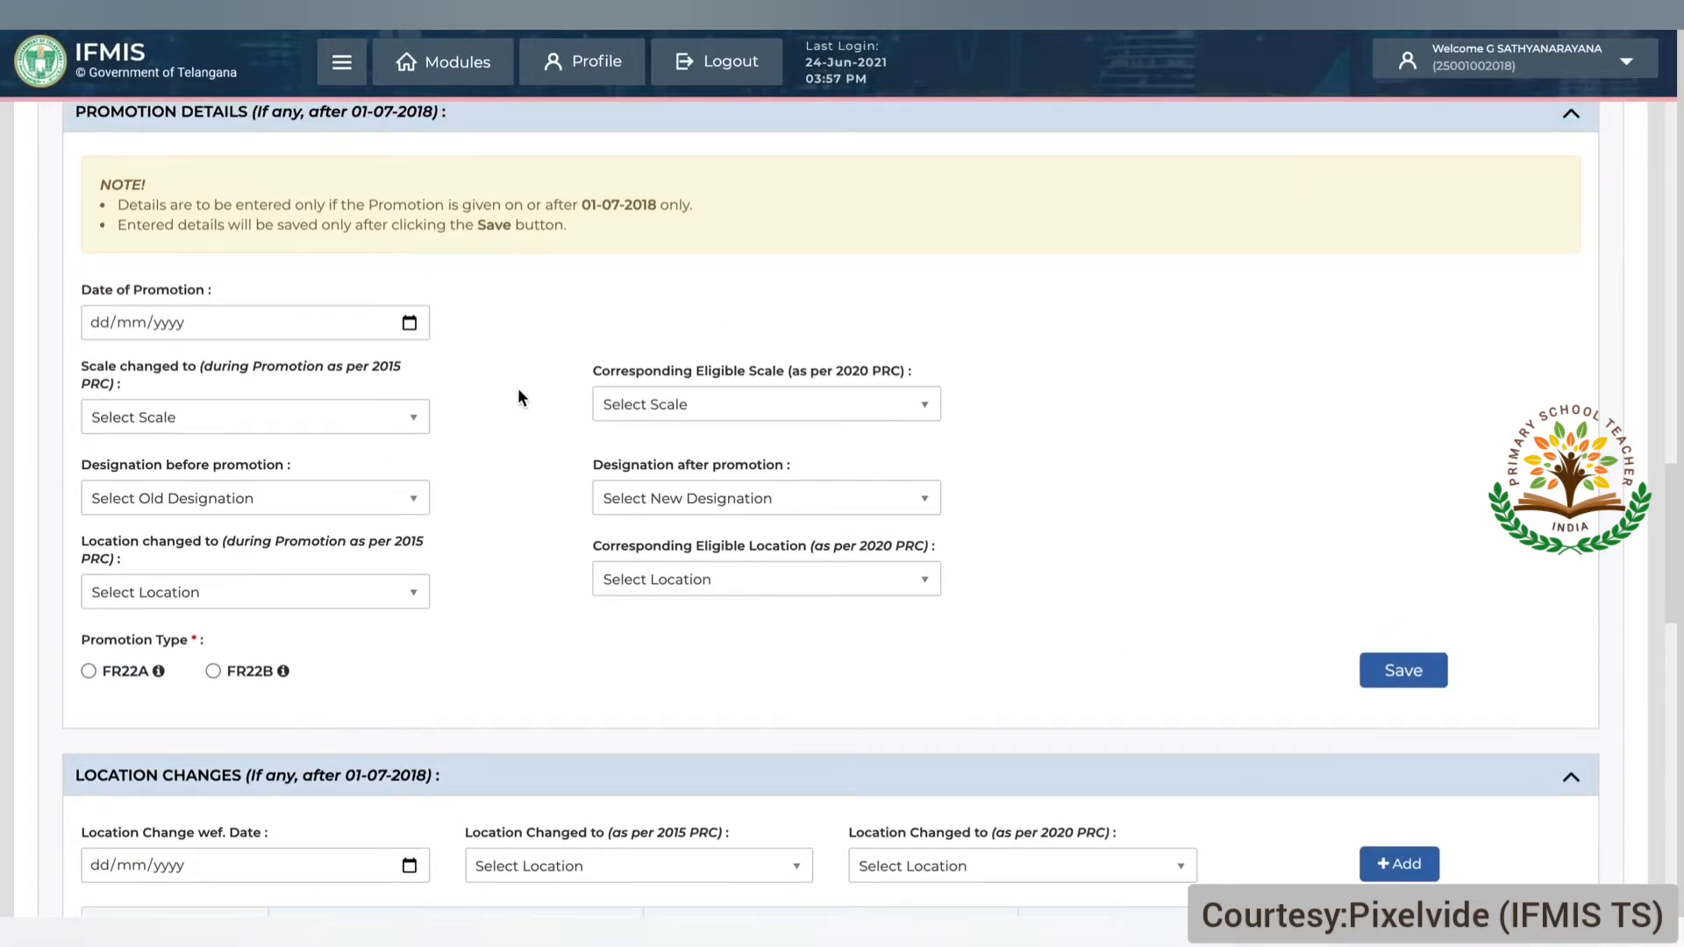
# Step: Add a location change dated 02/09/2020 from Huzurabad (HRA 12%) to Greater Hyderabad Municipal Corporation
pyautogui.scroll(-6, 518, 396)
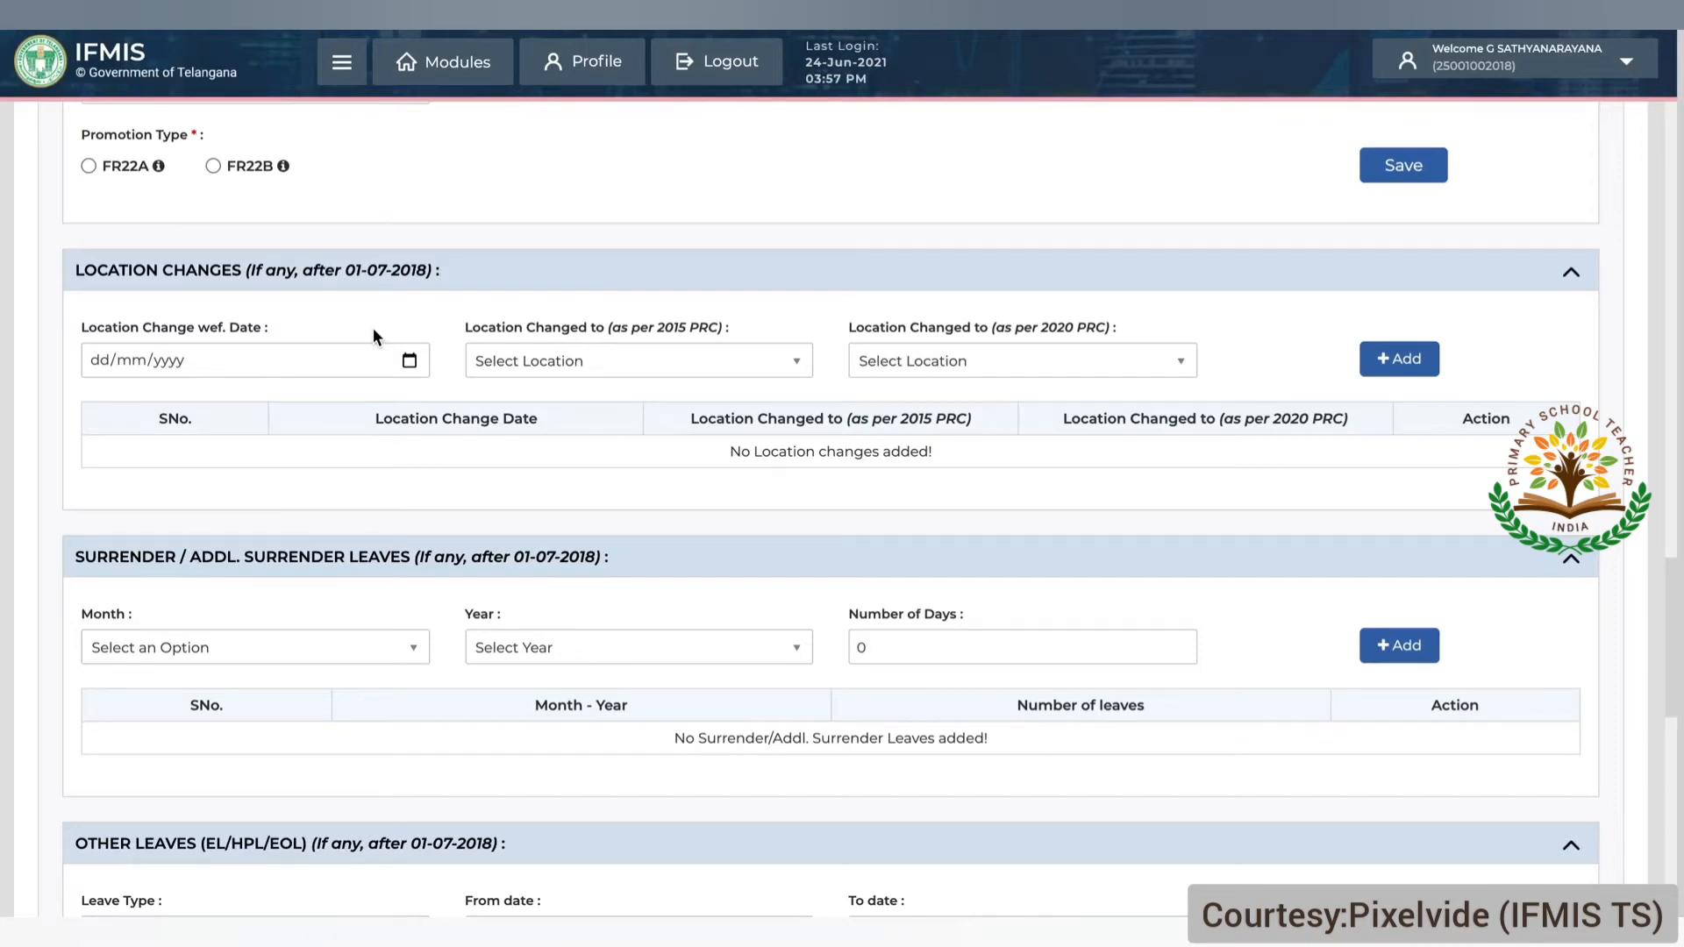
pyautogui.click(97, 353)
pyautogui.write('02/09/2020')
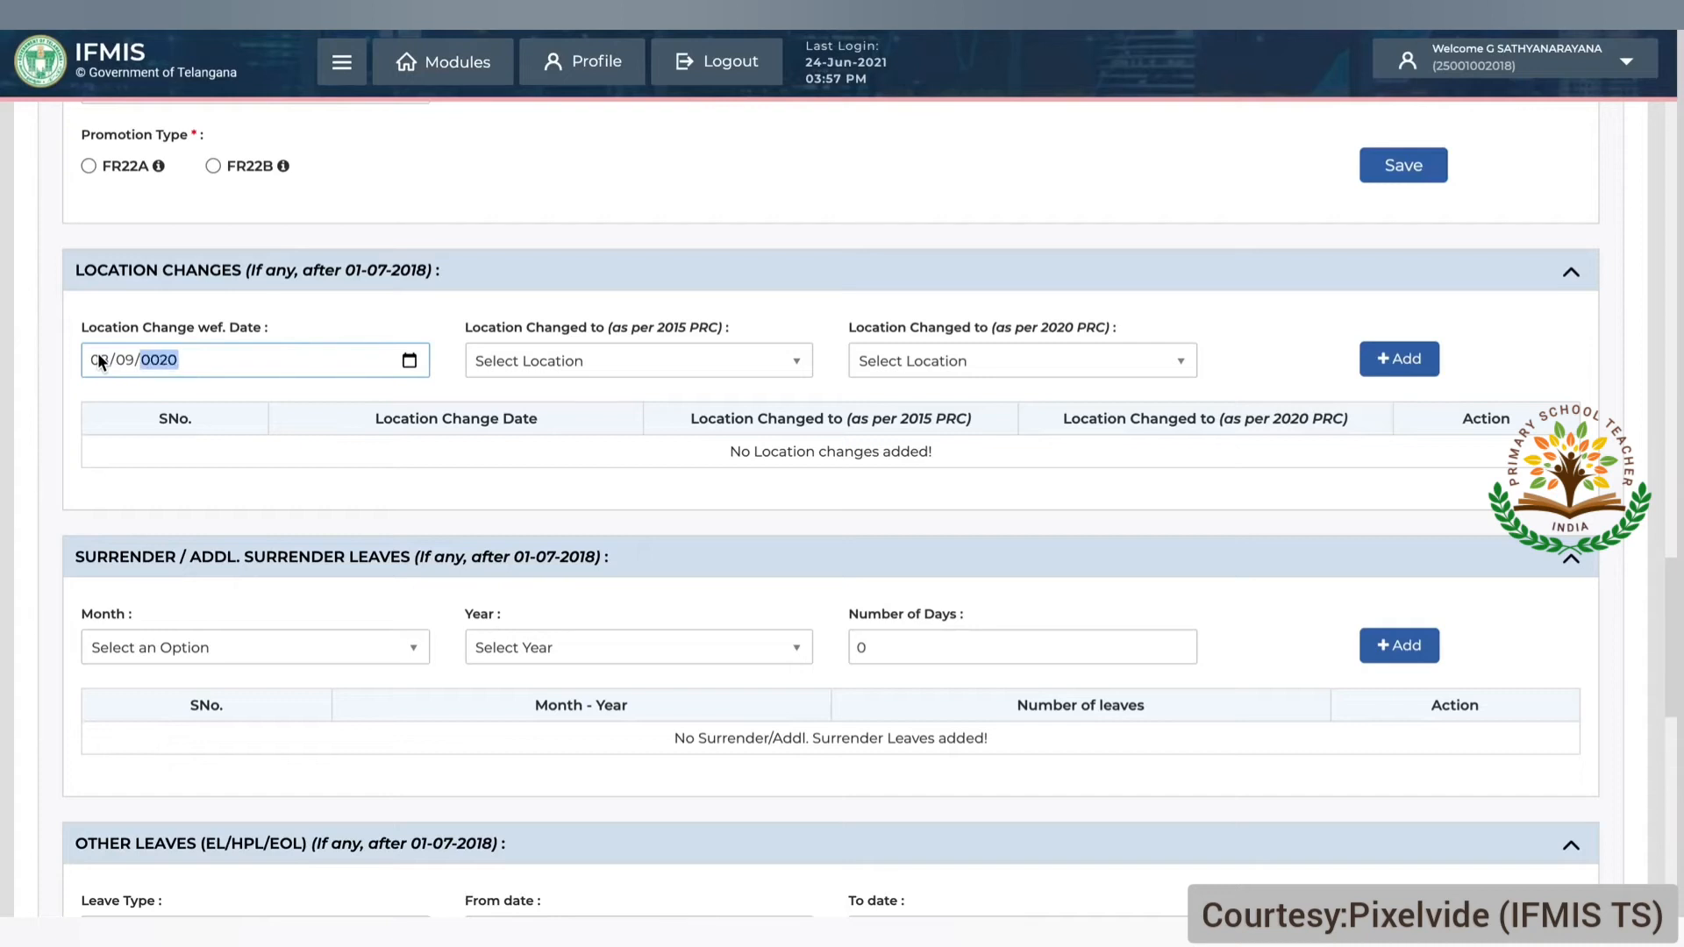
pyautogui.click(441, 338)
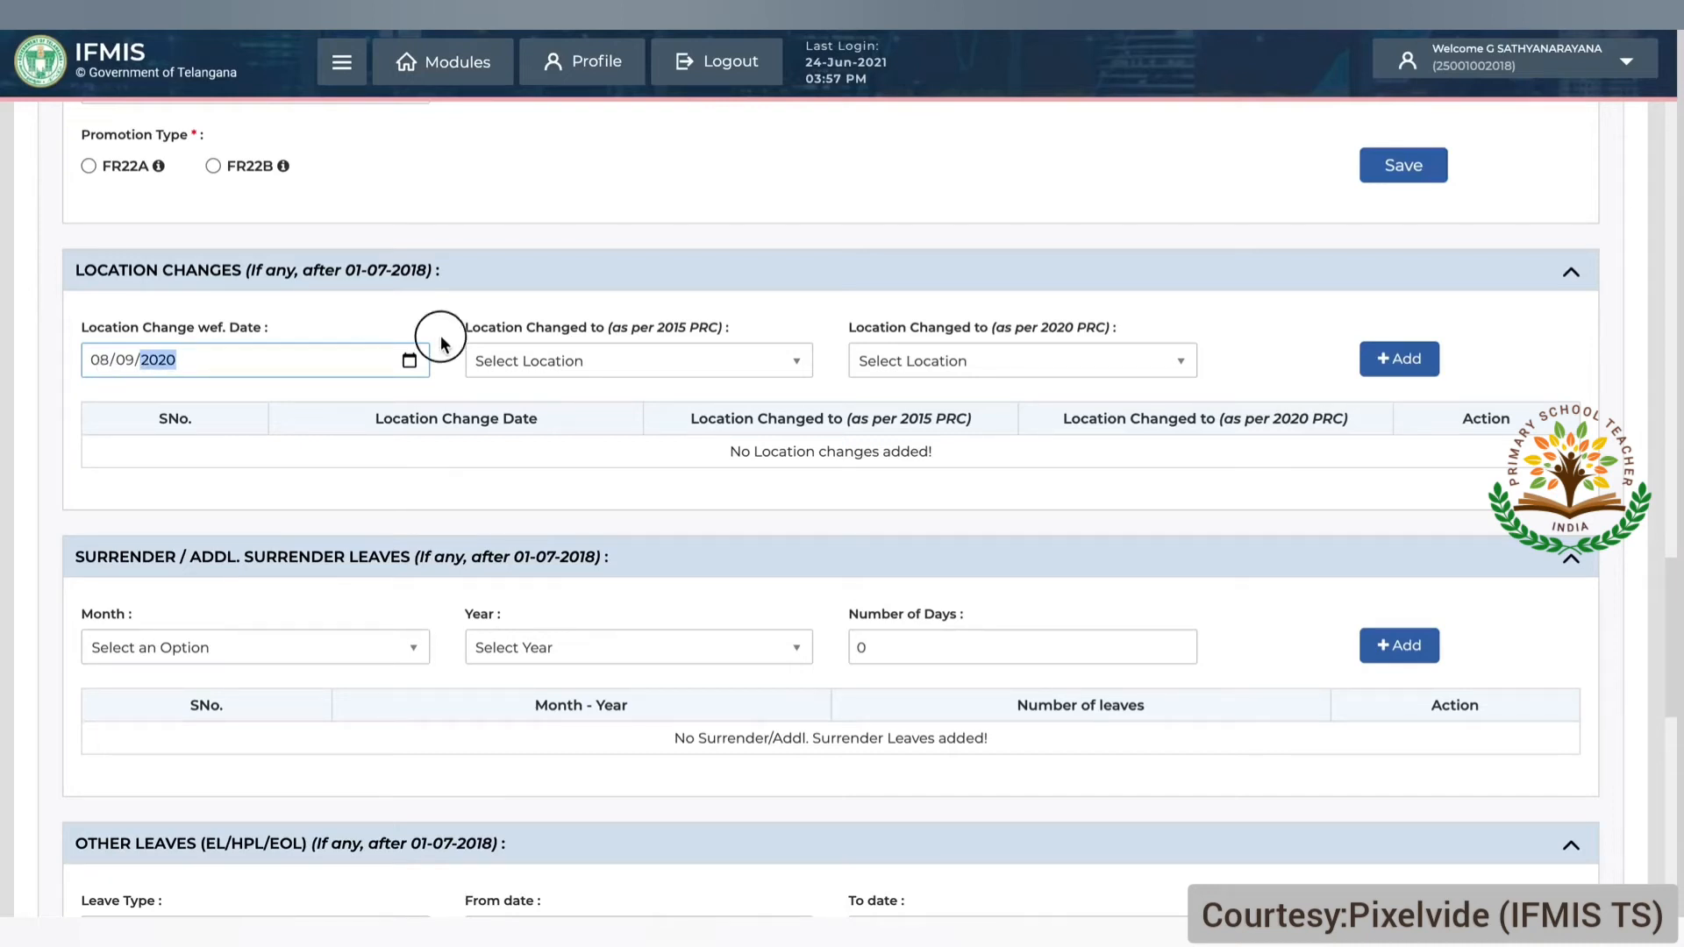
pyautogui.click(506, 369)
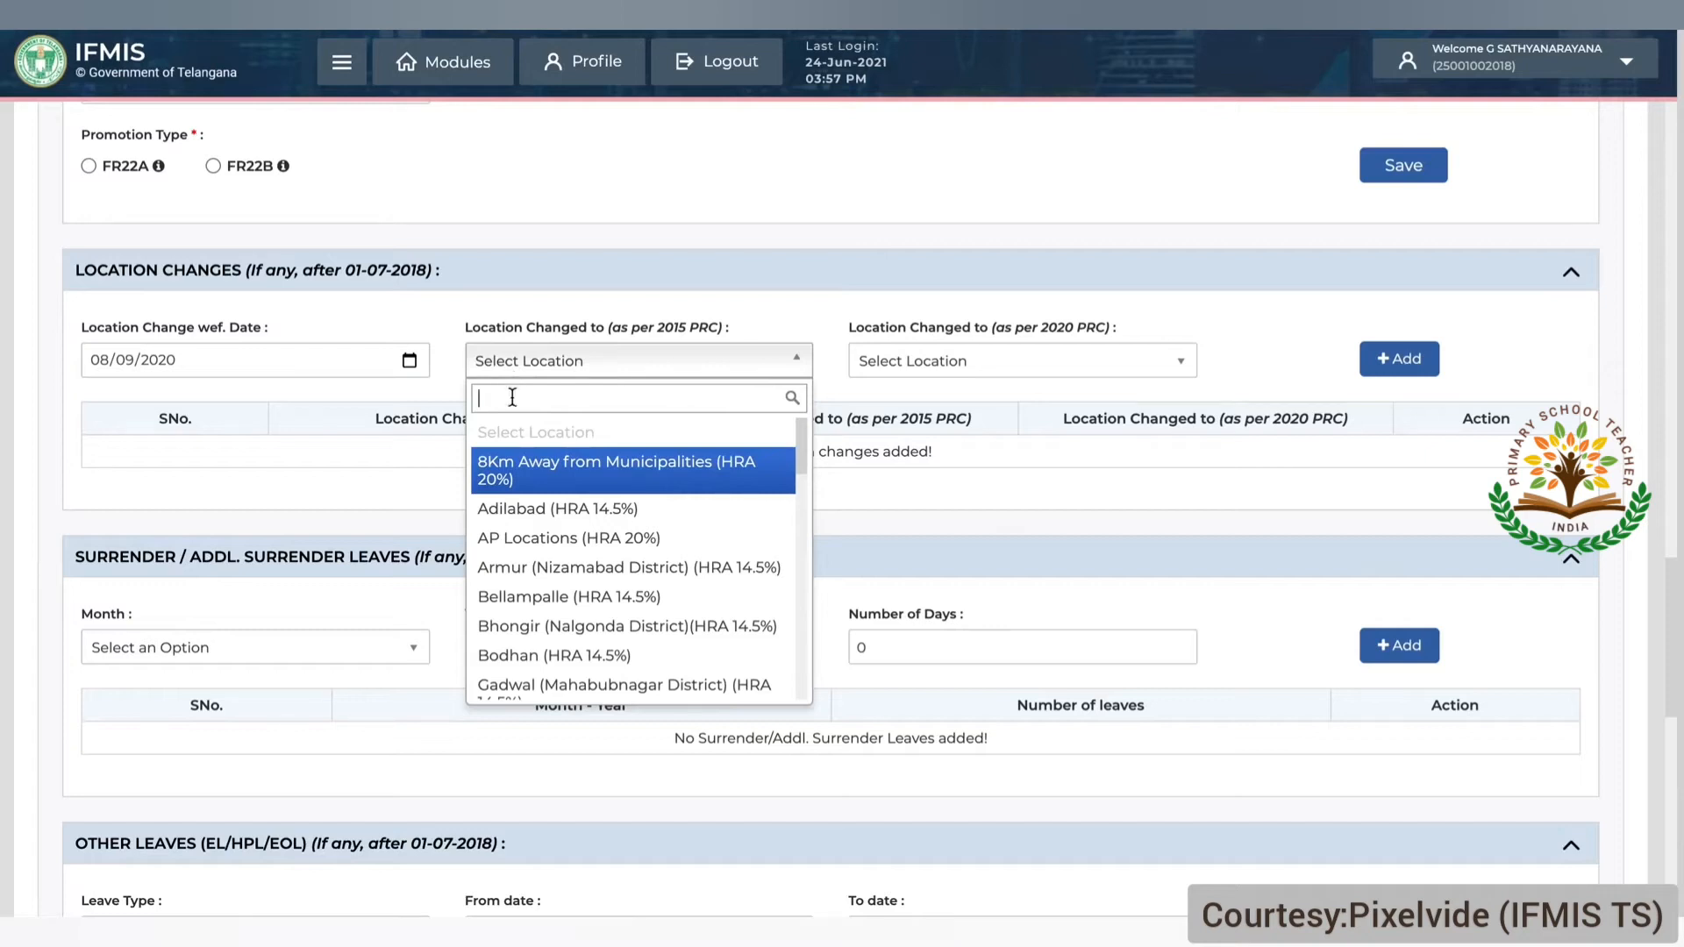
pyautogui.scroll(-1, 539, 586)
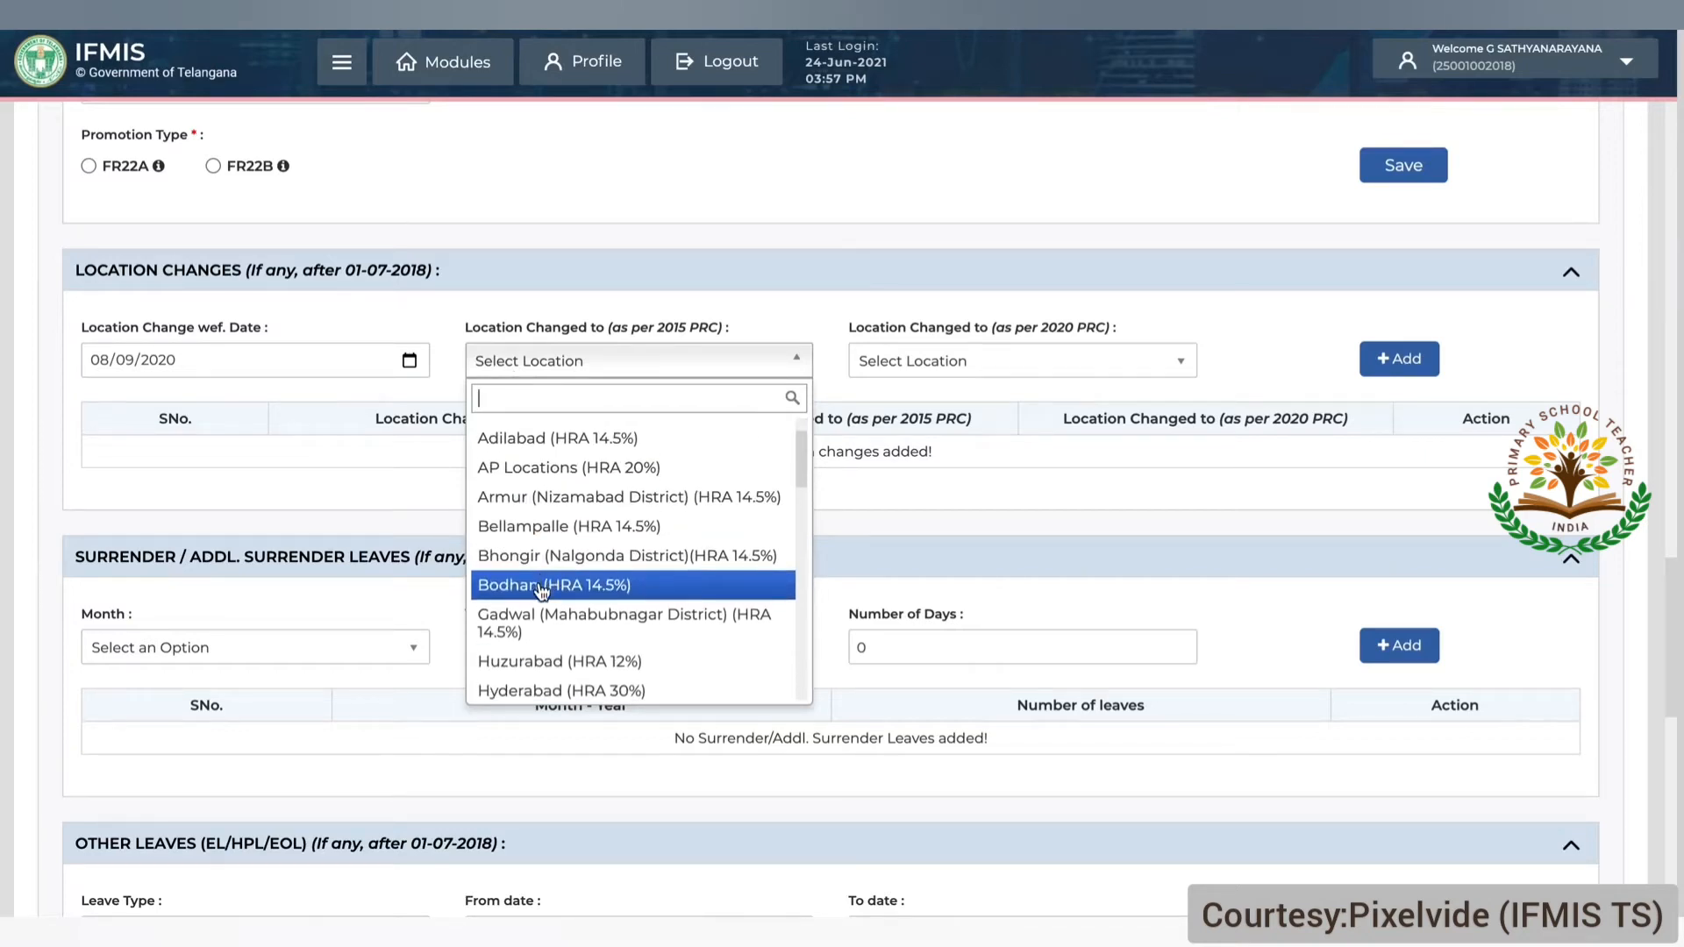
pyautogui.click(540, 661)
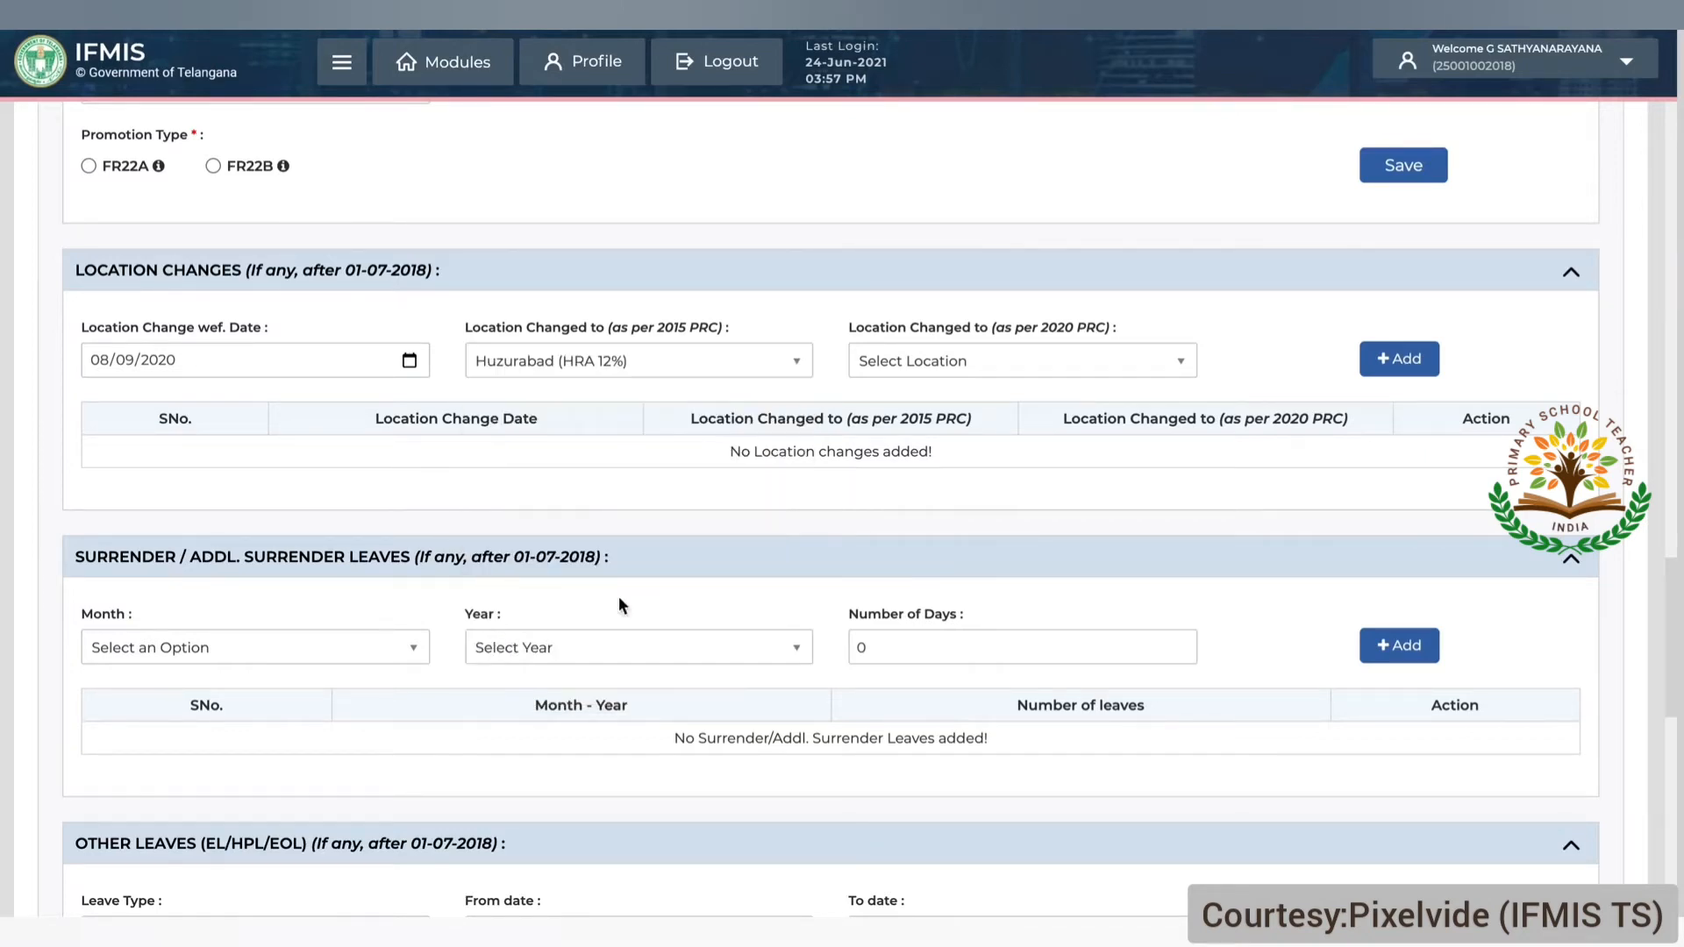
pyautogui.click(937, 374)
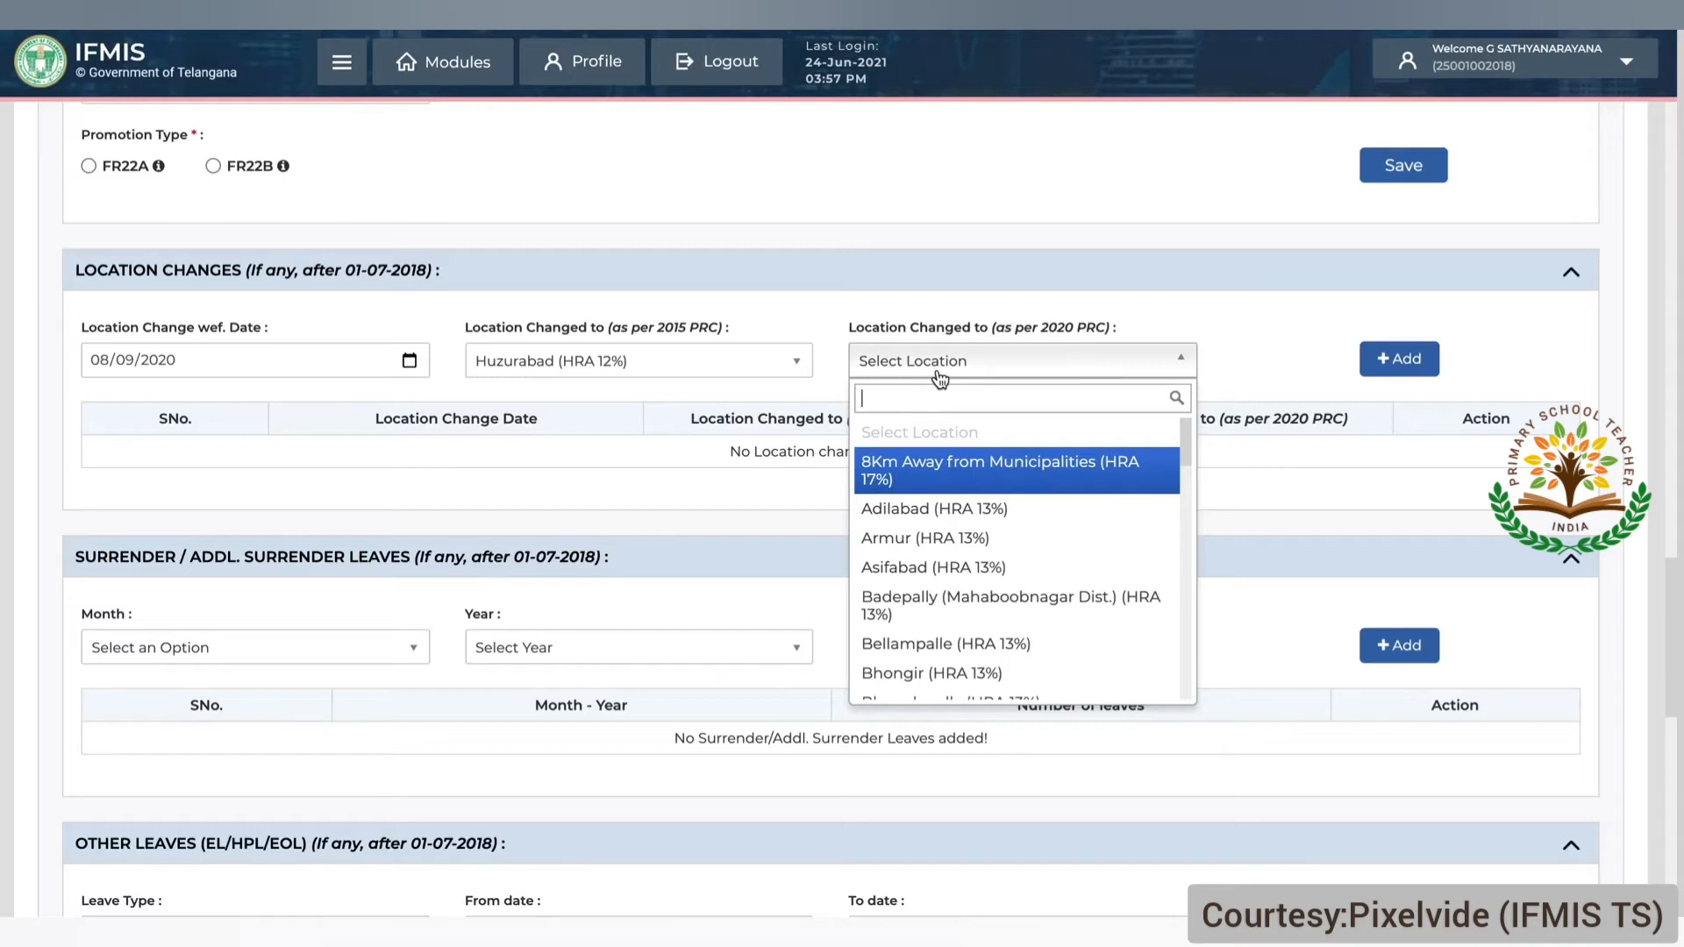
pyautogui.write('huz')
pyautogui.press('BackSpace')
pyautogui.press('BackSpace')
pyautogui.press('BackSpace')
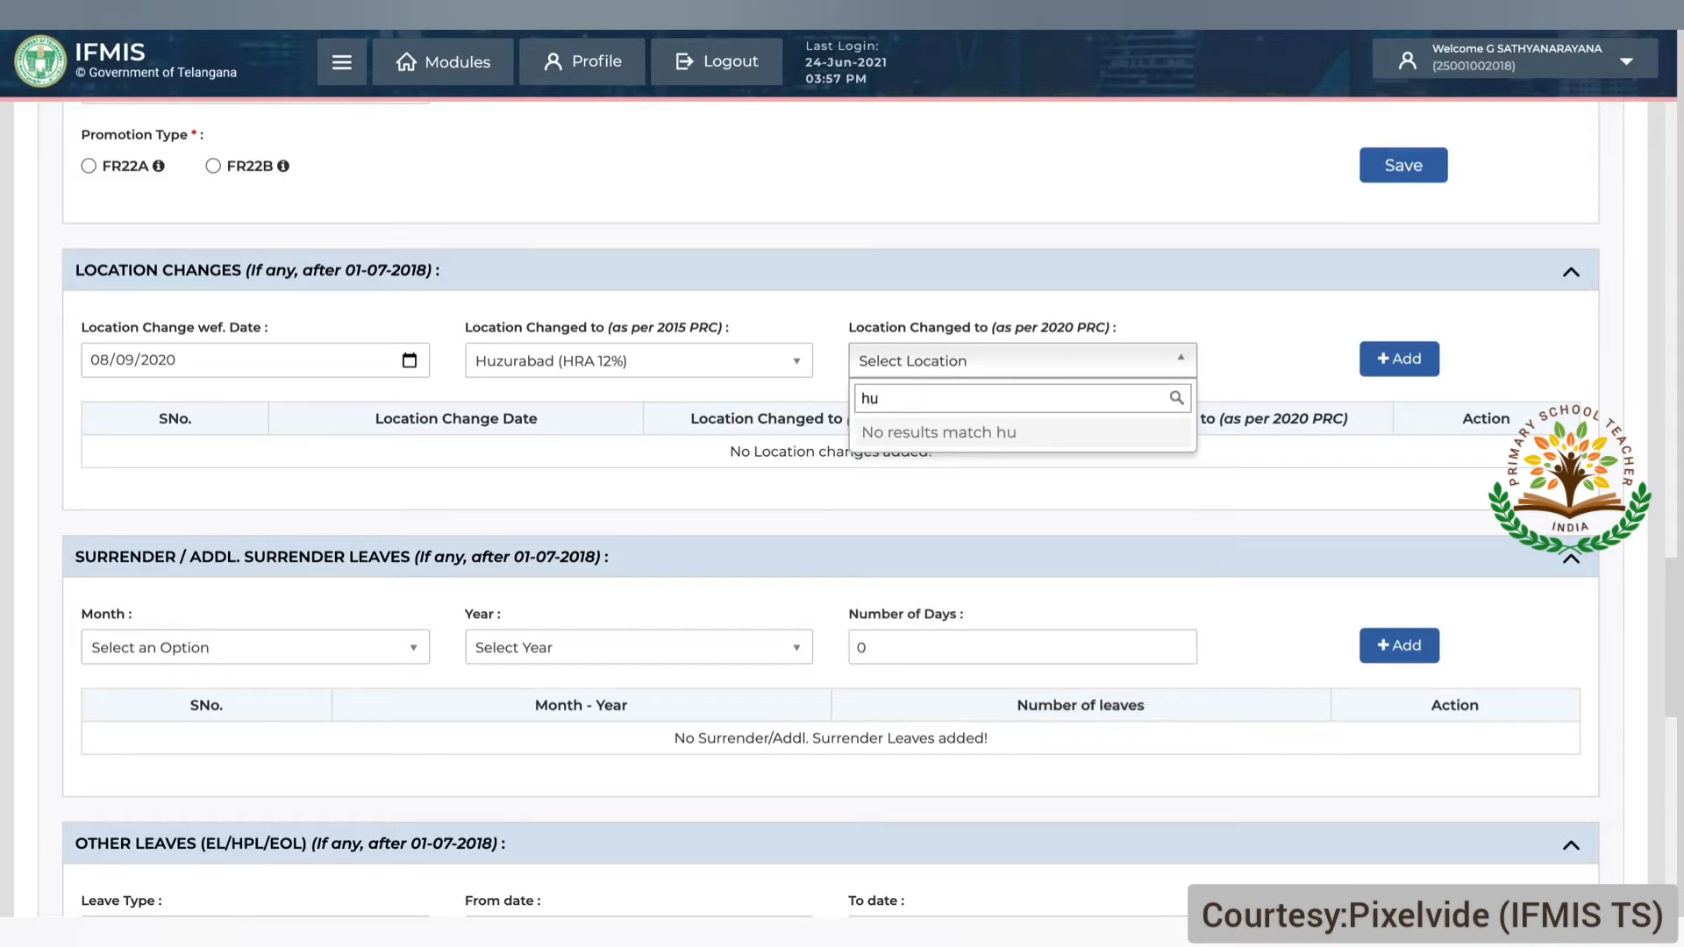
pyautogui.write('g')
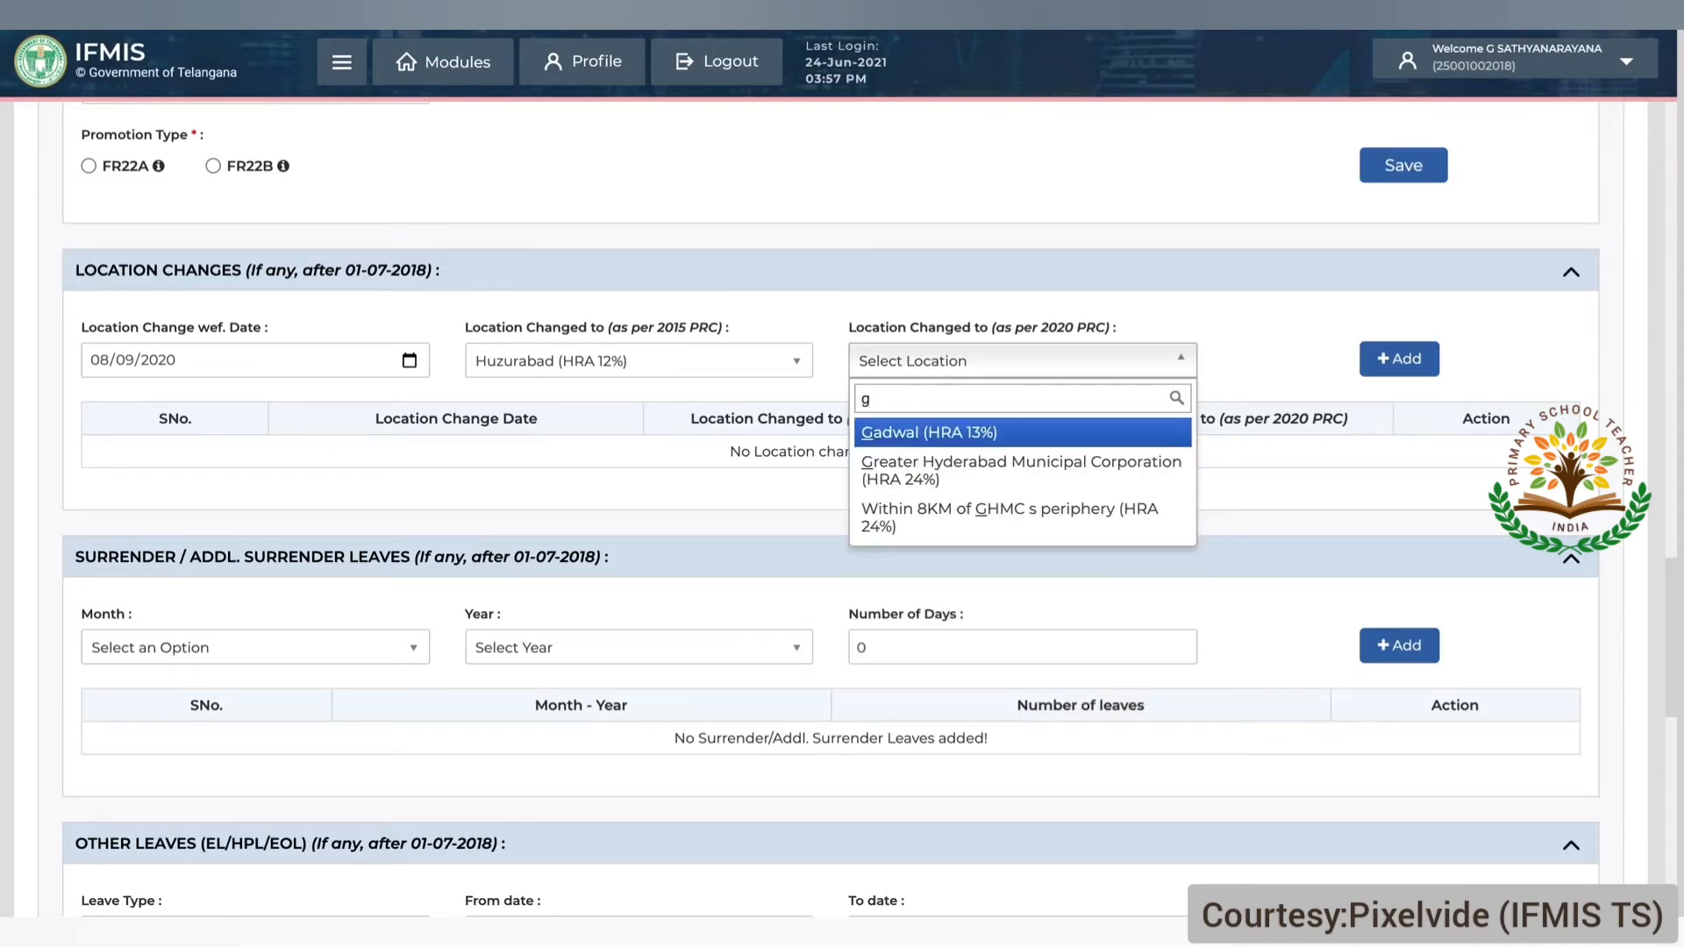
pyautogui.click(962, 463)
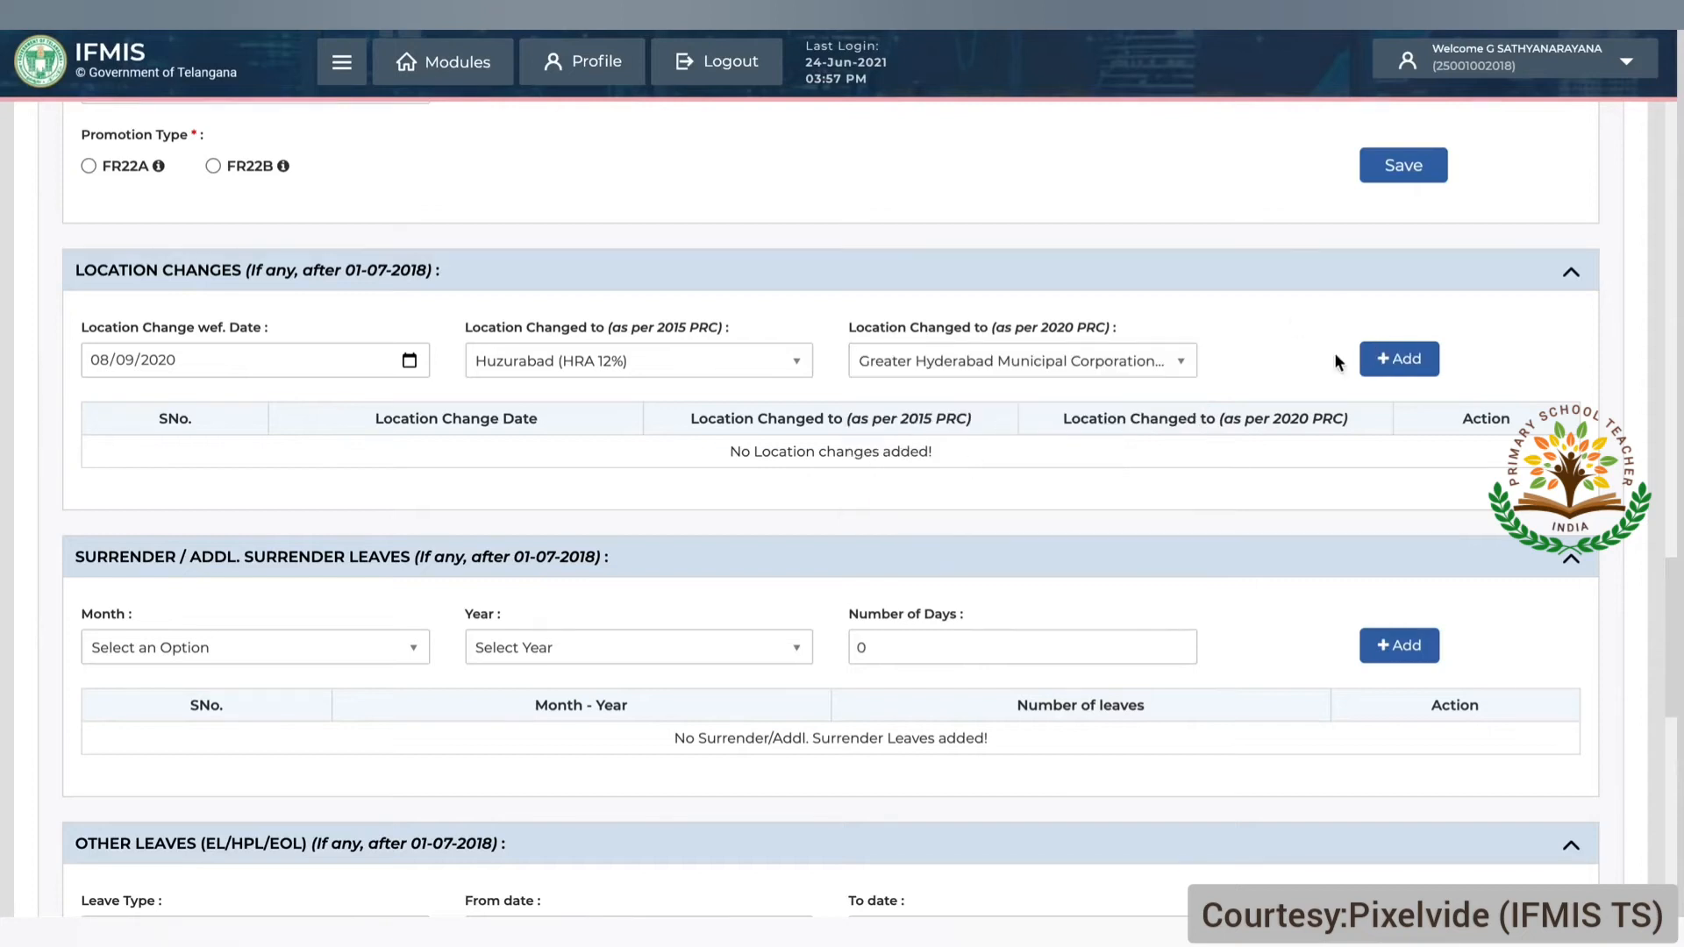
pyautogui.click(1380, 364)
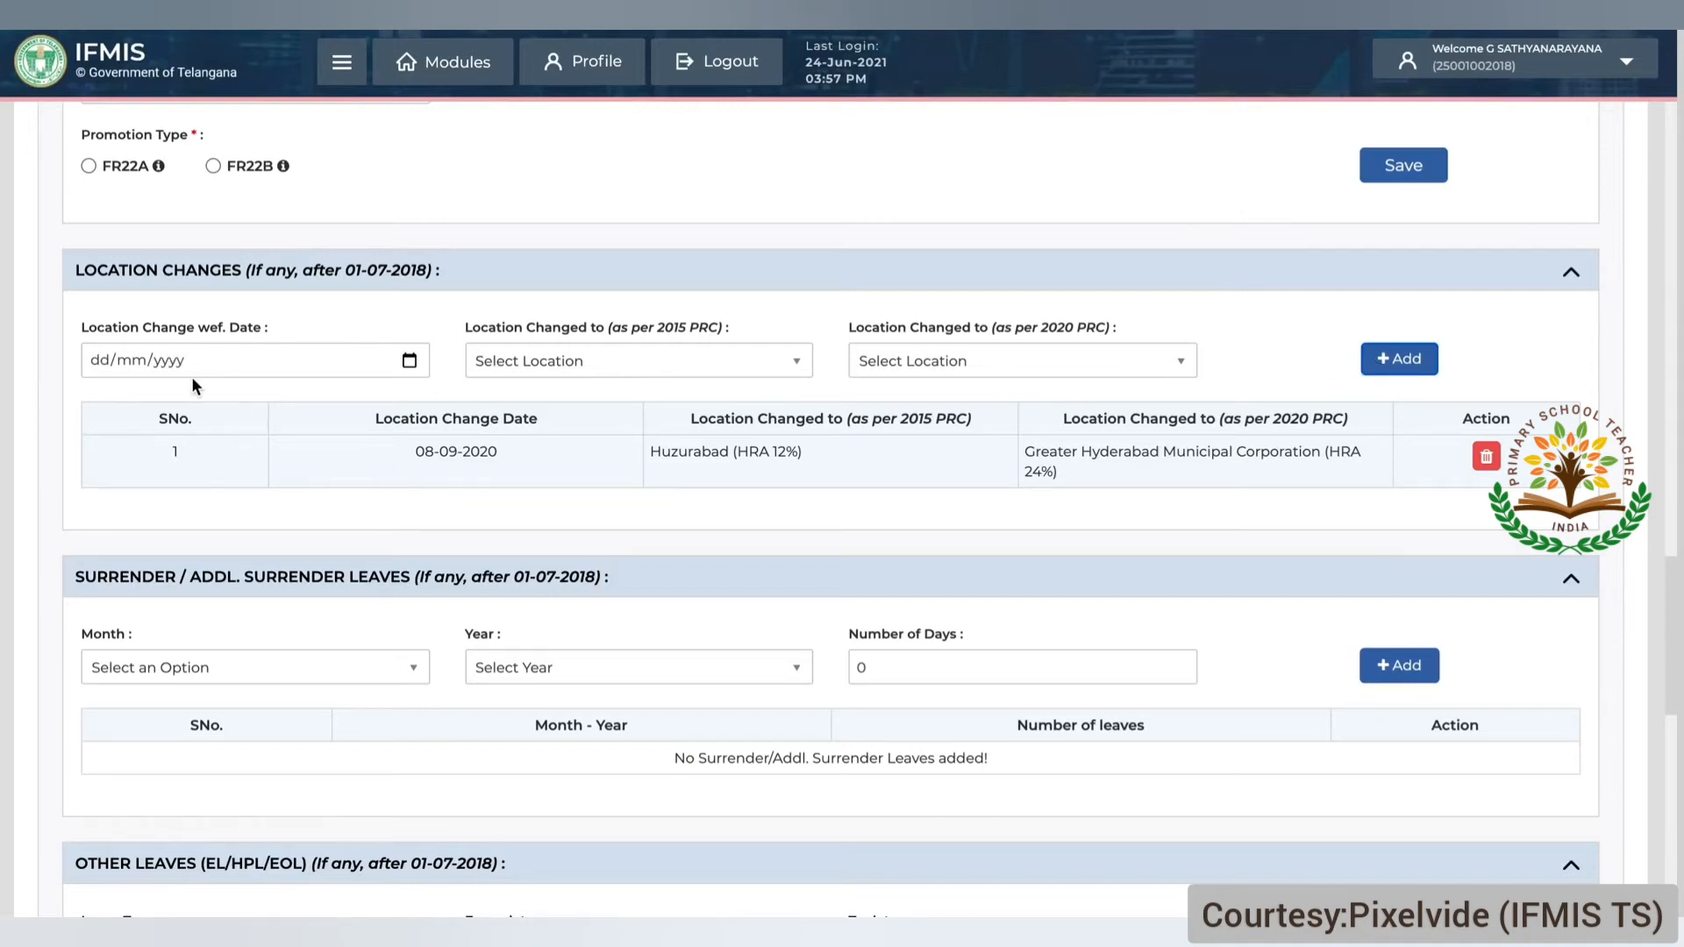
# Step: Delete the wrongly dated row and re-add it dated 09/08/2020, Huzurabad to Greater Hyderabad (HRA 24%)
pyautogui.scroll(-1, 1154, 325)
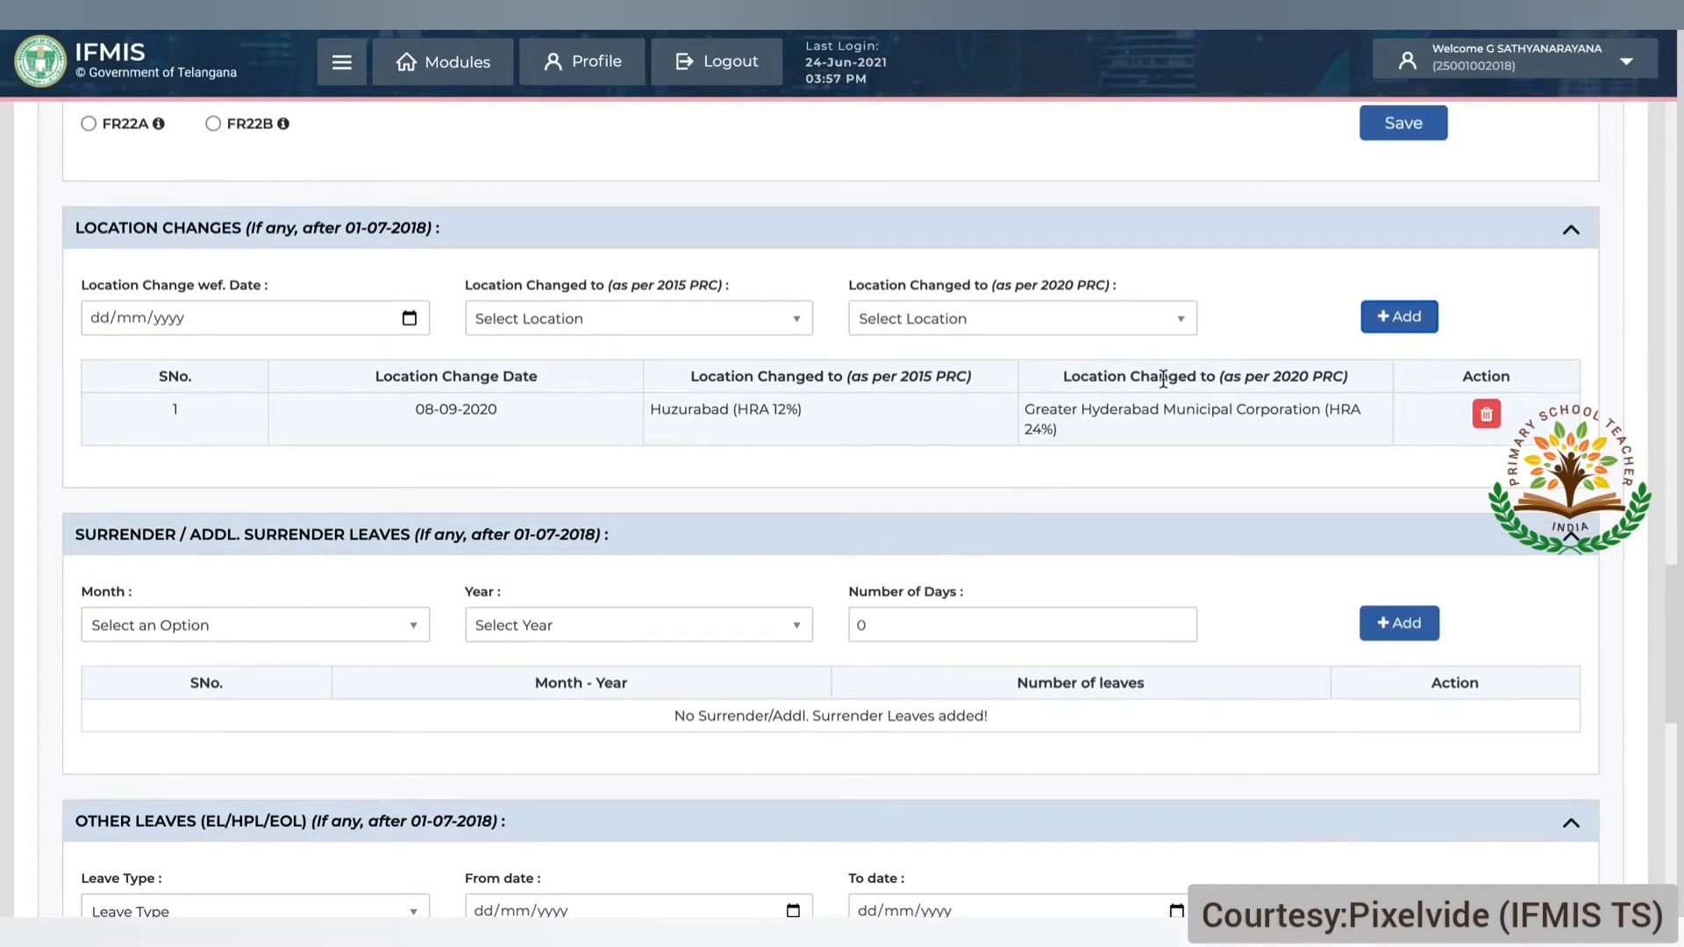
pyautogui.click(1485, 418)
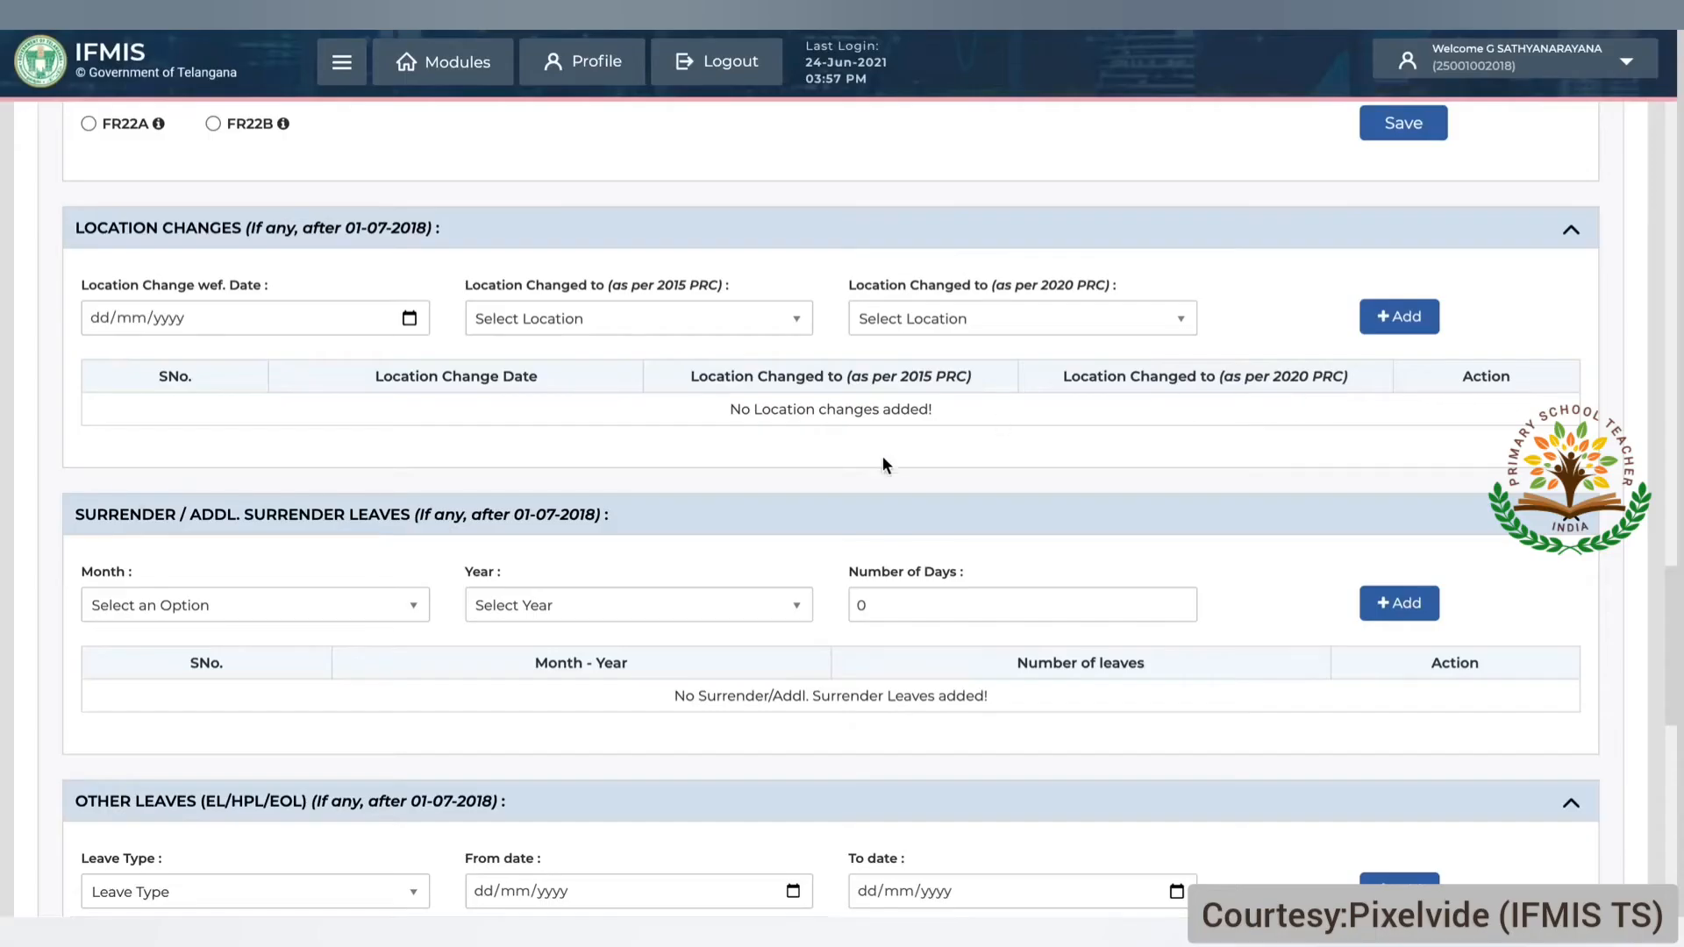
pyautogui.click(92, 318)
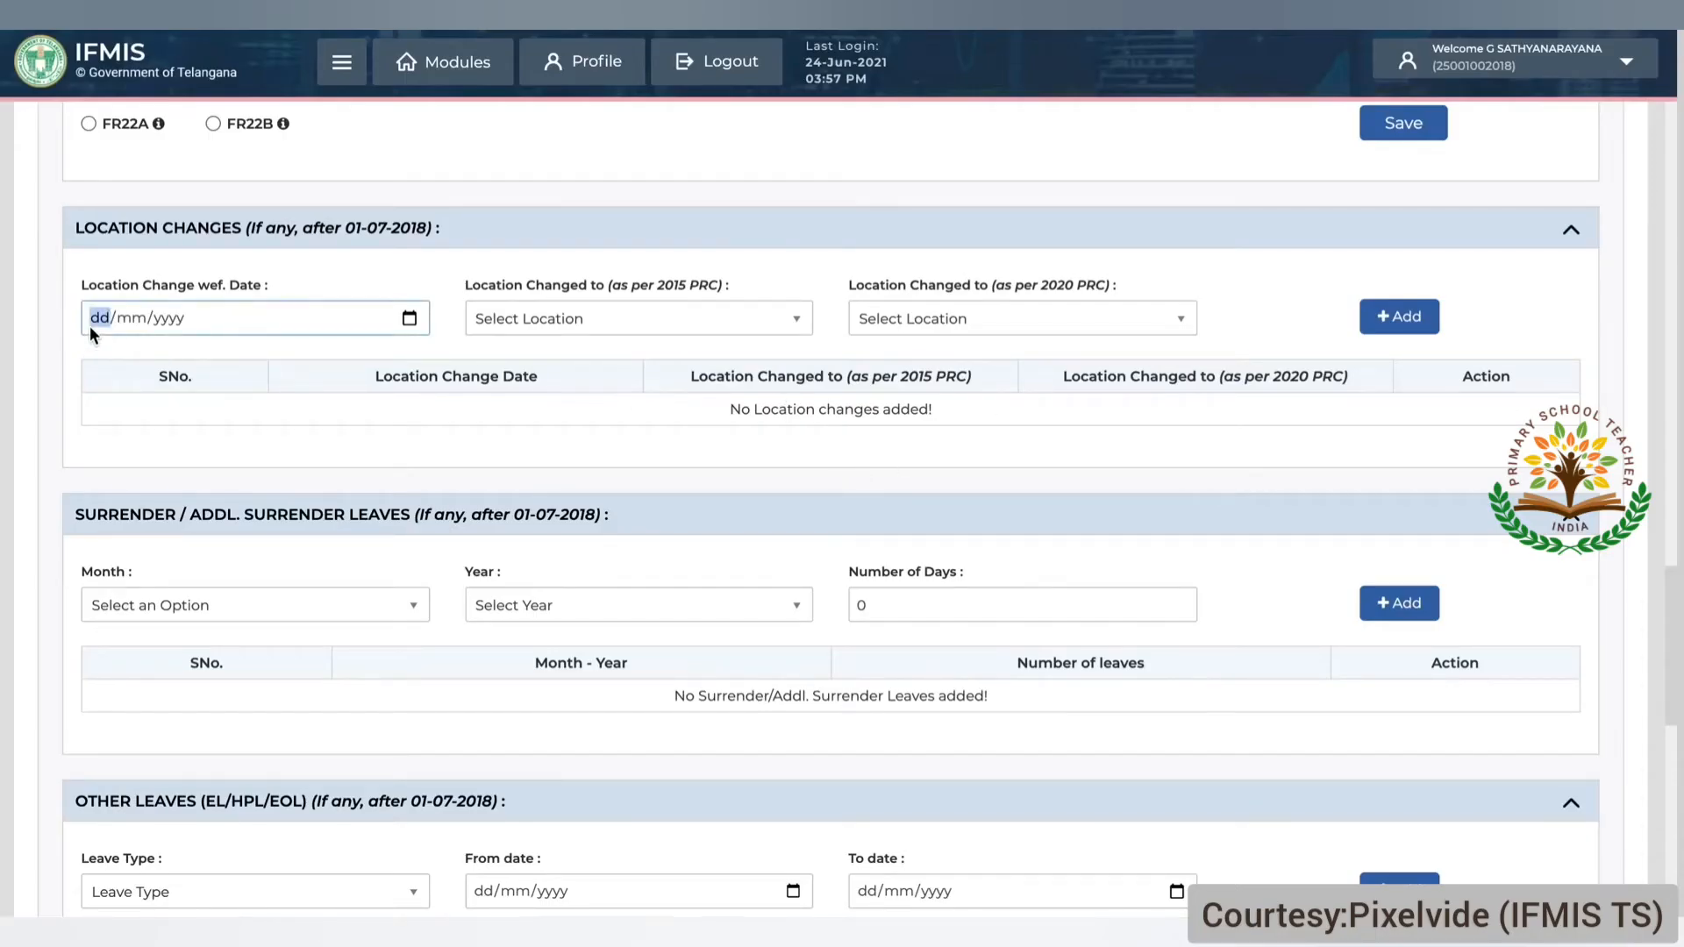
pyautogui.write('09/08/2020')
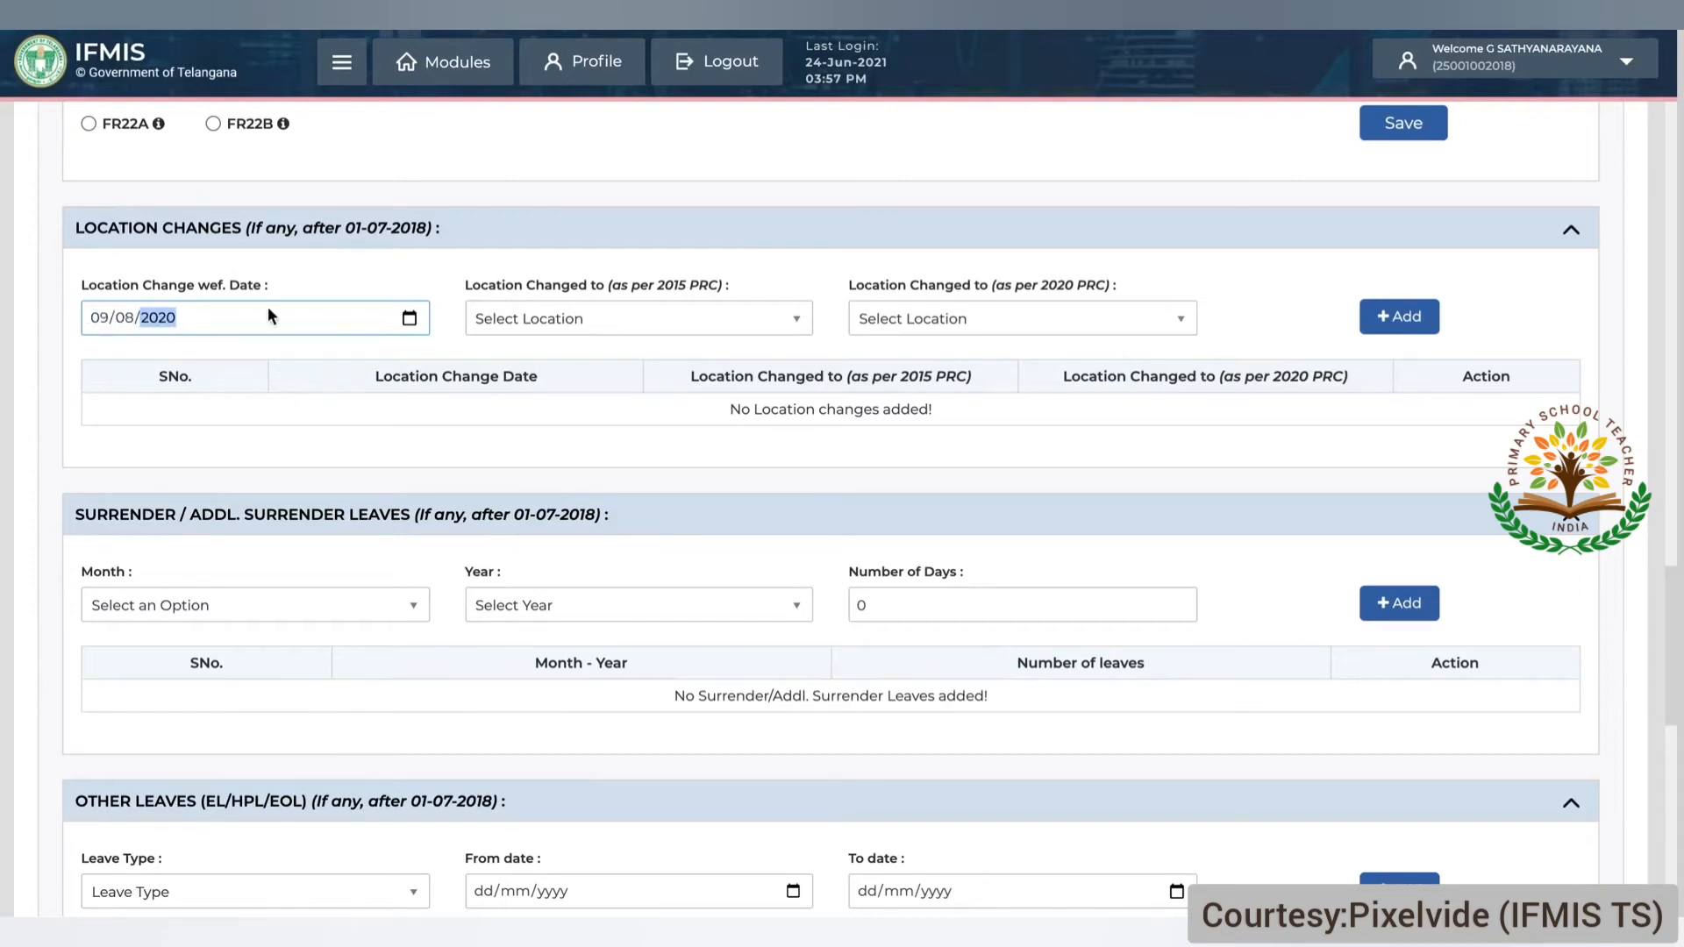
pyautogui.click(500, 324)
pyautogui.write('hu')
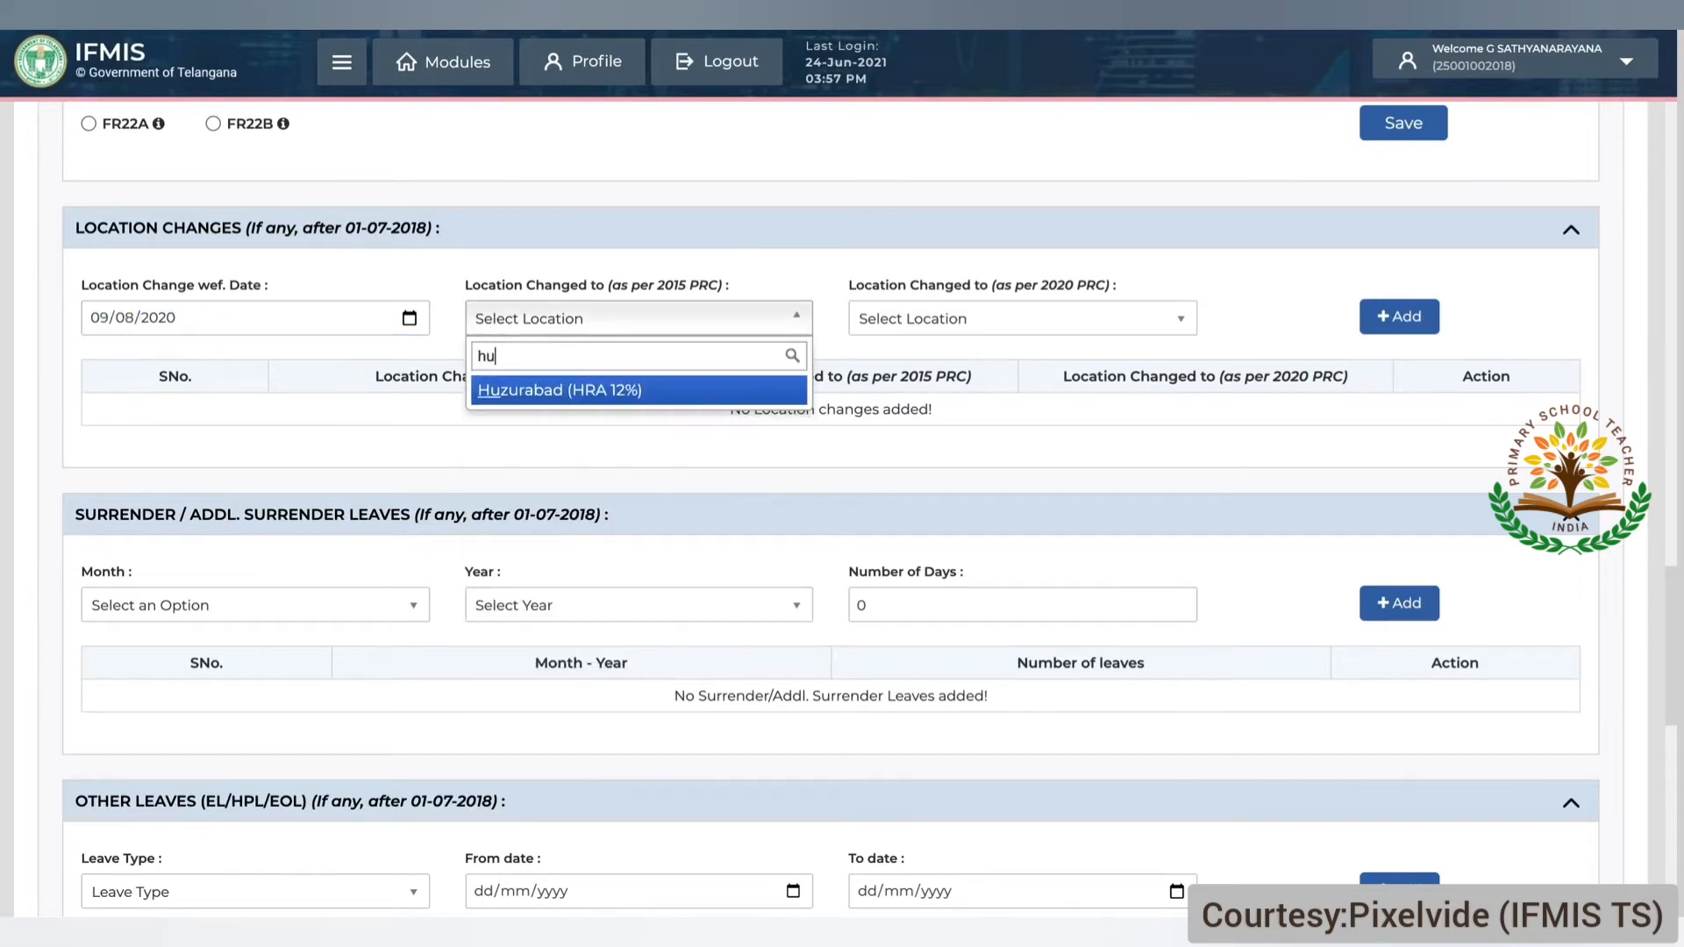
pyautogui.click(556, 389)
pyautogui.click(863, 318)
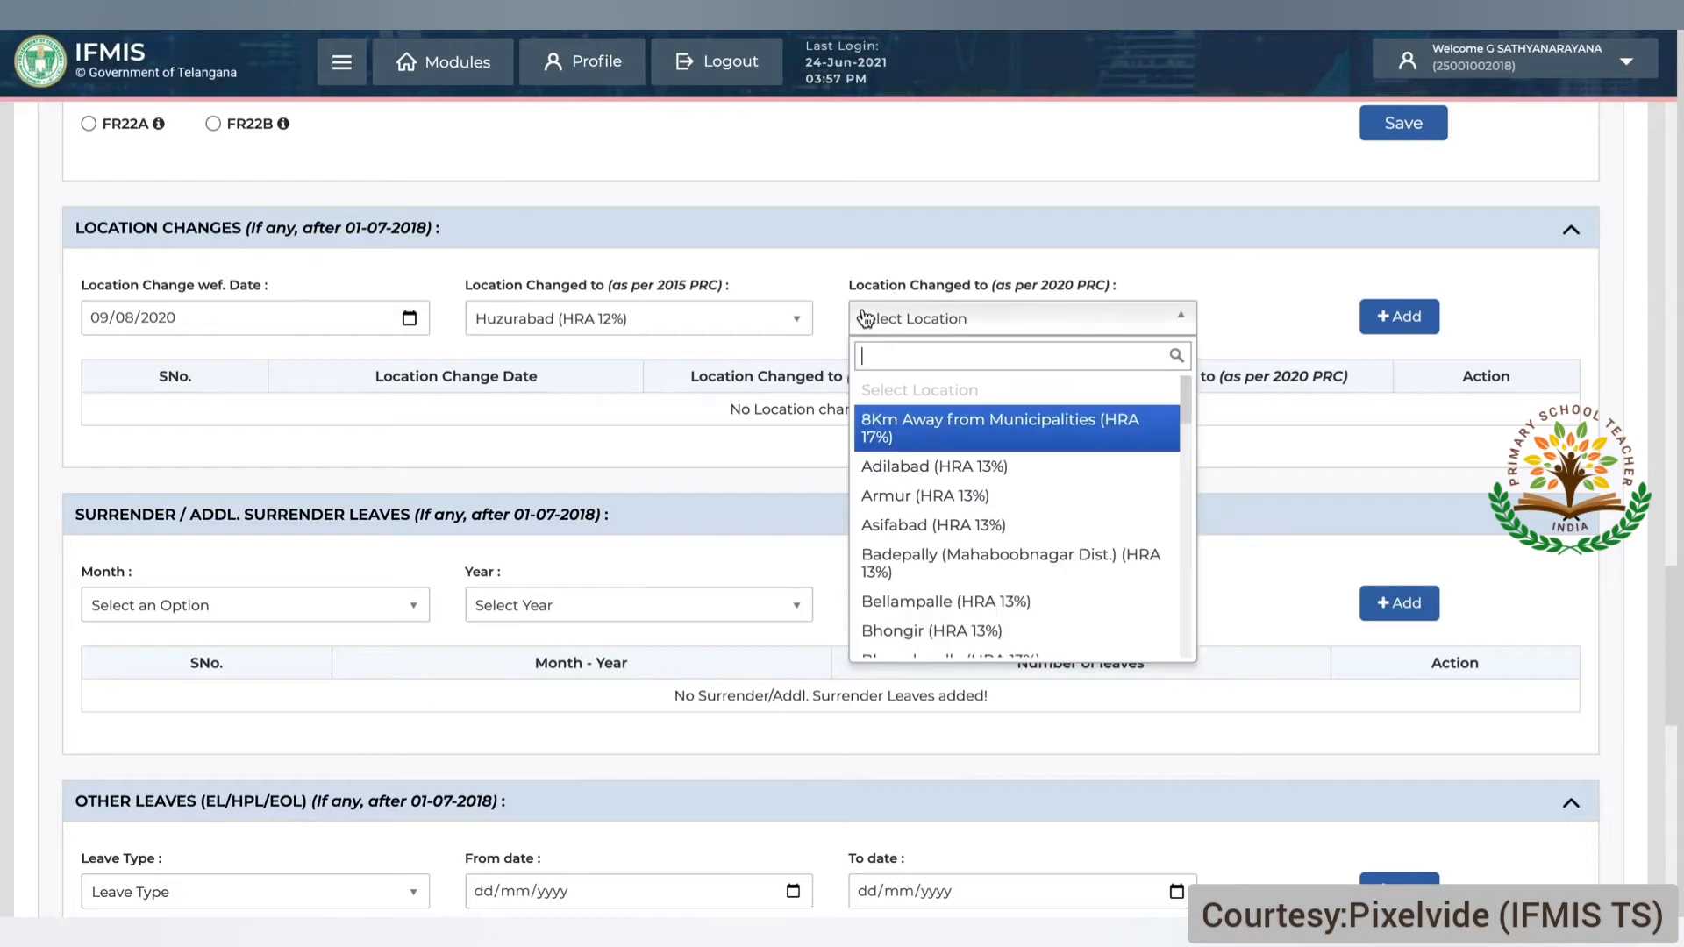
pyautogui.write('gre')
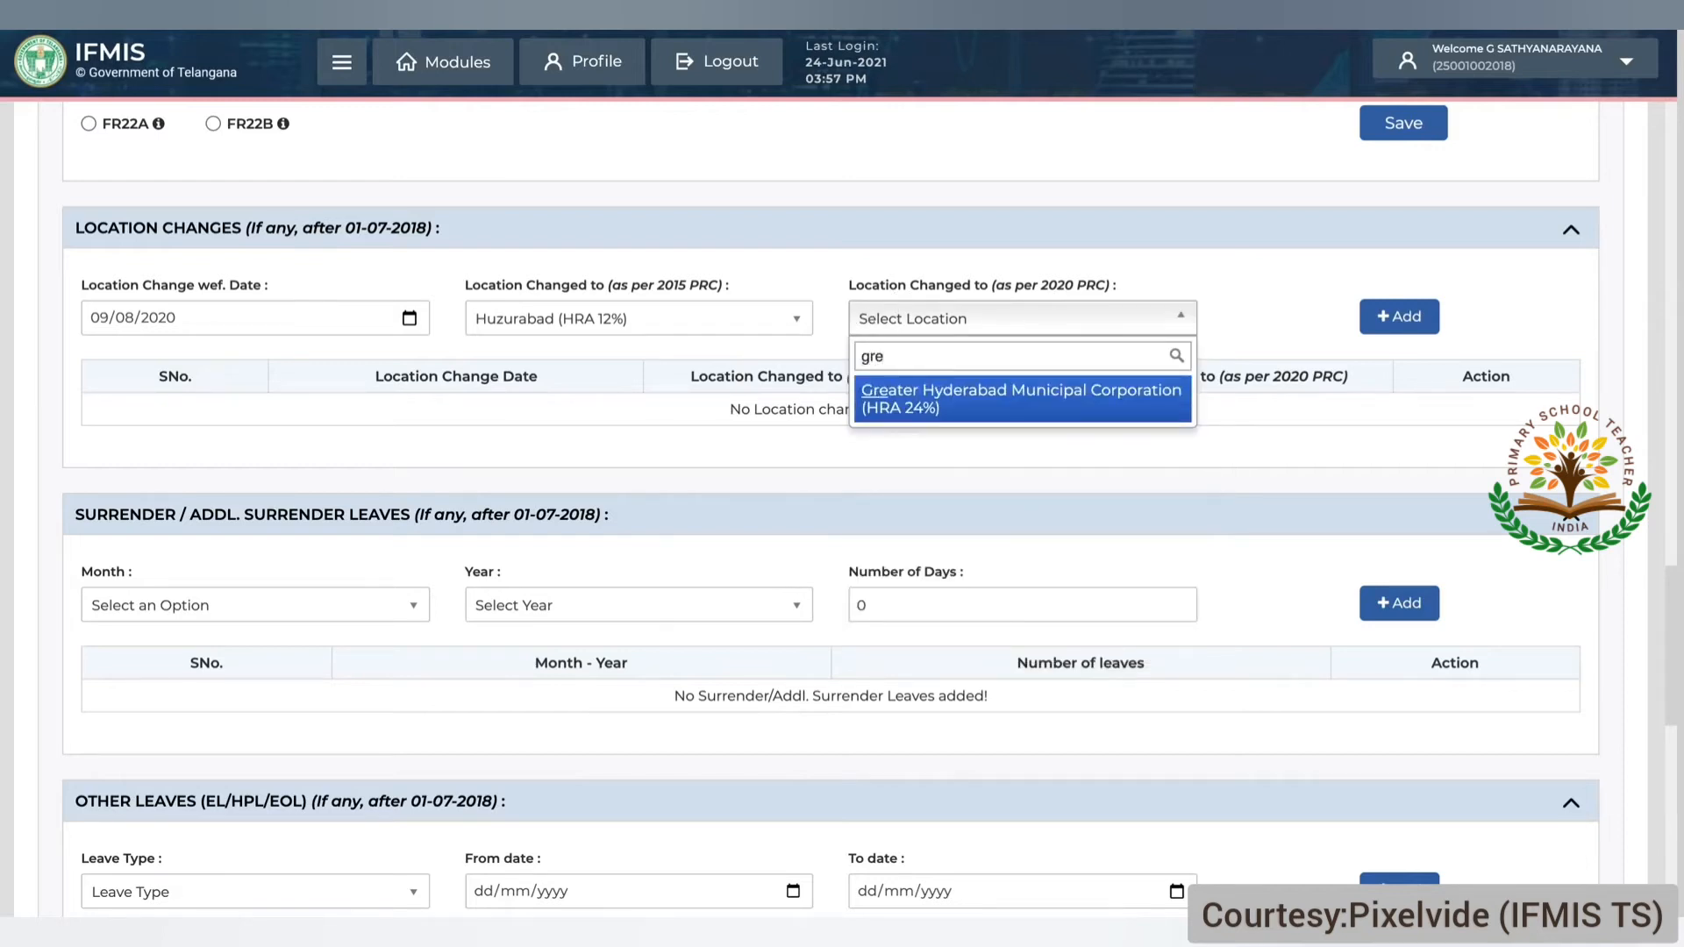
pyautogui.click(904, 393)
pyautogui.click(1394, 317)
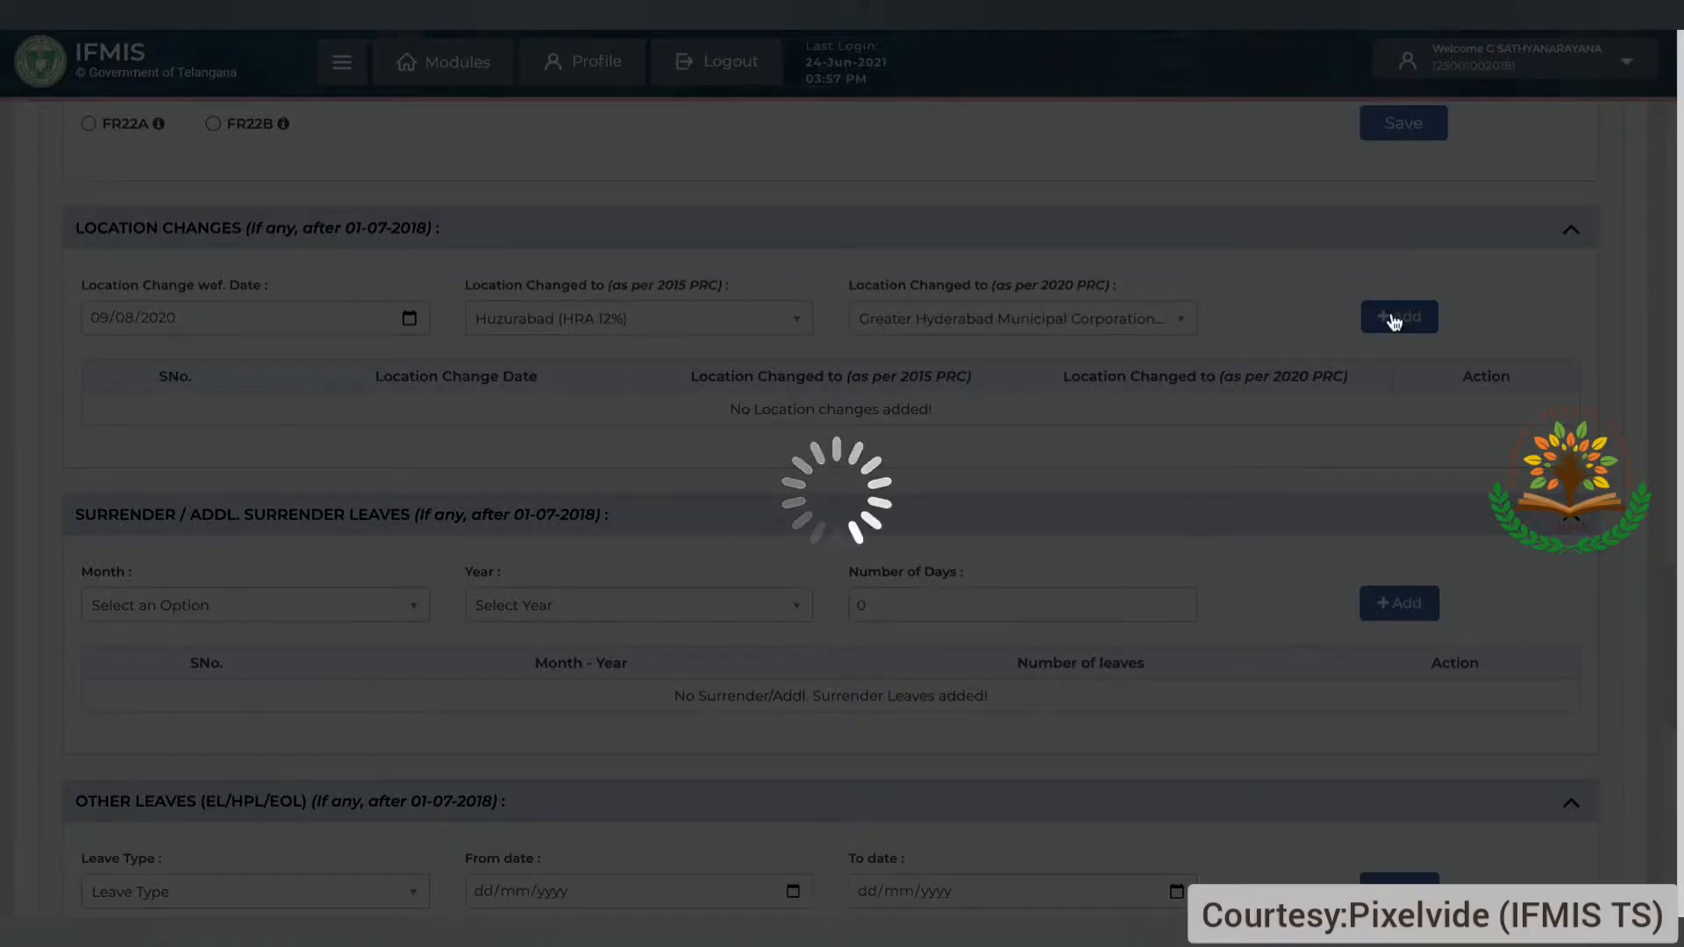
pyautogui.scroll(-2, 847, 566)
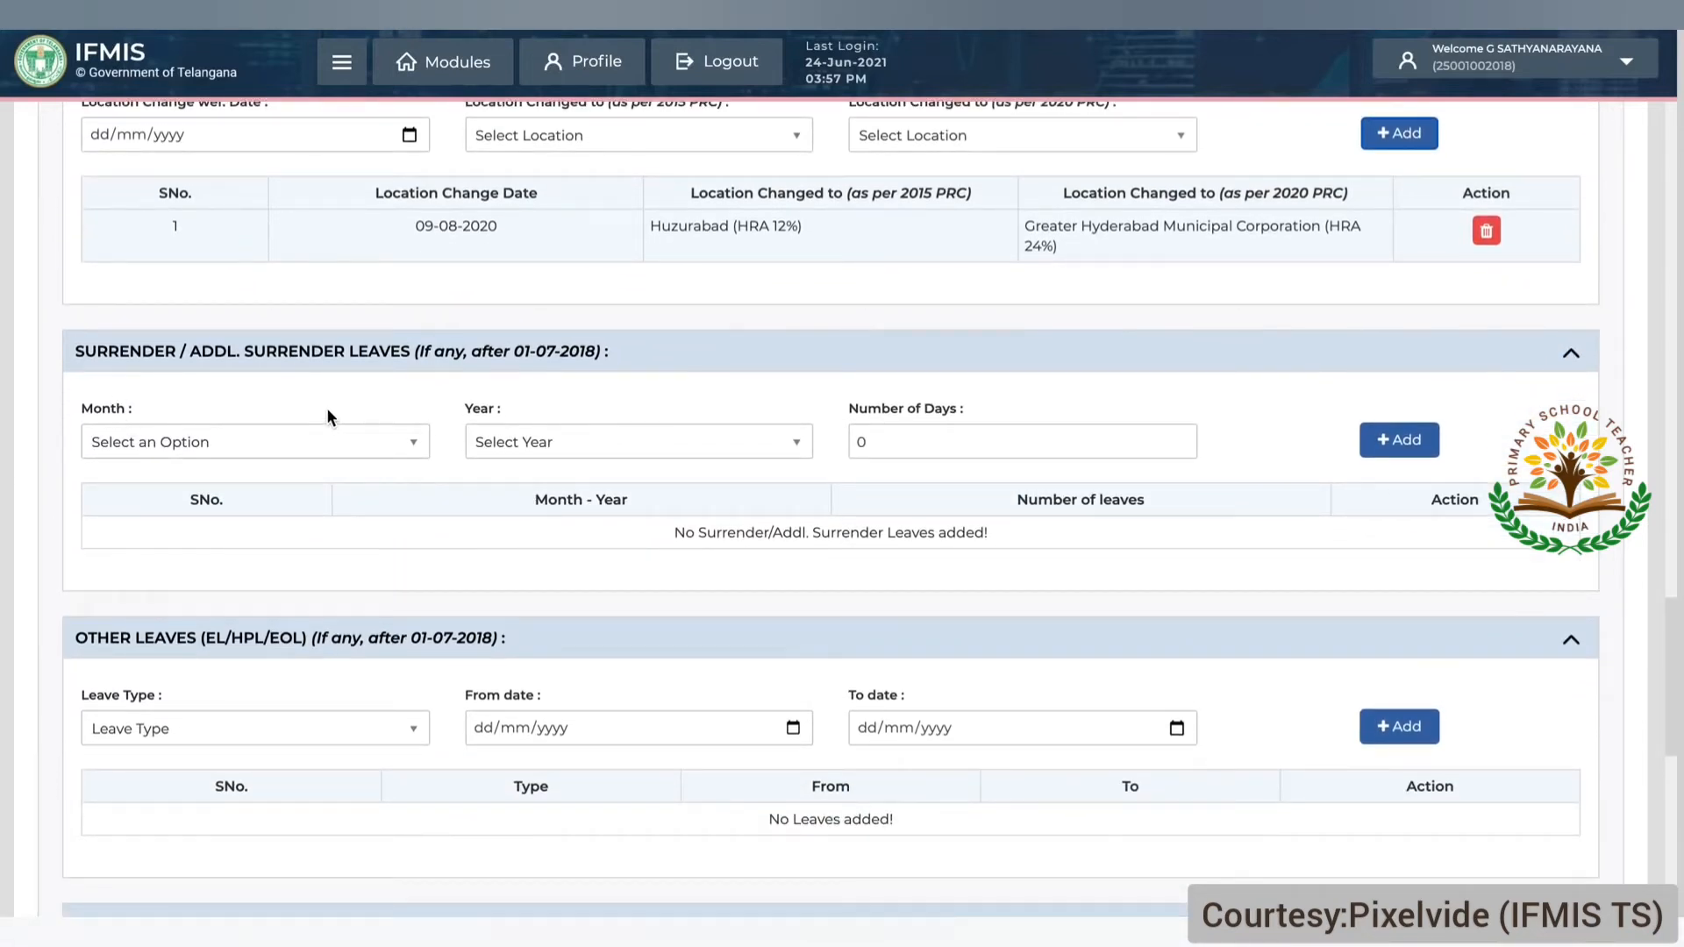
# Step: Try a 15-day surrender leave for March 2018 and dismiss the too-early warning
pyautogui.click(274, 452)
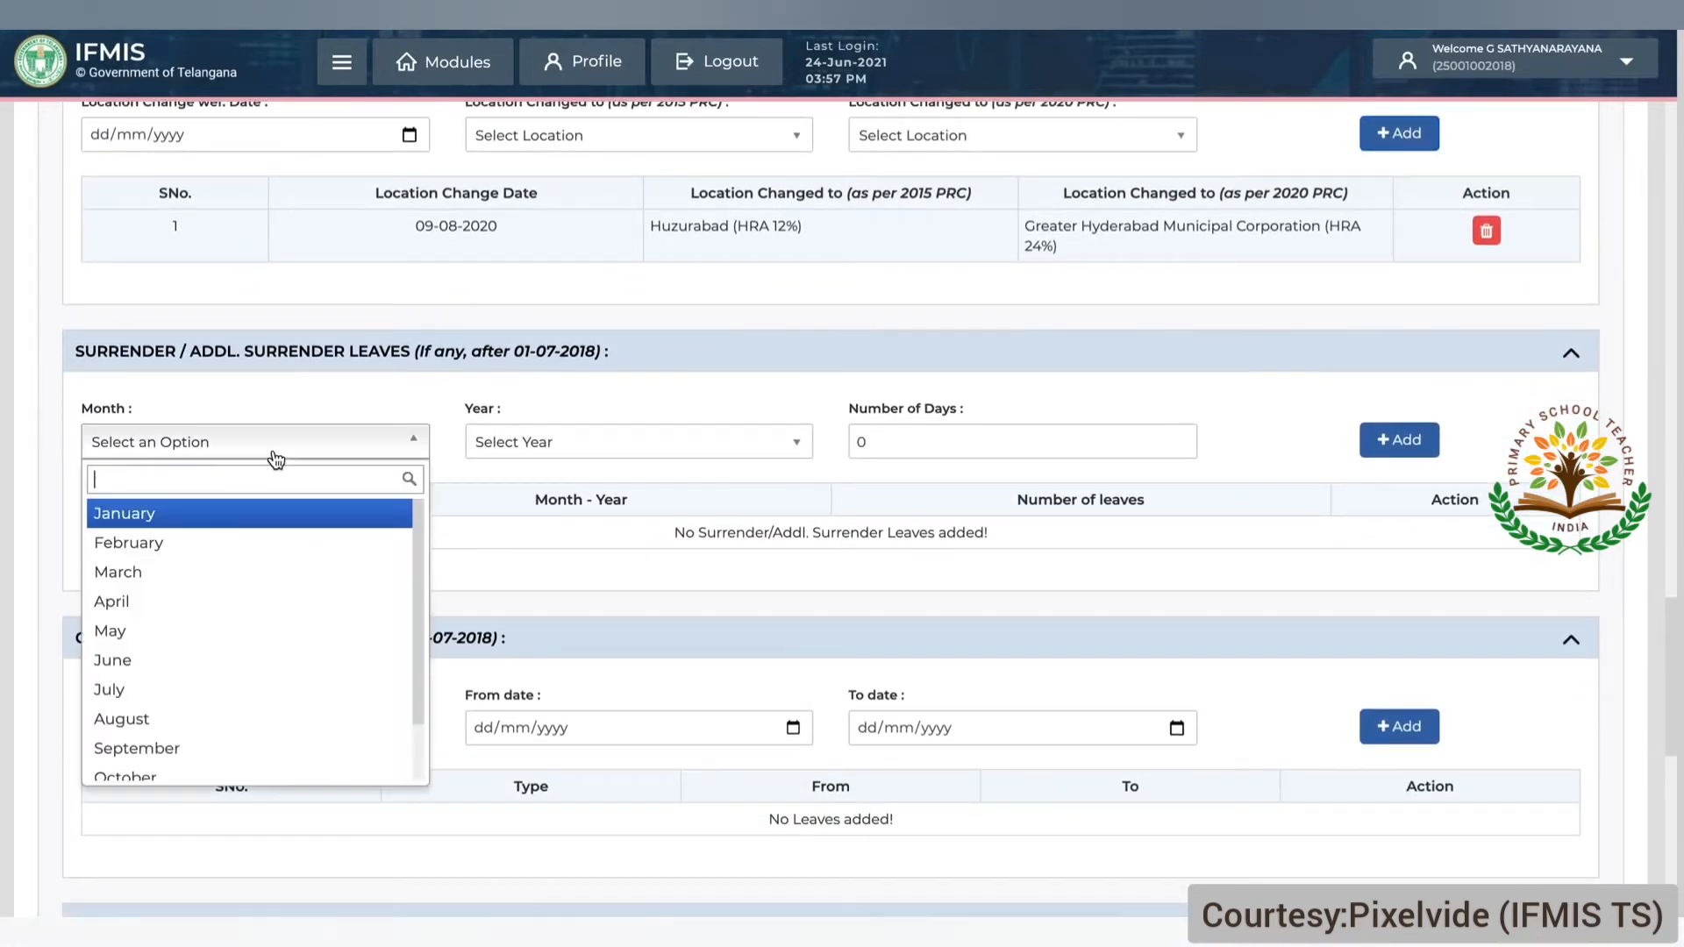
pyautogui.click(271, 572)
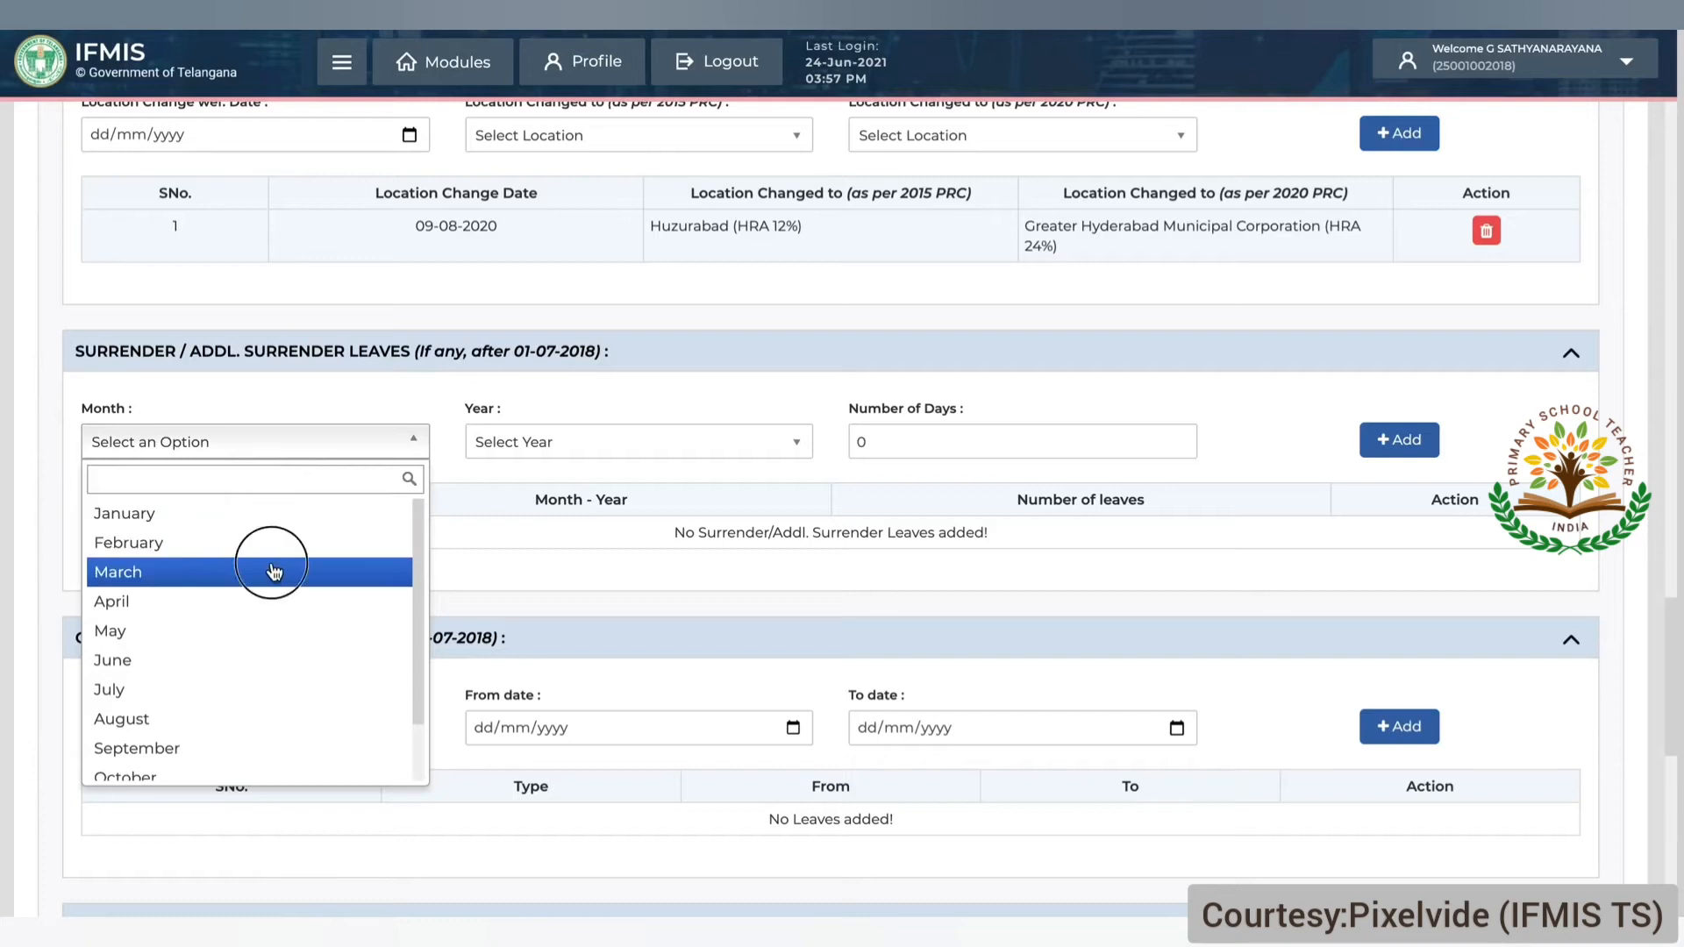
pyautogui.click(503, 458)
pyautogui.click(520, 539)
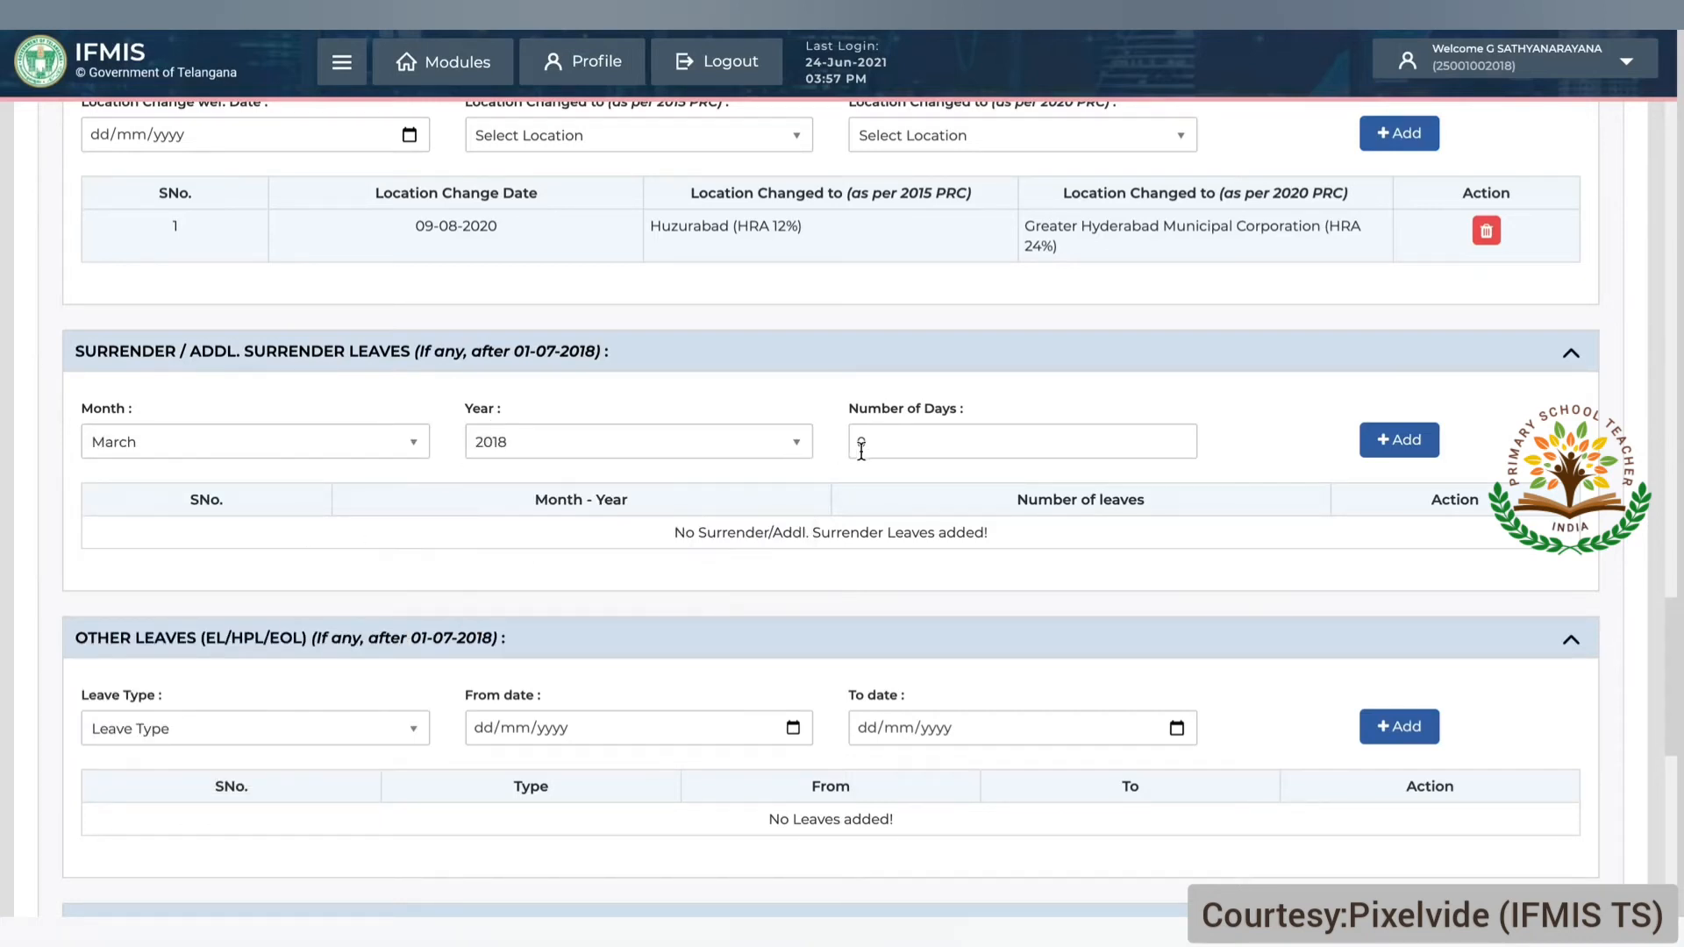
pyautogui.click(887, 439)
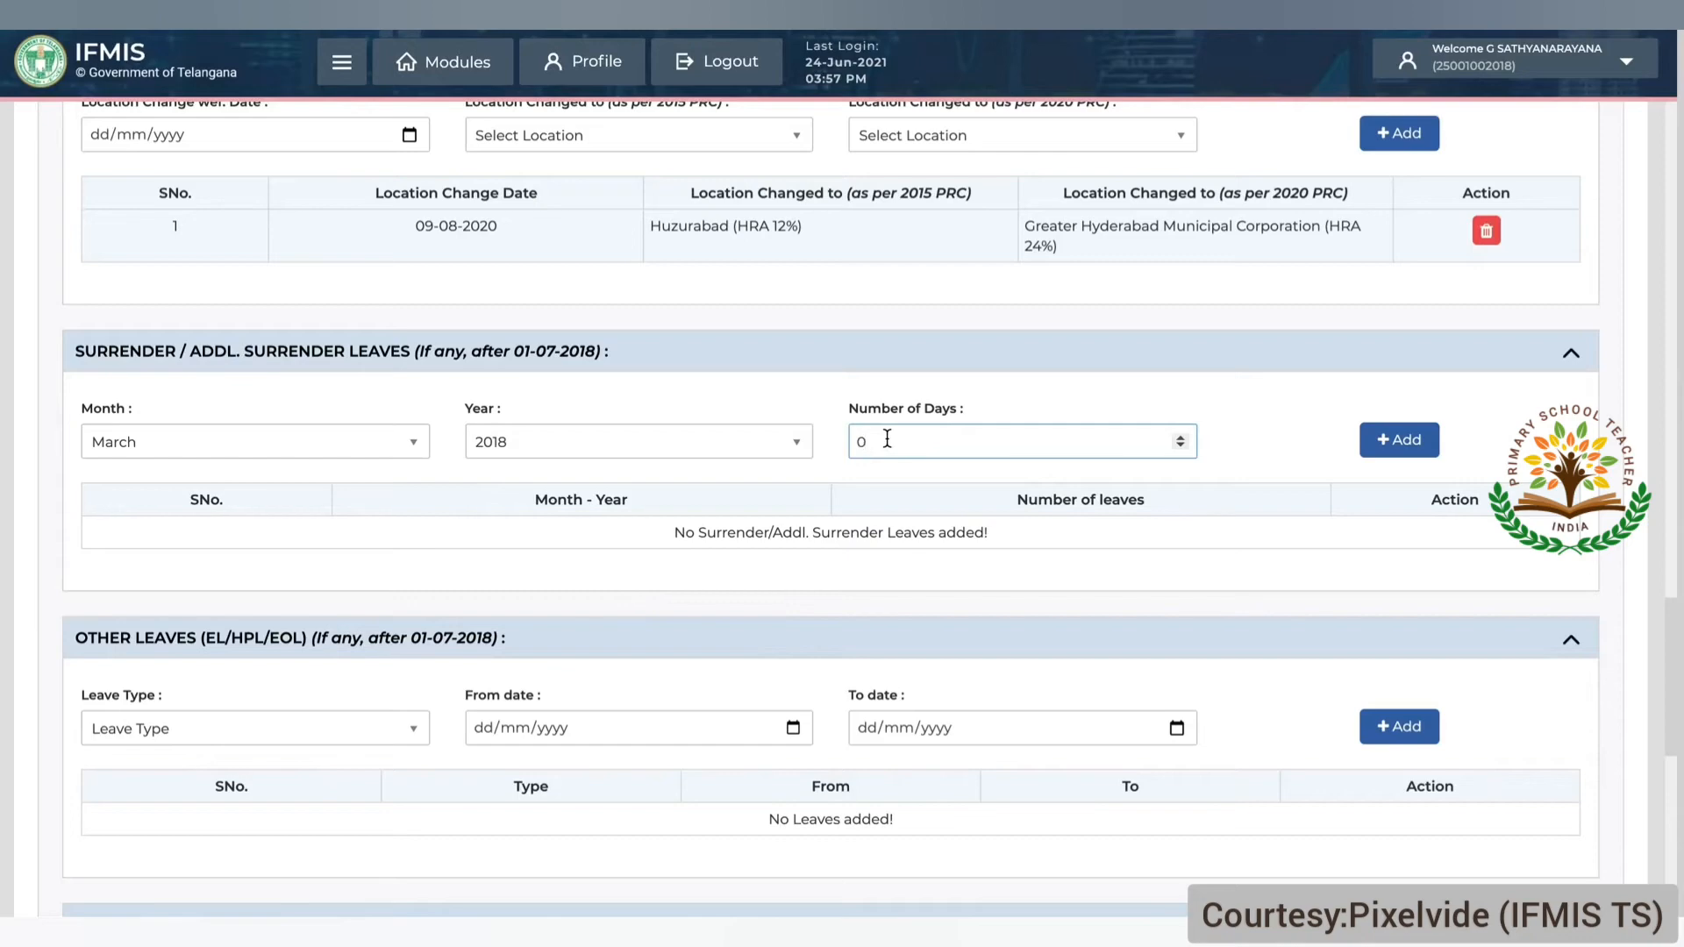
pyautogui.press('BackSpace')
pyautogui.write('15')
pyautogui.click(1379, 454)
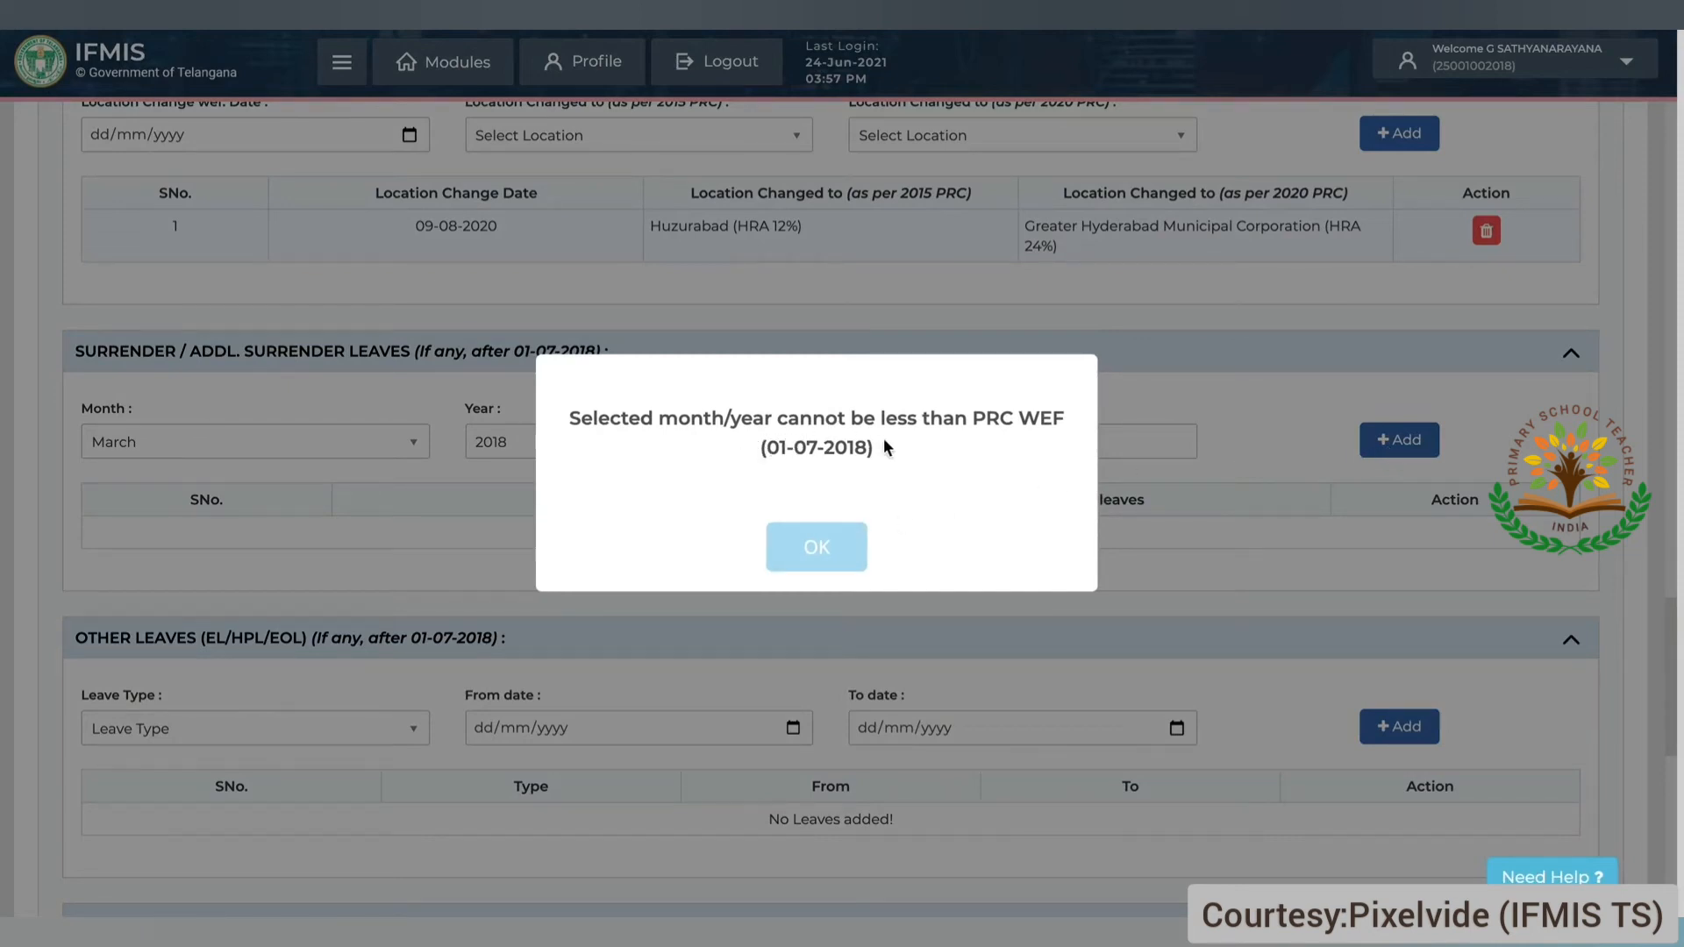
pyautogui.click(826, 537)
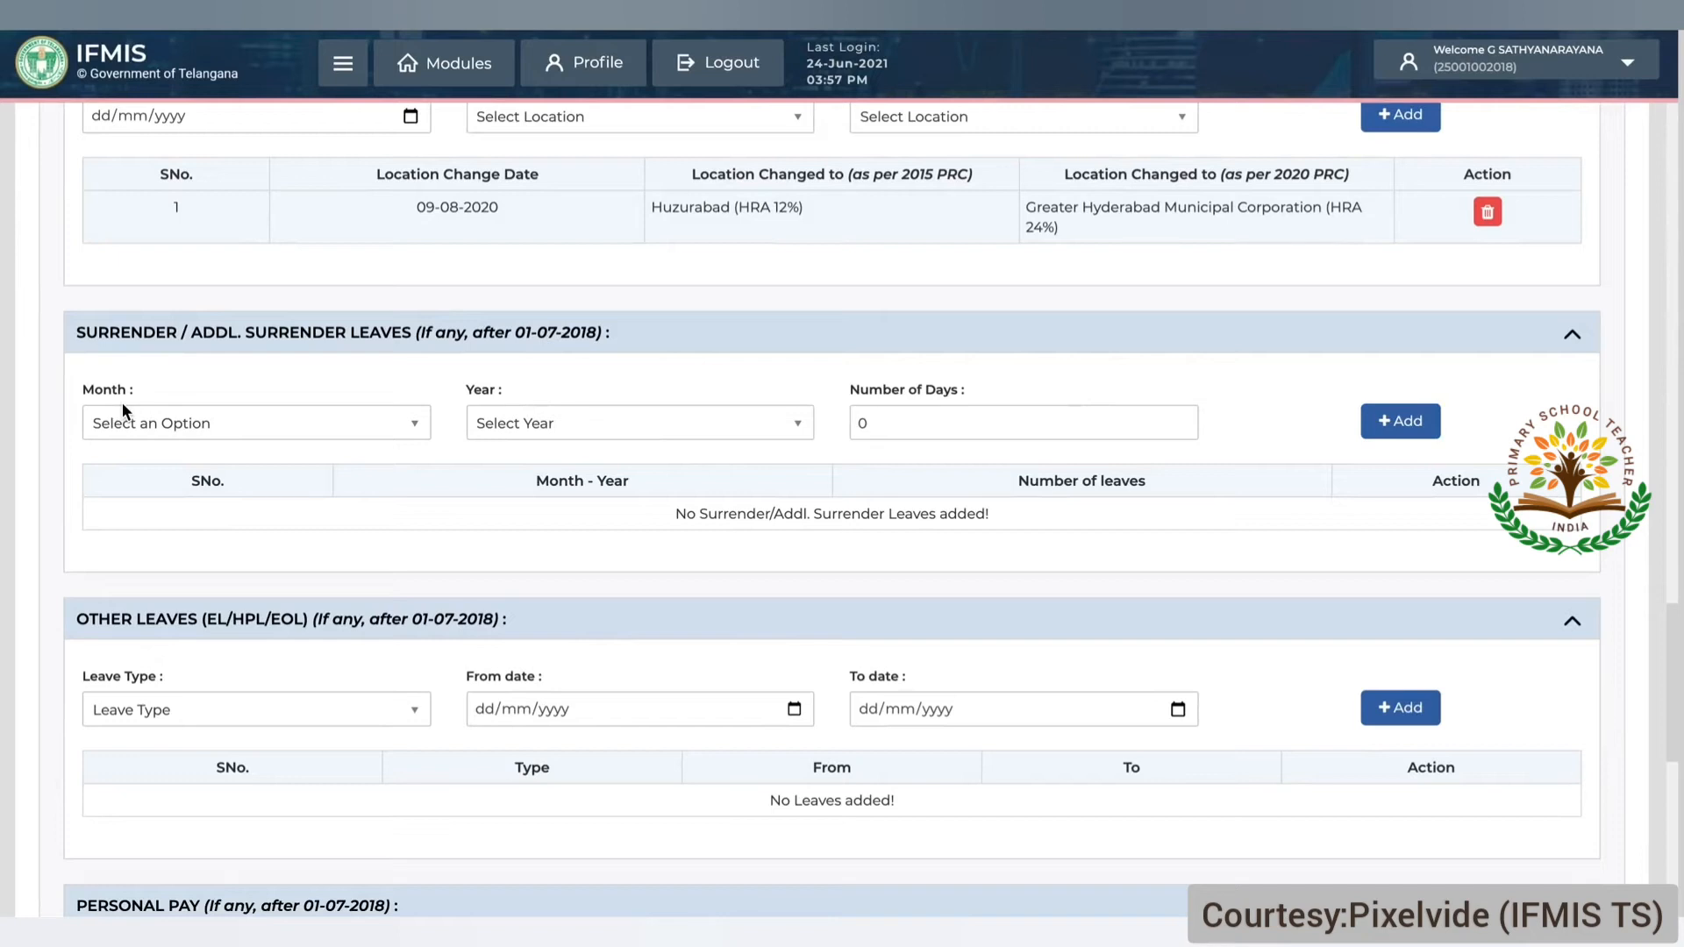
# Step: Add a 15-day surrender leave entry for September 2019
pyautogui.click(123, 412)
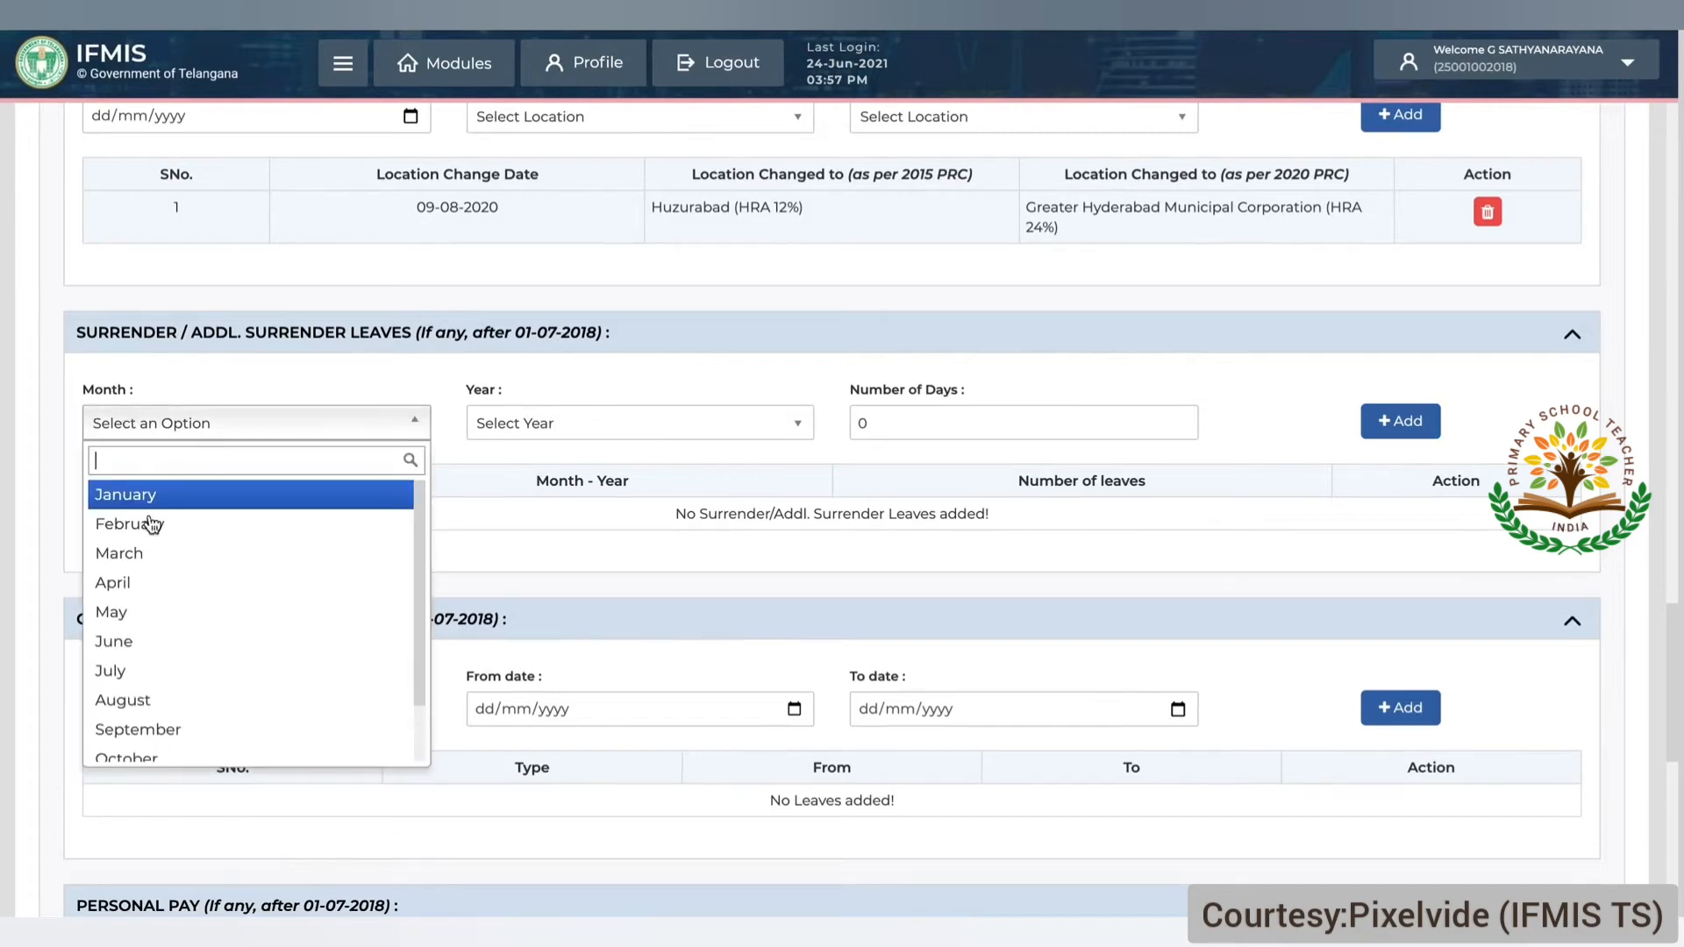
pyautogui.scroll(-1, 168, 608)
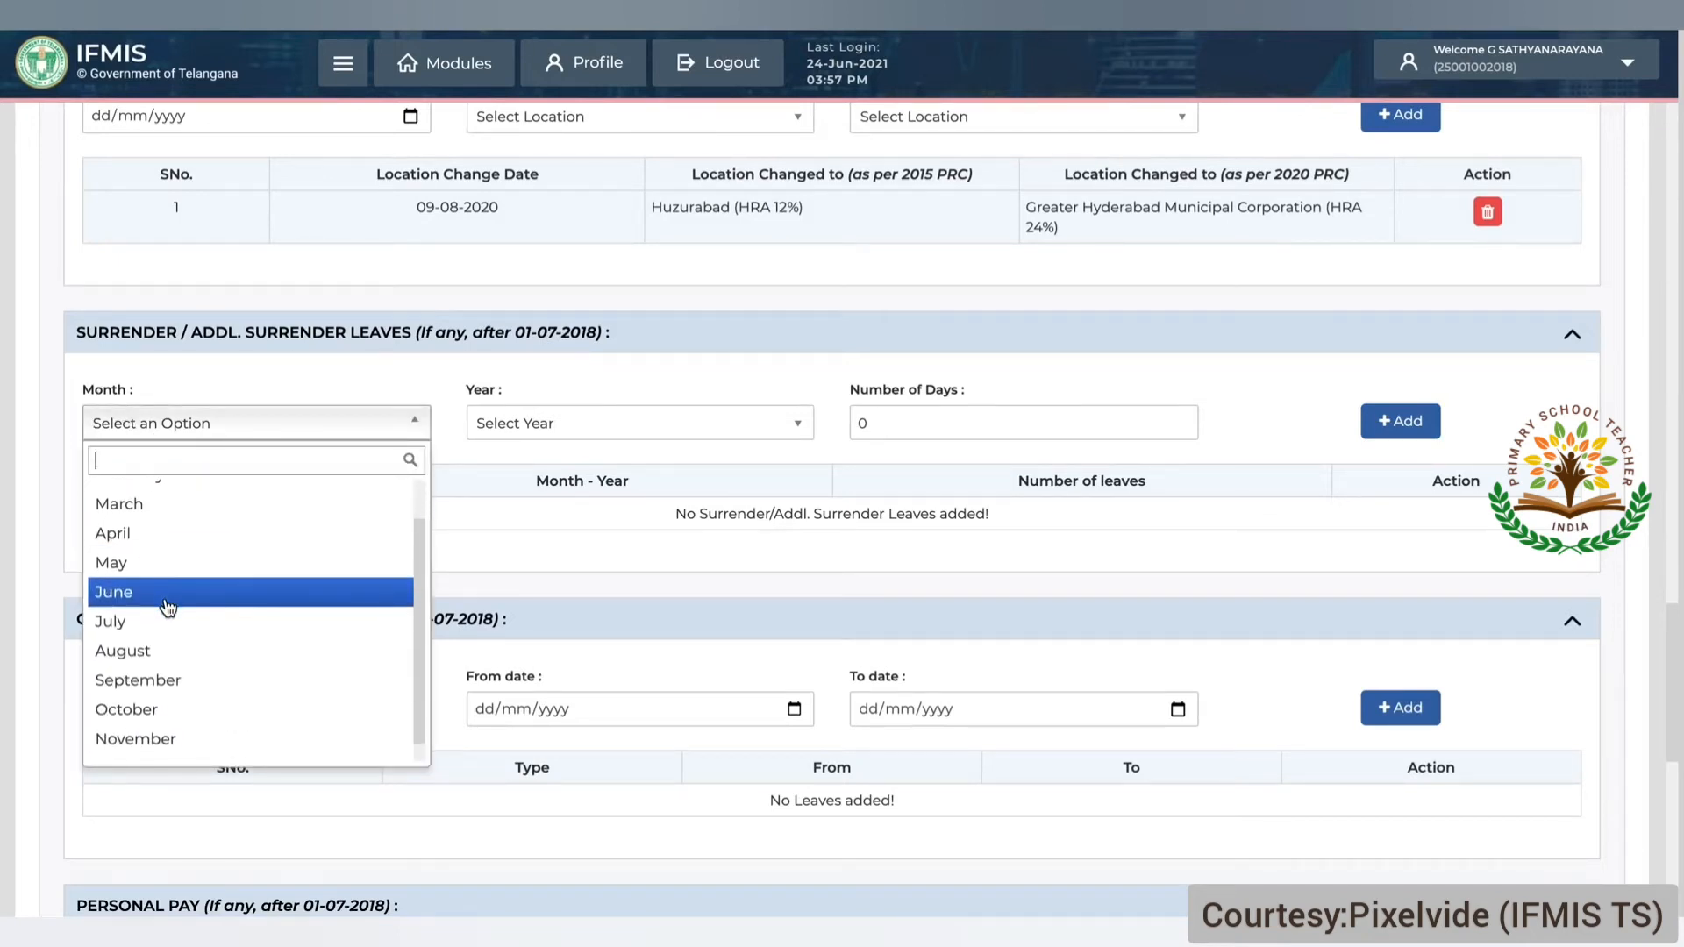
pyautogui.click(176, 688)
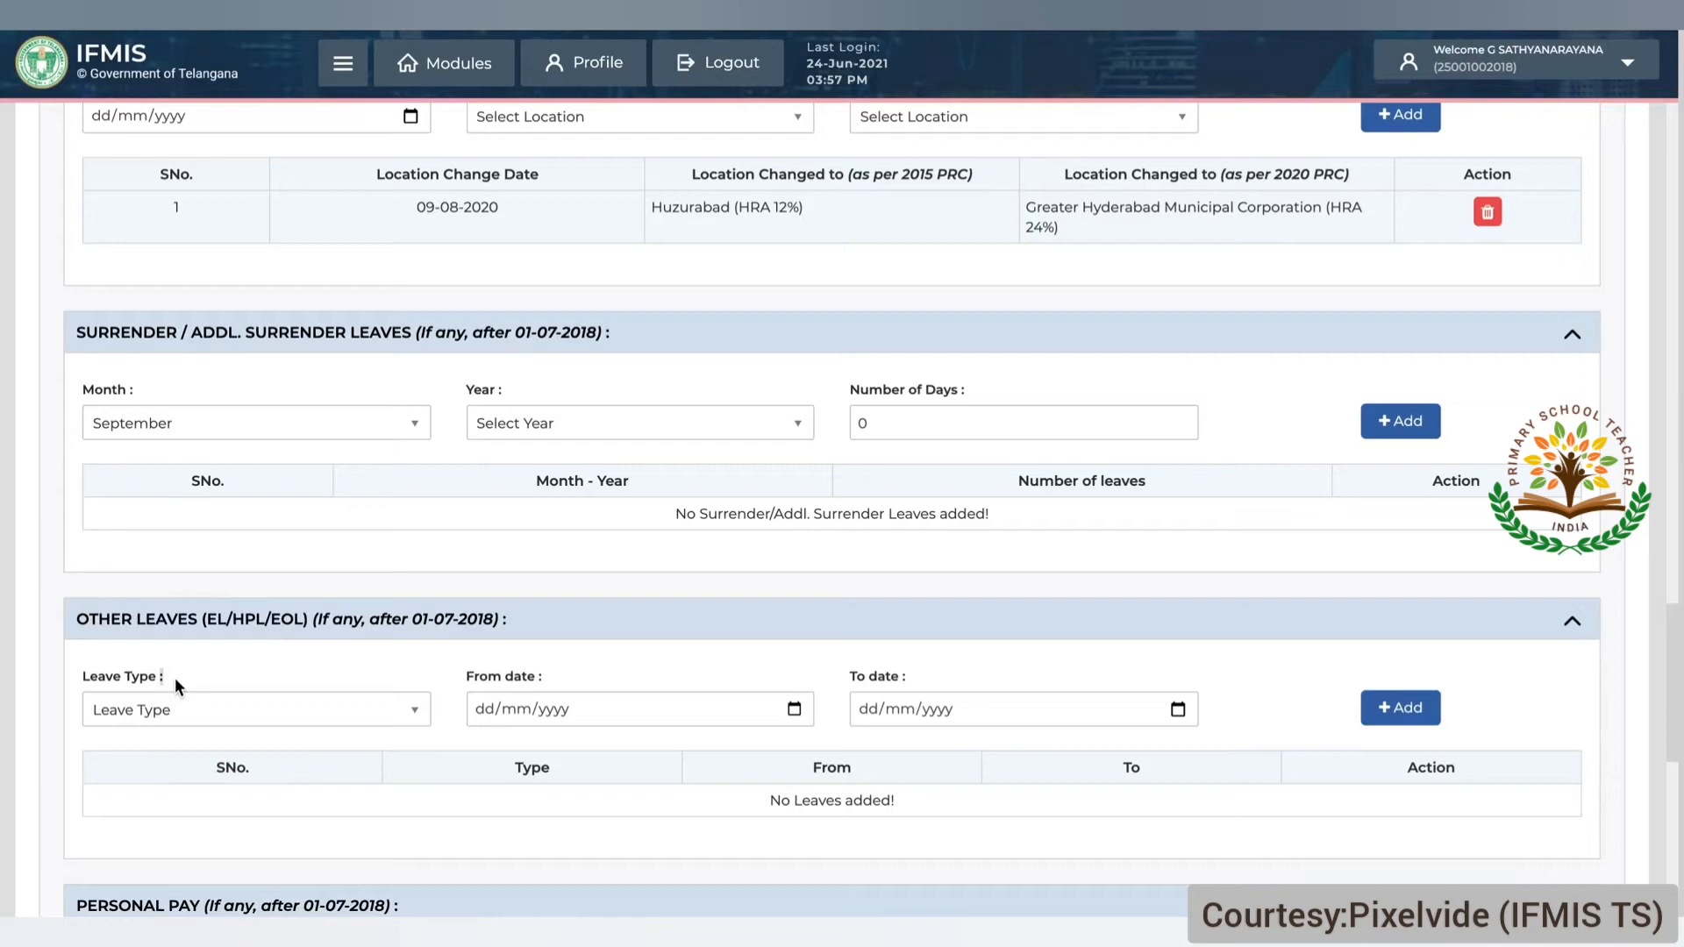
pyautogui.click(570, 429)
pyautogui.click(574, 555)
pyautogui.click(930, 433)
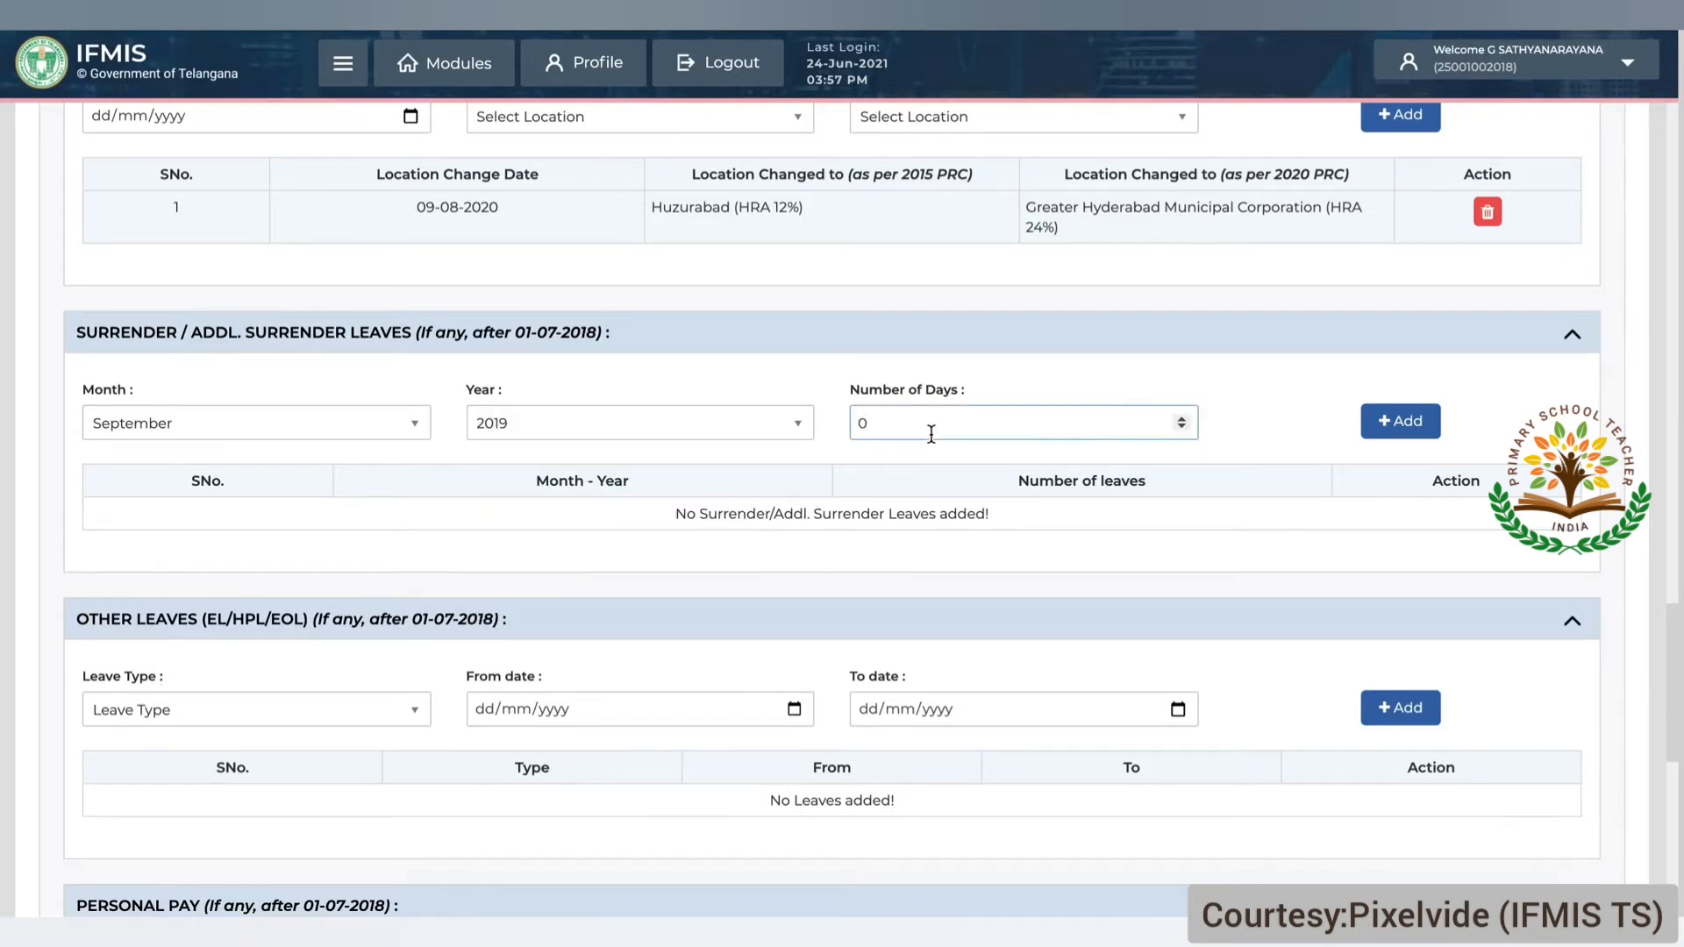
pyautogui.press('BackSpace')
pyautogui.write('15')
pyautogui.click(1374, 422)
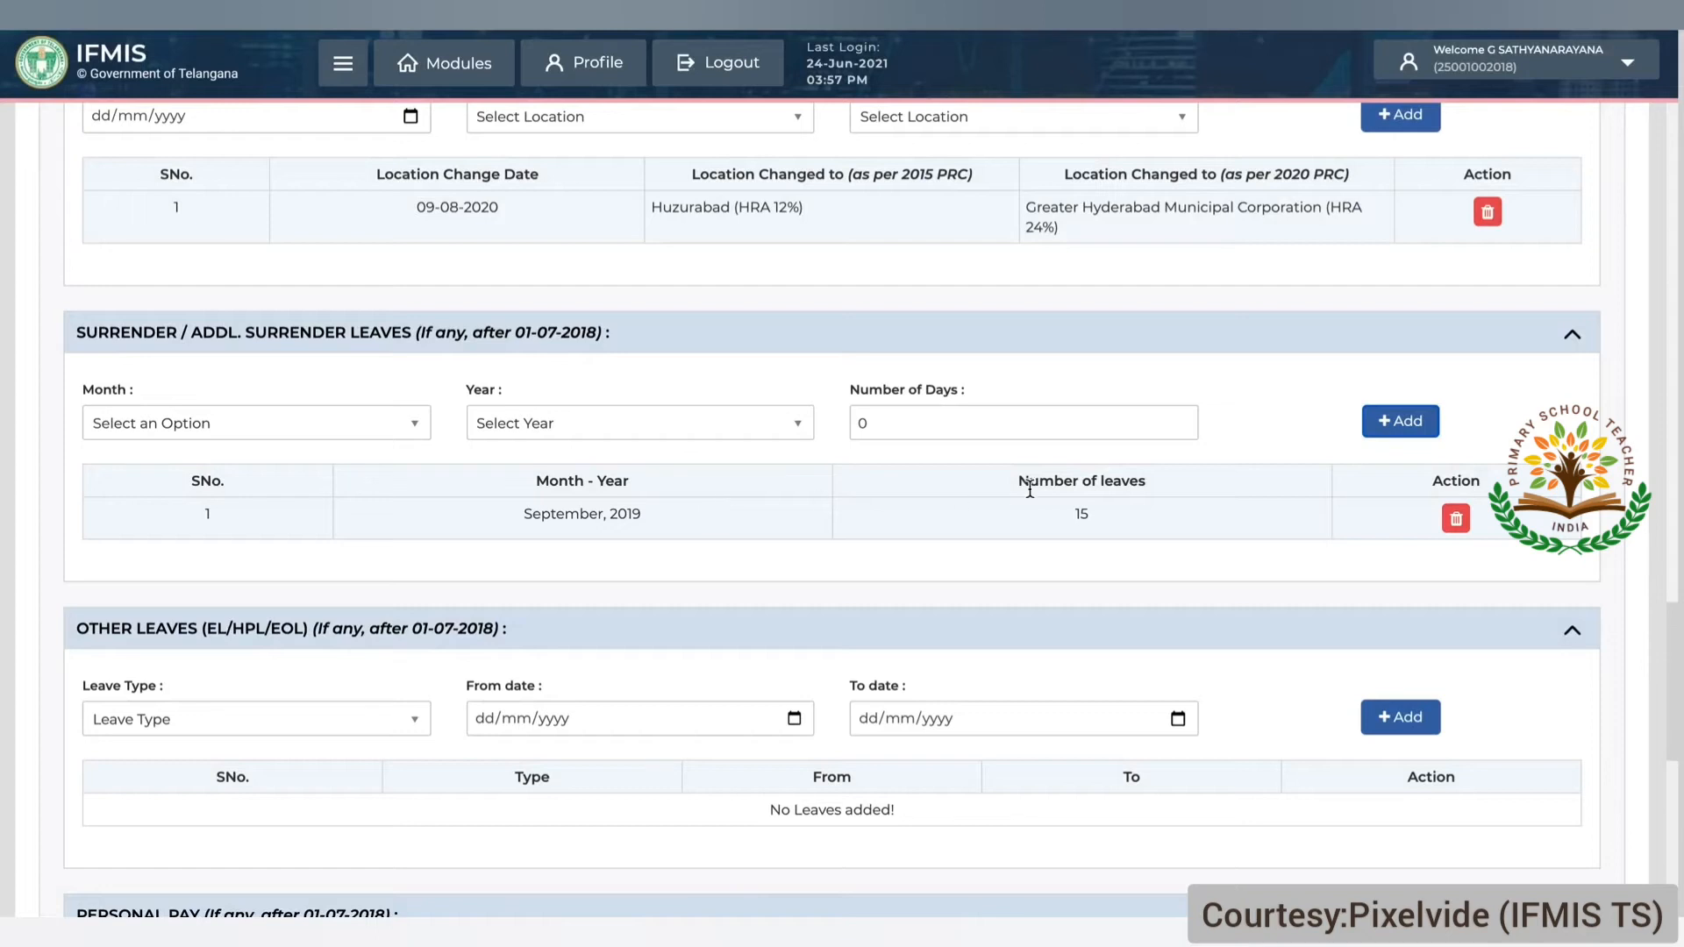
# Step: Try a 15-day entry for August 2021 and dismiss the future-date warning
pyautogui.click(211, 433)
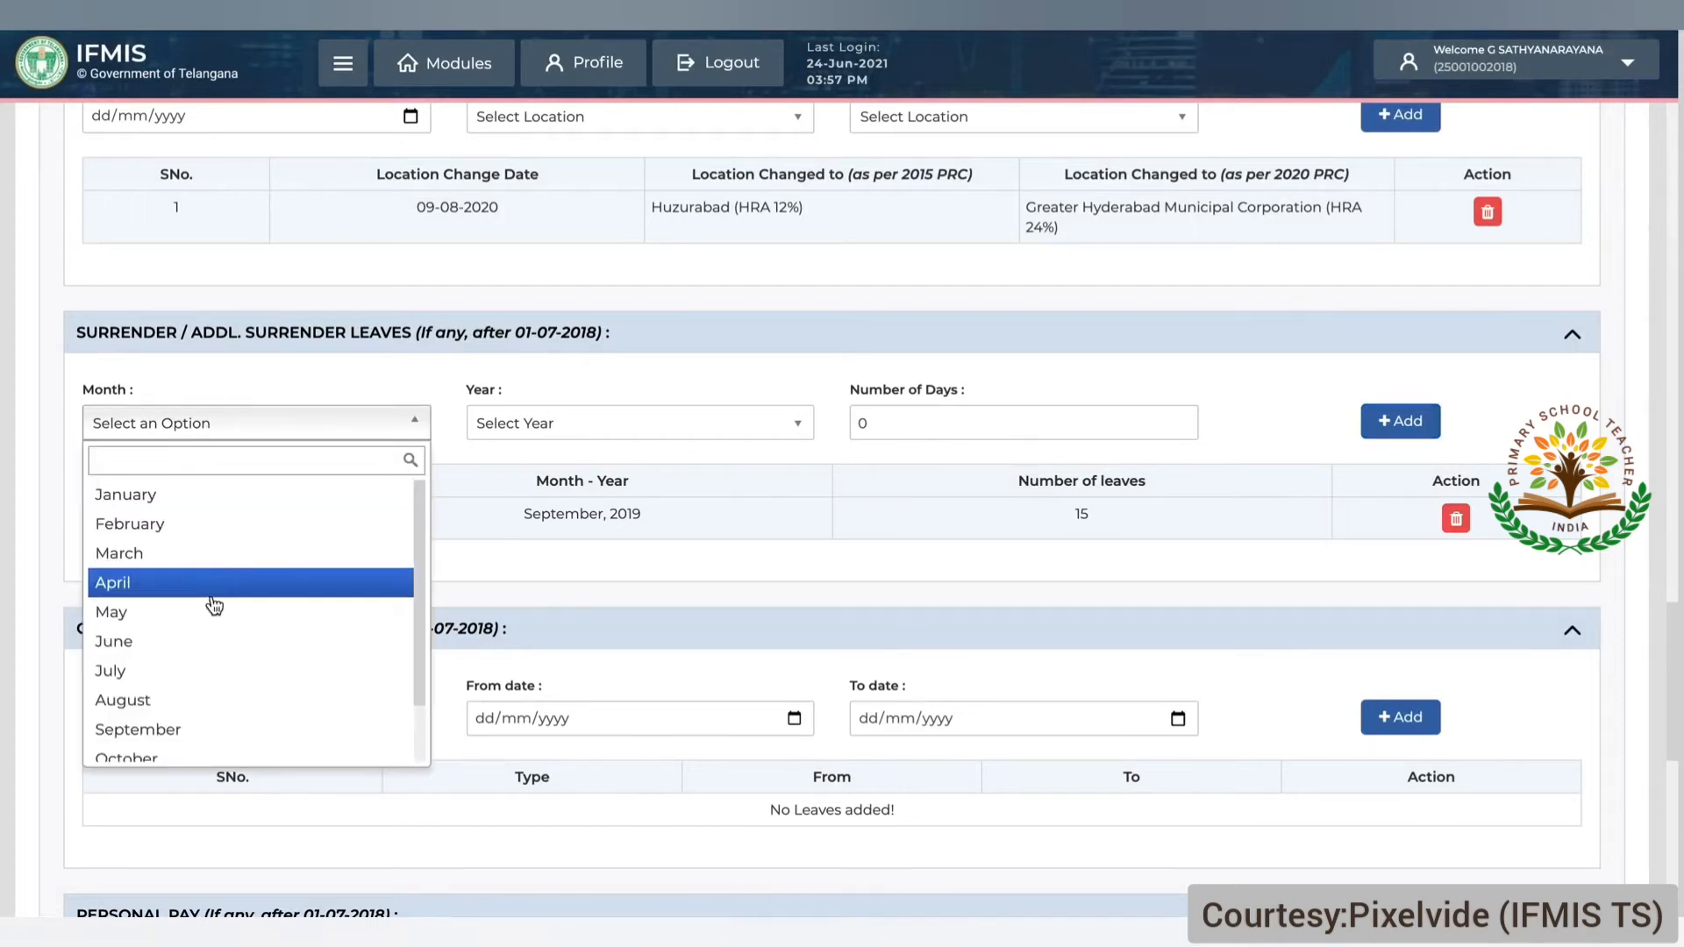
pyautogui.click(219, 706)
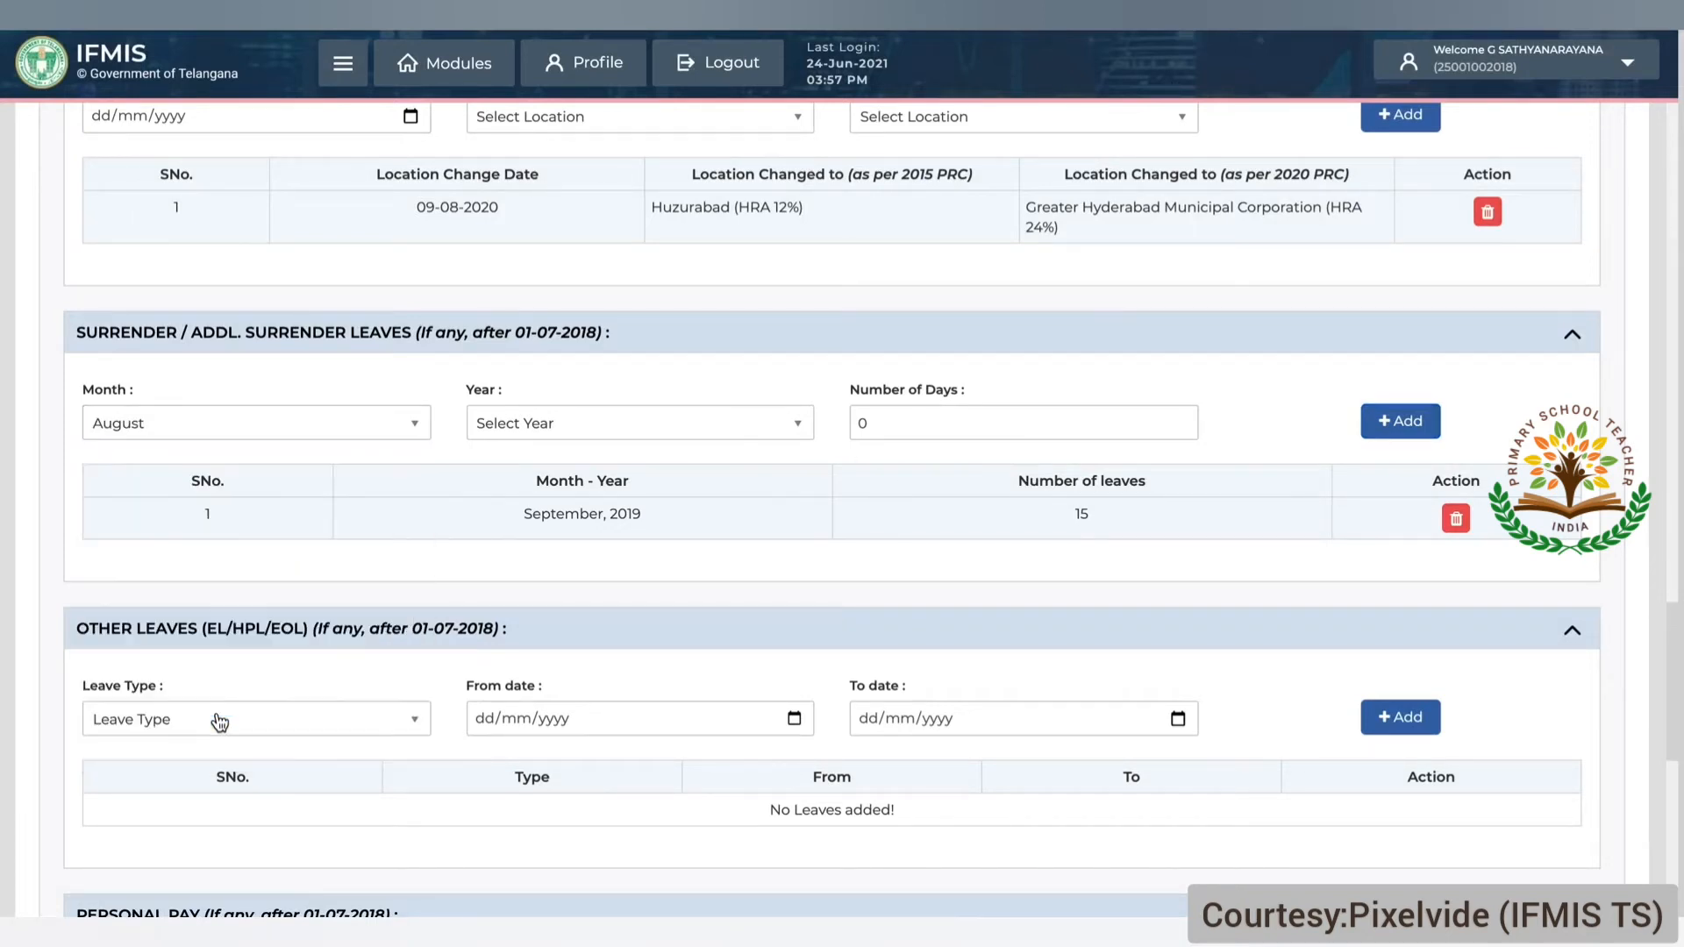
pyautogui.click(578, 437)
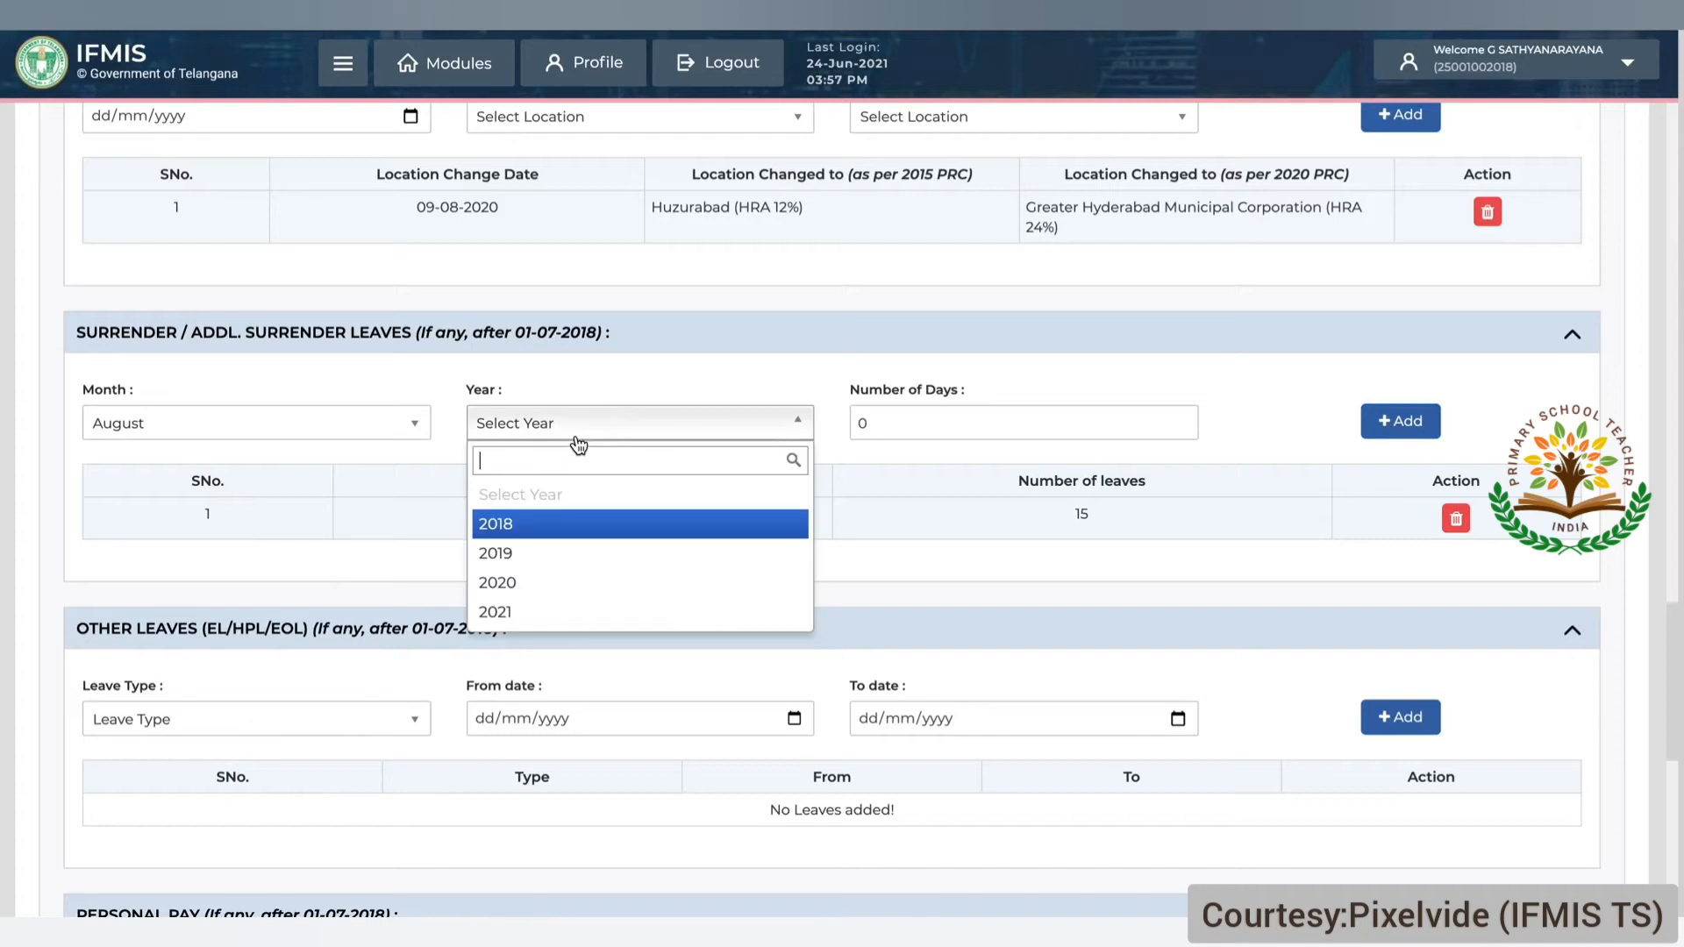
pyautogui.click(576, 611)
pyautogui.press('BackSpace')
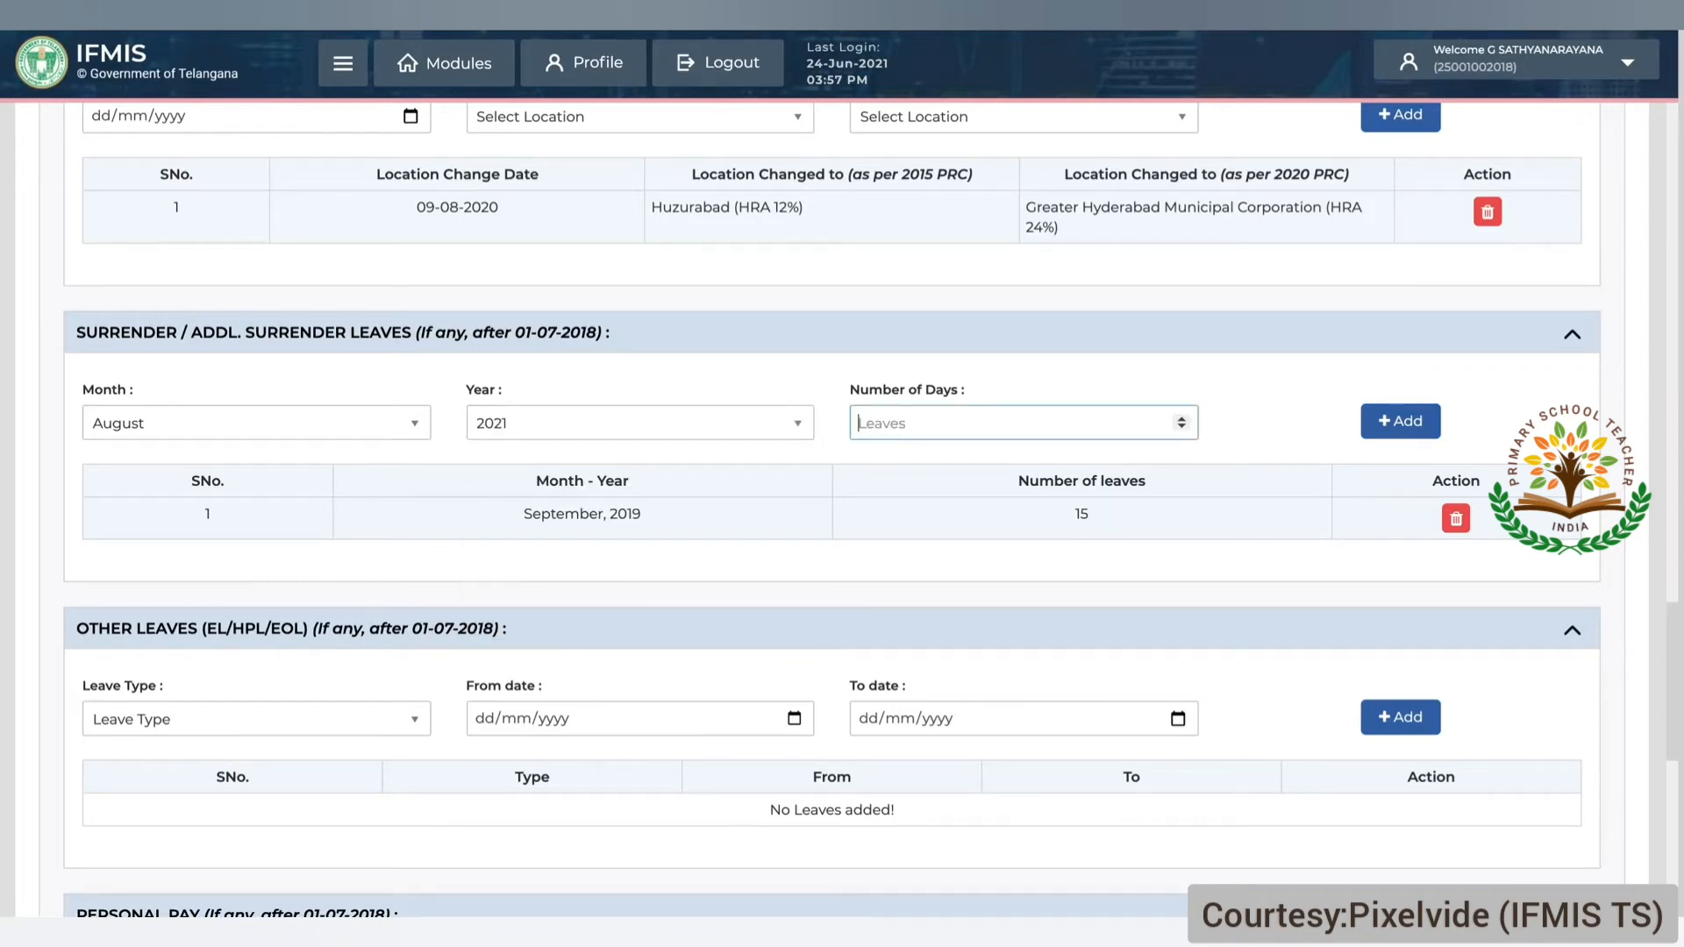
pyautogui.write('15')
pyautogui.click(1205, 371)
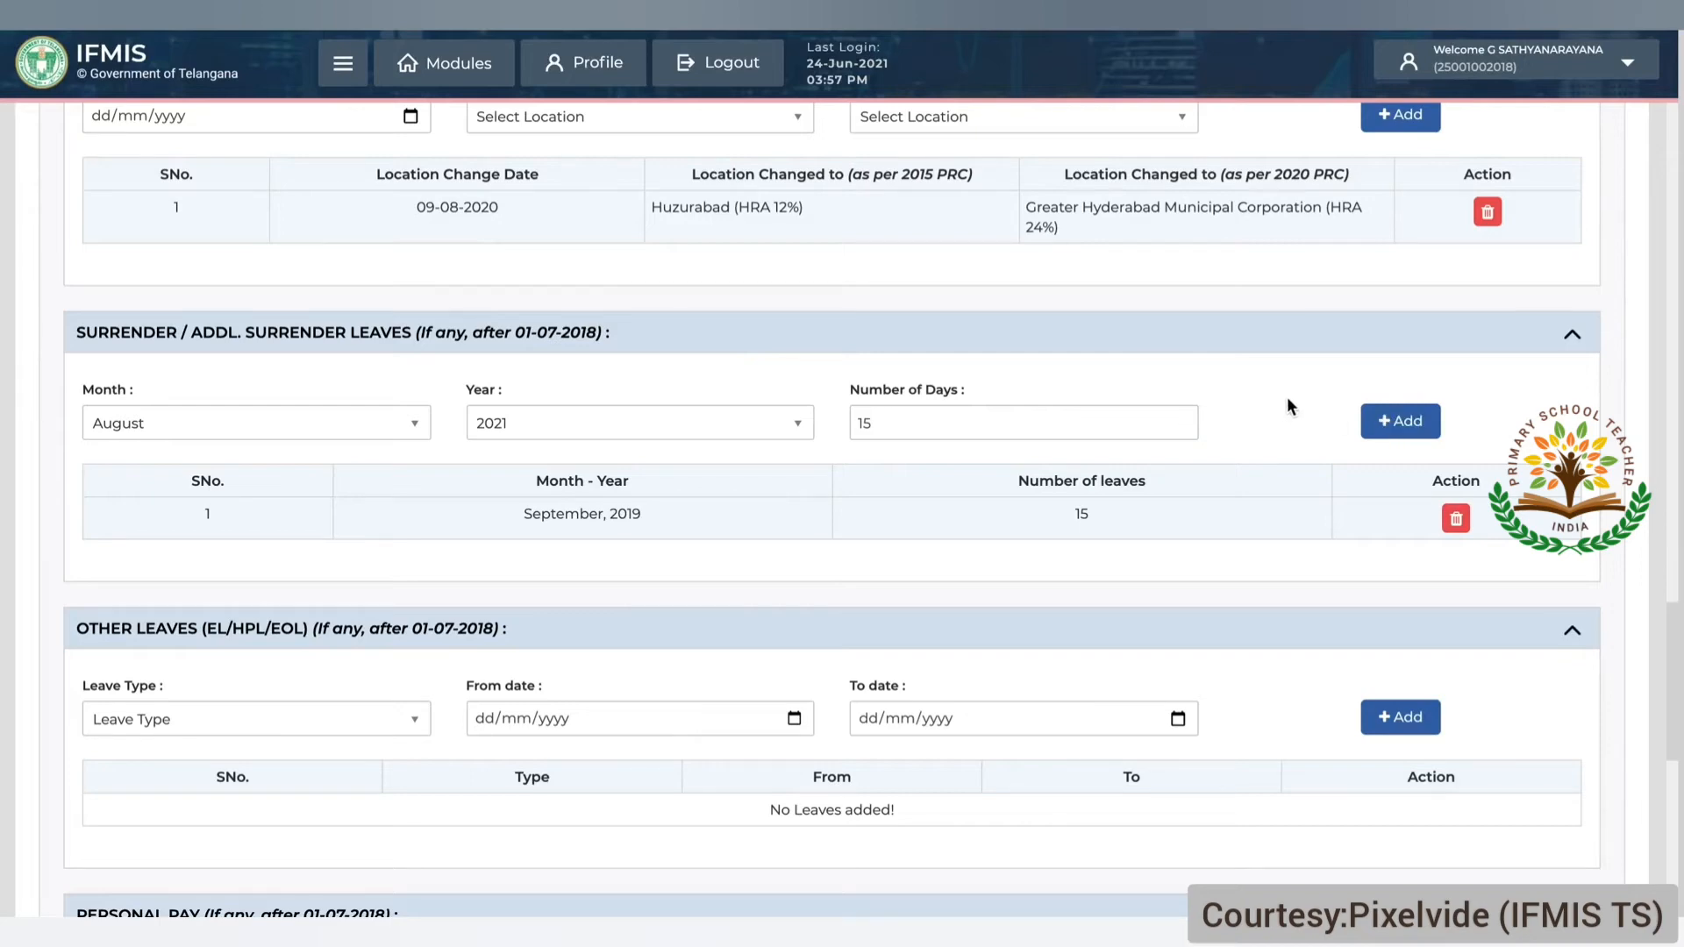
pyautogui.click(1395, 422)
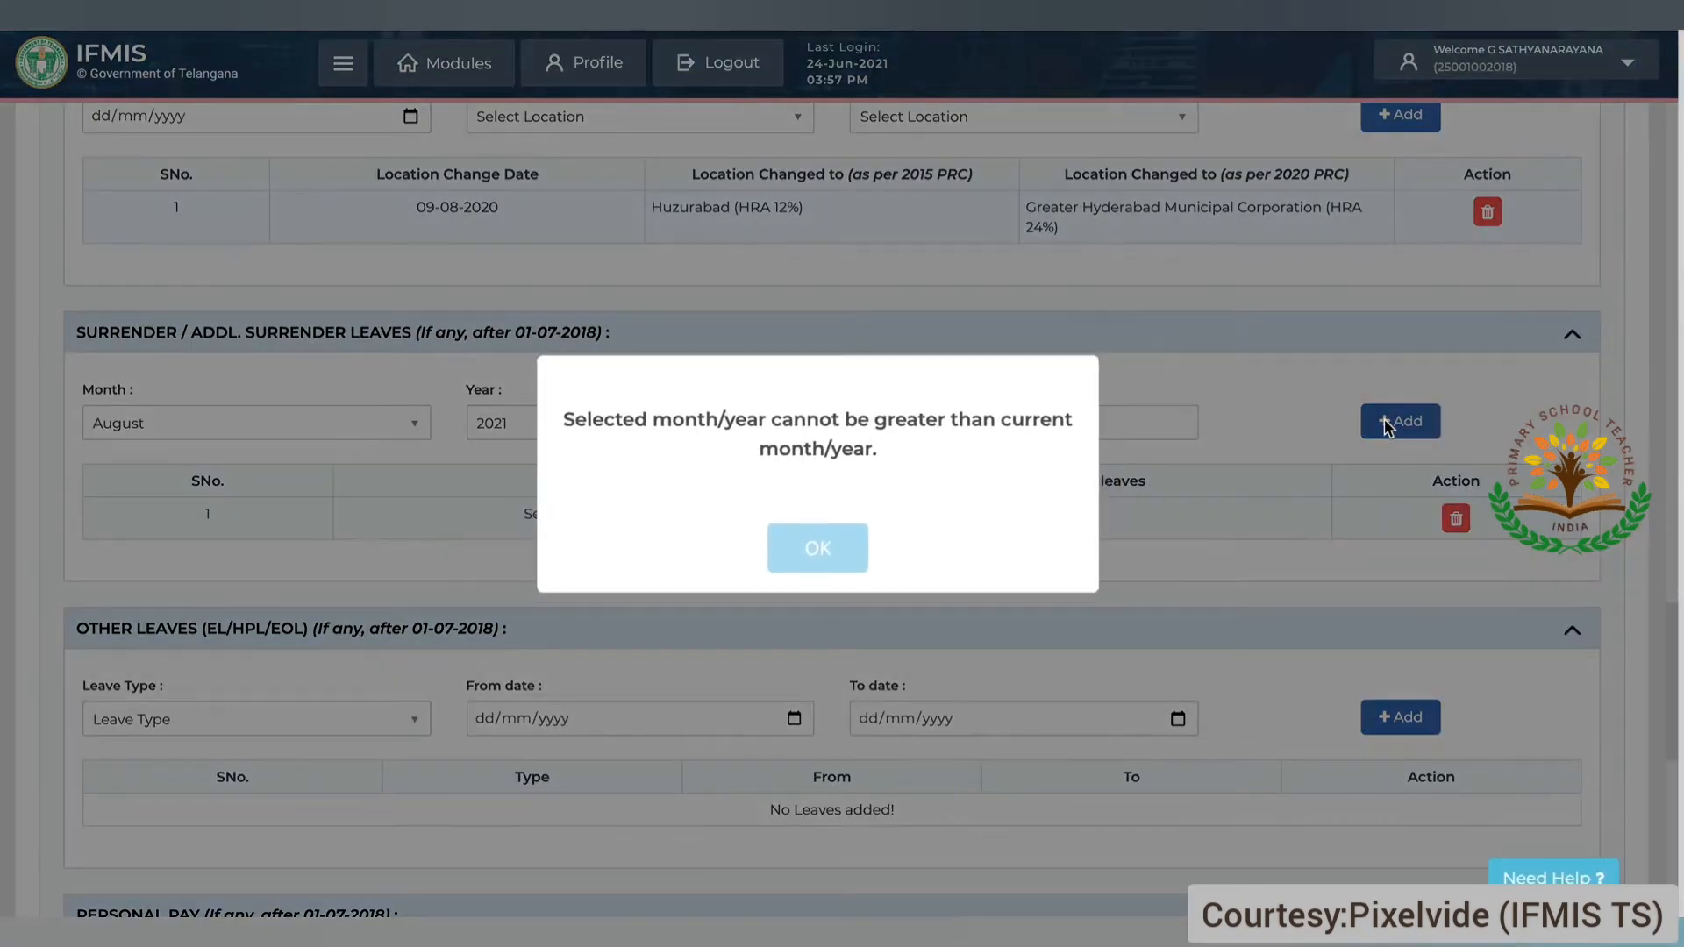
pyautogui.click(843, 531)
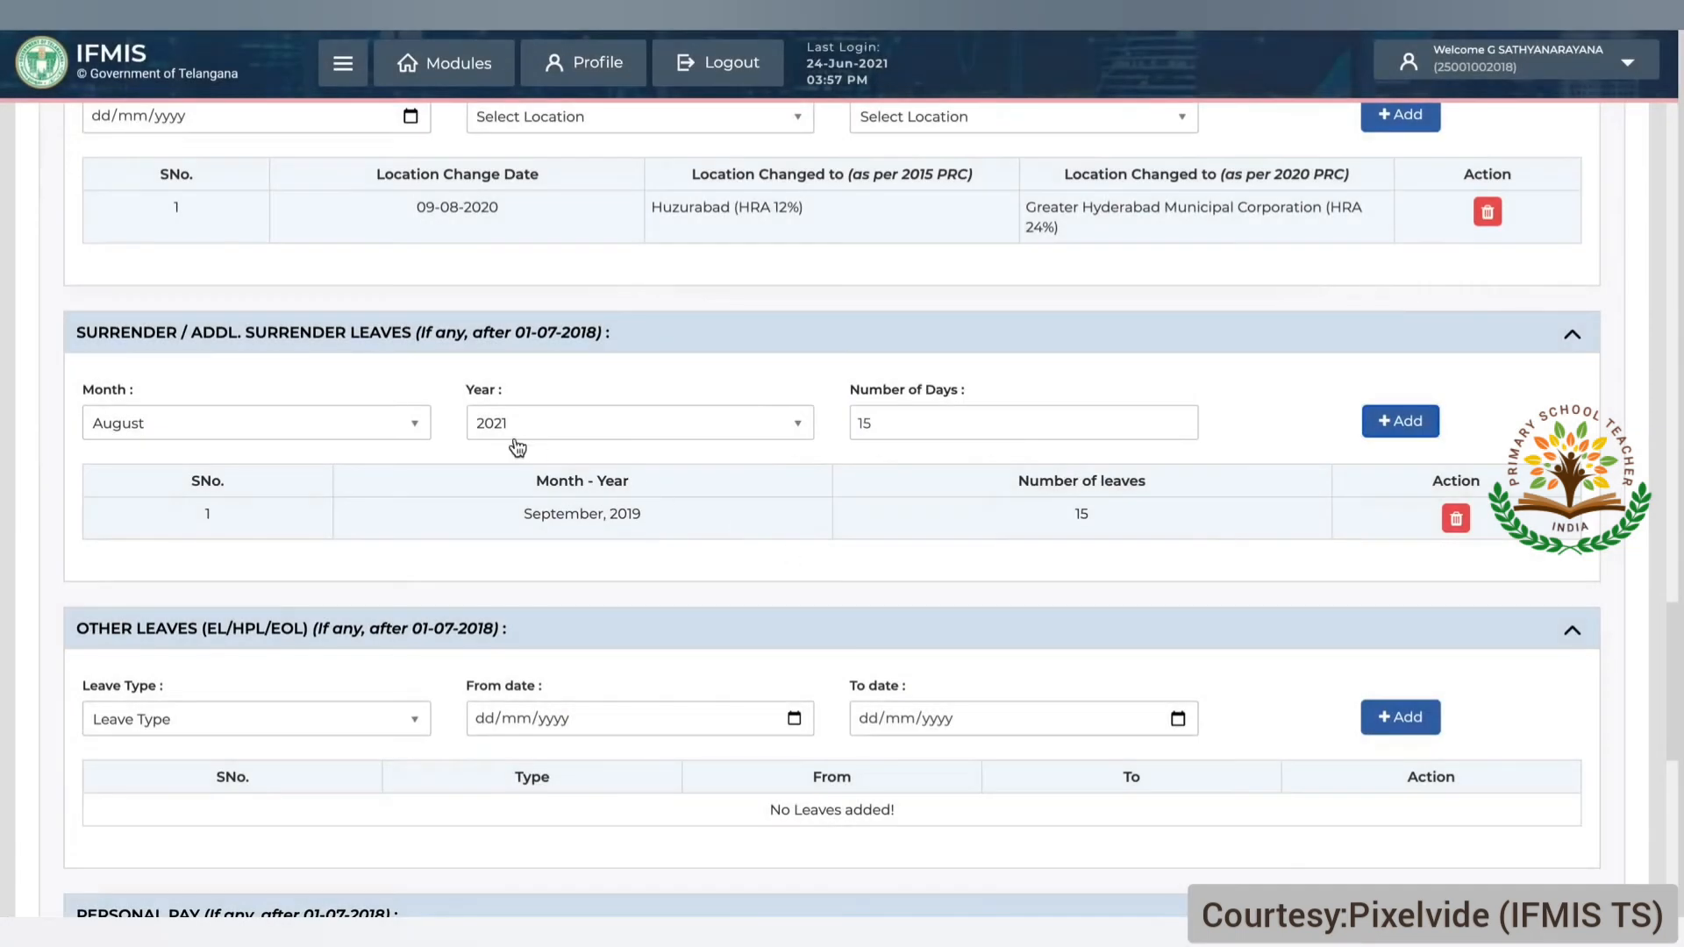
# Step: Change the month to January and add the 15-day January 2021 entry
pyautogui.click(379, 428)
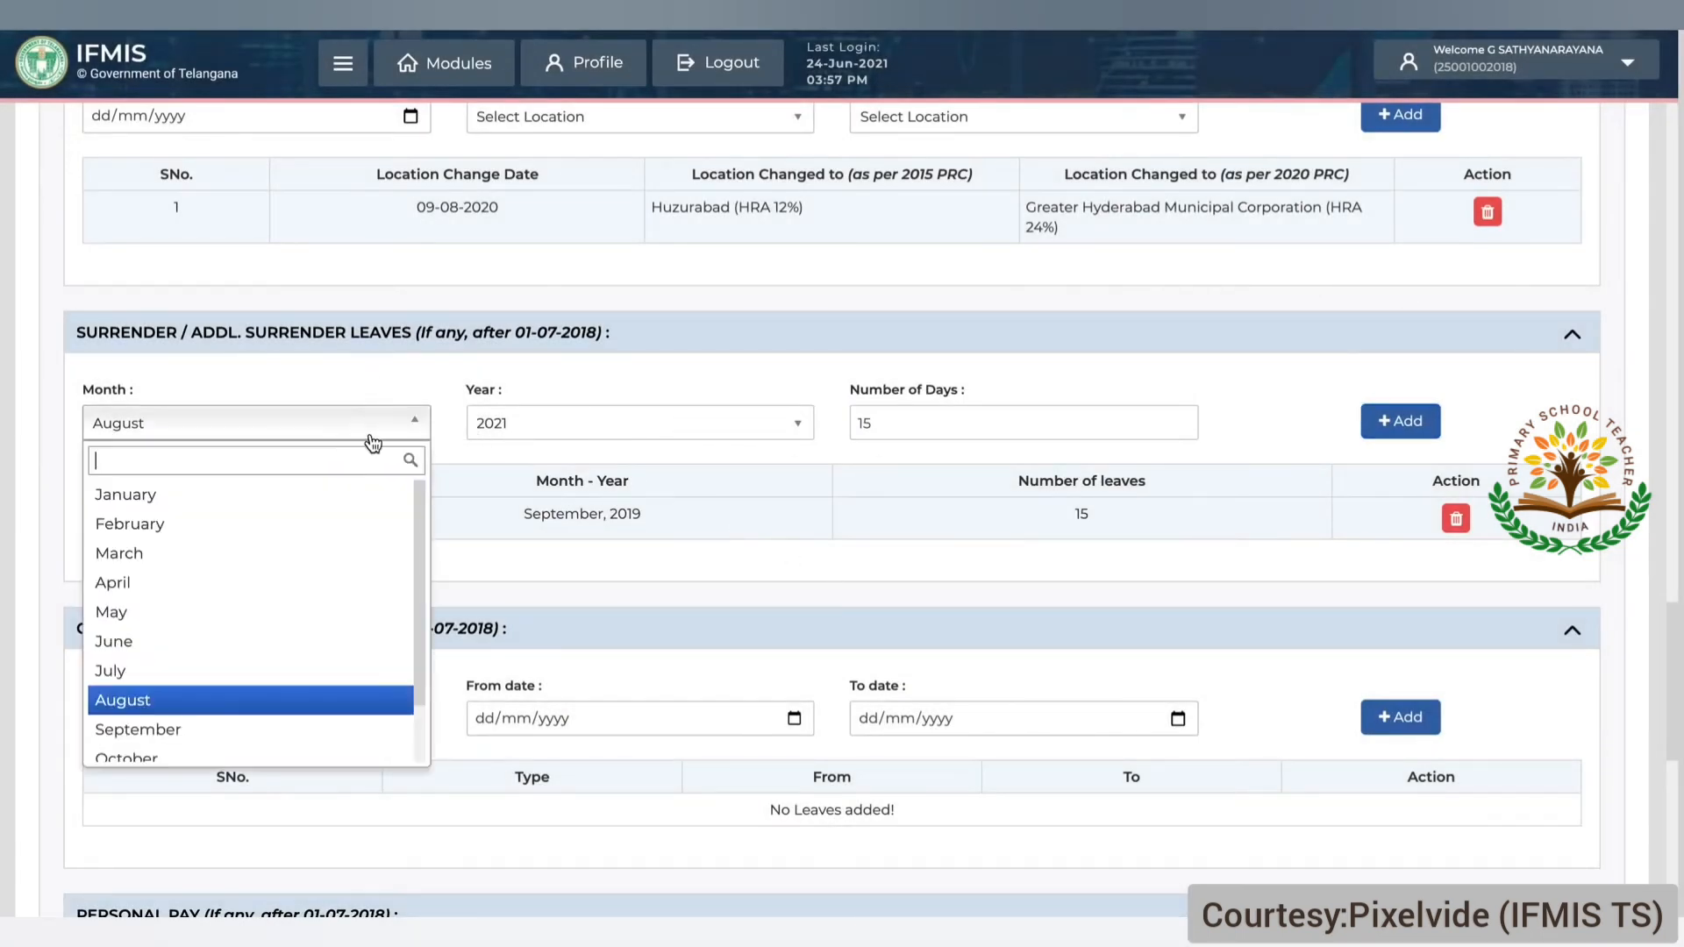
pyautogui.click(325, 554)
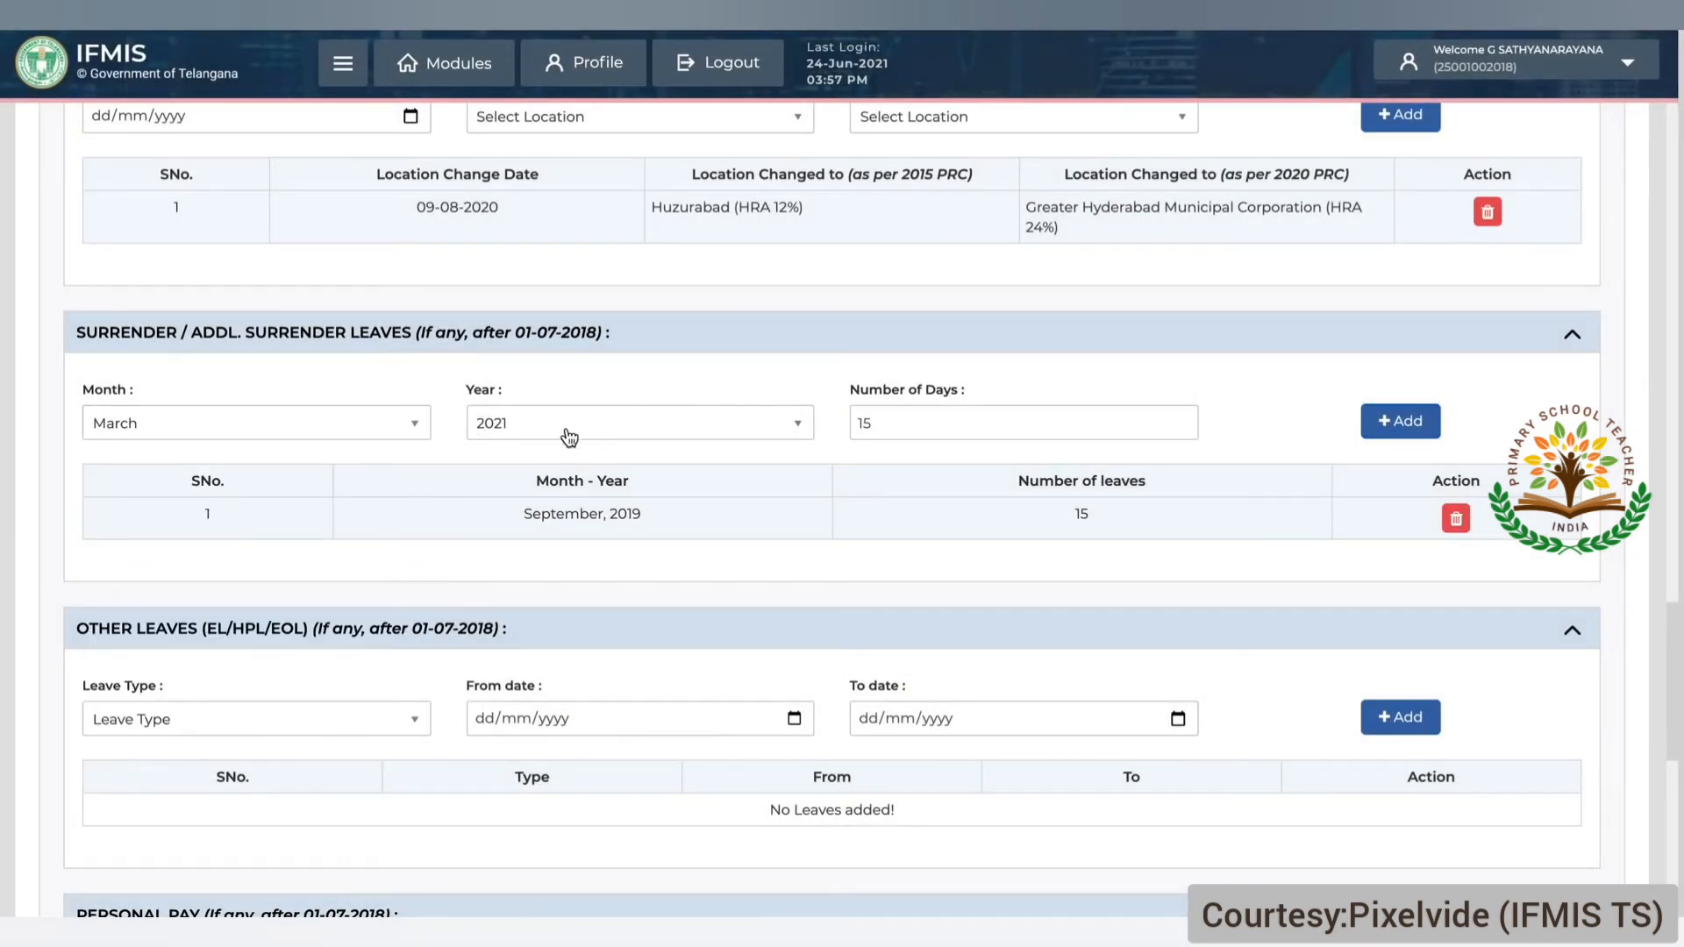
pyautogui.click(318, 427)
pyautogui.click(318, 496)
pyautogui.click(1393, 421)
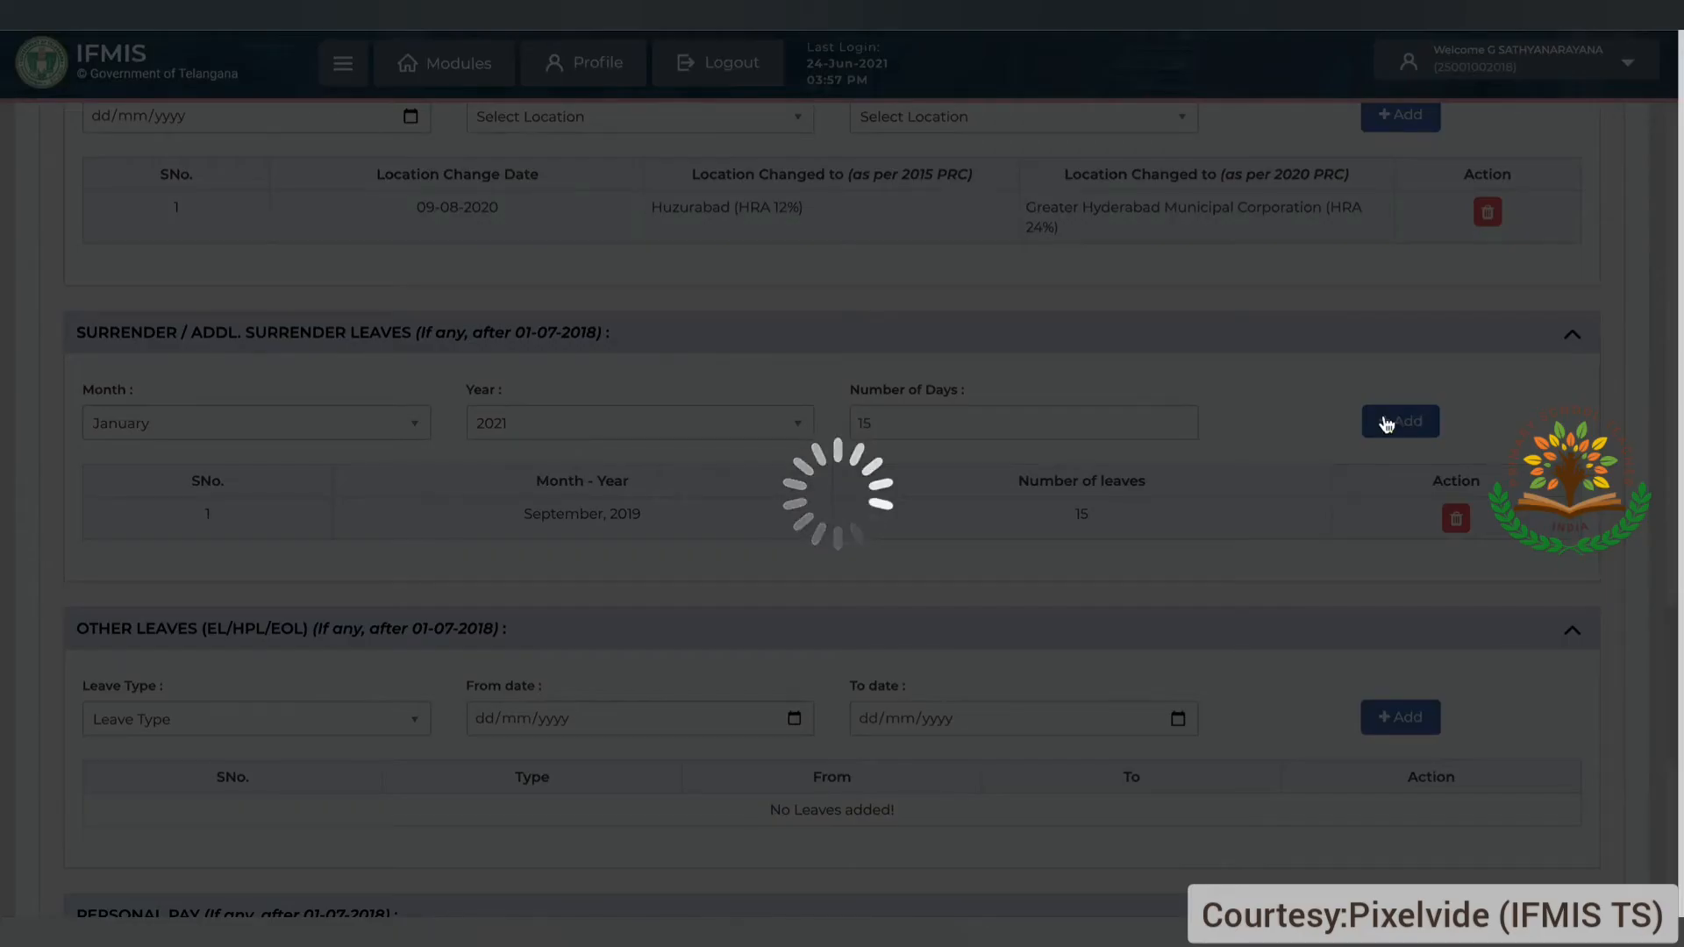
pyautogui.scroll(-1, 1322, 515)
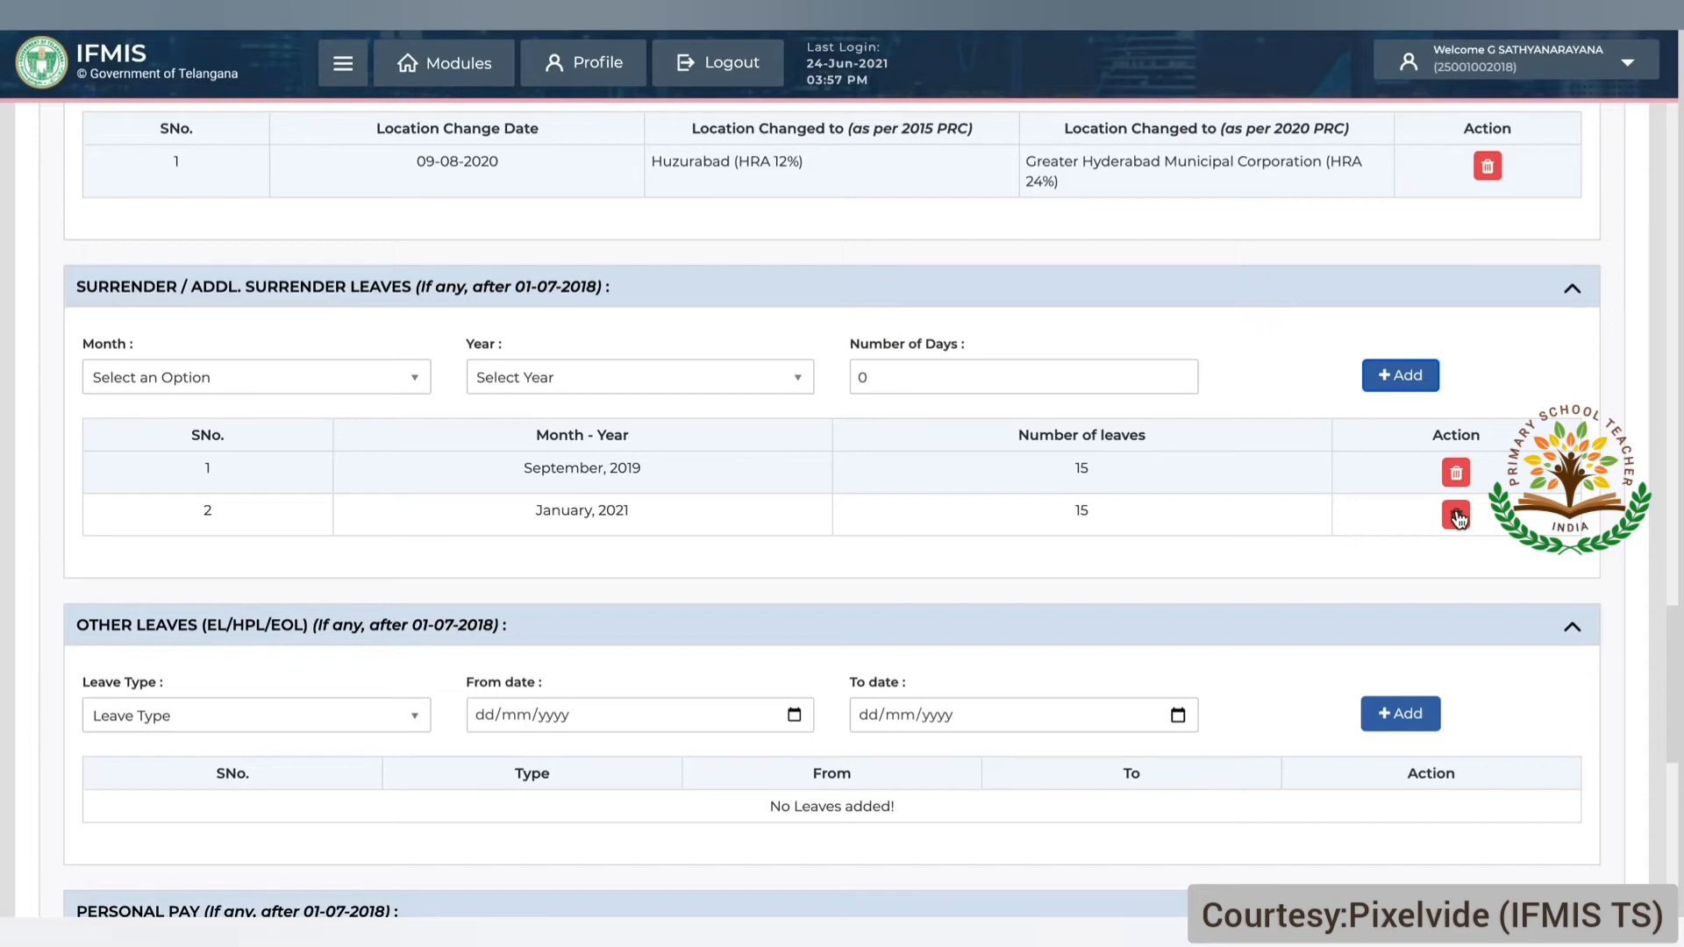
pyautogui.scroll(-4, 1458, 517)
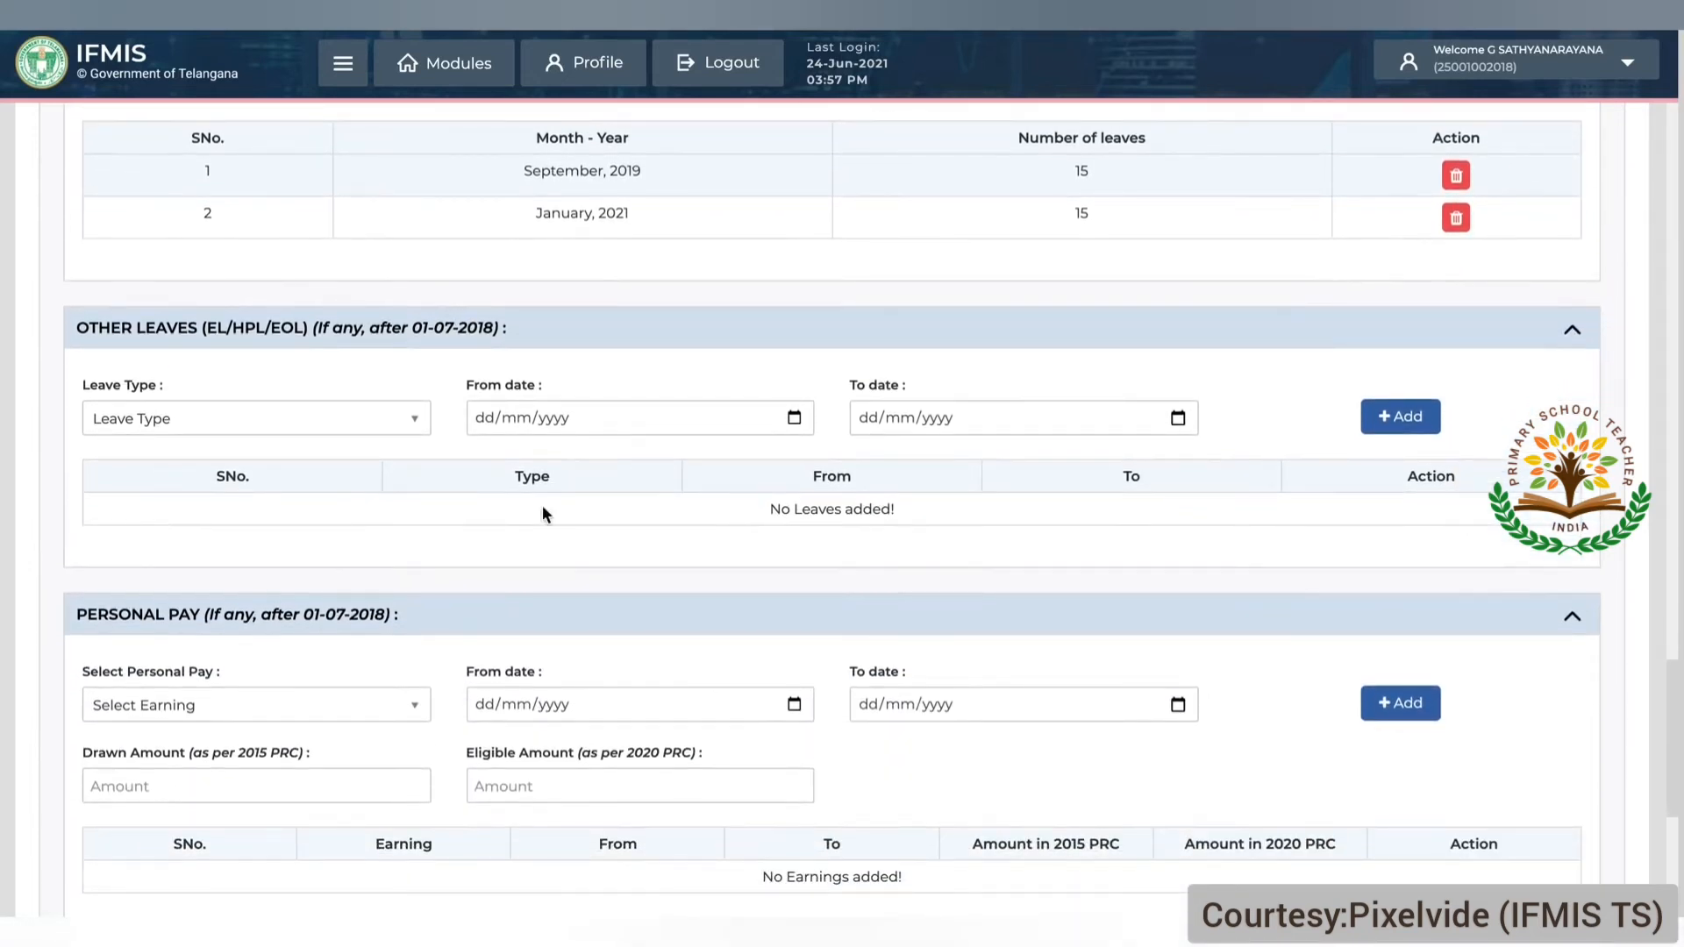
# Step: Add an Earned Leave (EL) entry from 09/08/2019 to 08/09/2019 to the other leaves table
pyautogui.click(319, 425)
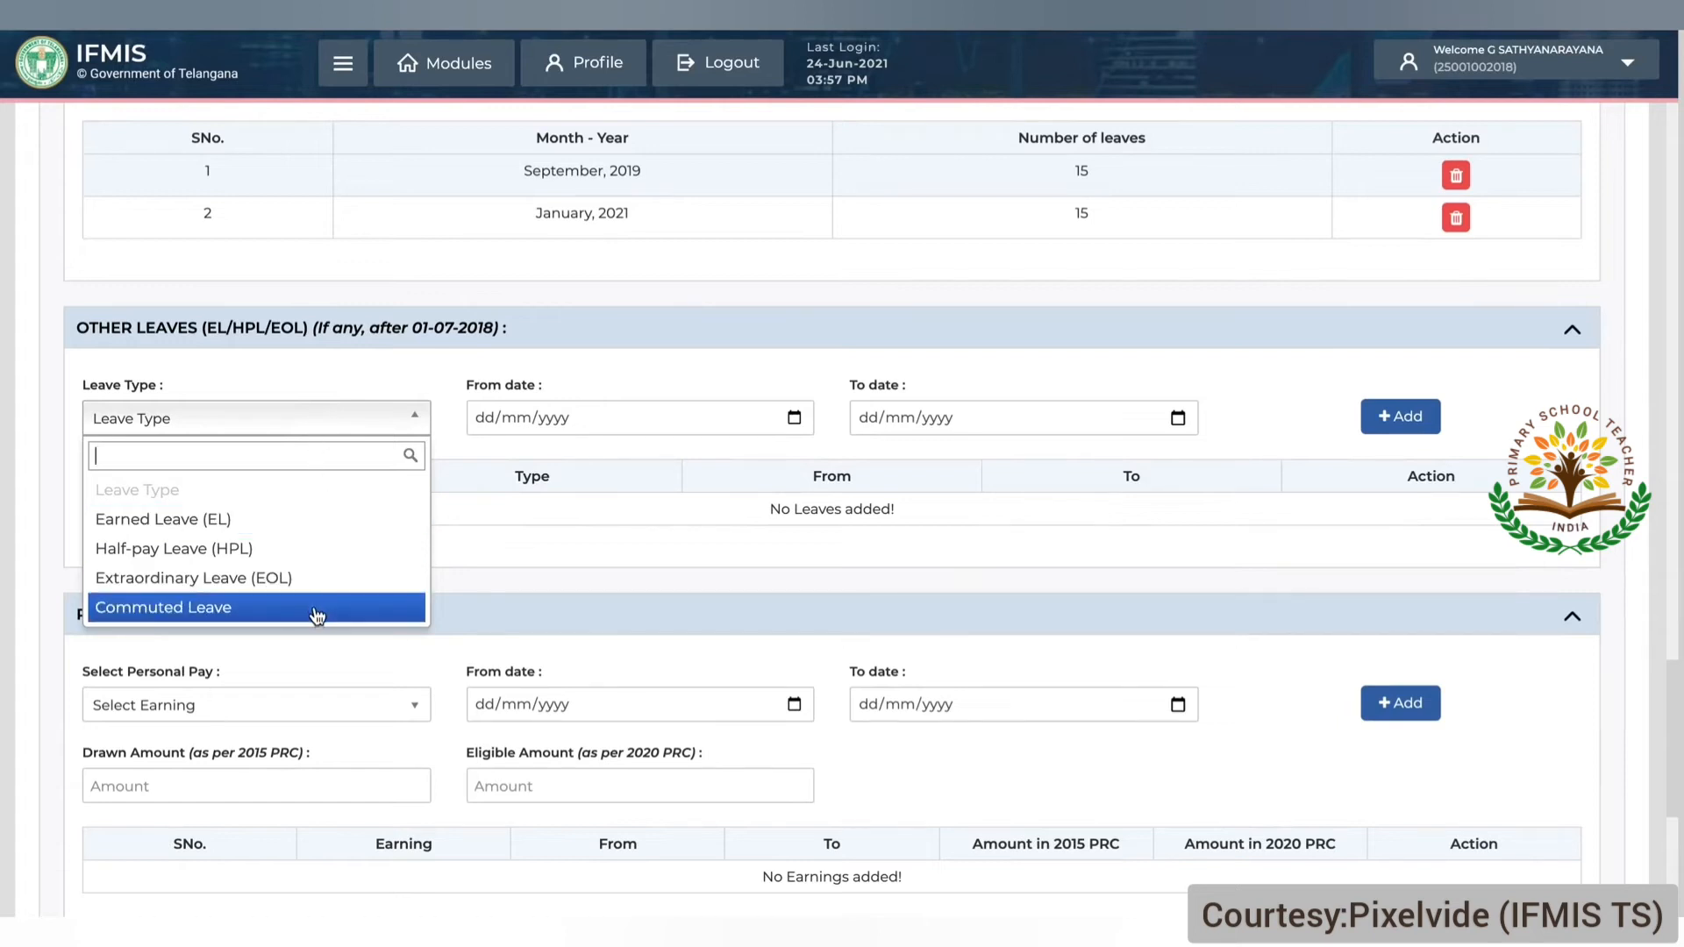
pyautogui.click(252, 523)
pyautogui.click(486, 418)
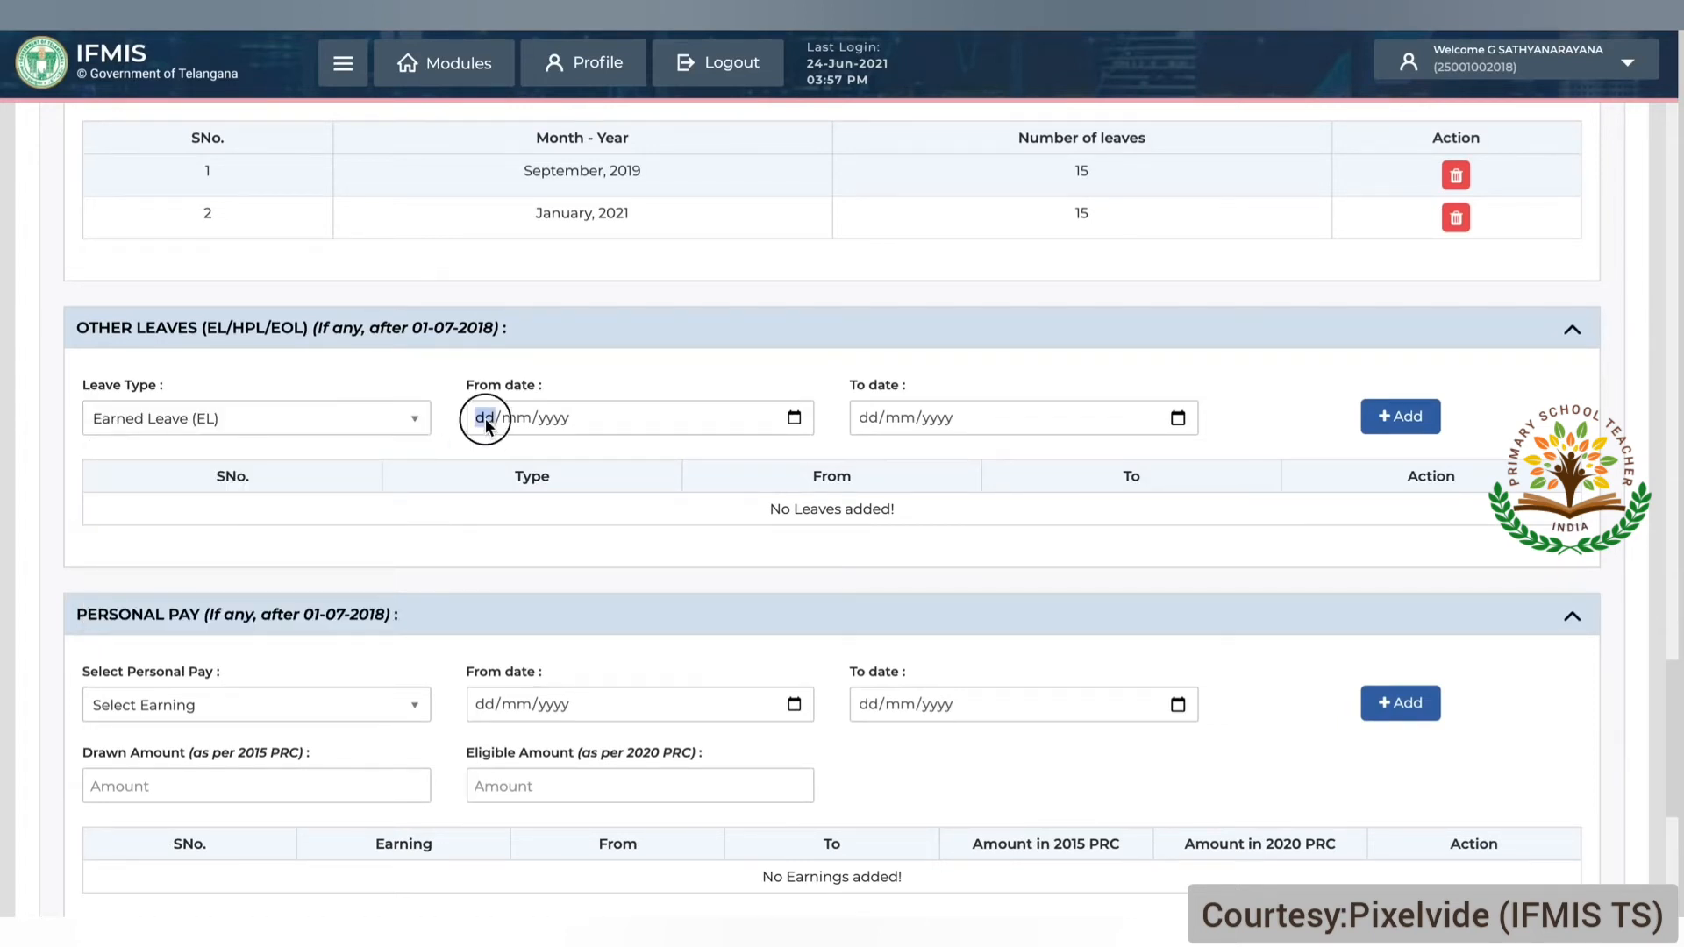
pyautogui.write('09/0')
pyautogui.write('8/2019')
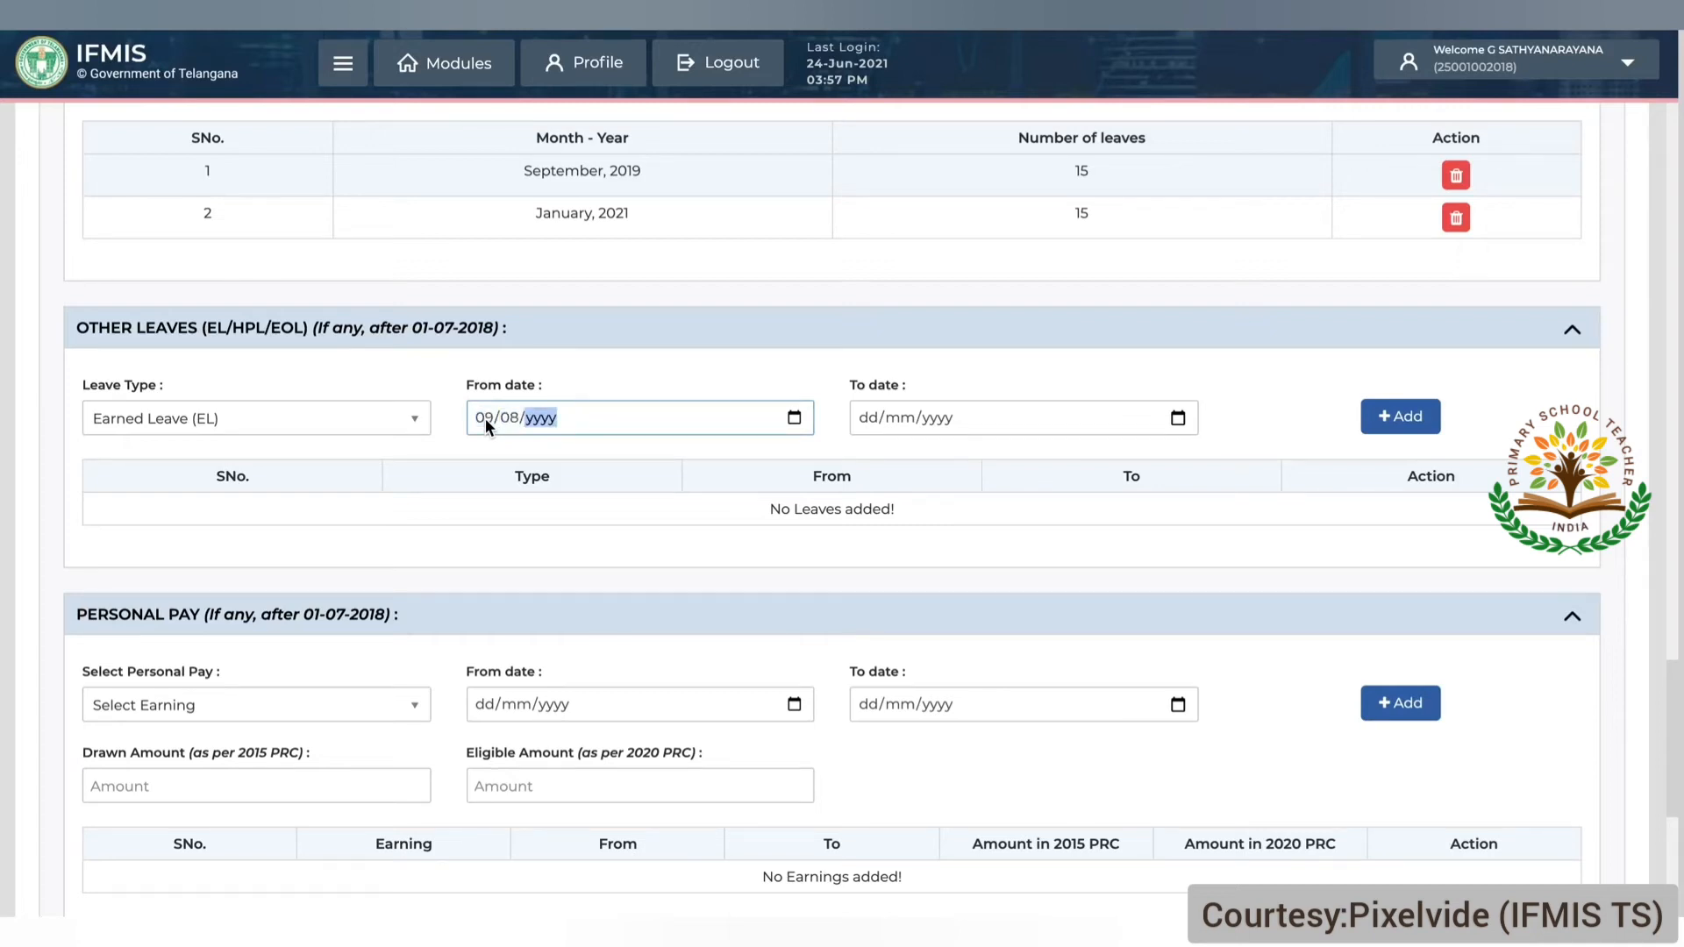
pyautogui.click(863, 421)
pyautogui.write('08/09/')
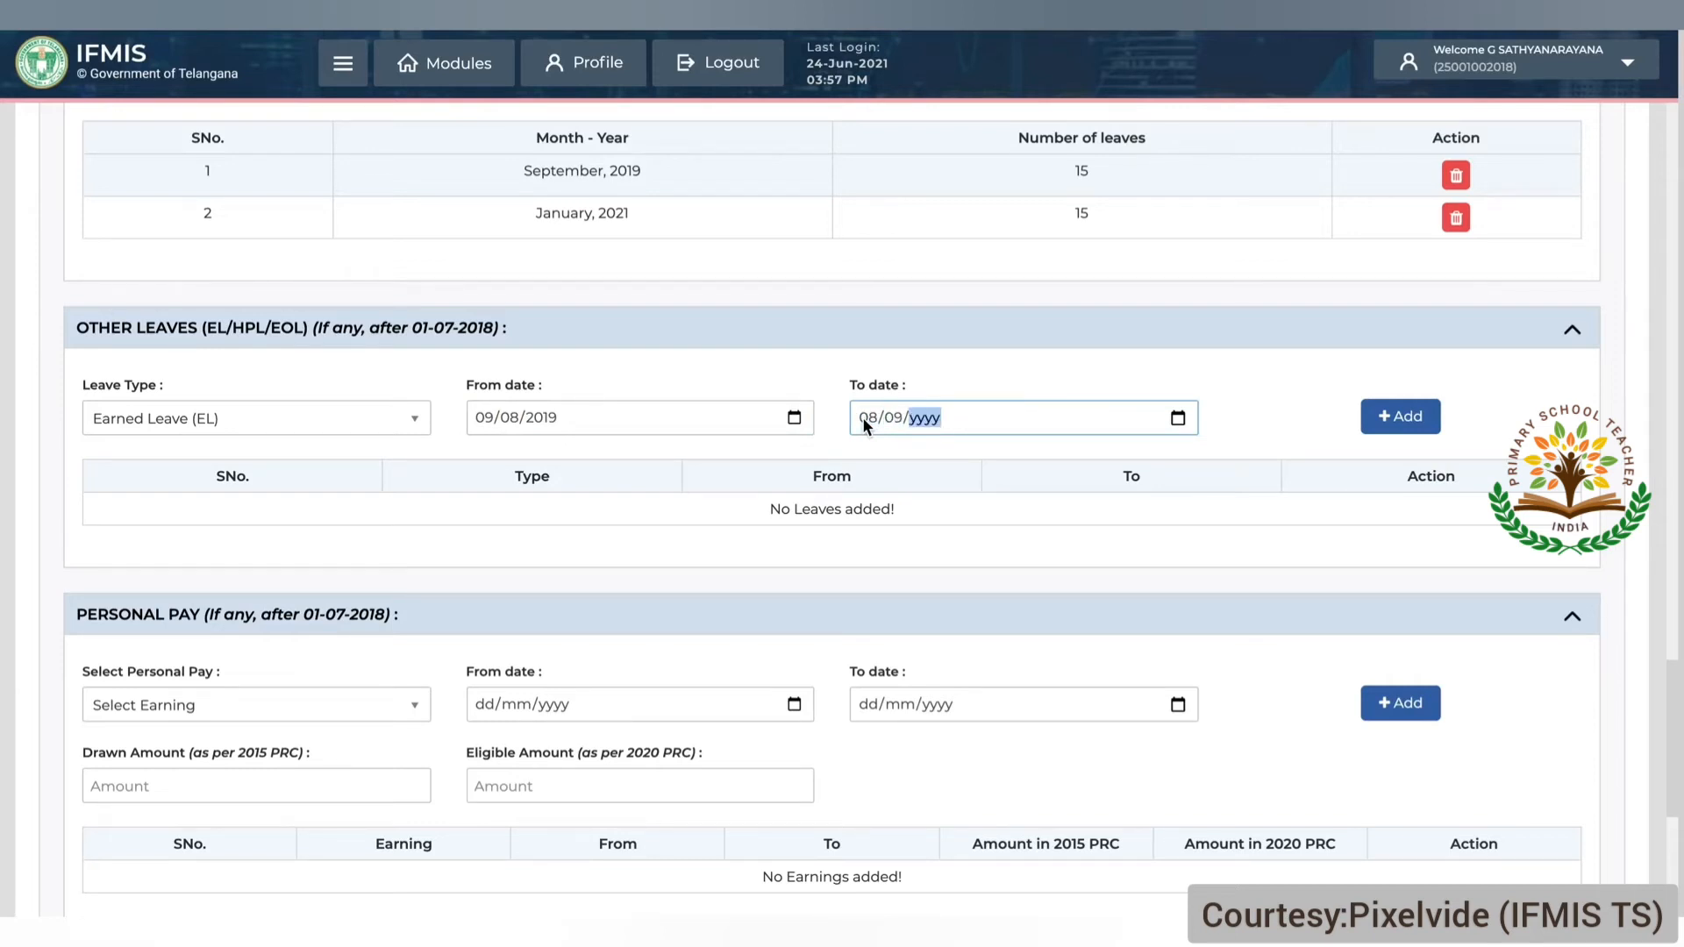
pyautogui.write('2019')
pyautogui.click(1404, 416)
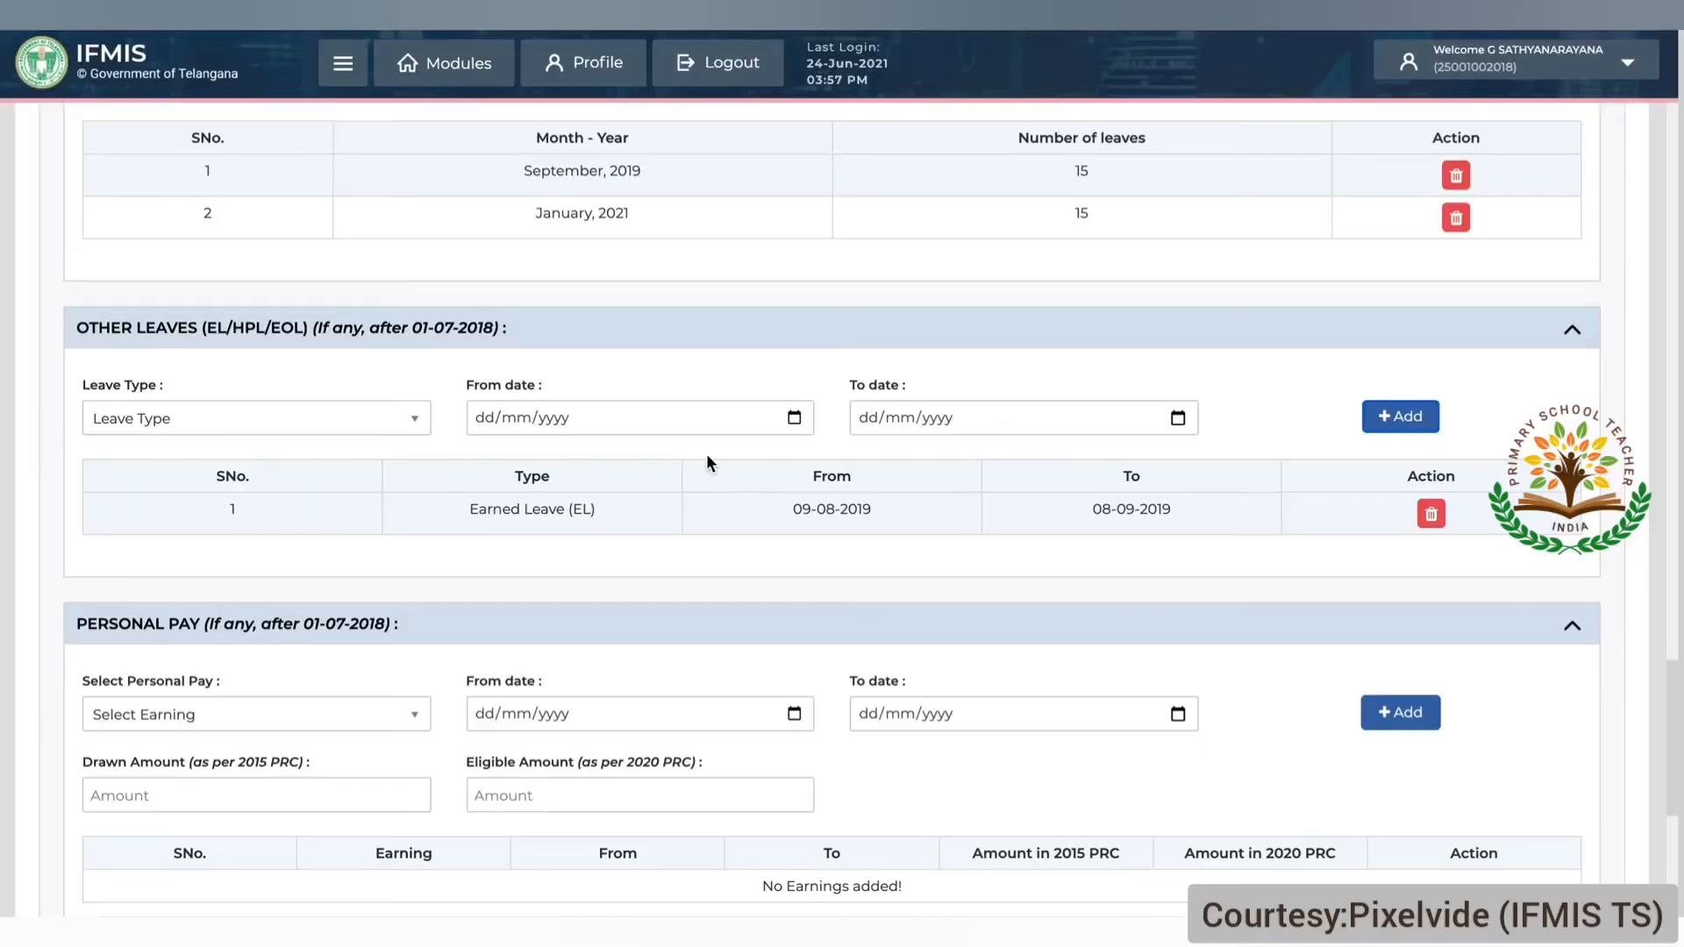
pyautogui.click(410, 420)
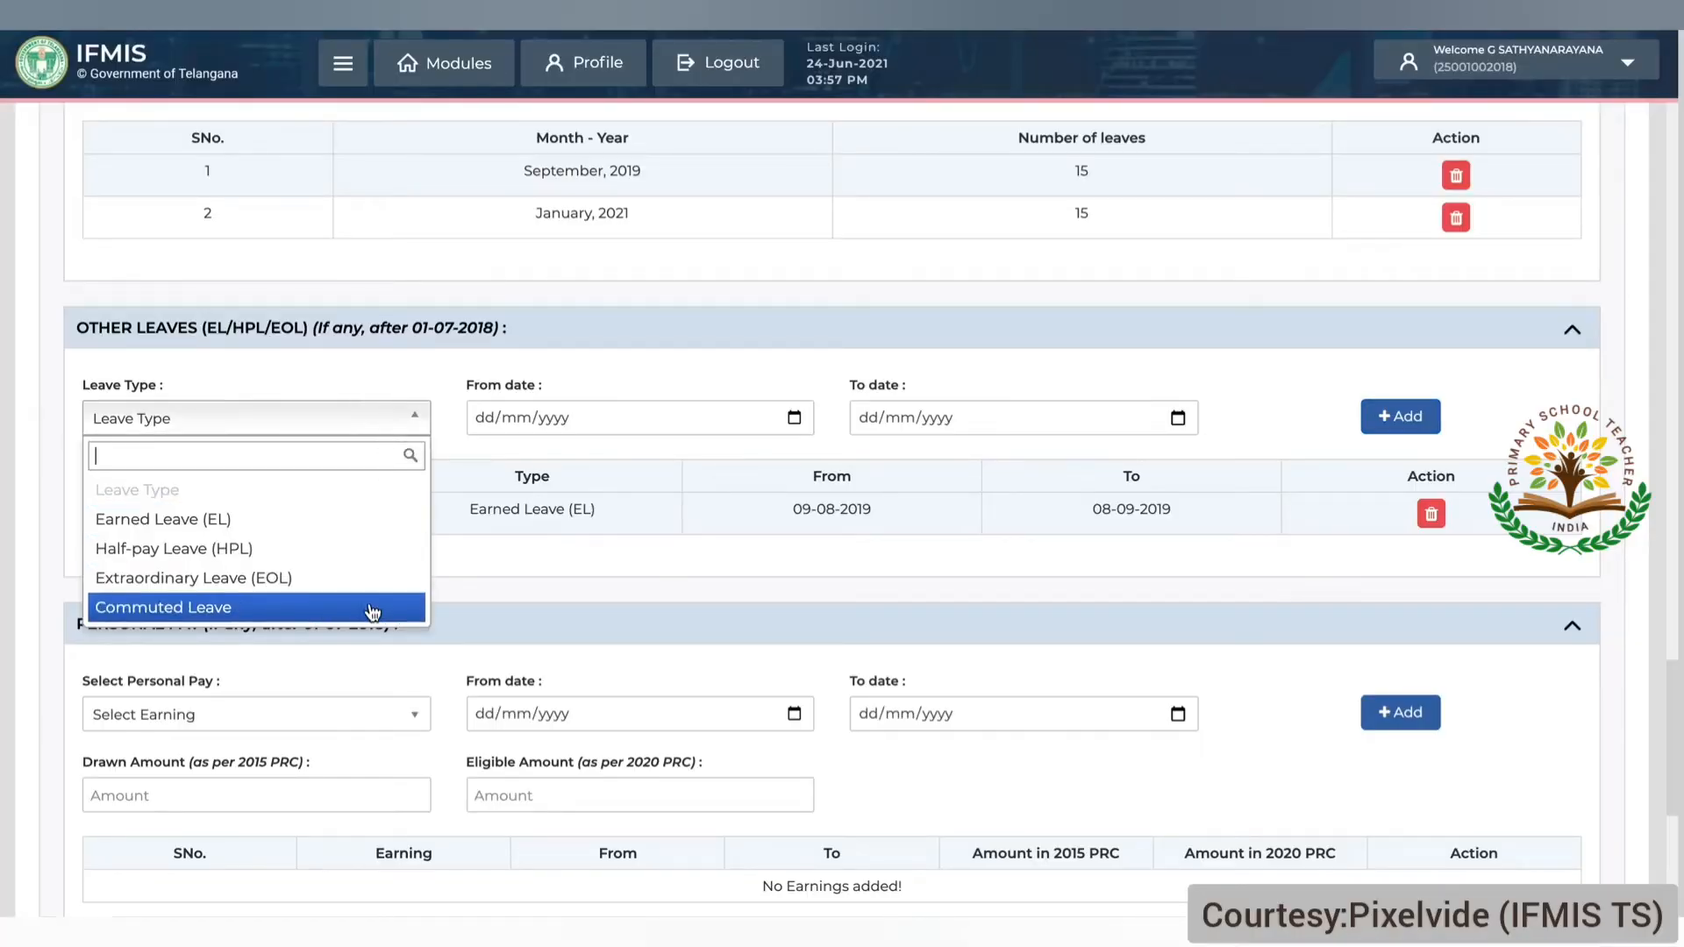
pyautogui.click(275, 428)
pyautogui.scroll(-1, 1257, 423)
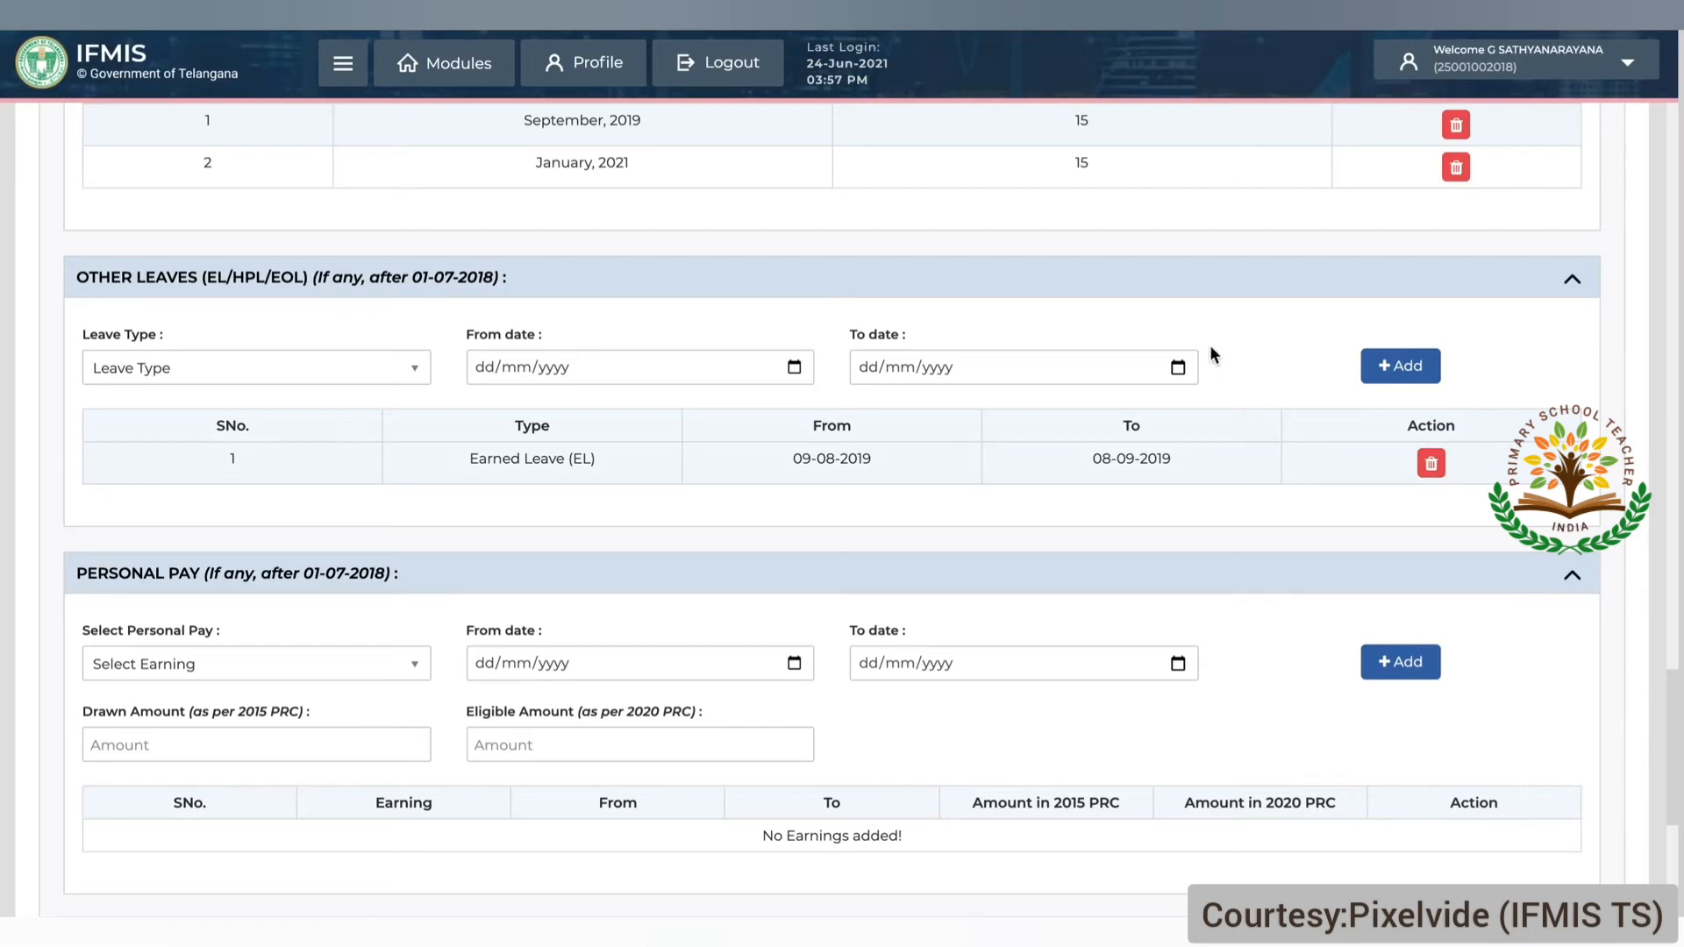
# Step: Choose Basic Pay as the personal pay earning with period 09-02-2019 to 09-07-2019
pyautogui.scroll(-2, 890, 589)
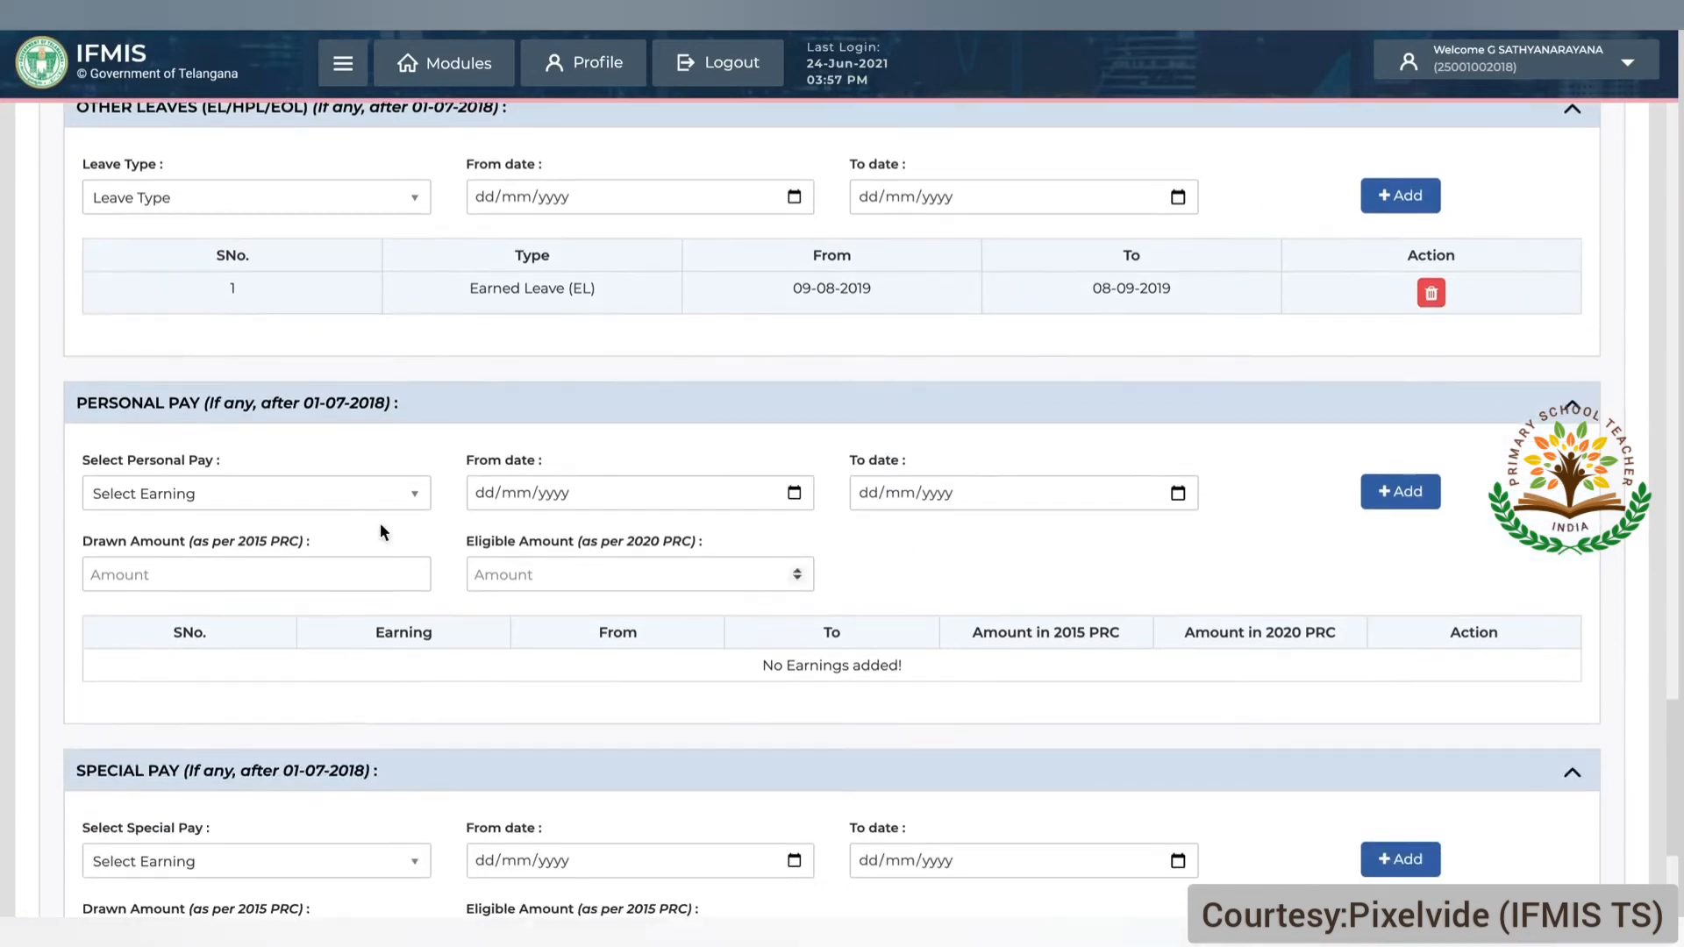
pyautogui.click(284, 507)
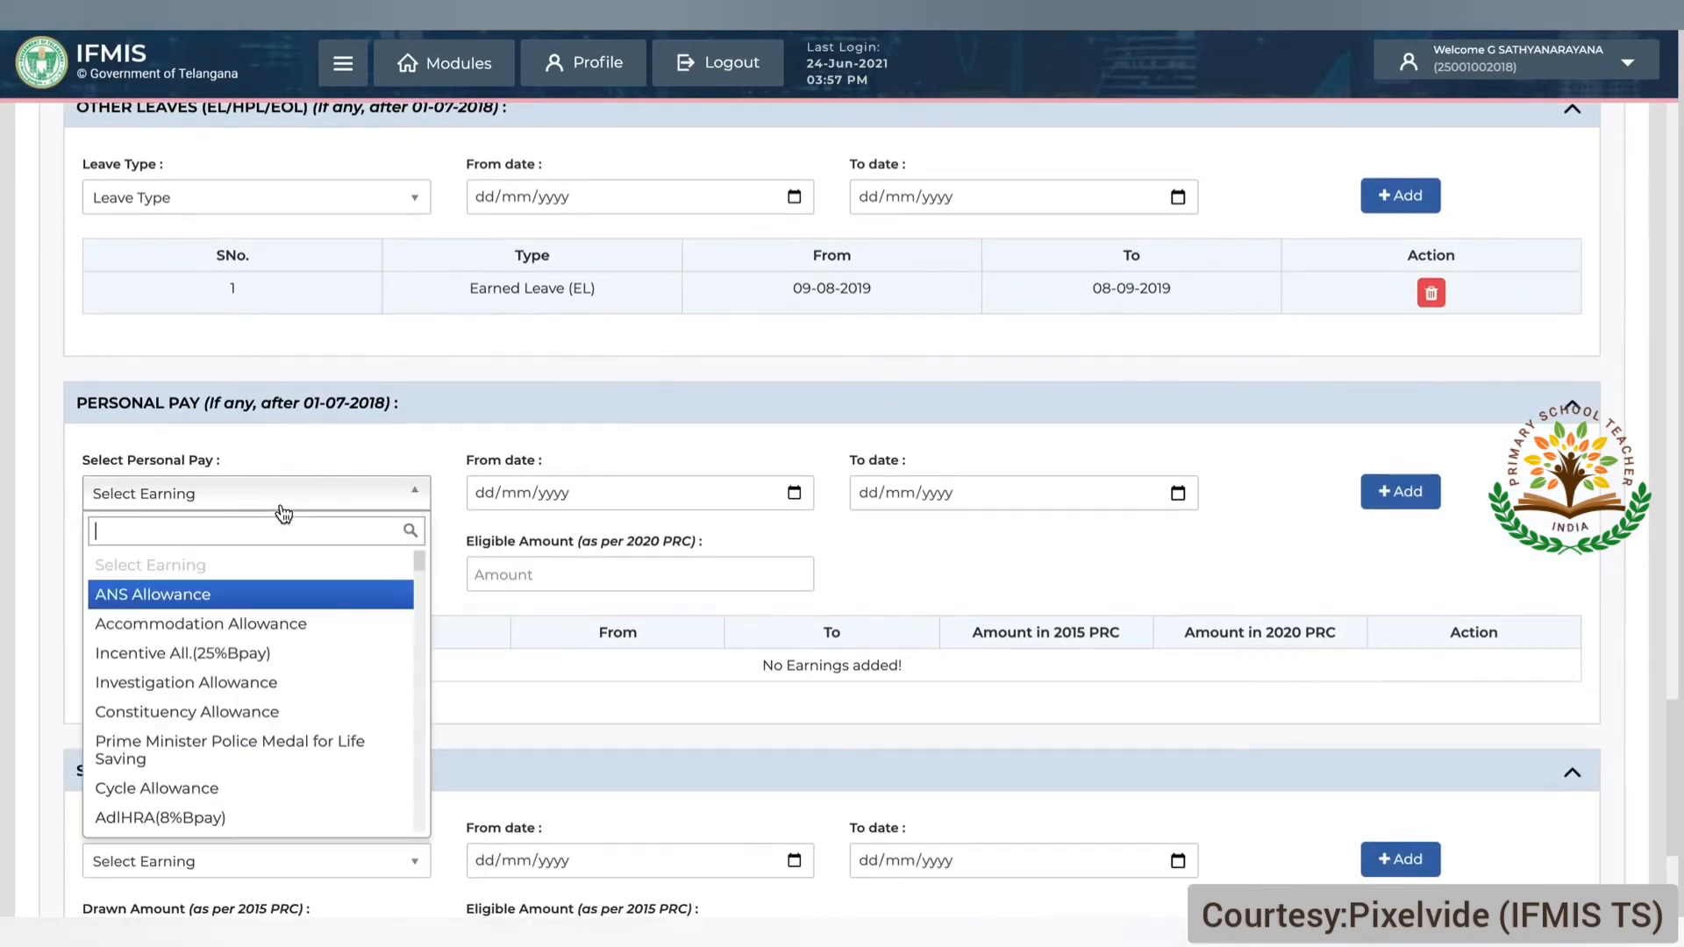
pyautogui.write('basic')
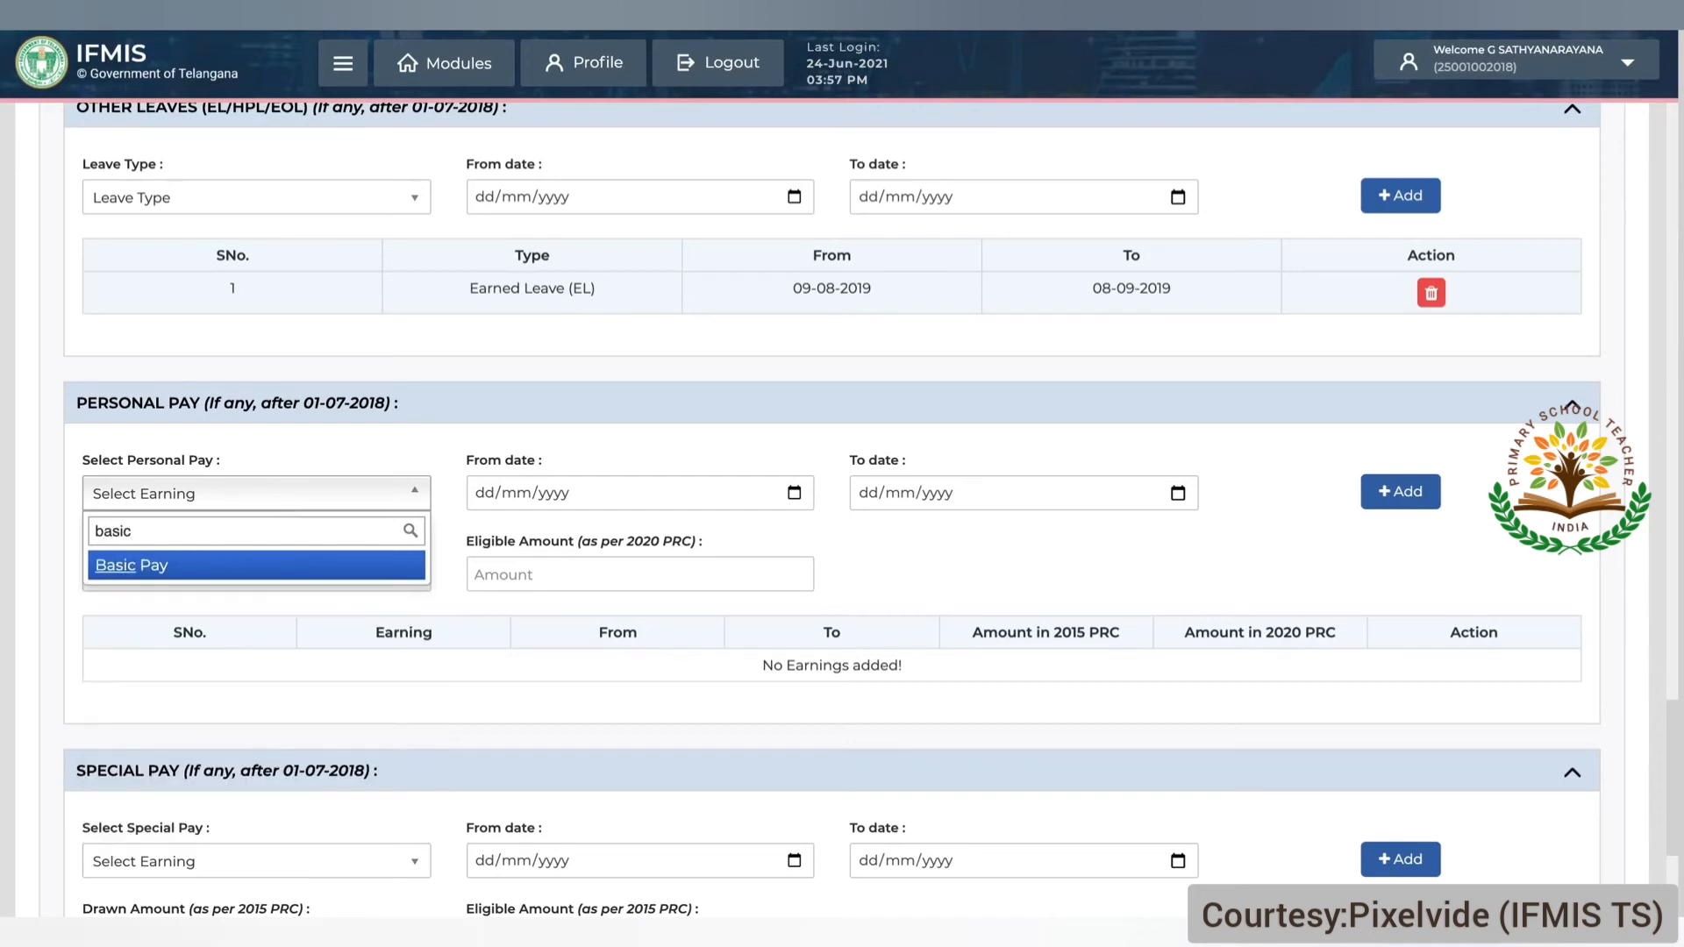
pyautogui.press('Return')
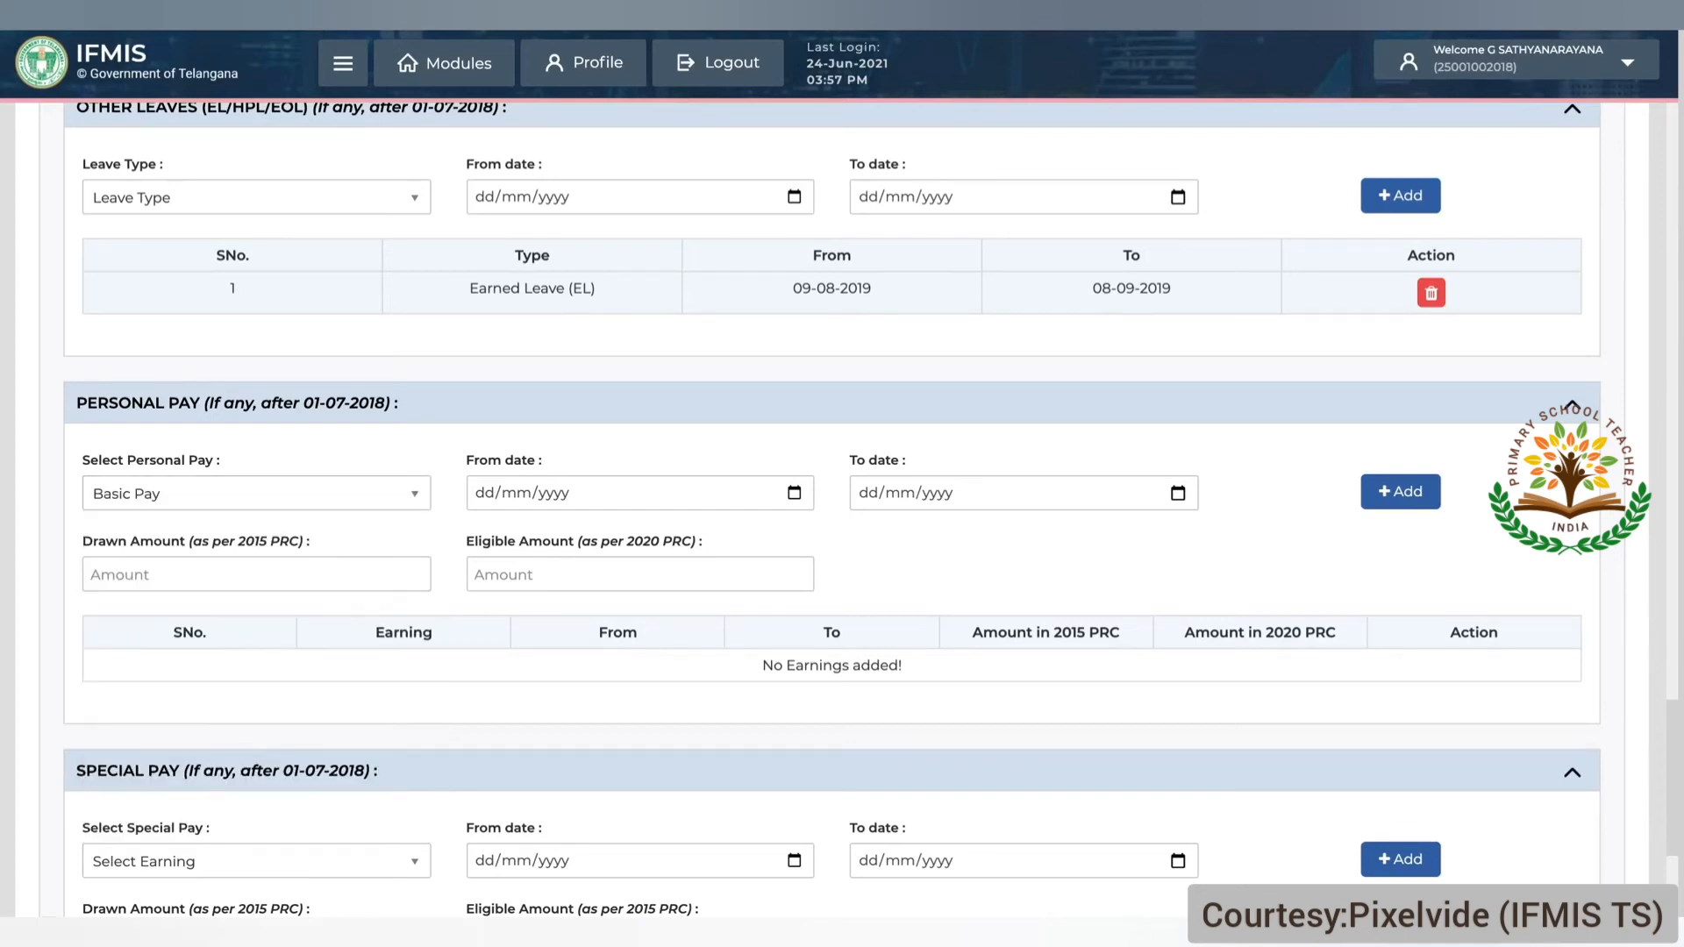
pyautogui.click(486, 494)
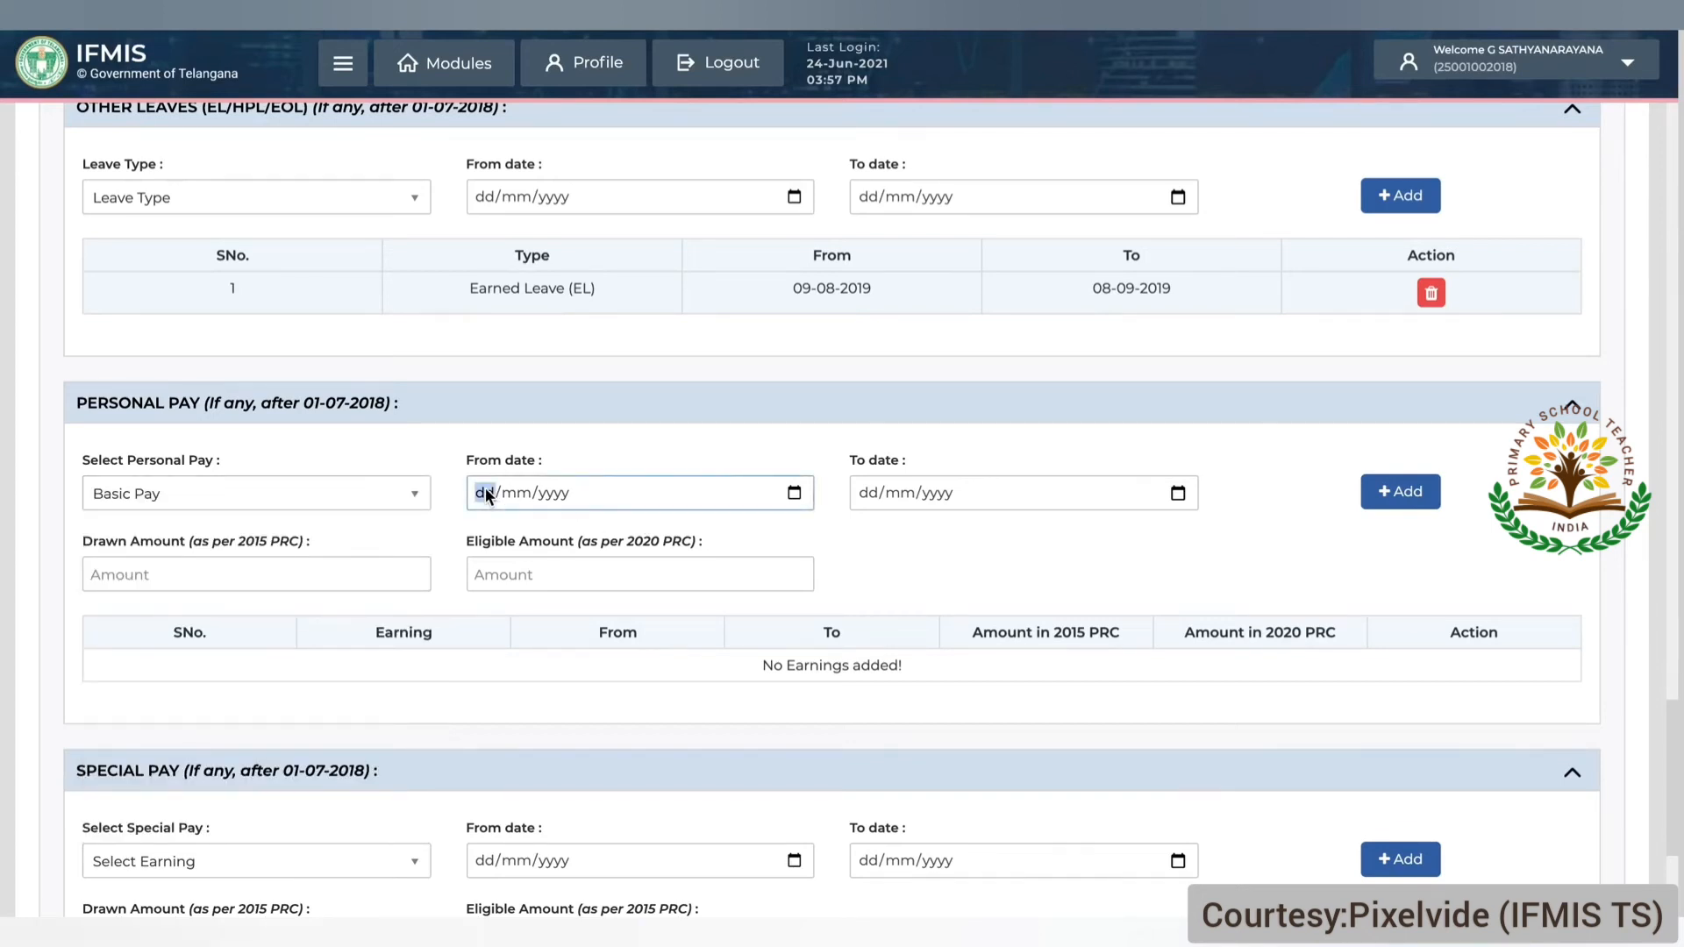
pyautogui.write('01/')
pyautogui.write('02/2019')
pyautogui.click(860, 505)
pyautogui.write('09/')
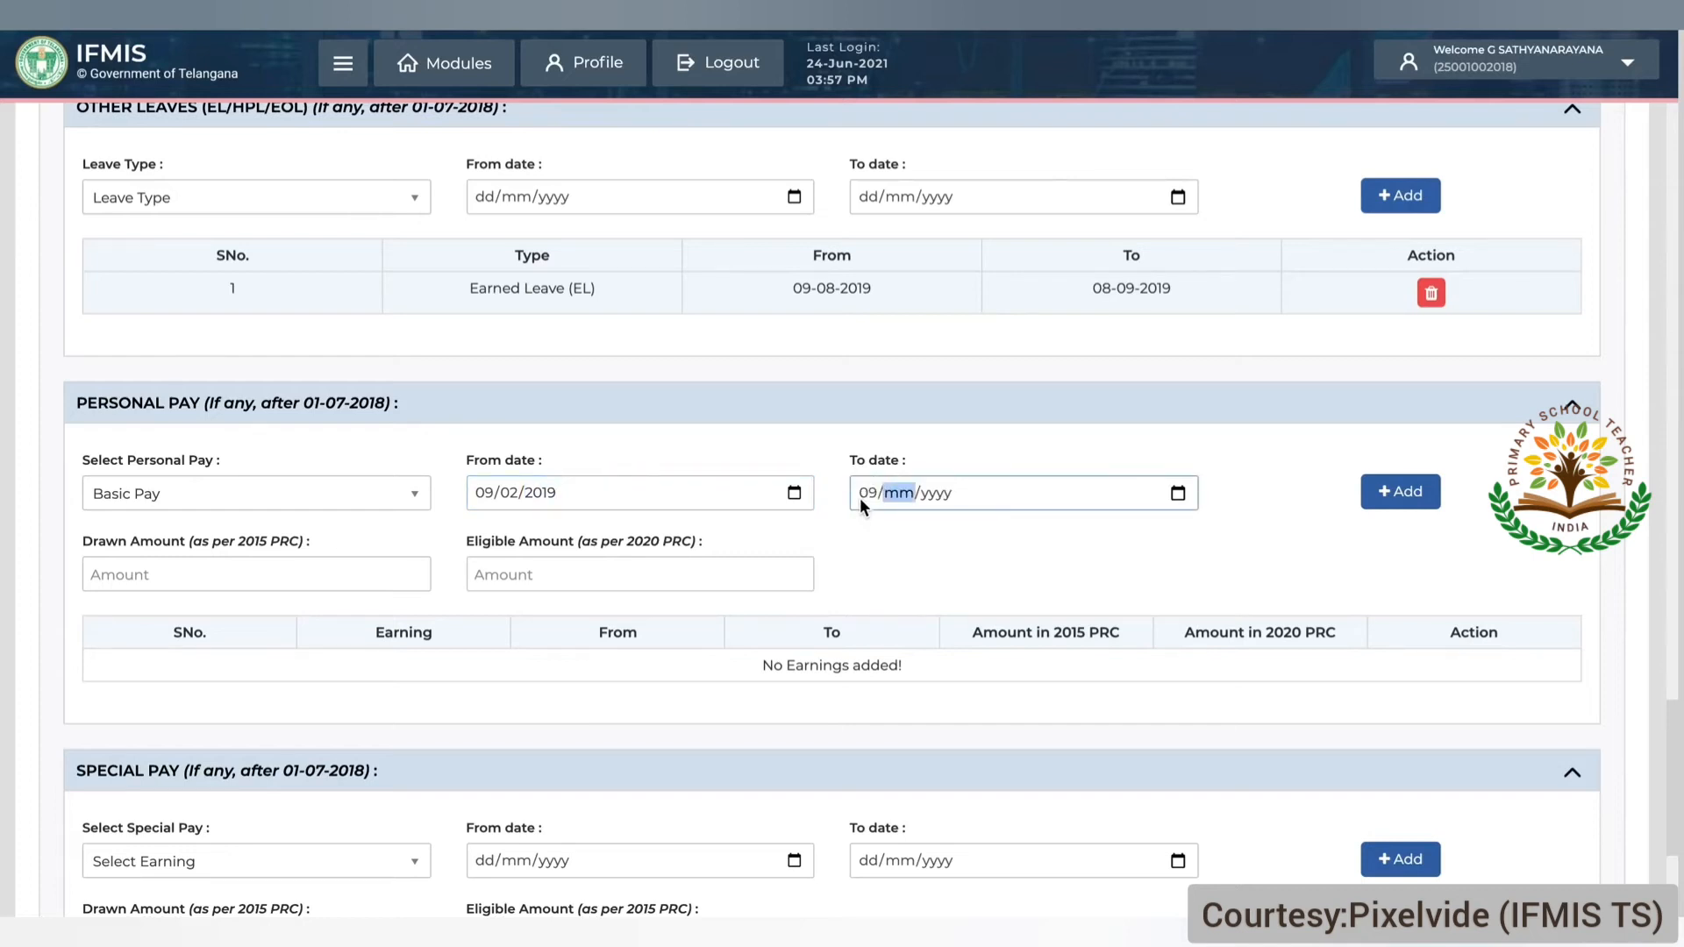
pyautogui.write('07/2019')
# Step: Enter drawn amount 50 and eligible amount 100, then add the Basic Pay entry
pyautogui.click(284, 584)
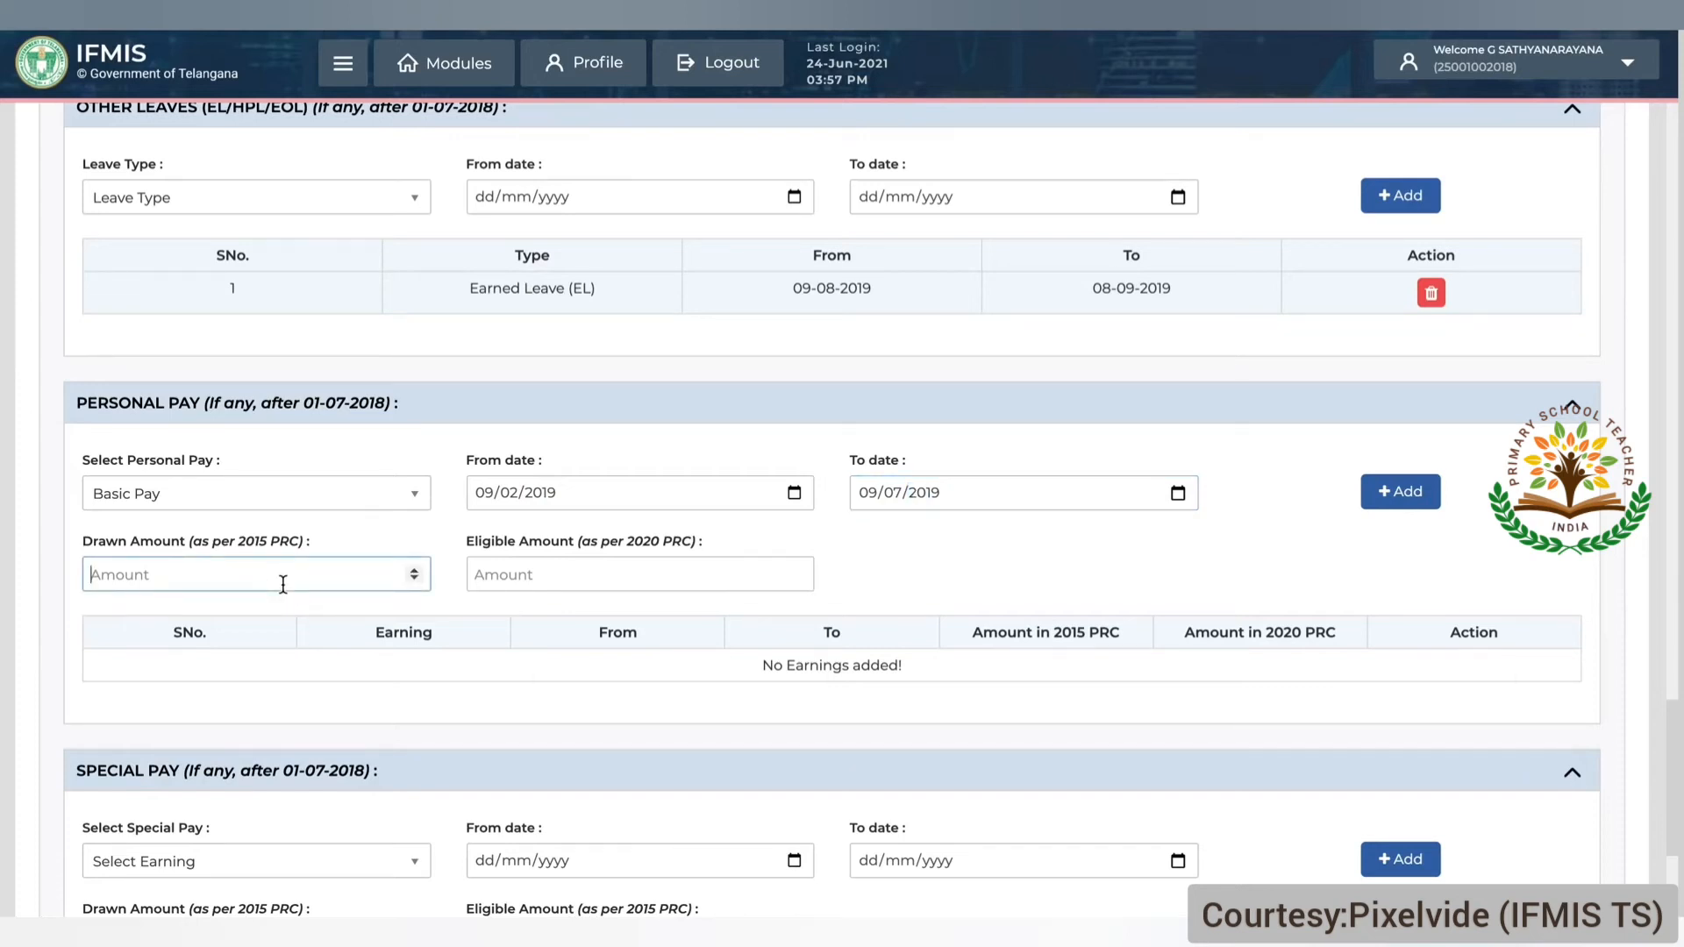
pyautogui.write('50')
pyautogui.click(530, 584)
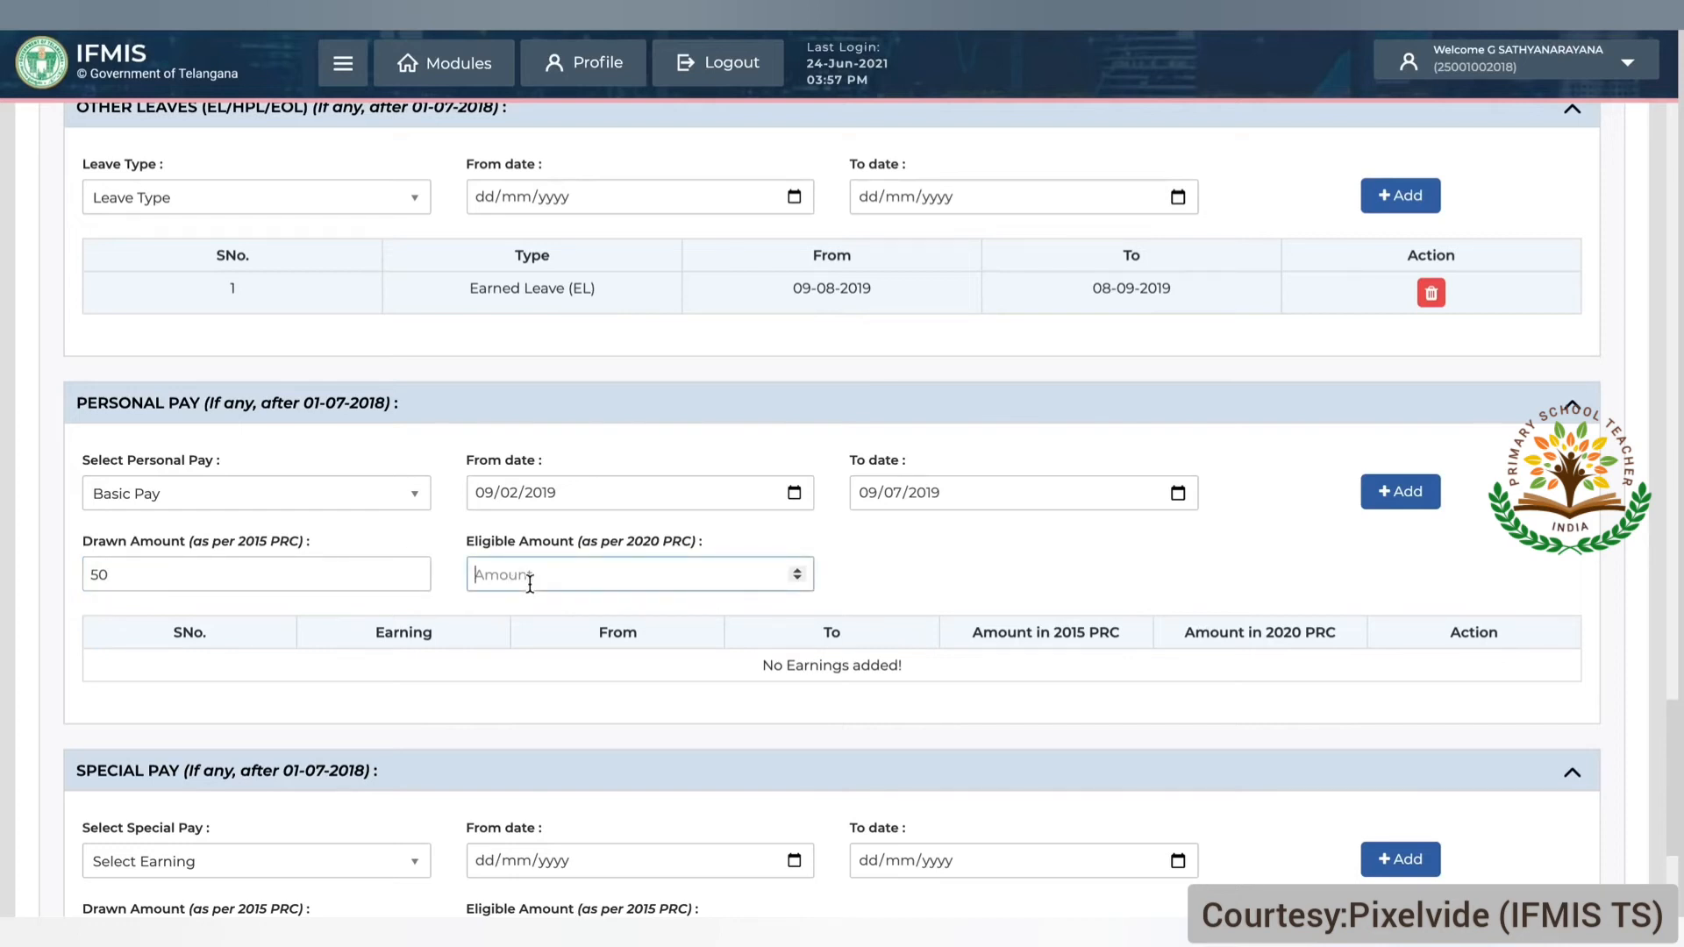
pyautogui.write('100')
pyautogui.click(933, 582)
pyautogui.click(1400, 492)
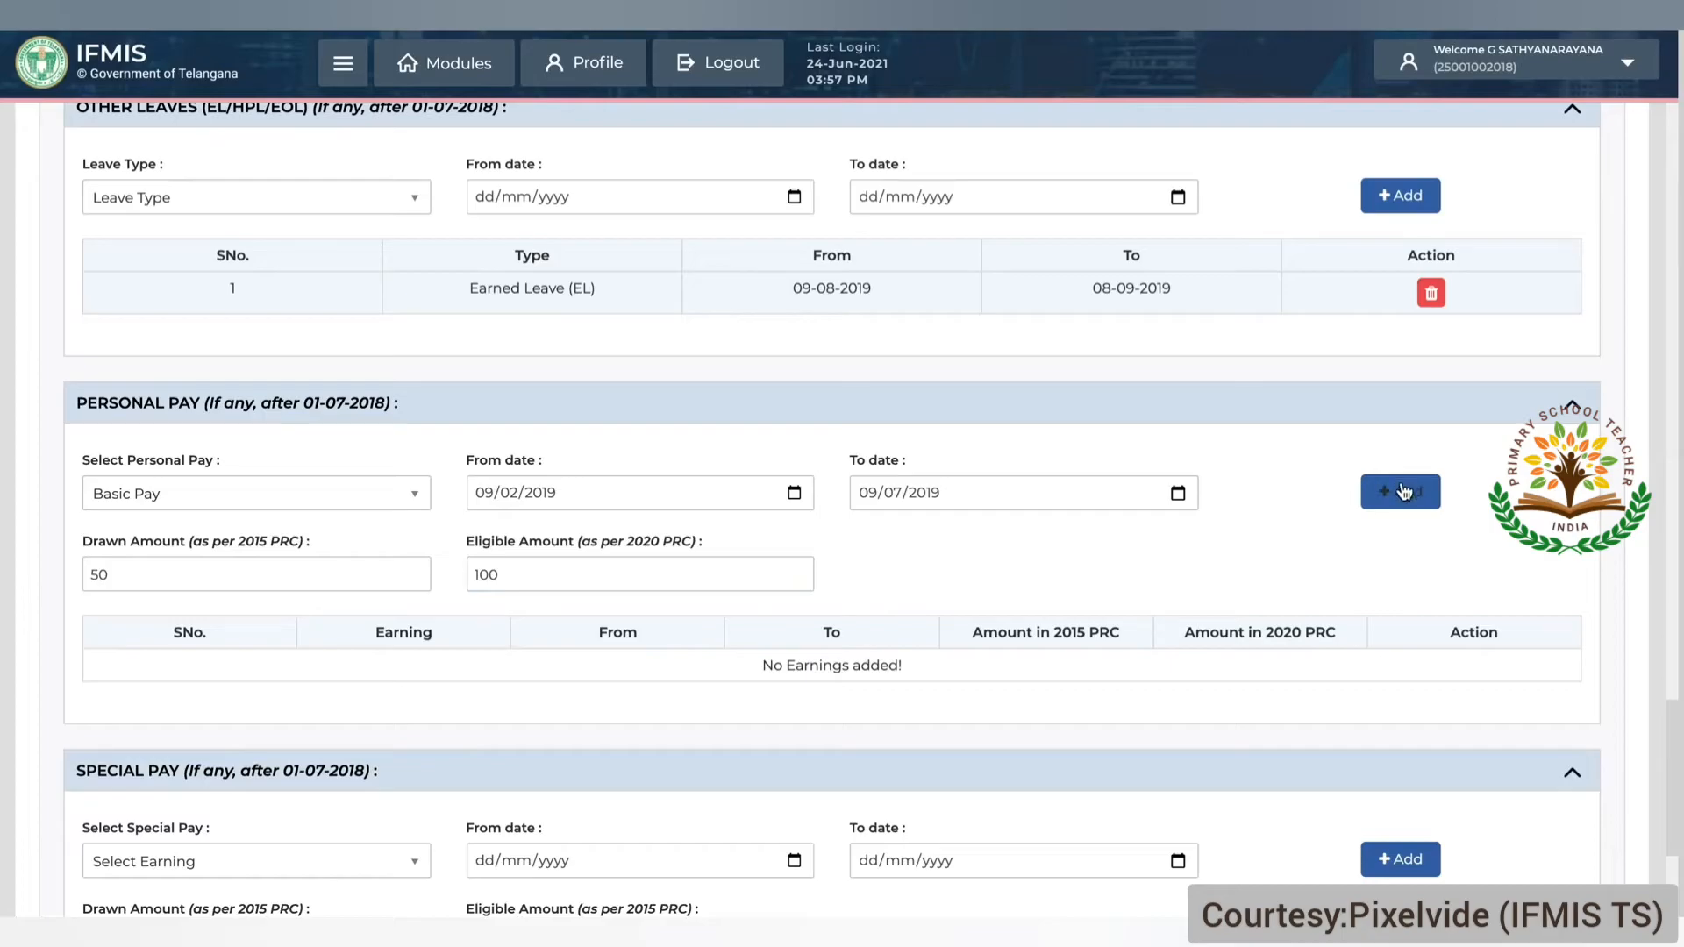
pyautogui.scroll(-1, 750, 603)
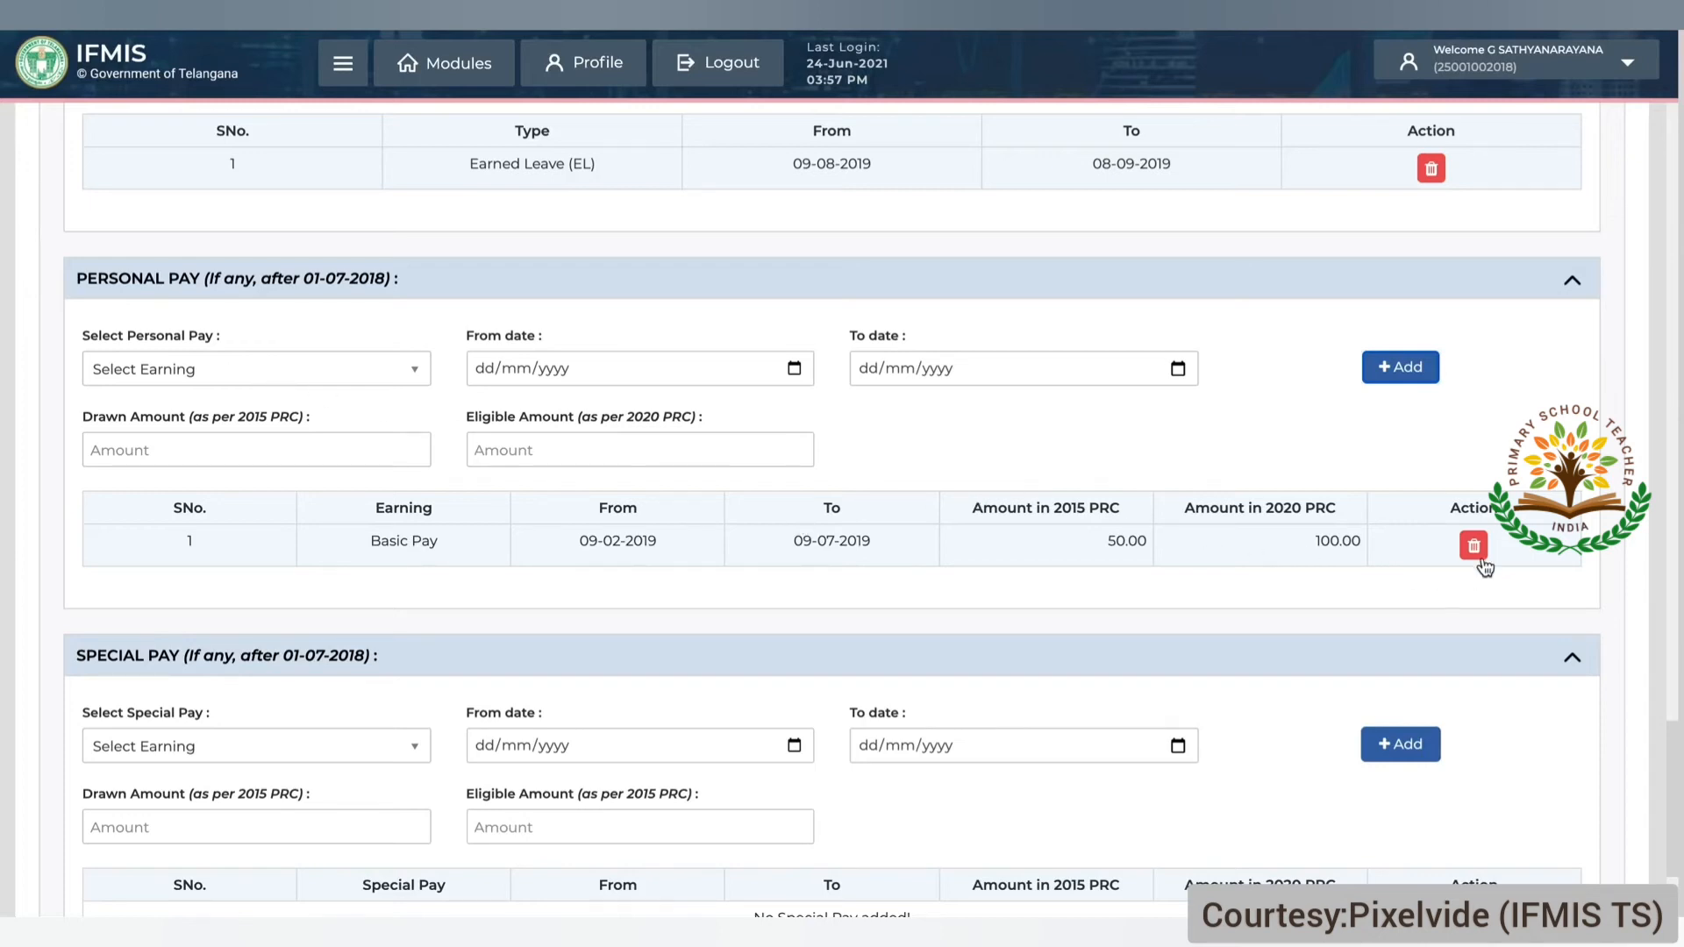
pyautogui.scroll(-4, 846, 594)
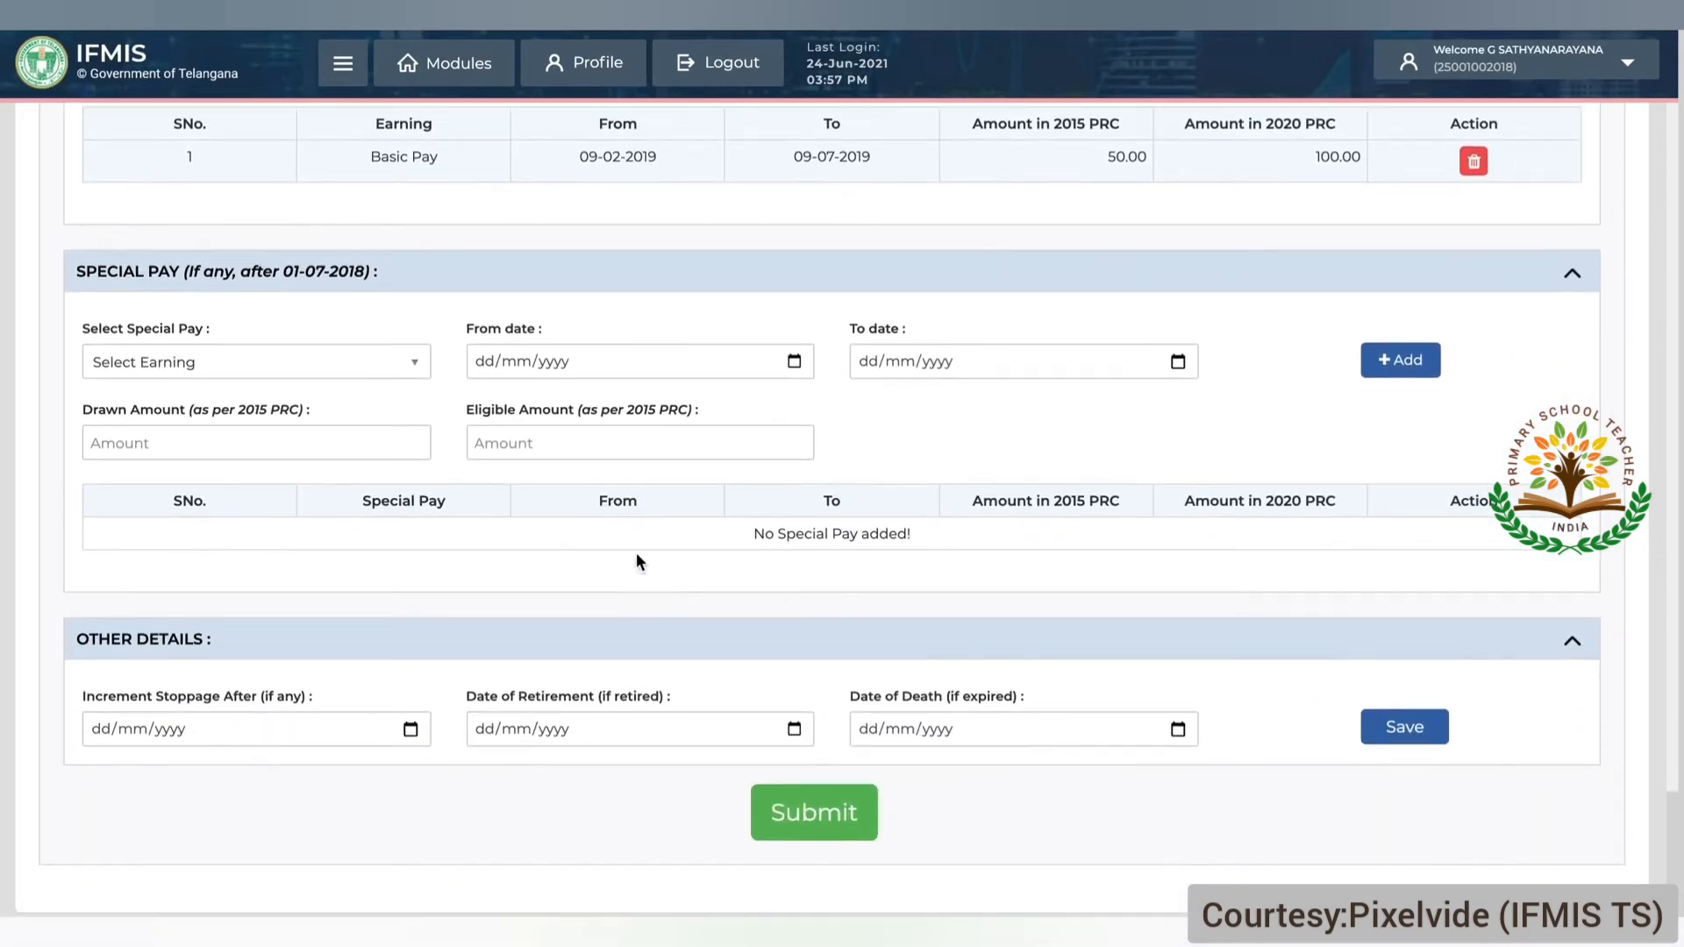
# Step: Search 'dhobi' in the special pay earnings and choose Dhobi Allowance
pyautogui.click(317, 372)
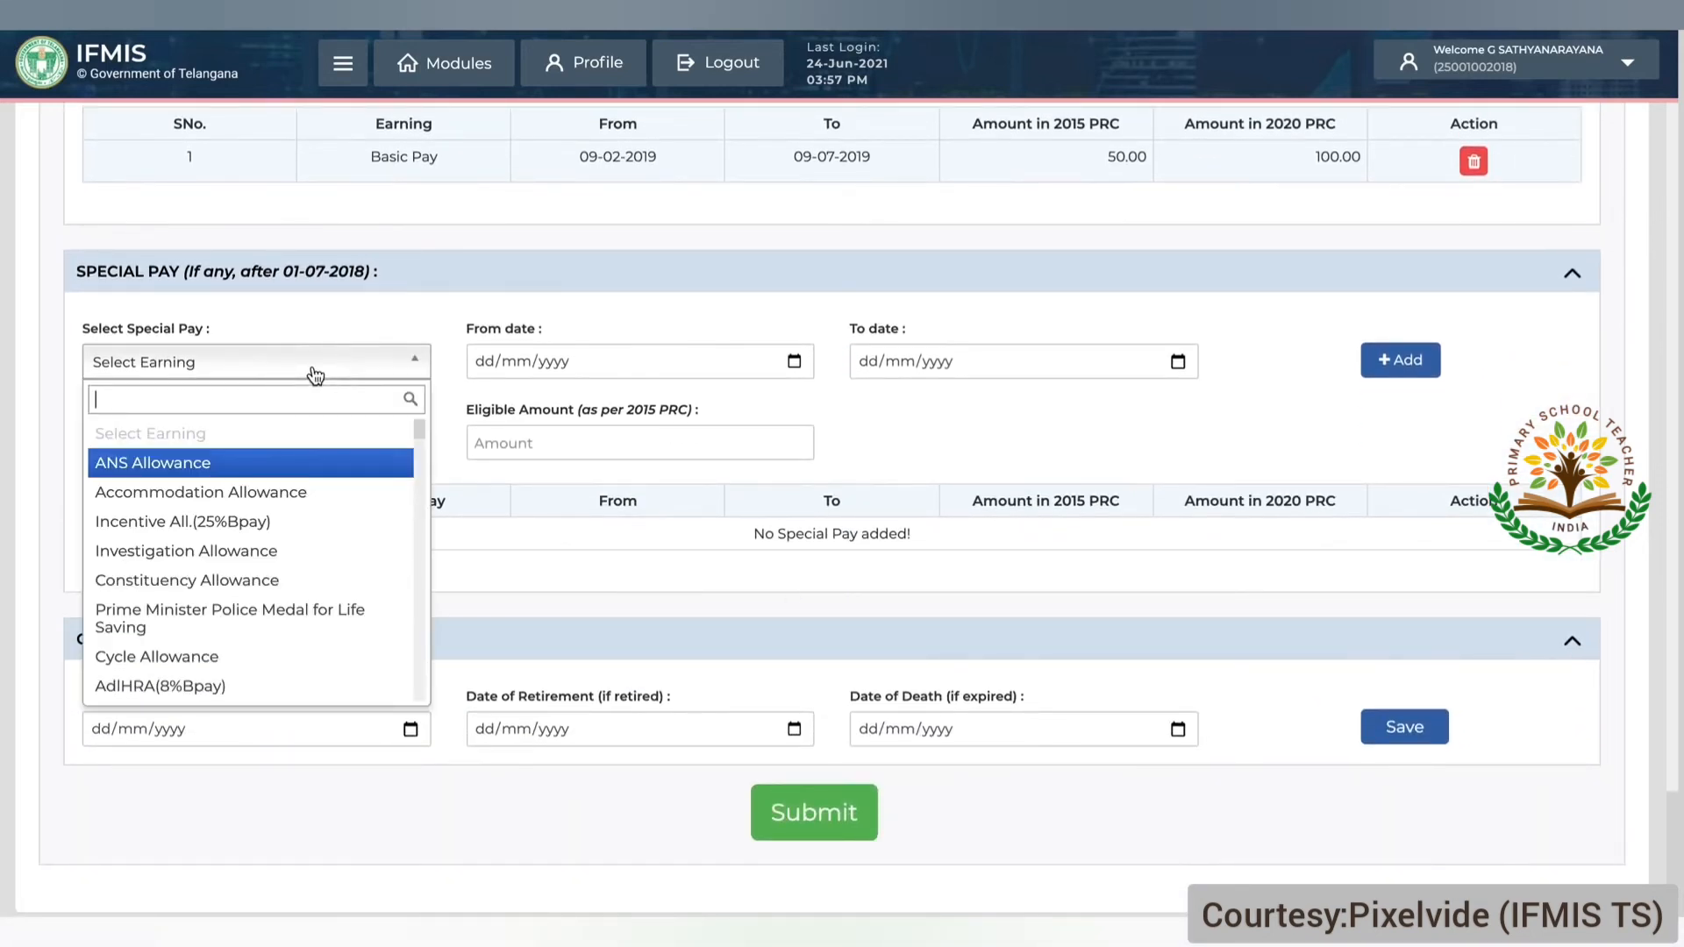
pyautogui.write('dhbo')
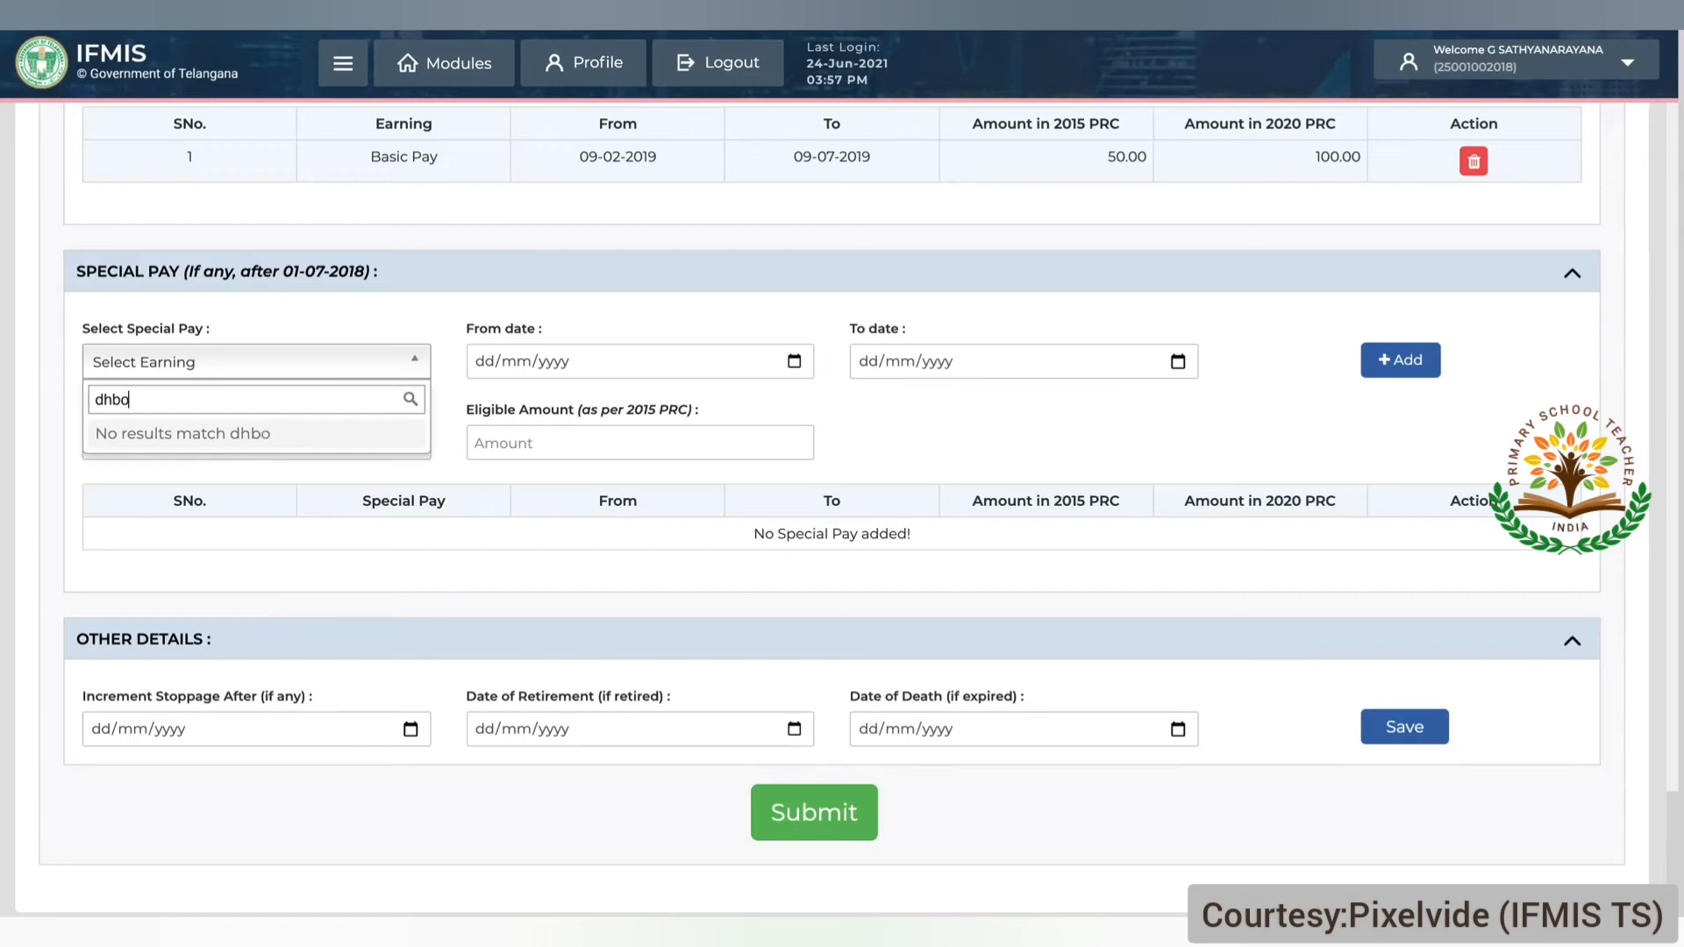
pyautogui.press('BackSpace')
pyautogui.press('BackSpace')
pyautogui.write('obi')
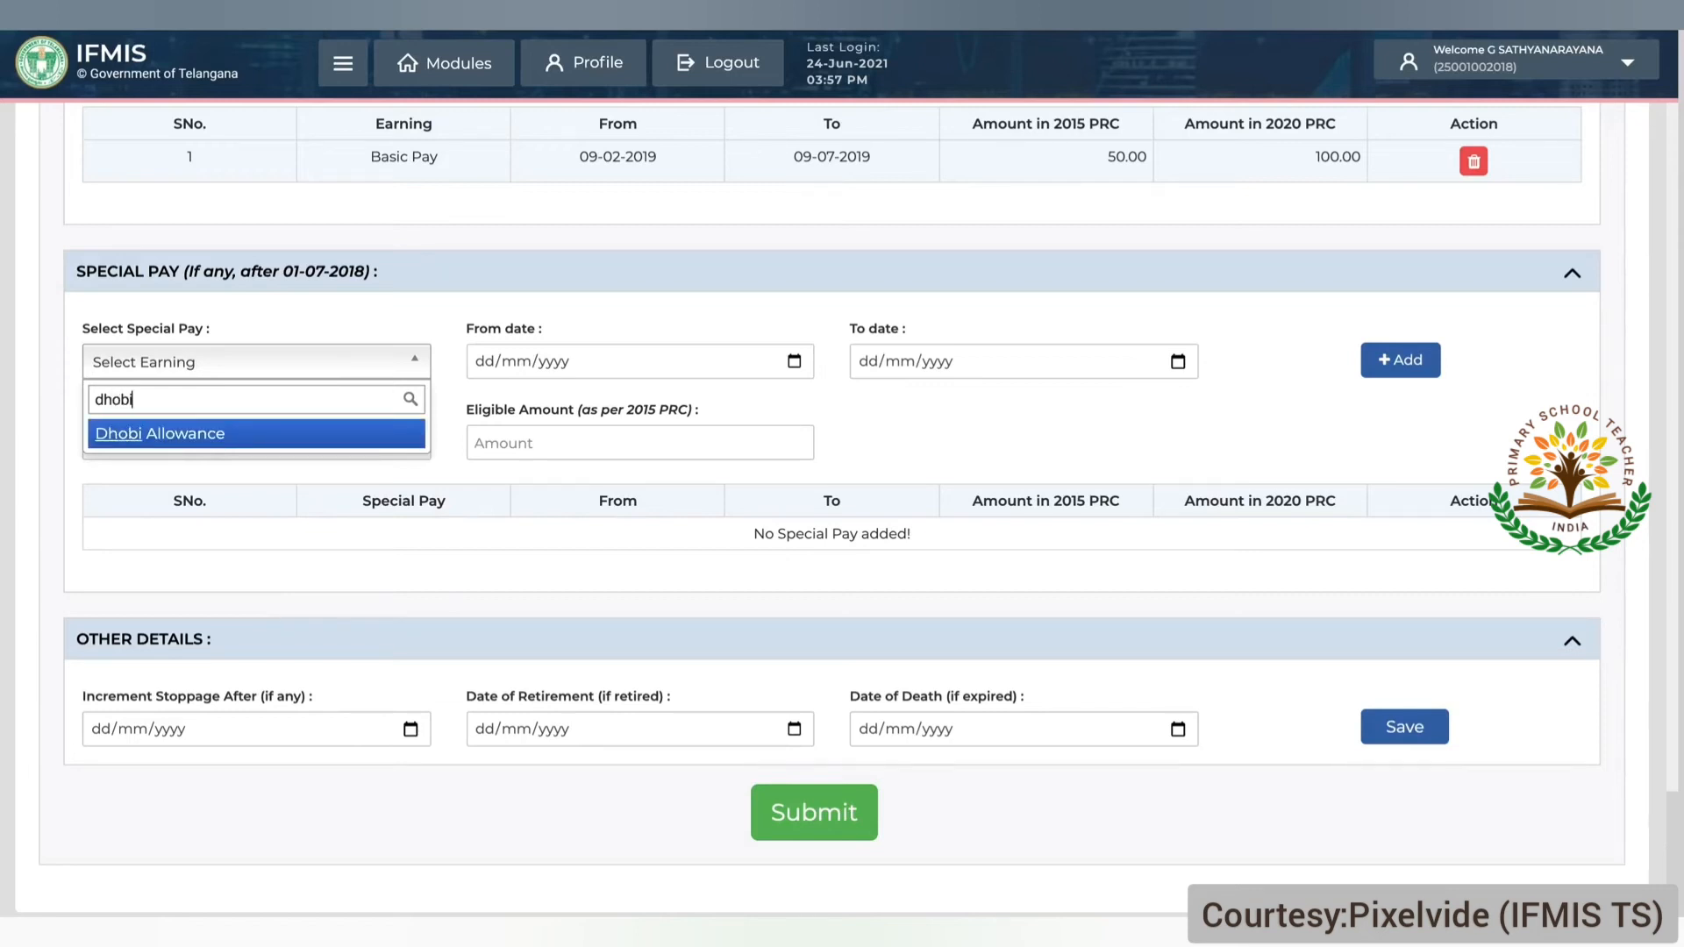
pyautogui.click(158, 438)
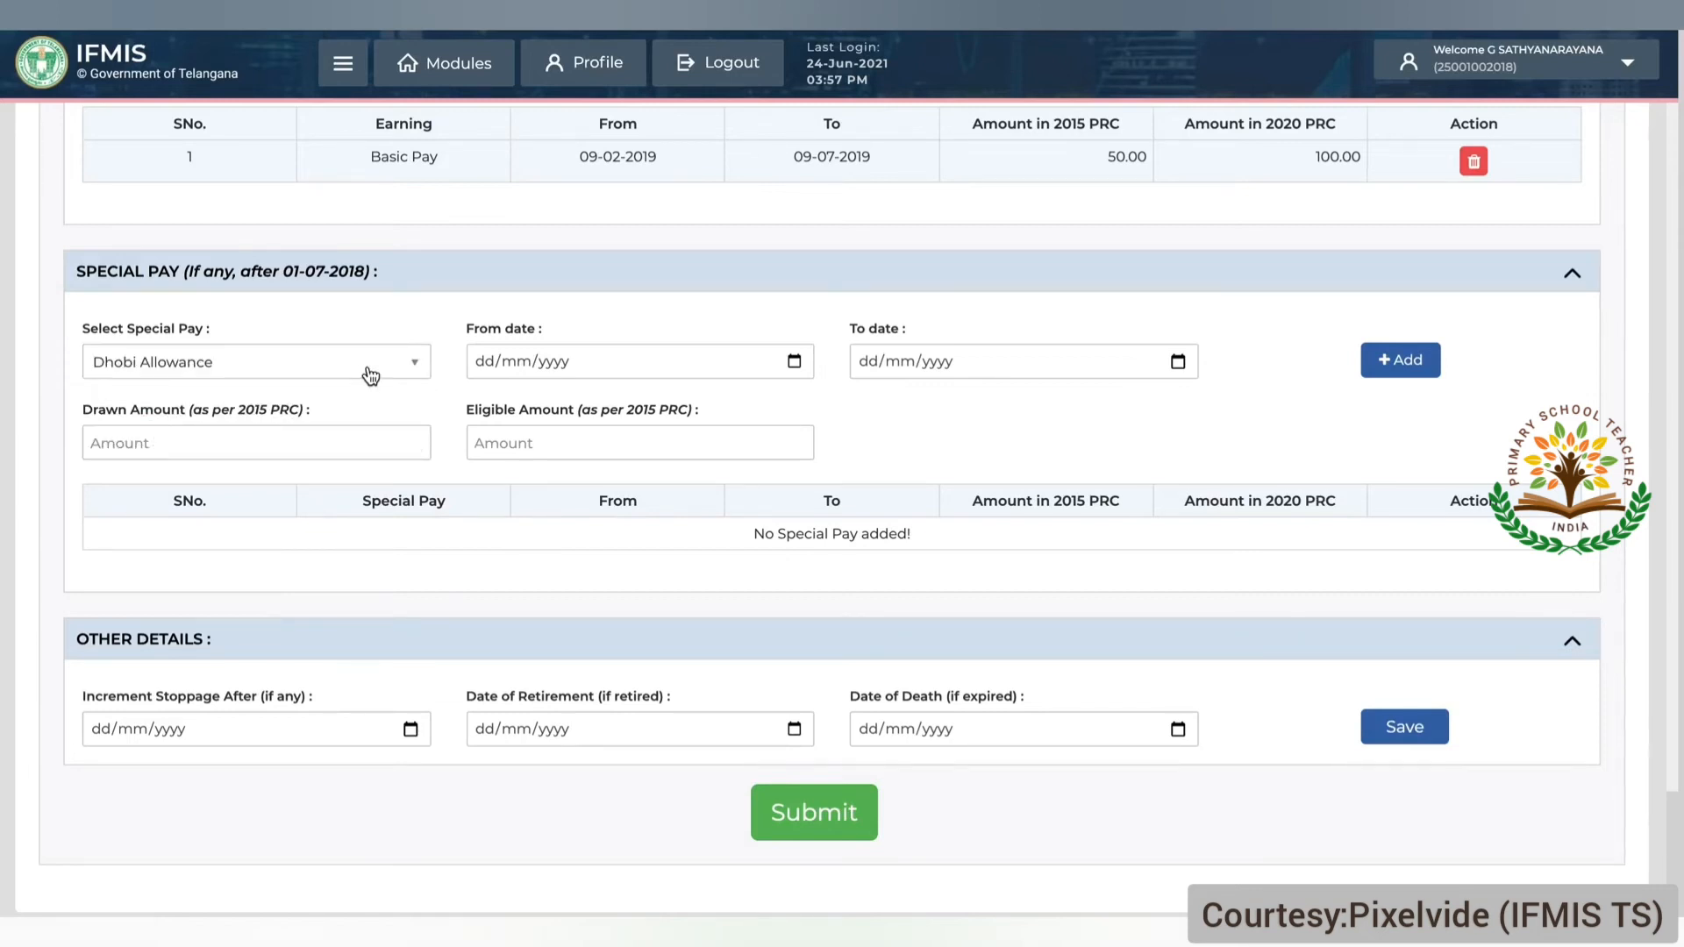
# Step: Add the Dhobi Allowance for 09-06-2019 to 09-09-2019 with 60 drawn and 120 eligible
pyautogui.click(478, 364)
pyautogui.write('09/06/')
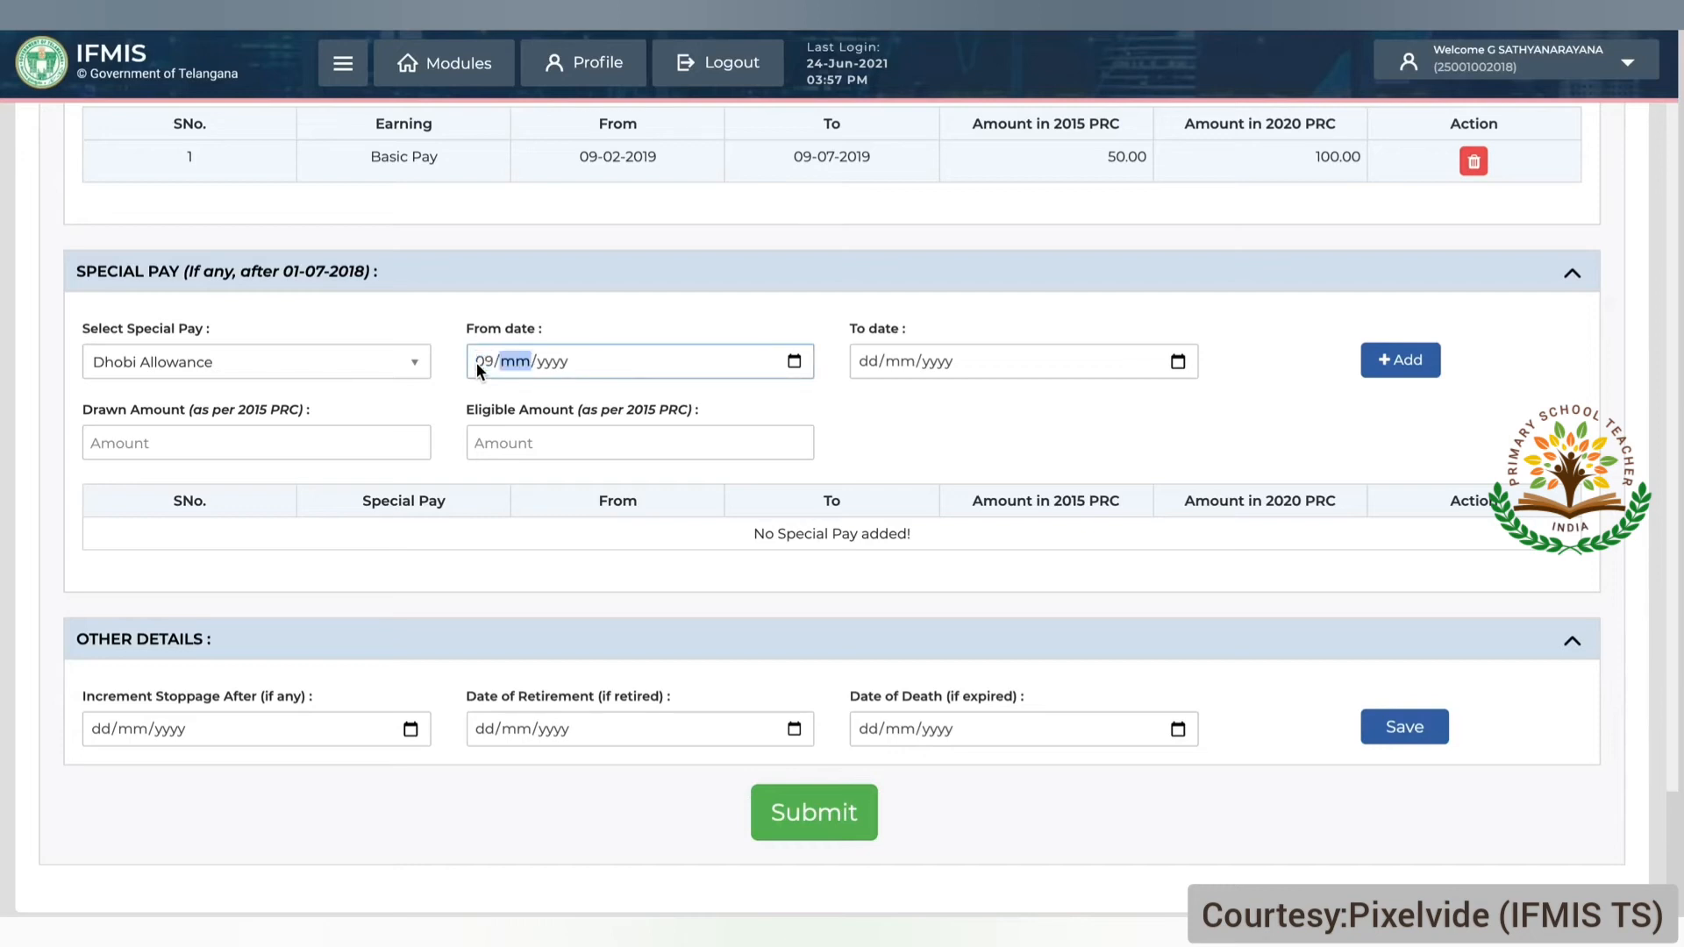
pyautogui.write('2019')
pyautogui.click(865, 359)
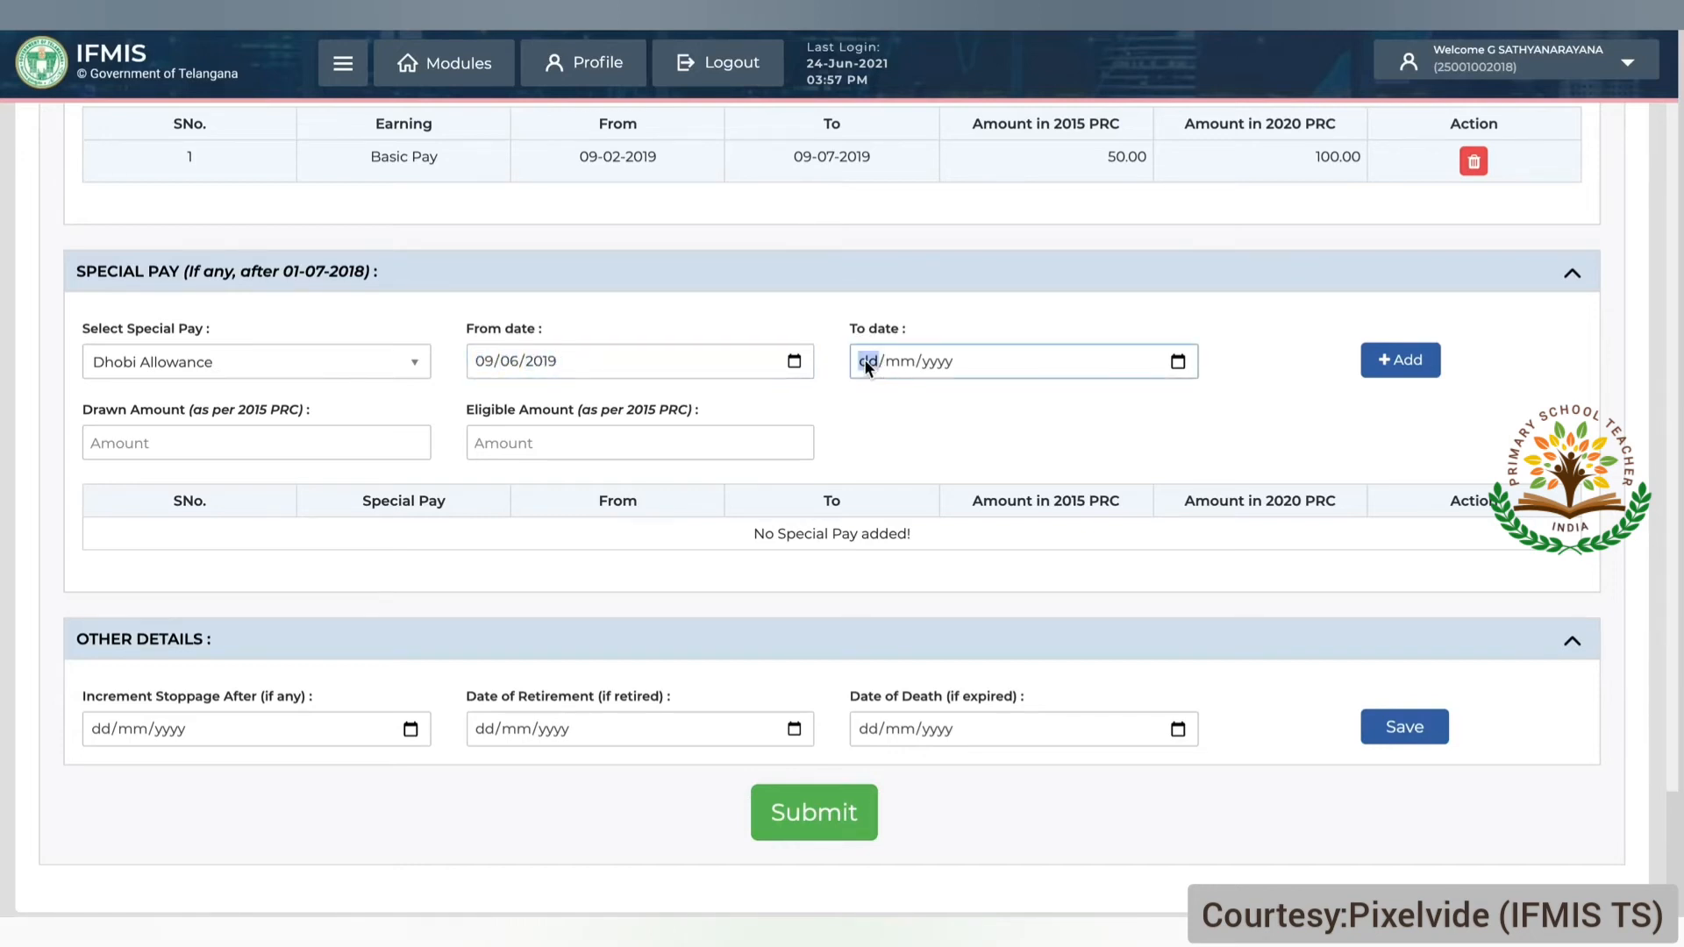
pyautogui.write('09/09/2019')
pyautogui.click(309, 452)
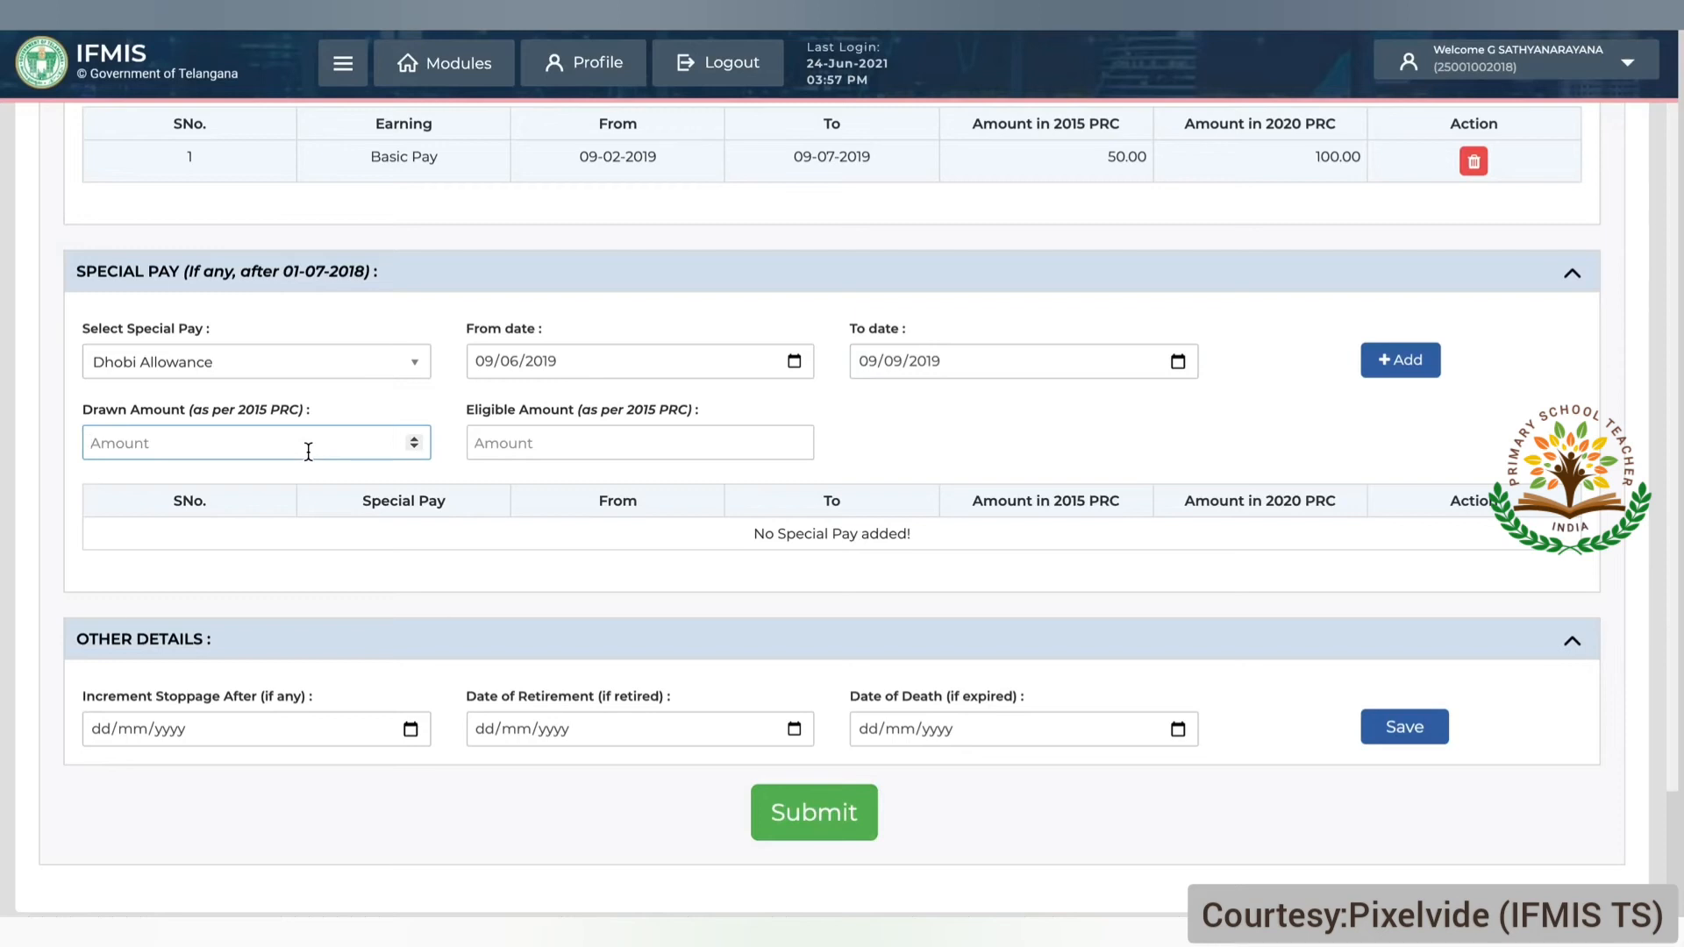
pyautogui.write('60')
pyautogui.click(517, 442)
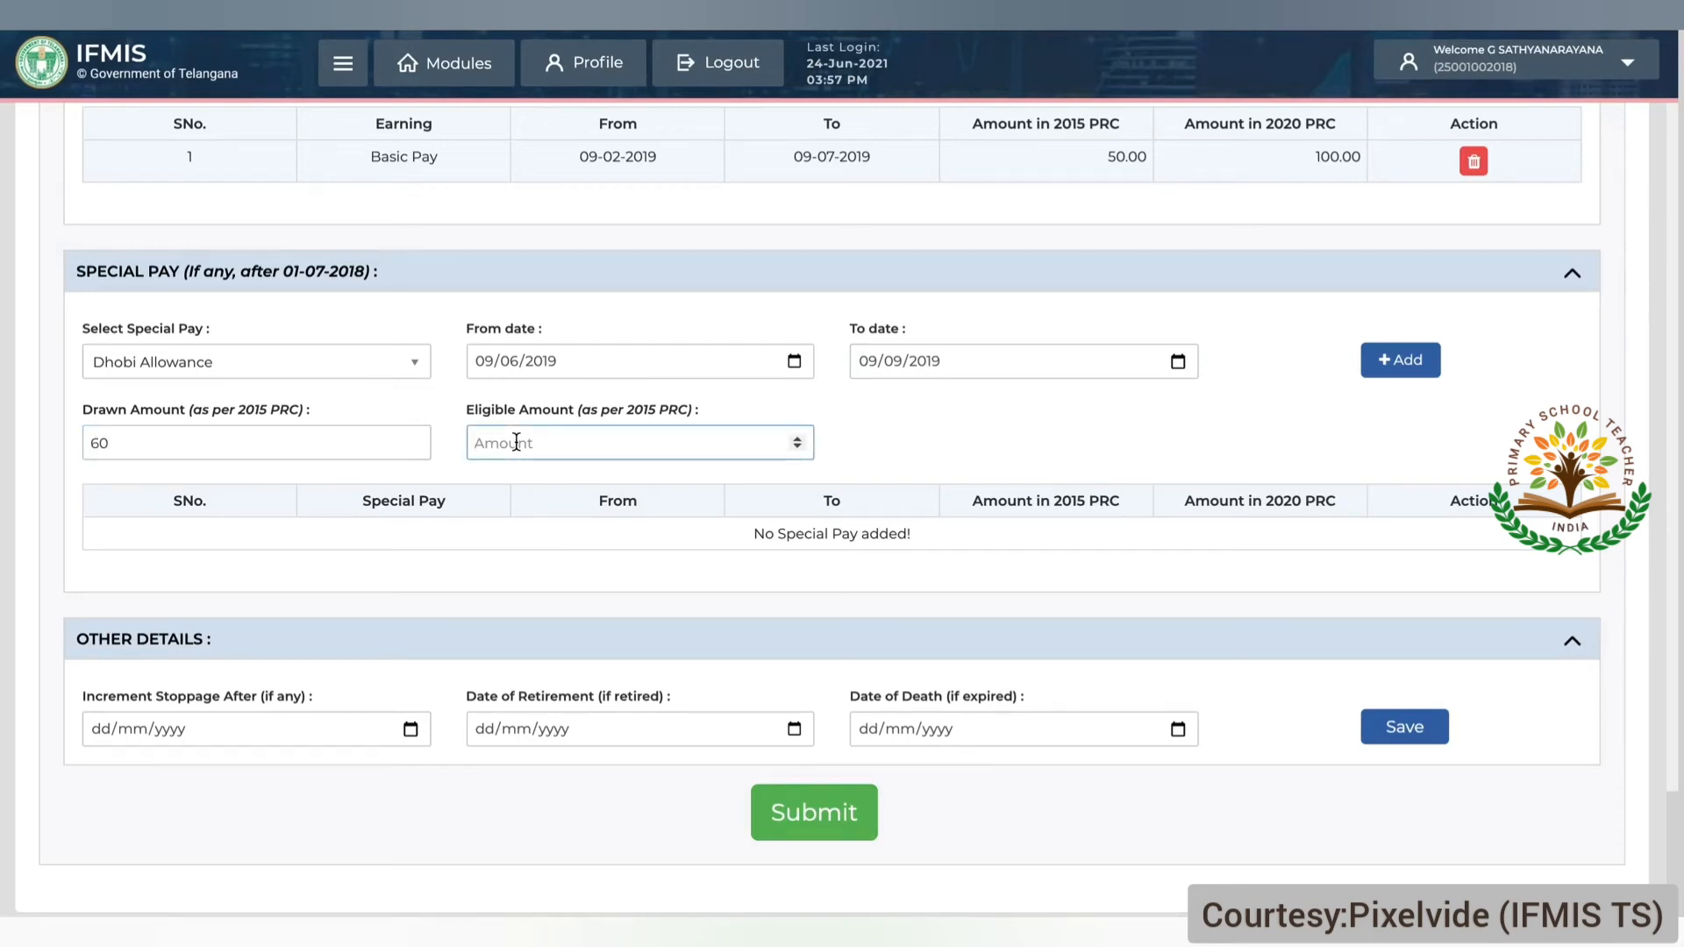
pyautogui.write('120')
pyautogui.click(1074, 391)
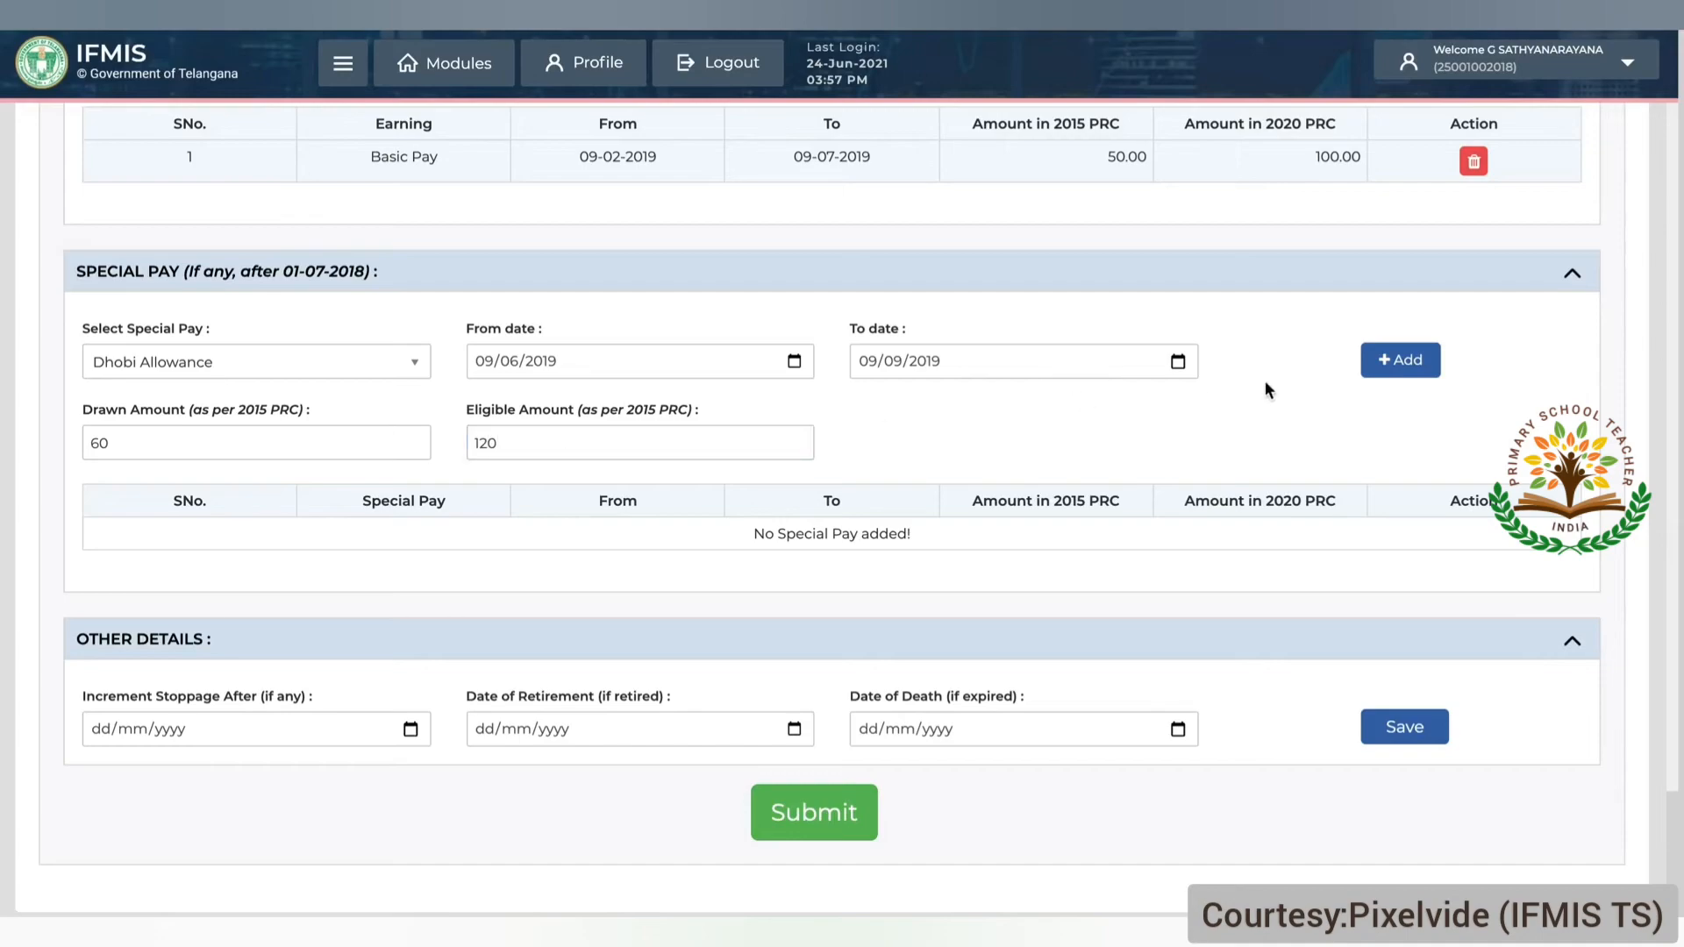
pyautogui.click(1379, 356)
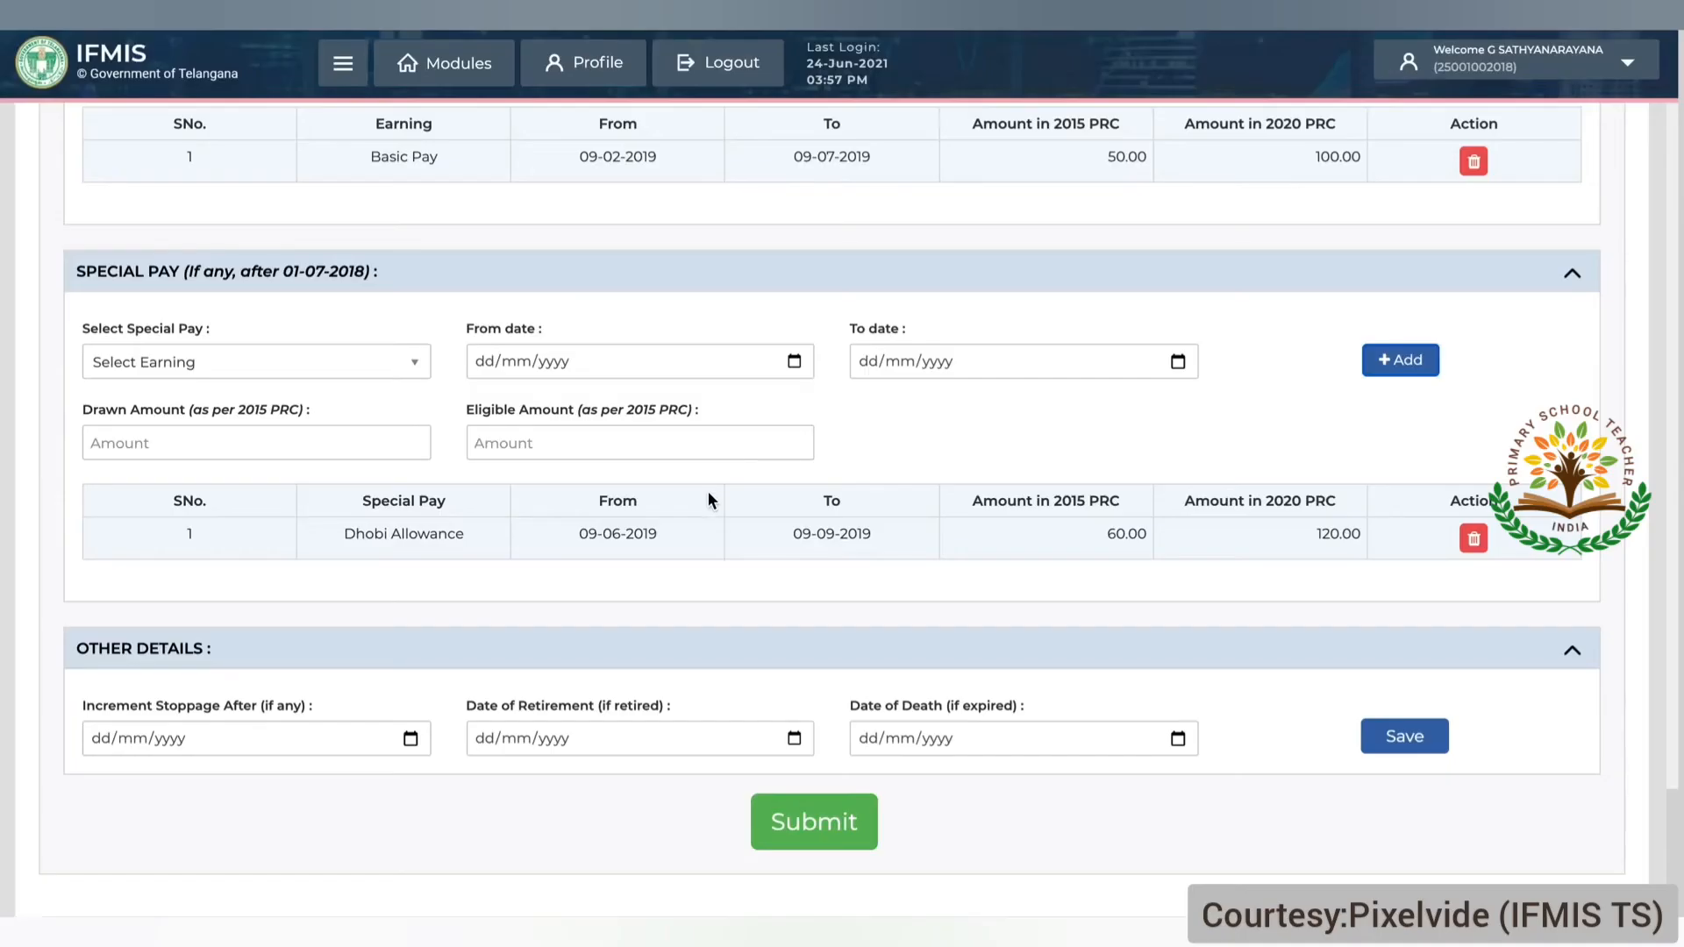
pyautogui.rightClick(639, 571)
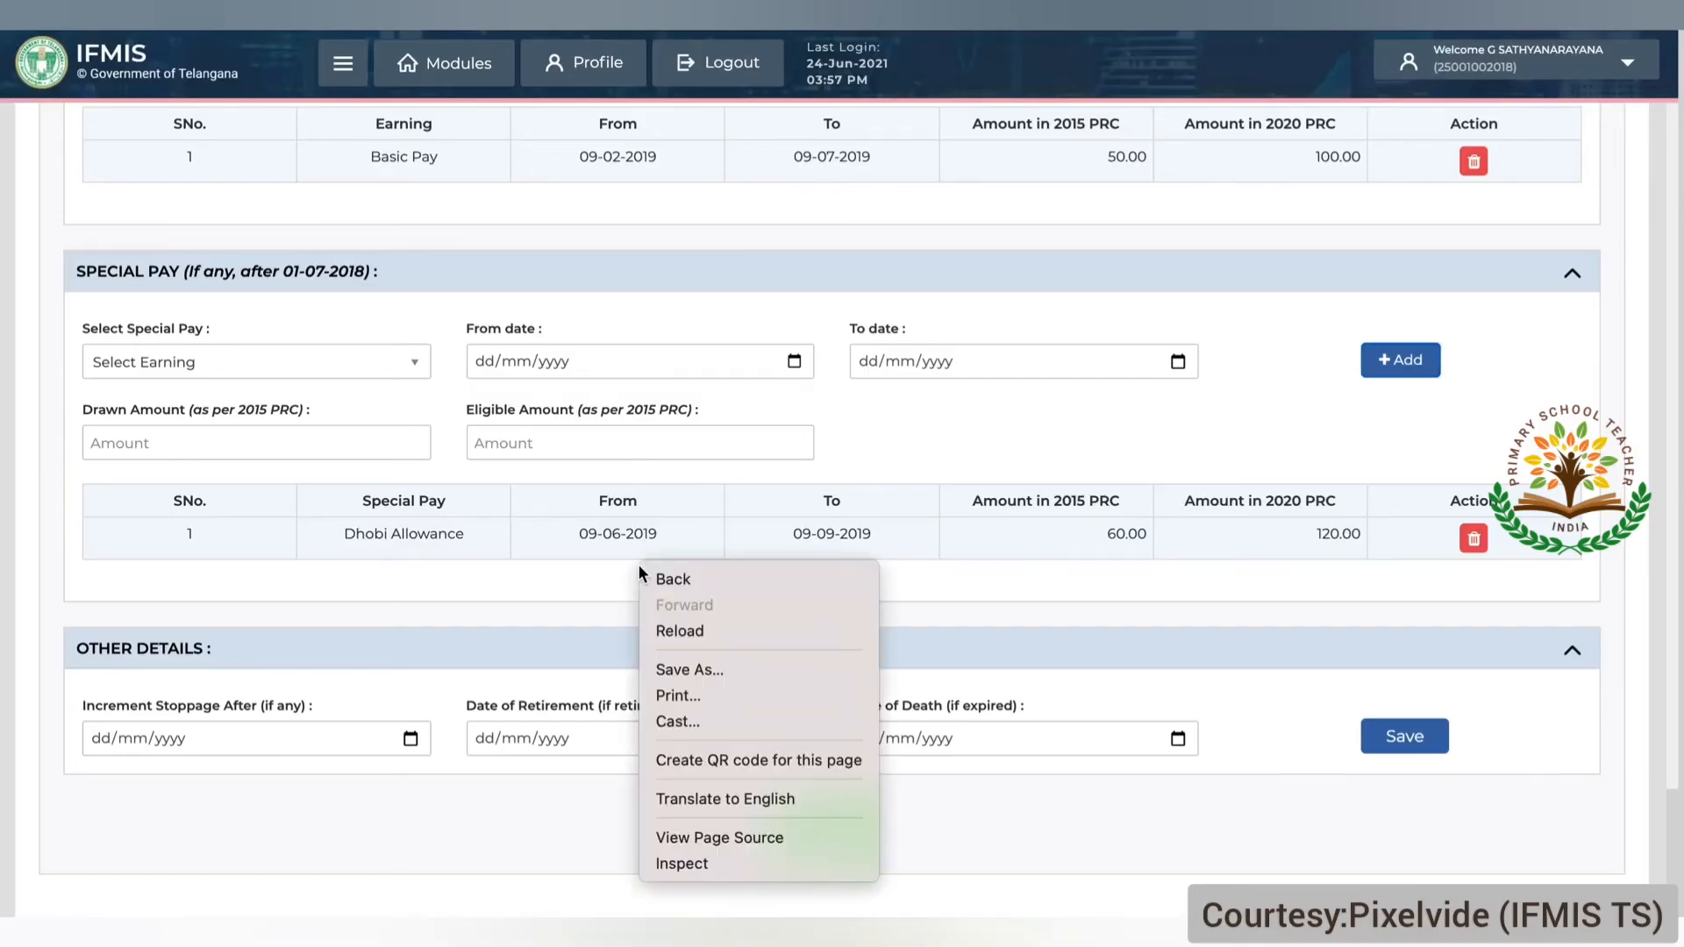
pyautogui.click(604, 581)
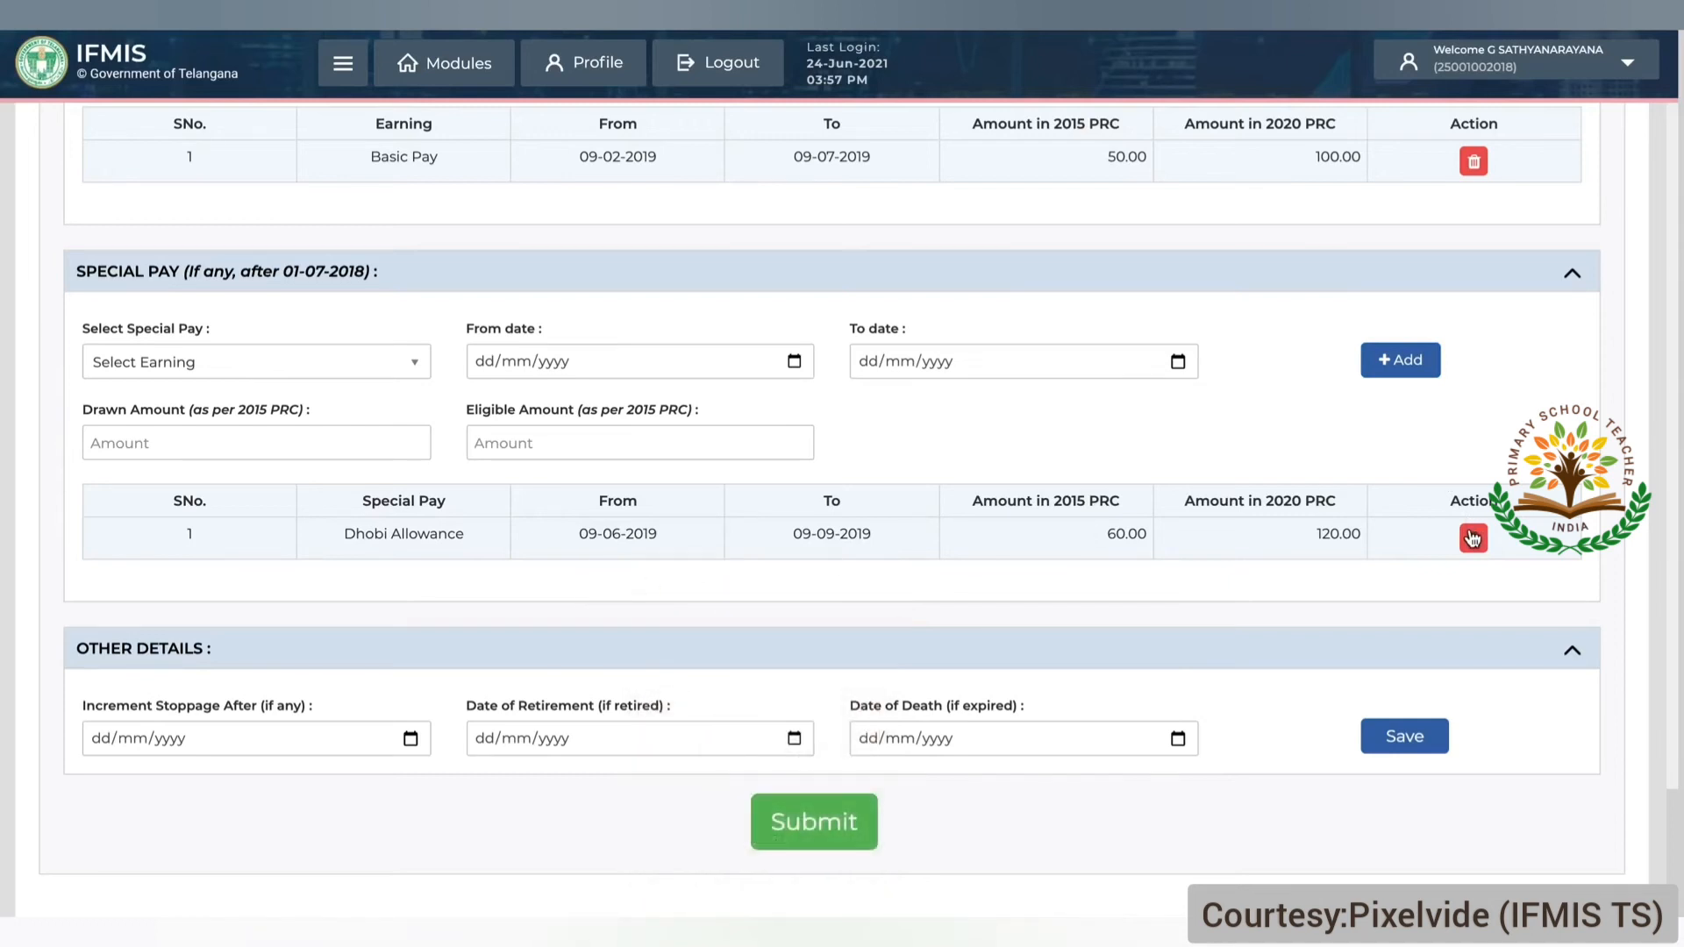
pyautogui.scroll(-1, 775, 535)
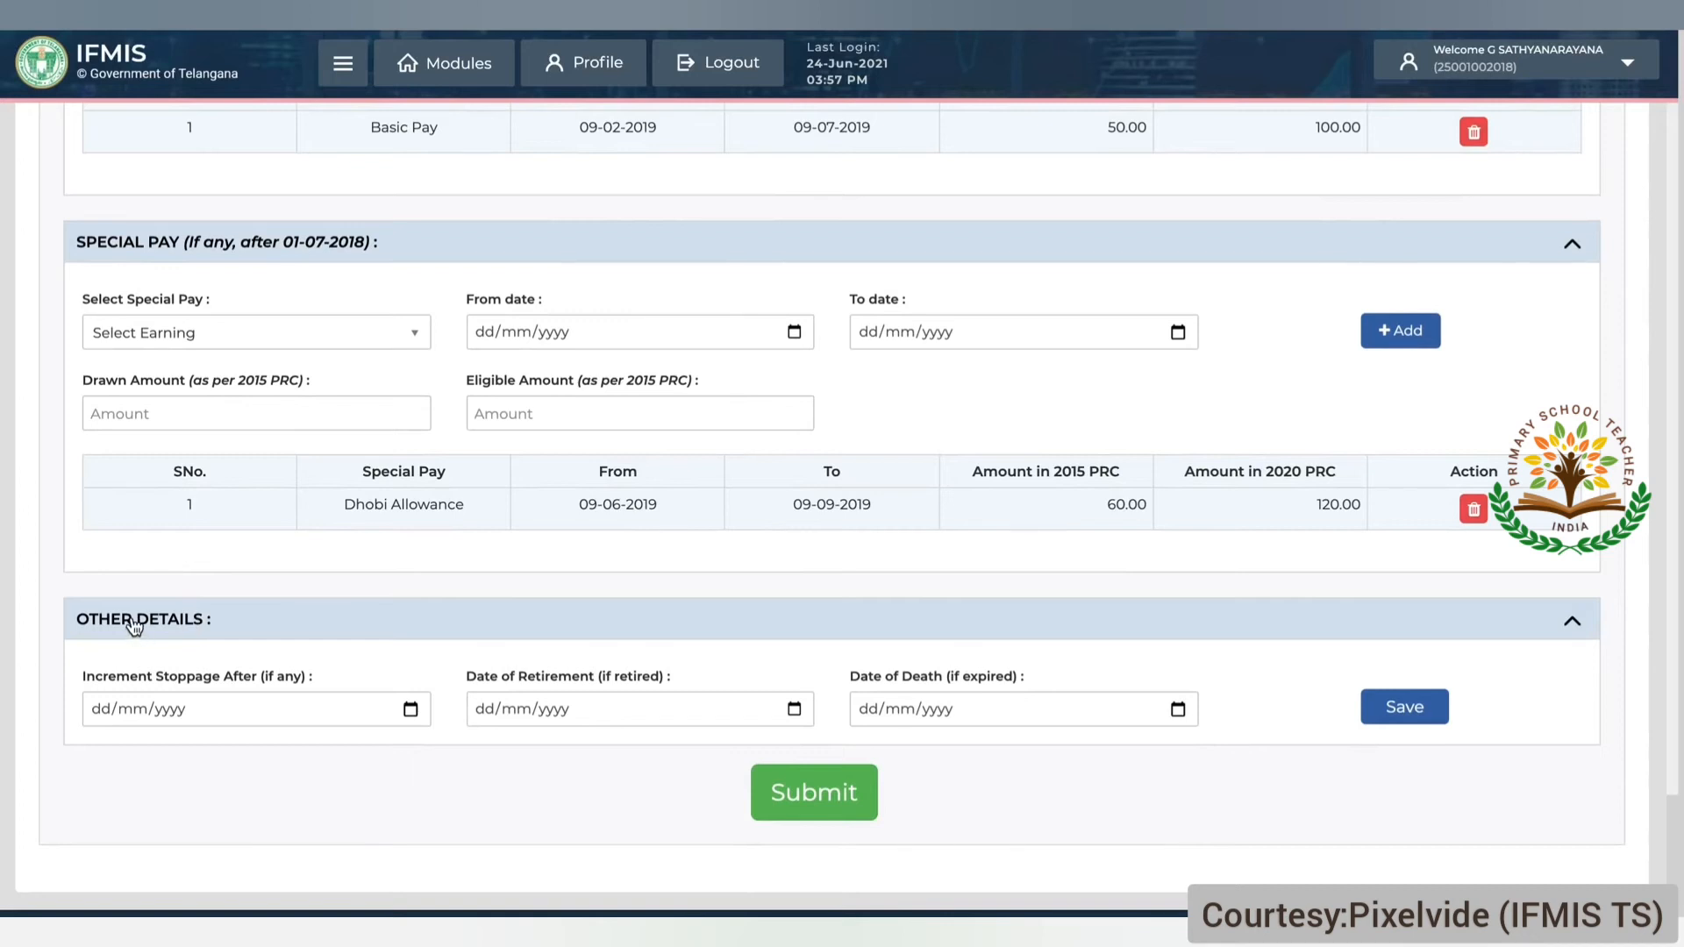
pyautogui.scroll(-1, 384, 637)
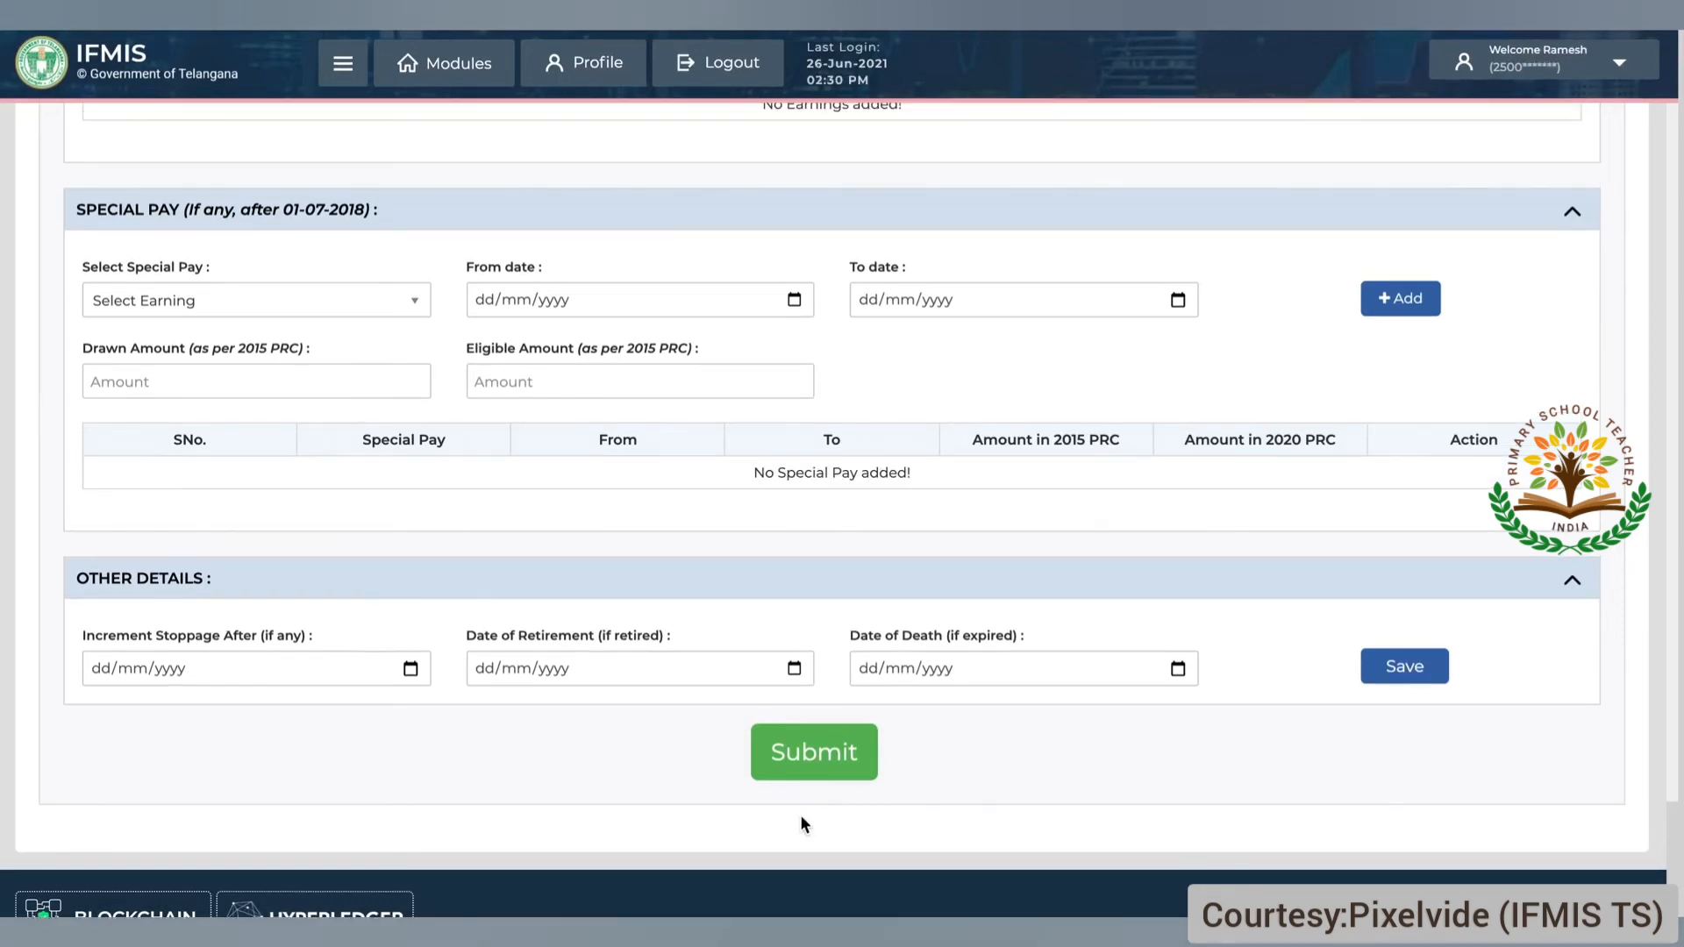
# Step: Submit the option entry and confirm its pay-fixation report: basic 24,970.00, gross 30,484.00, net 8204.00
pyautogui.click(804, 752)
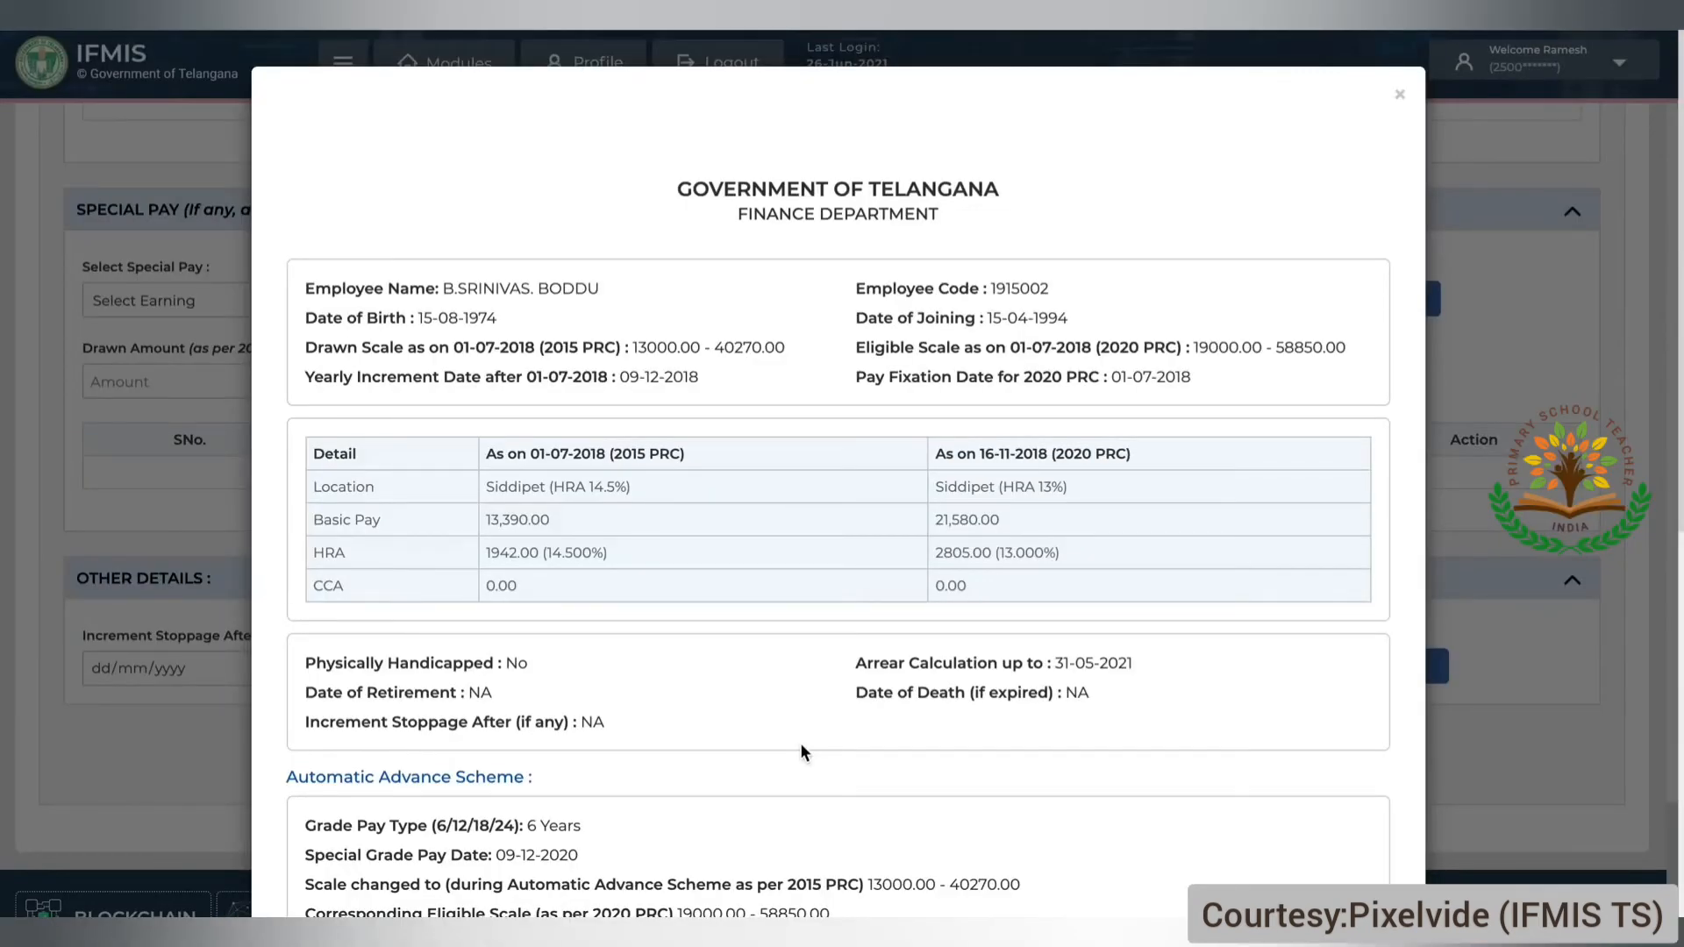
pyautogui.scroll(-6, 804, 752)
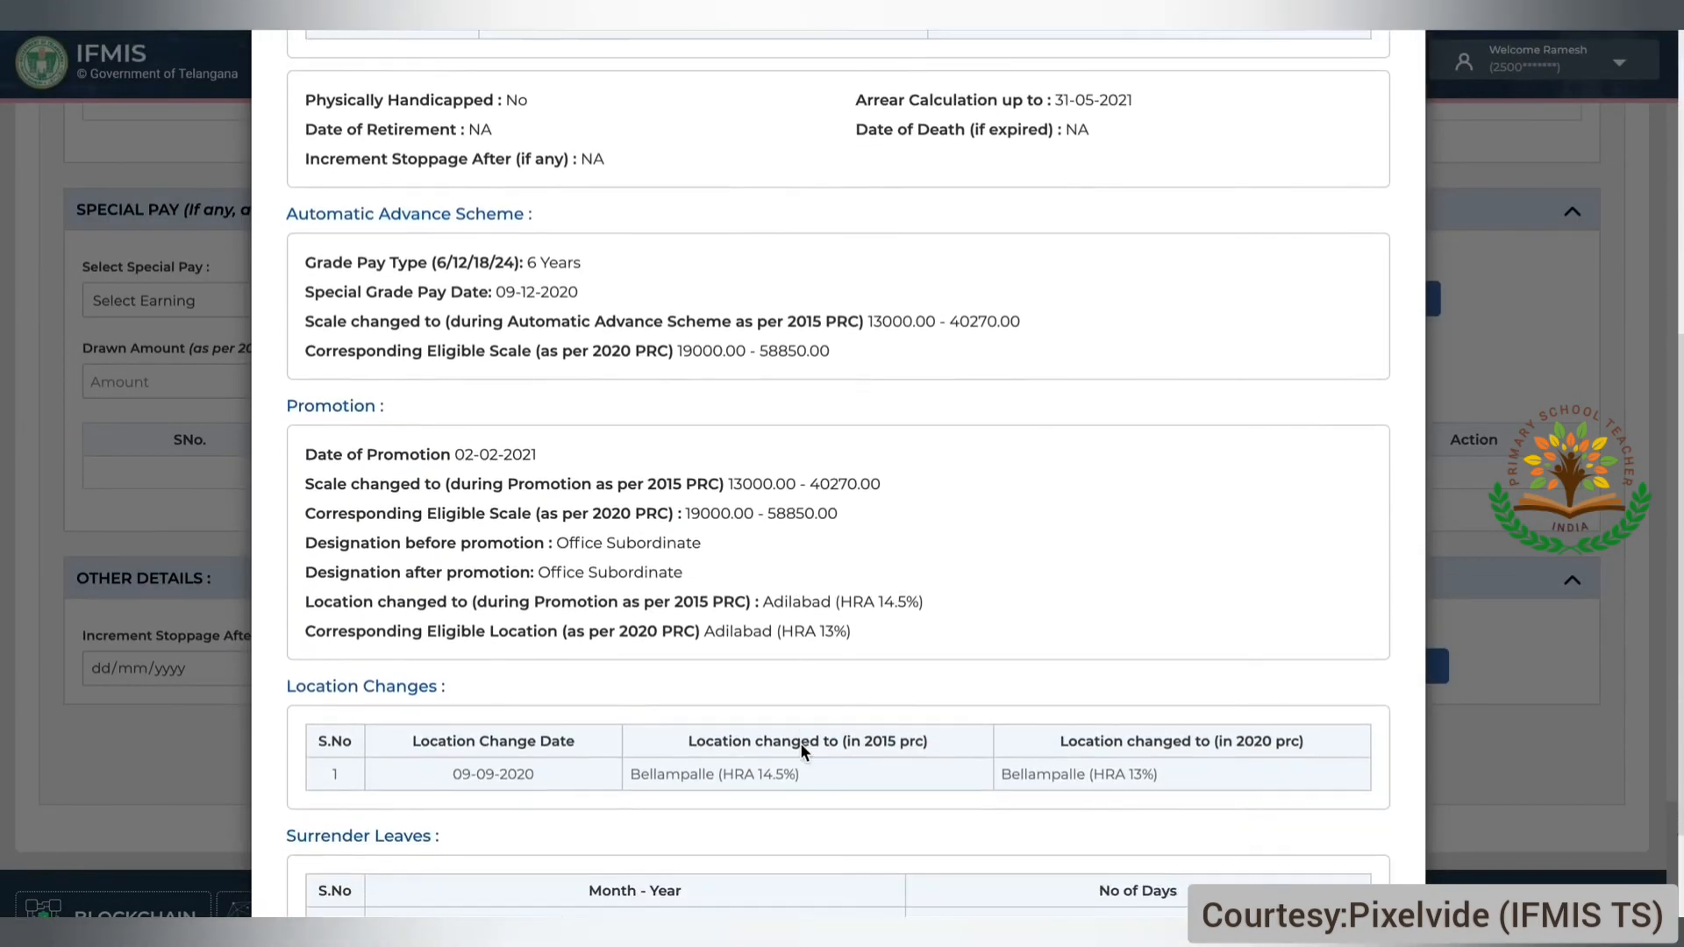
pyautogui.scroll(-3, 800, 744)
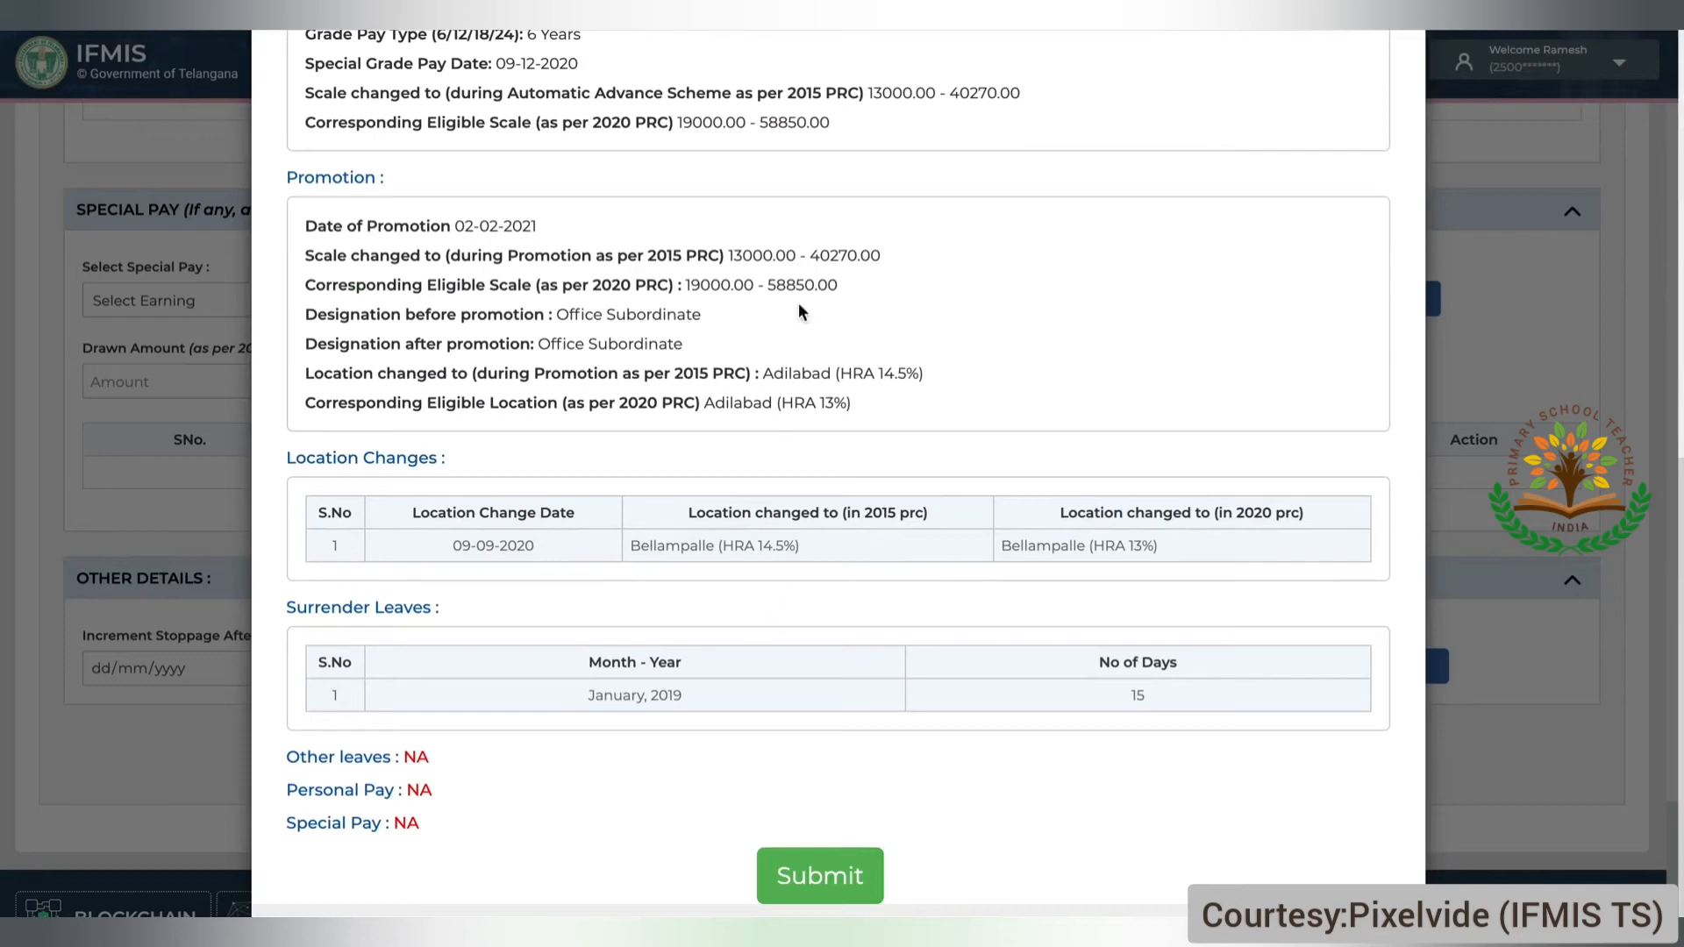
pyautogui.click(798, 886)
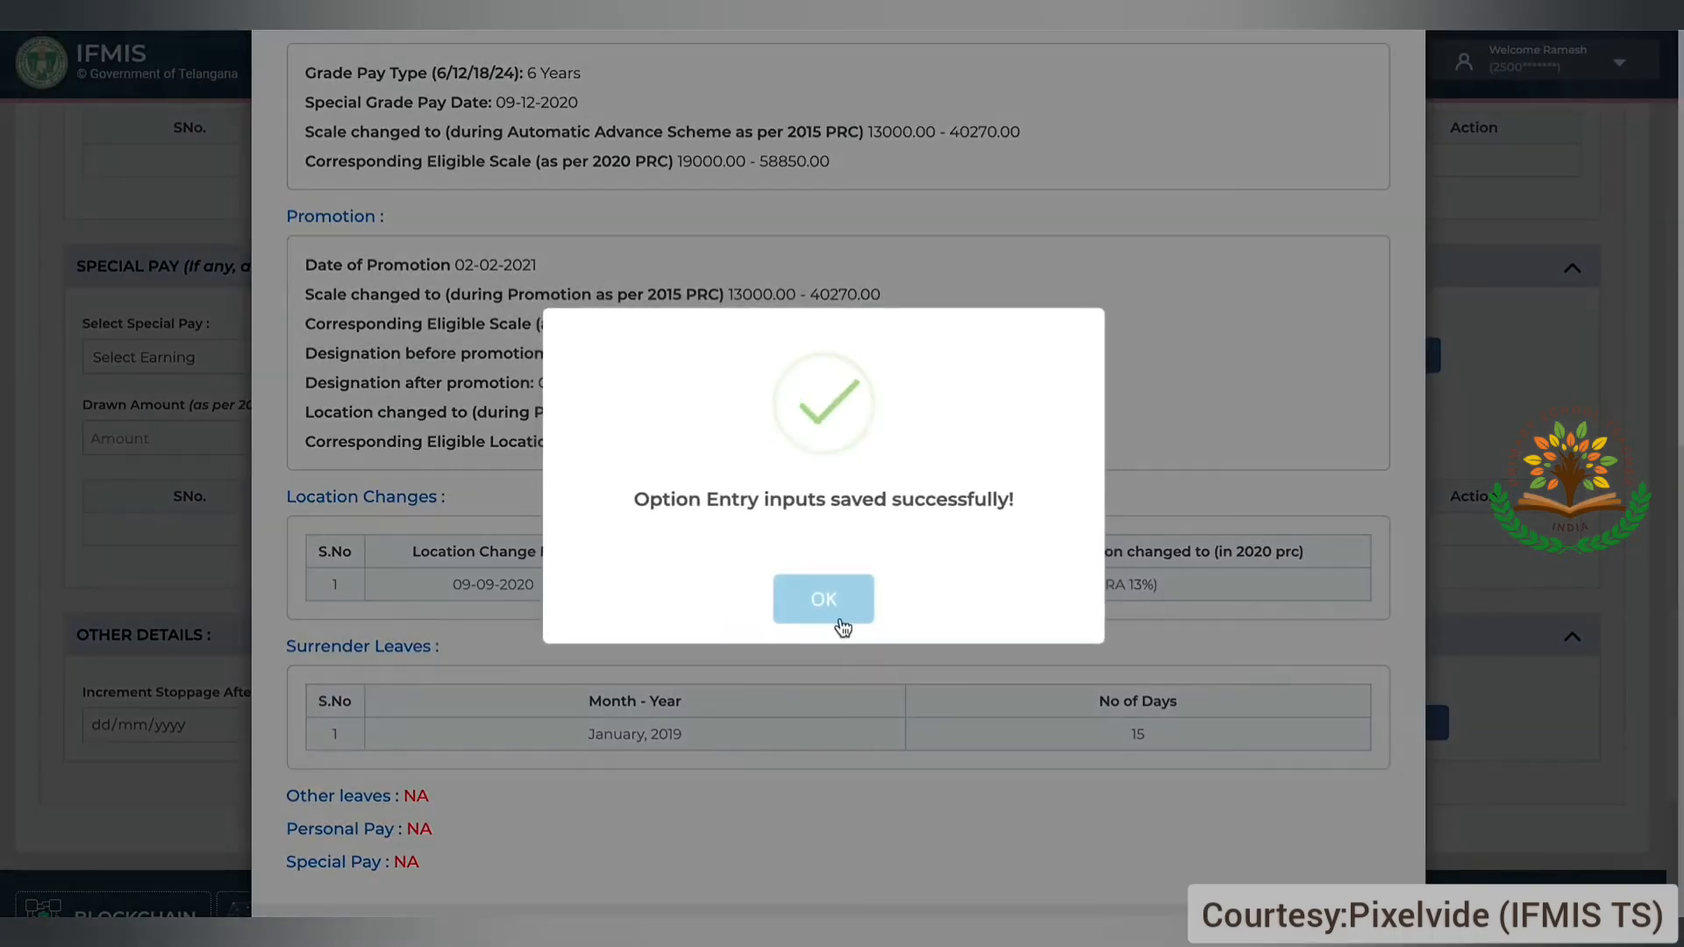
pyautogui.click(847, 614)
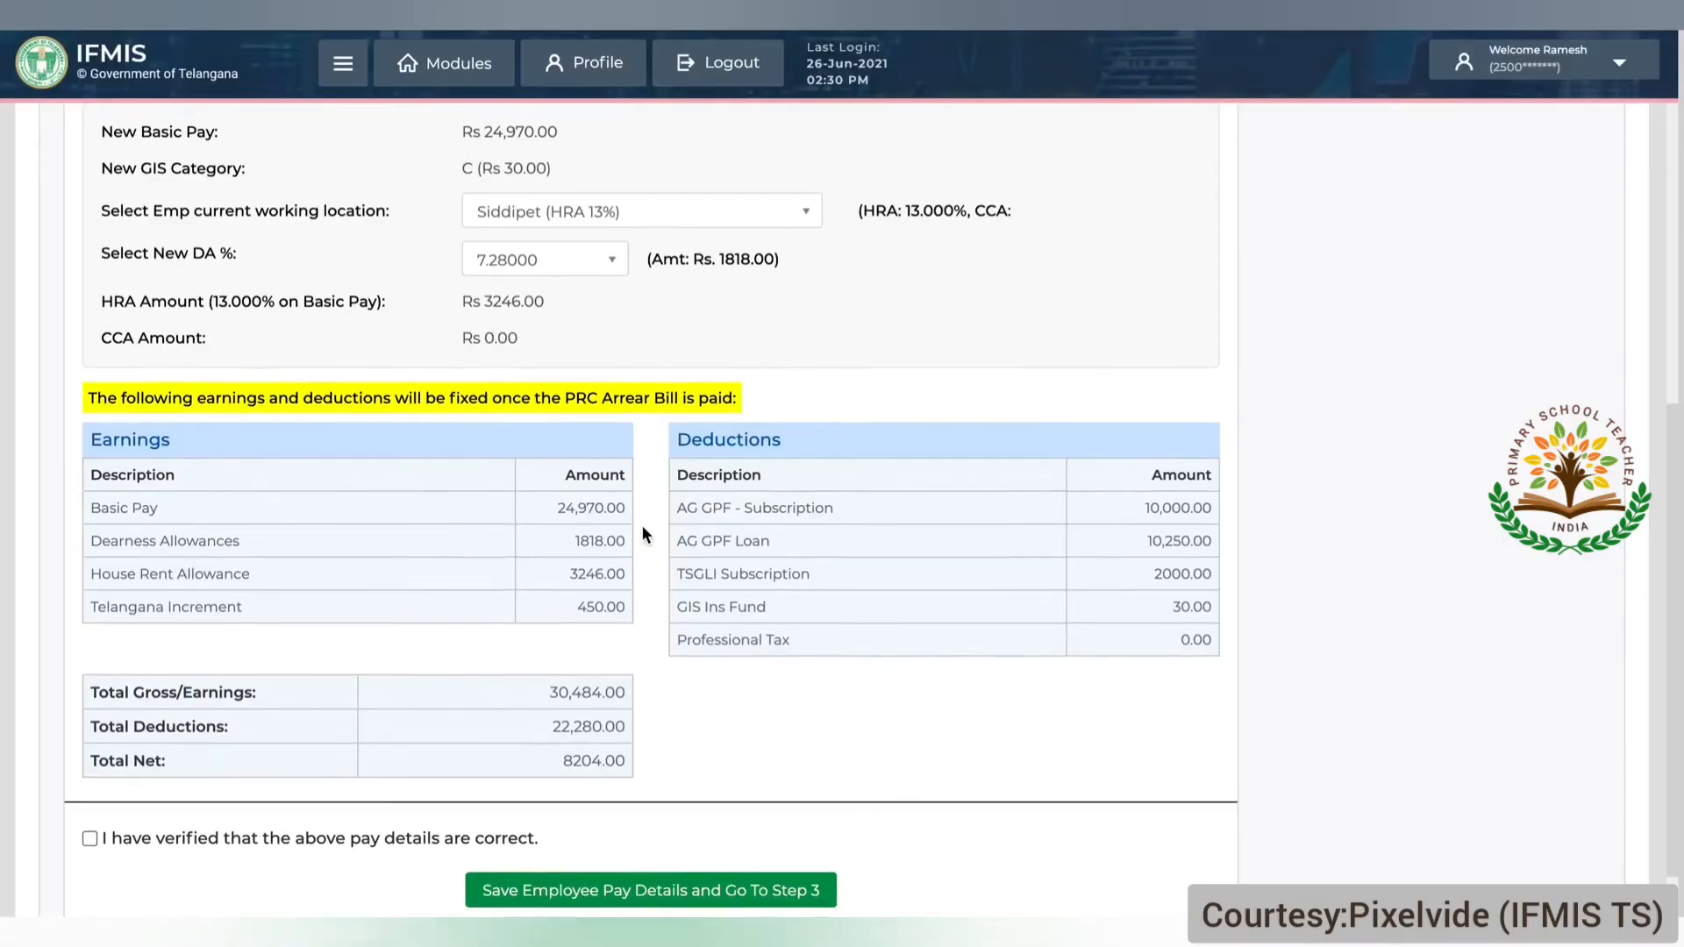
# Step: Save the verified employee pay details, confirming, and proceed to Step 3 PRC Arrears
pyautogui.scroll(3, 643, 535)
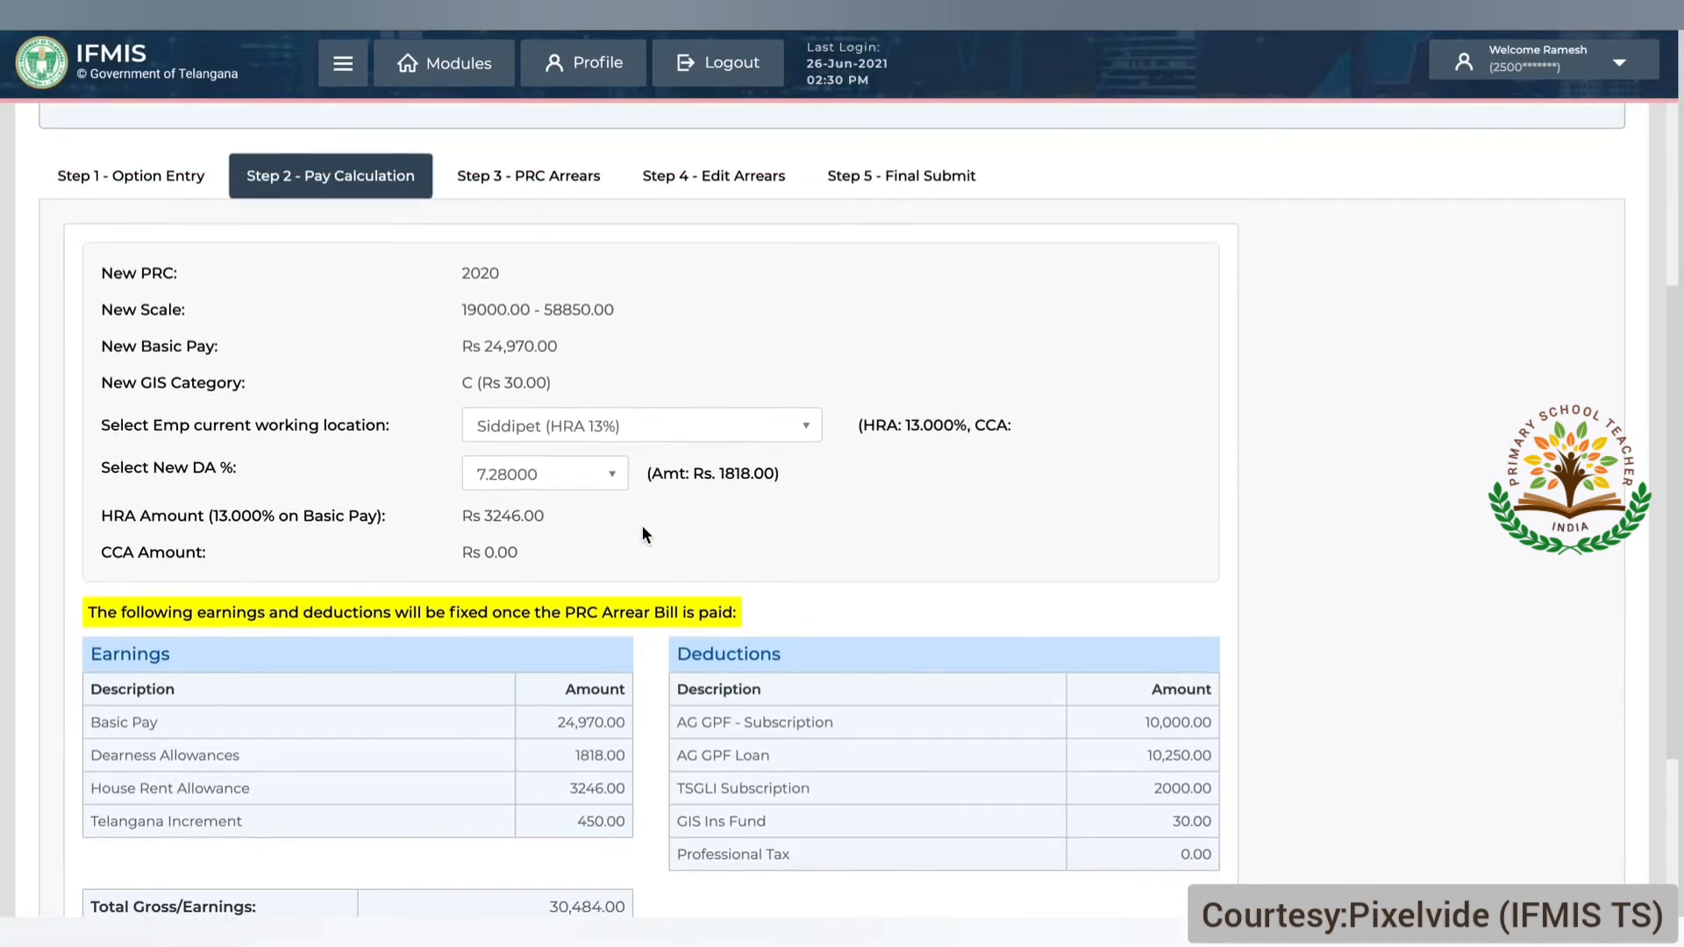
pyautogui.scroll(-1, 643, 535)
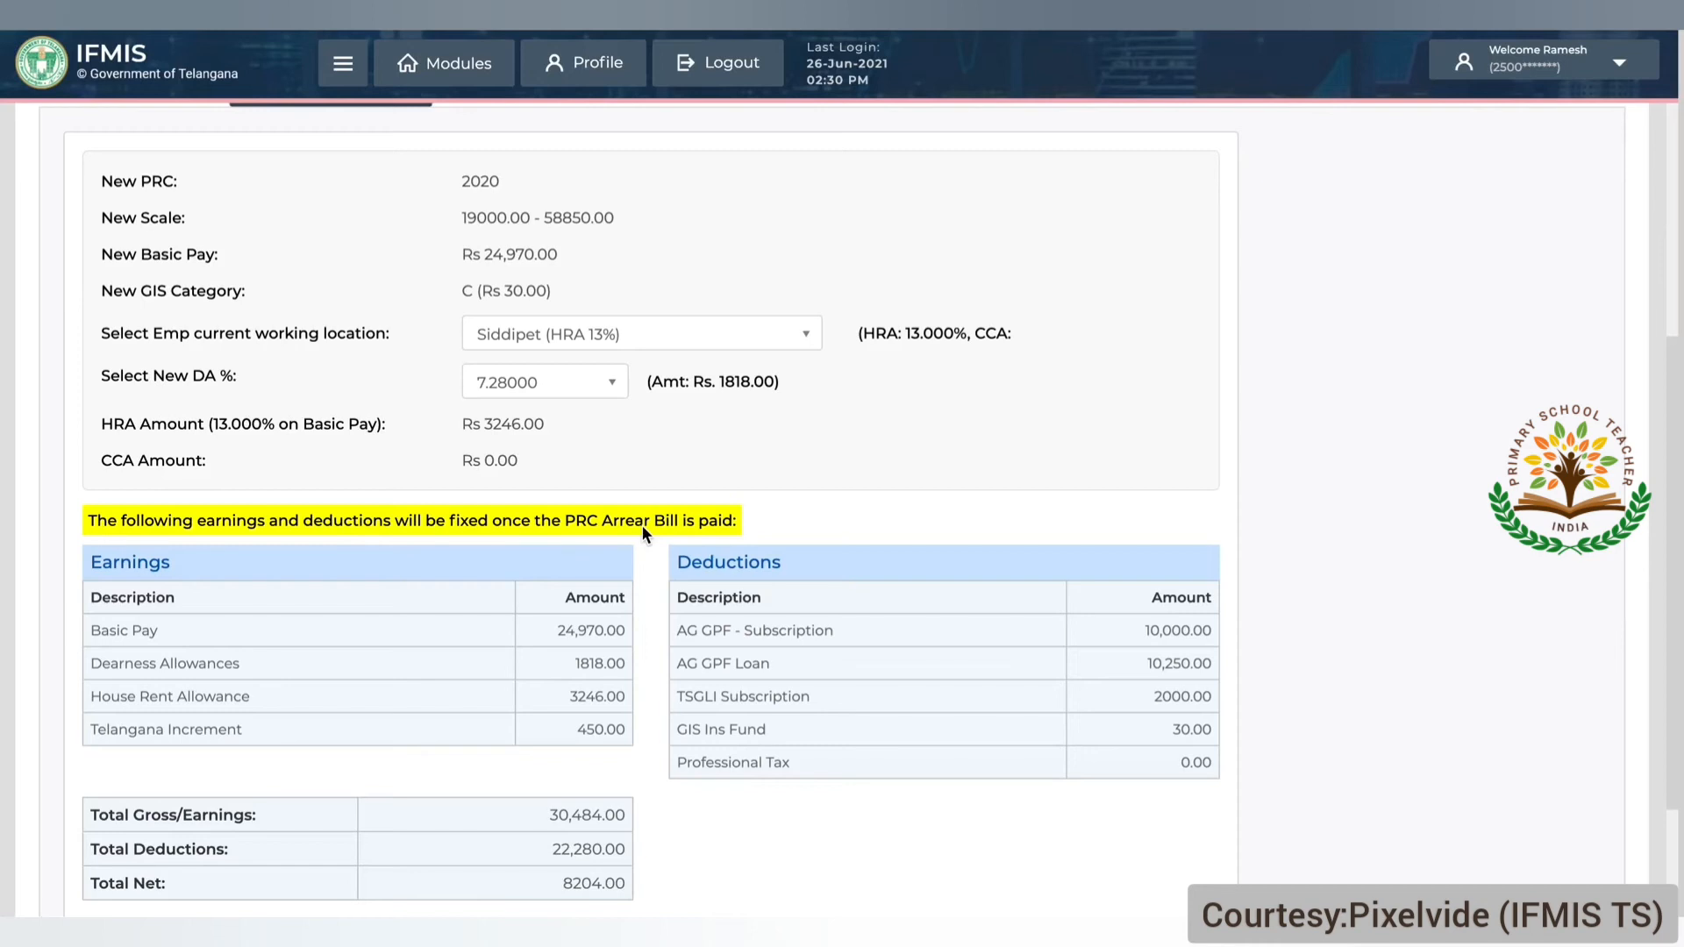
pyautogui.scroll(-1, 643, 528)
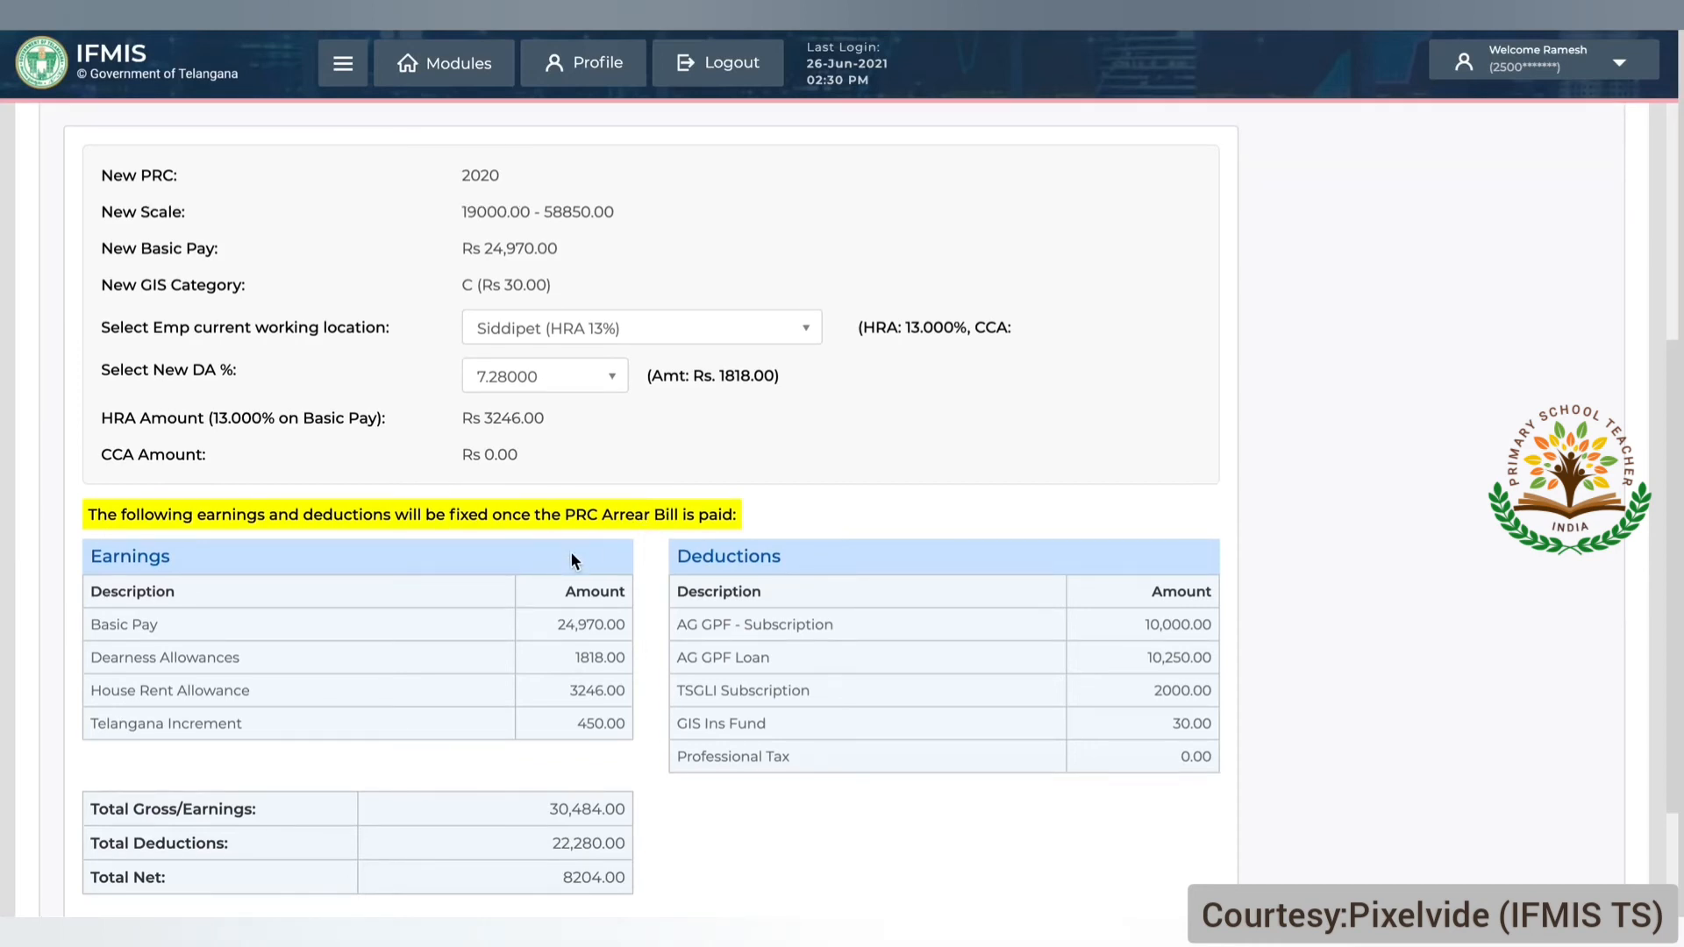
pyautogui.scroll(-2, 571, 555)
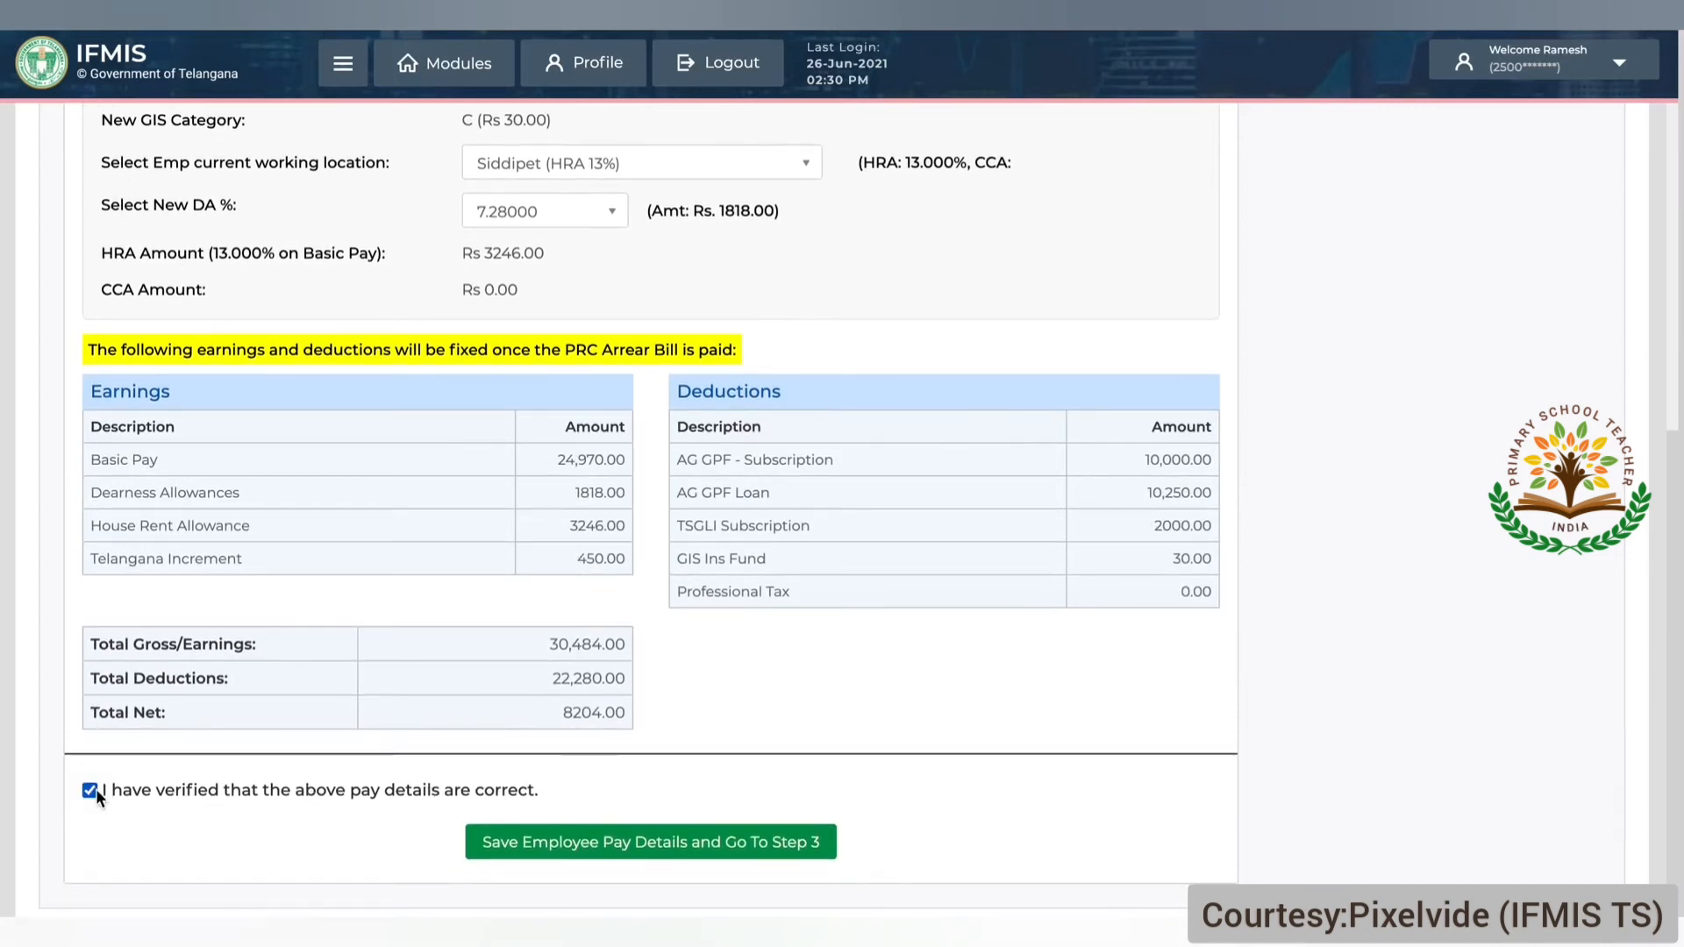
pyautogui.click(536, 845)
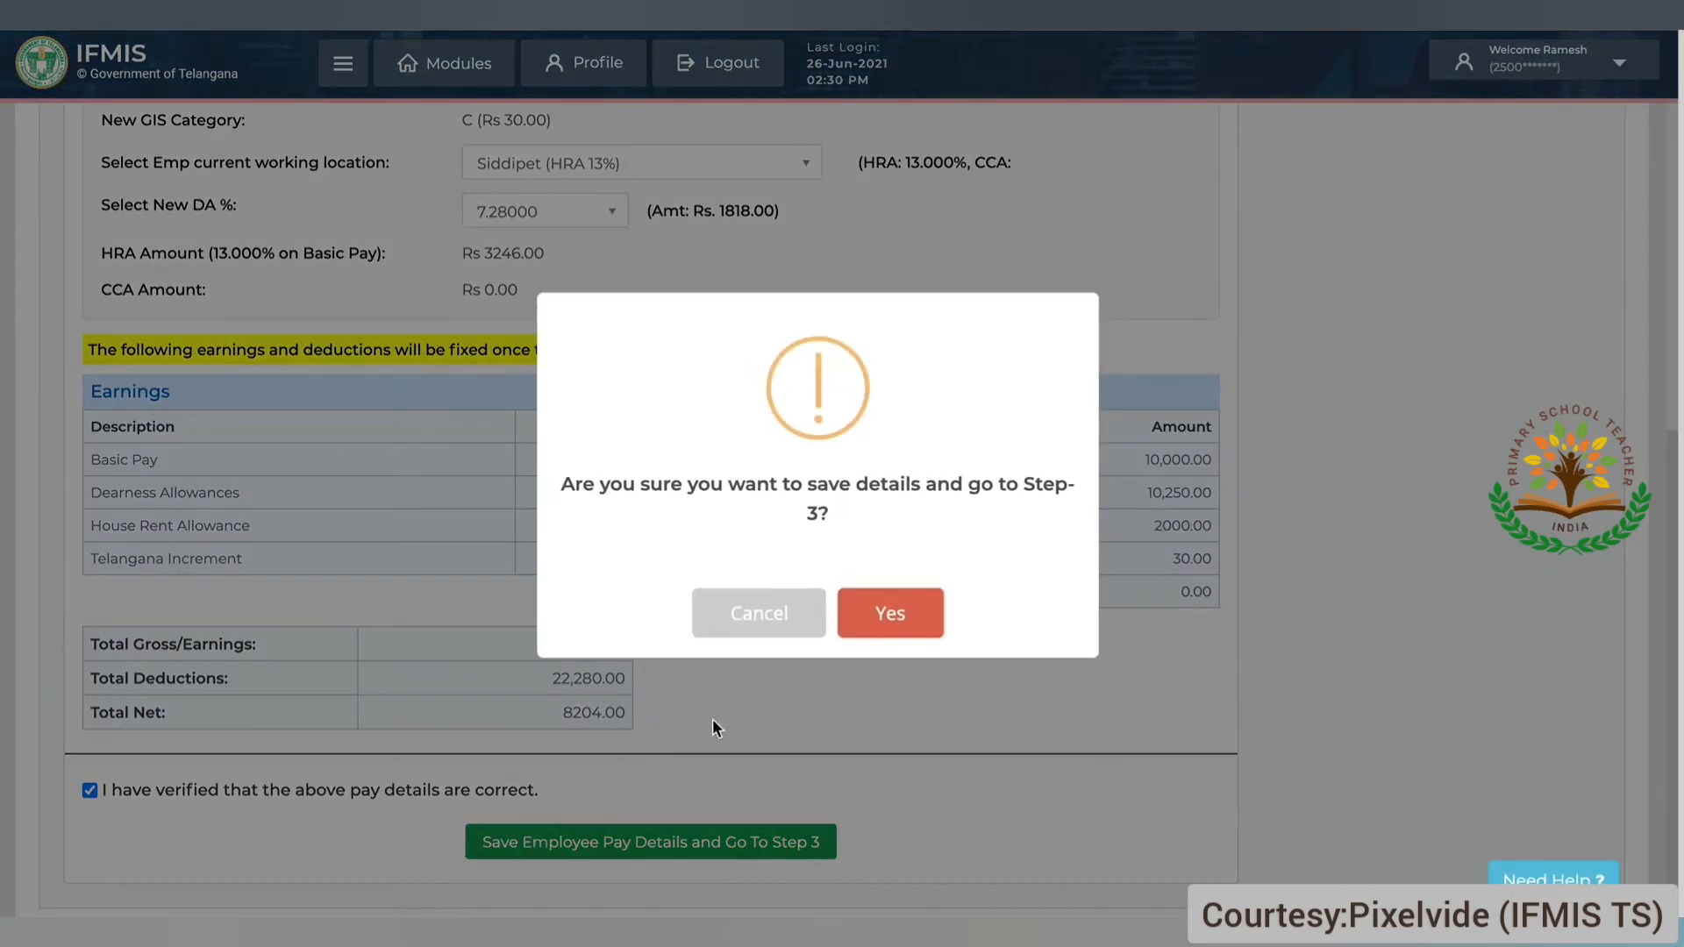
pyautogui.click(889, 609)
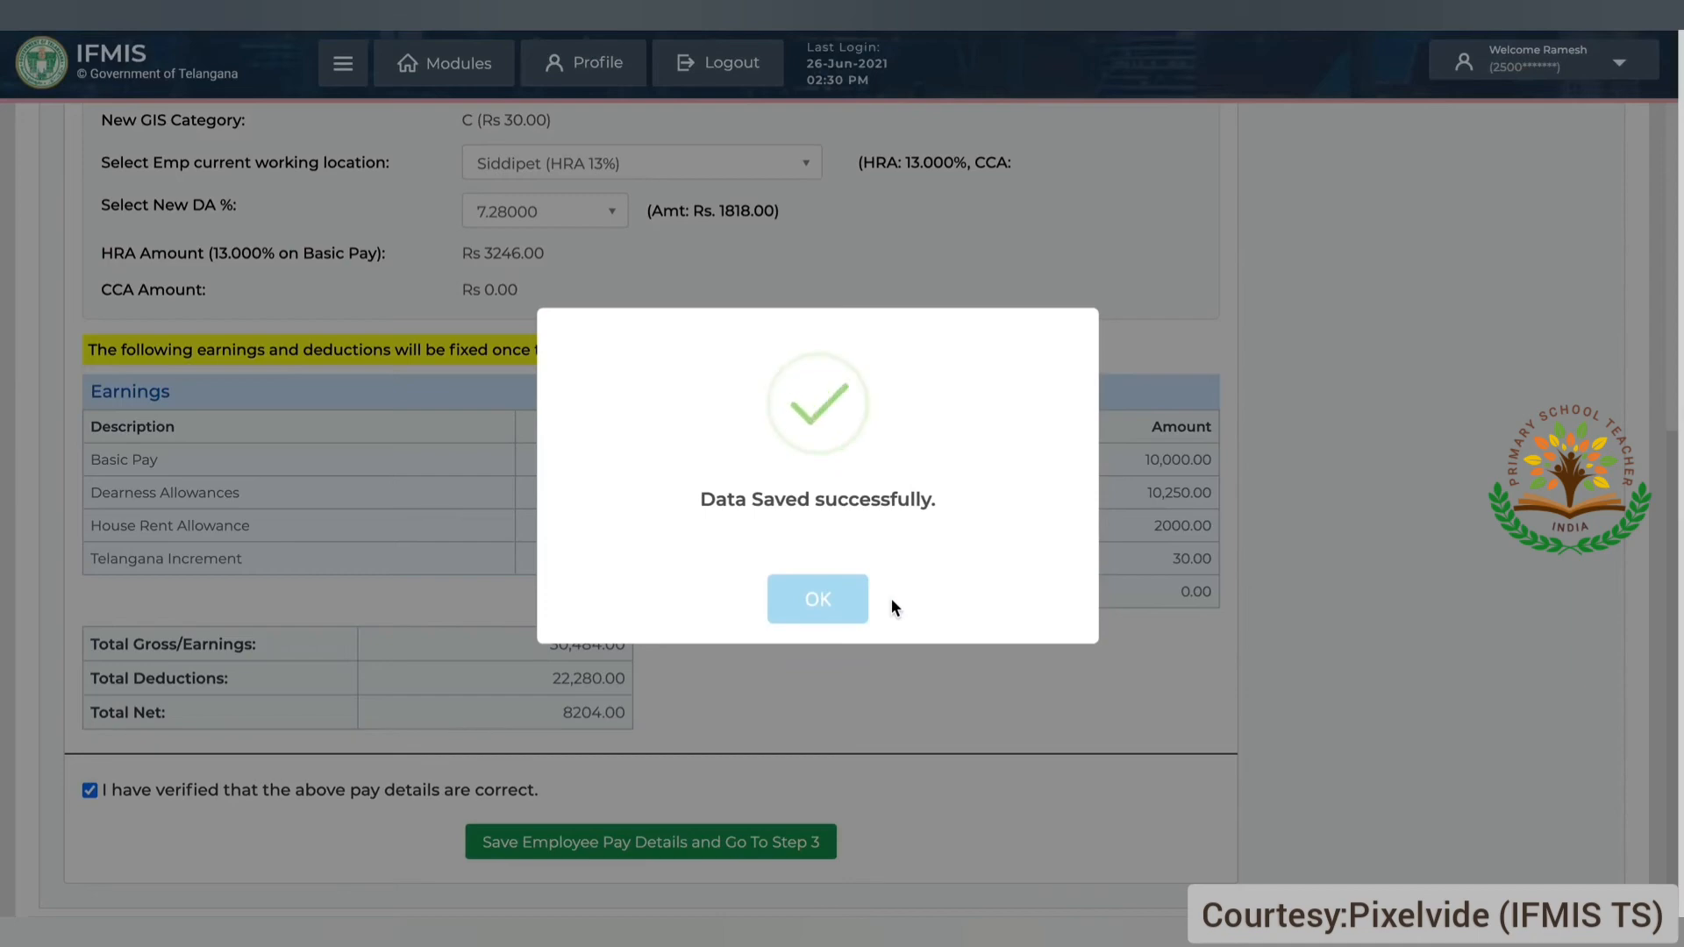
pyautogui.click(844, 602)
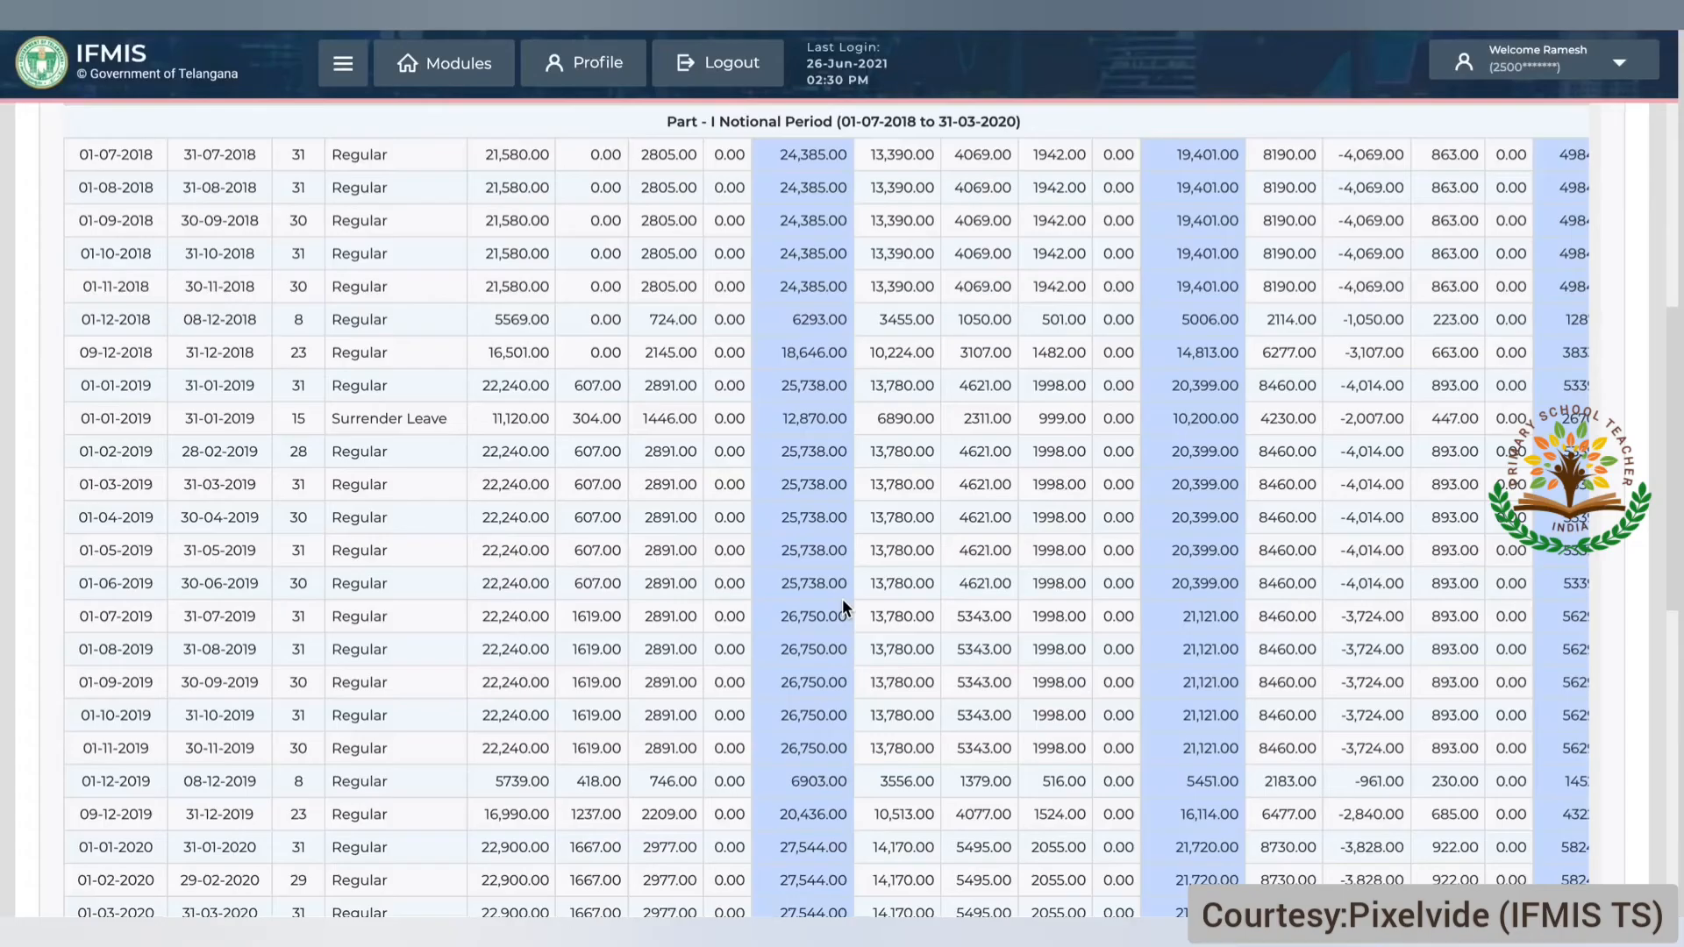
# Step: Review the PRC Arrears table, then switch to the Step 4 Edit Arrears tab
pyautogui.scroll(-1, 767, 504)
pyautogui.scroll(2, 767, 503)
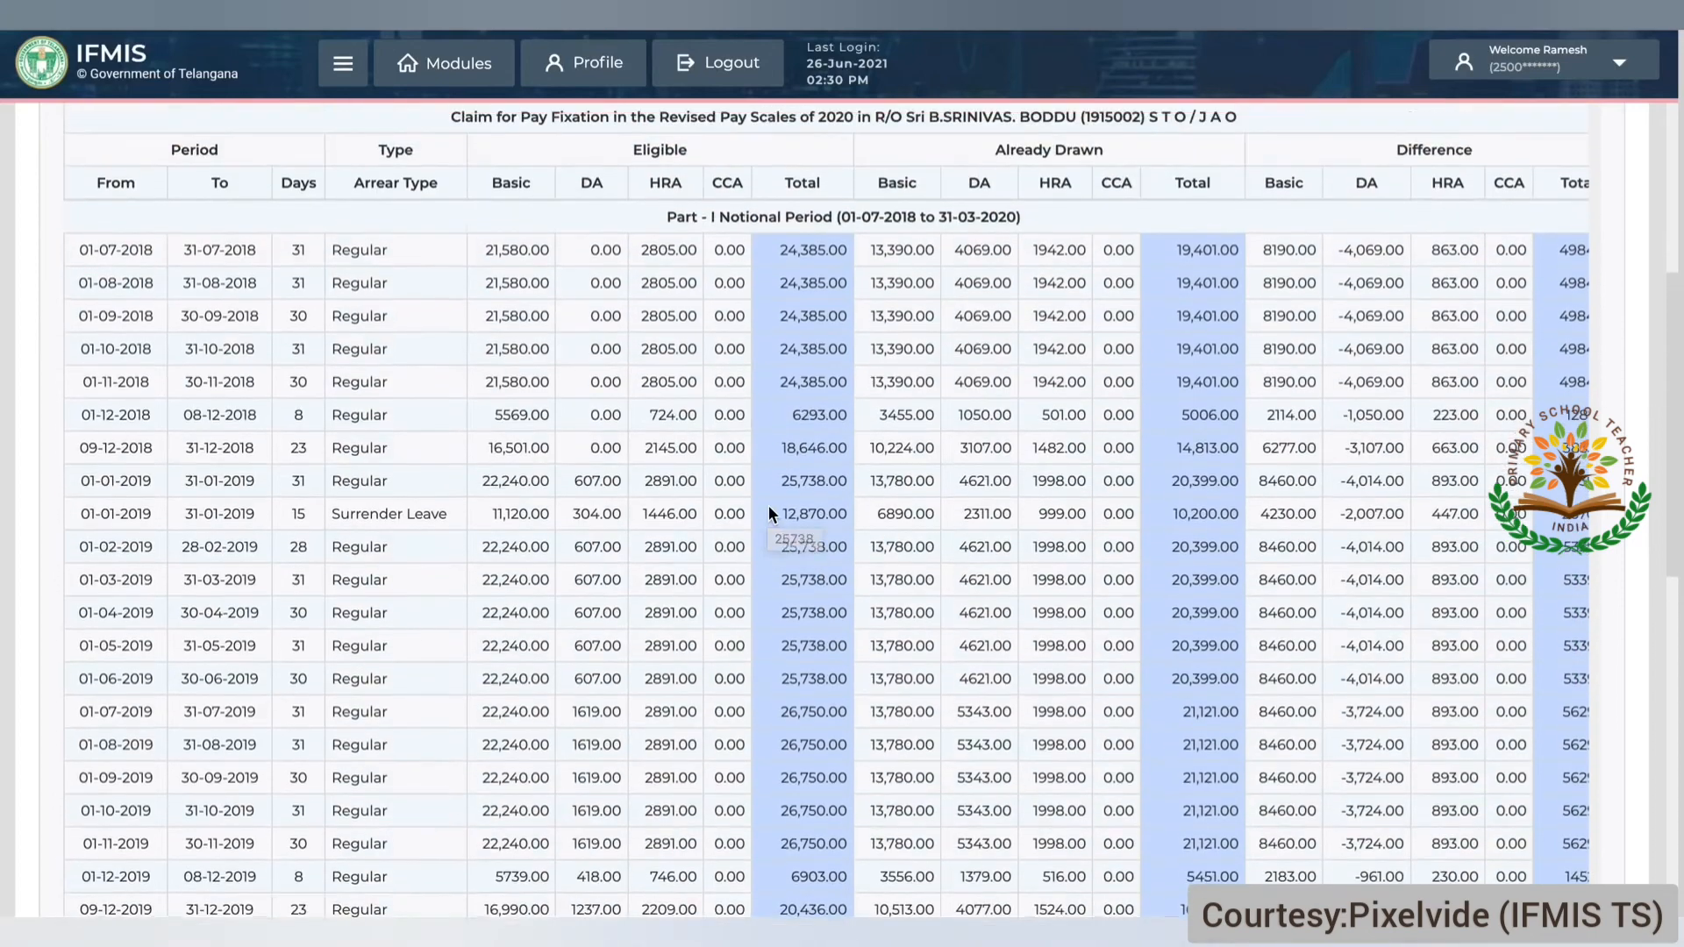
pyautogui.scroll(1, 769, 505)
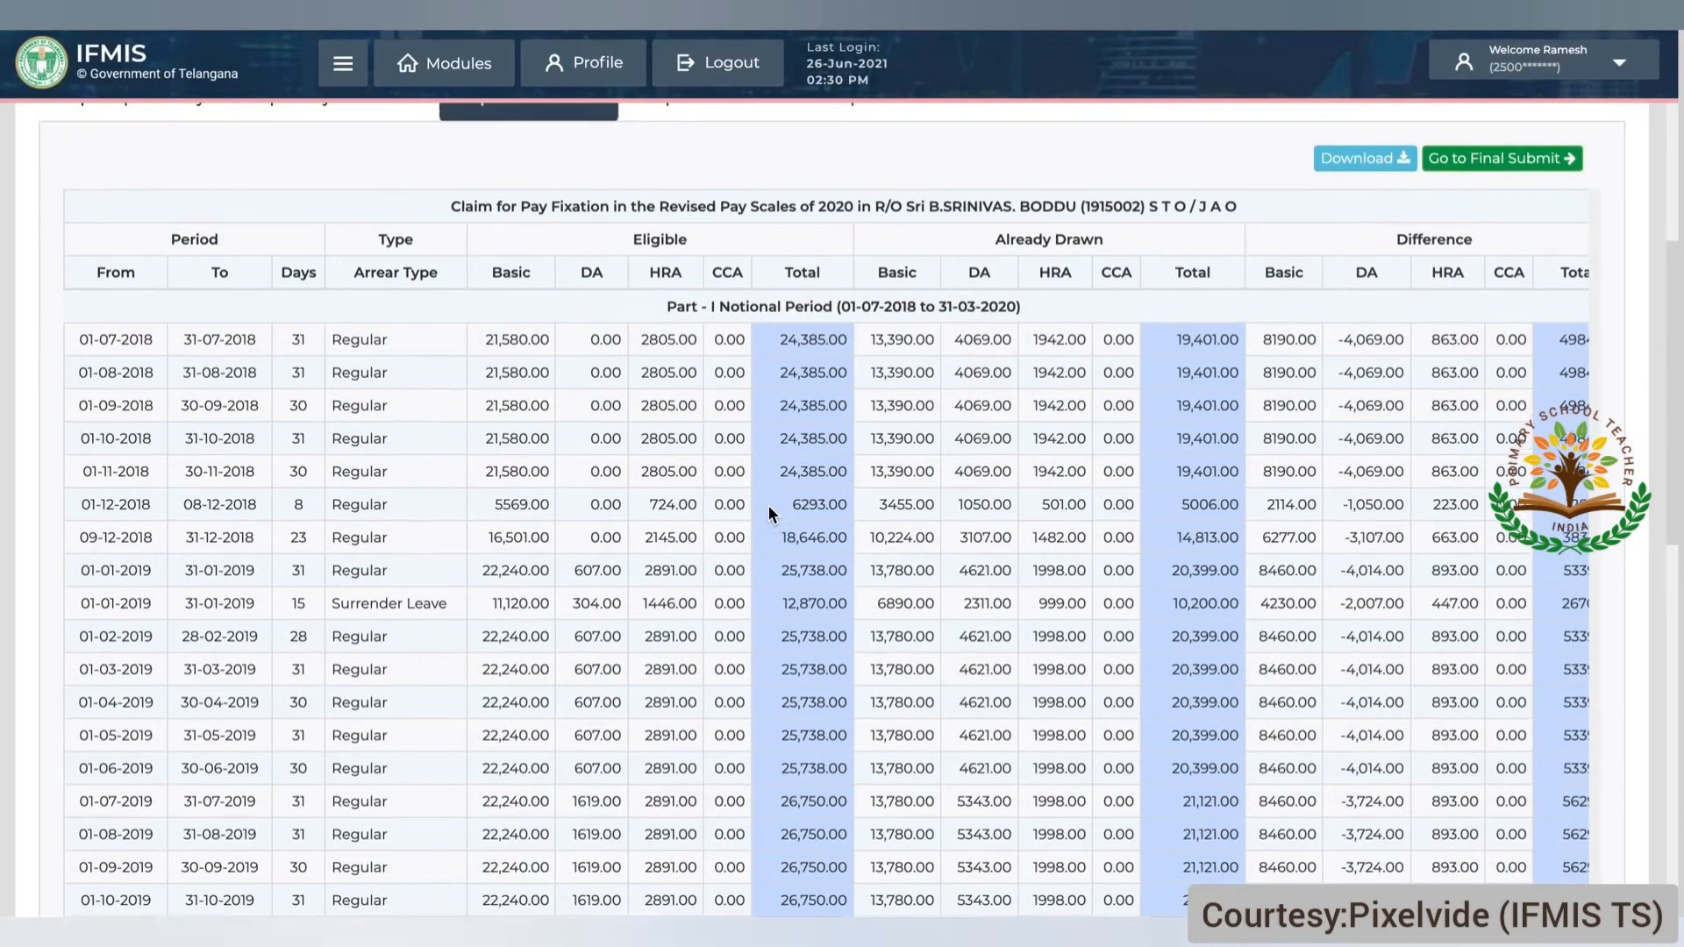
pyautogui.scroll(1, 768, 505)
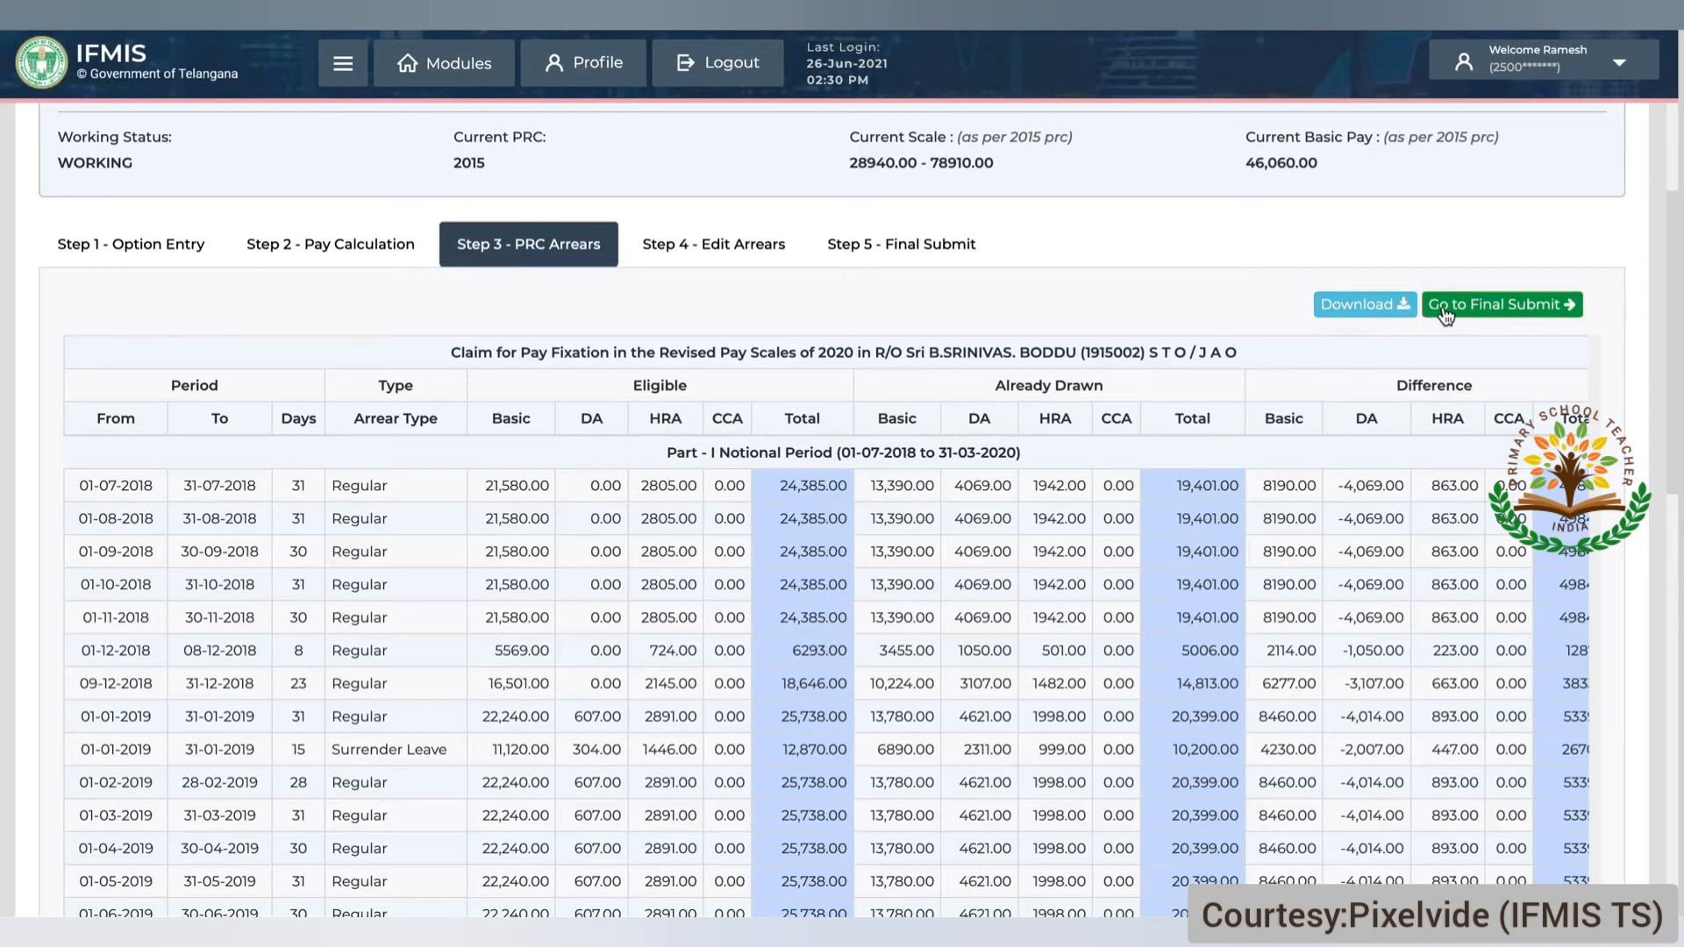
pyautogui.scroll(-1, 872, 570)
pyautogui.scroll(1, 872, 570)
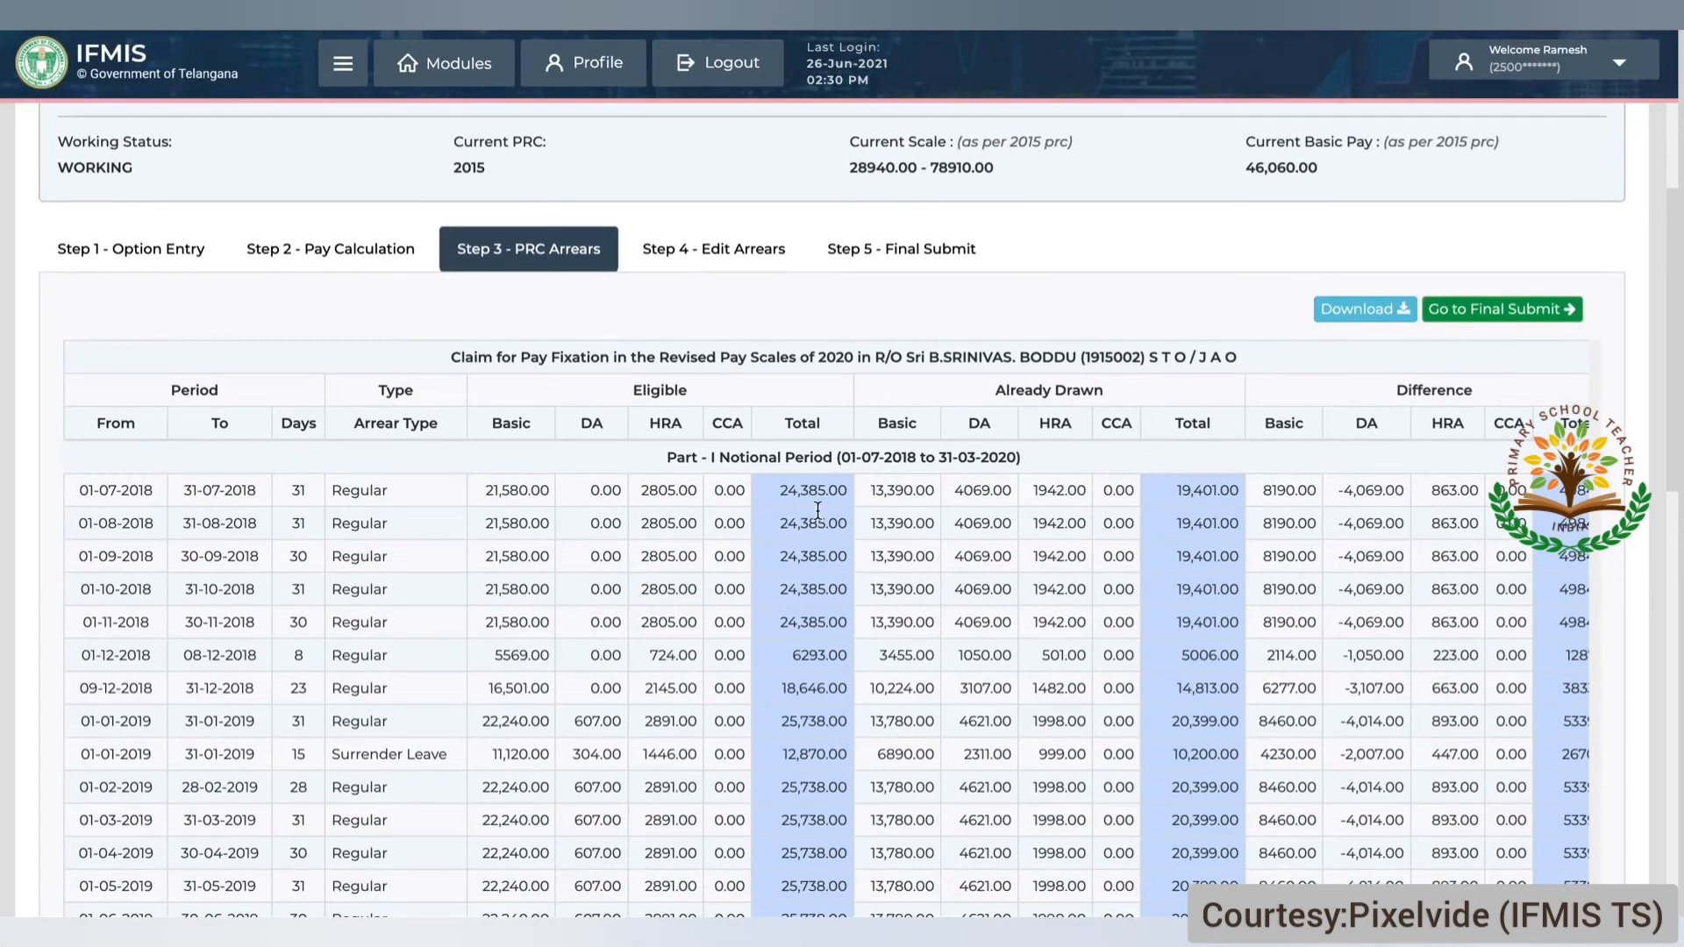
pyautogui.click(719, 250)
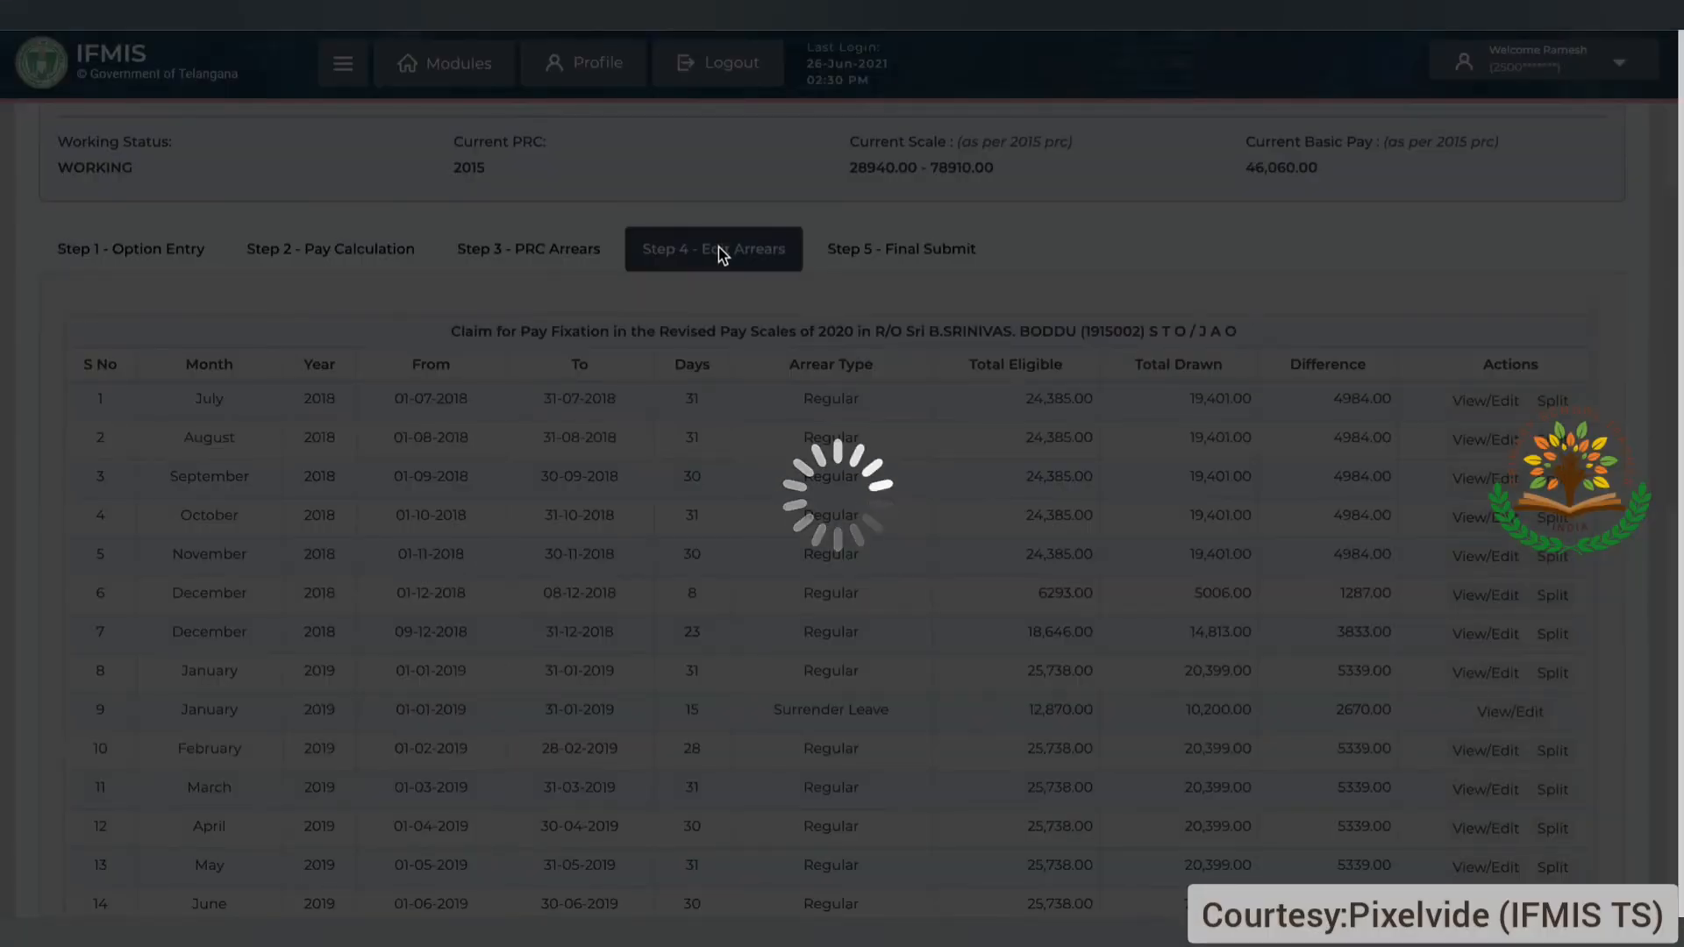
# Step: View the July 2018 arrears details, close them, and go to Step 5 Final Submit
pyautogui.scroll(-1, 721, 440)
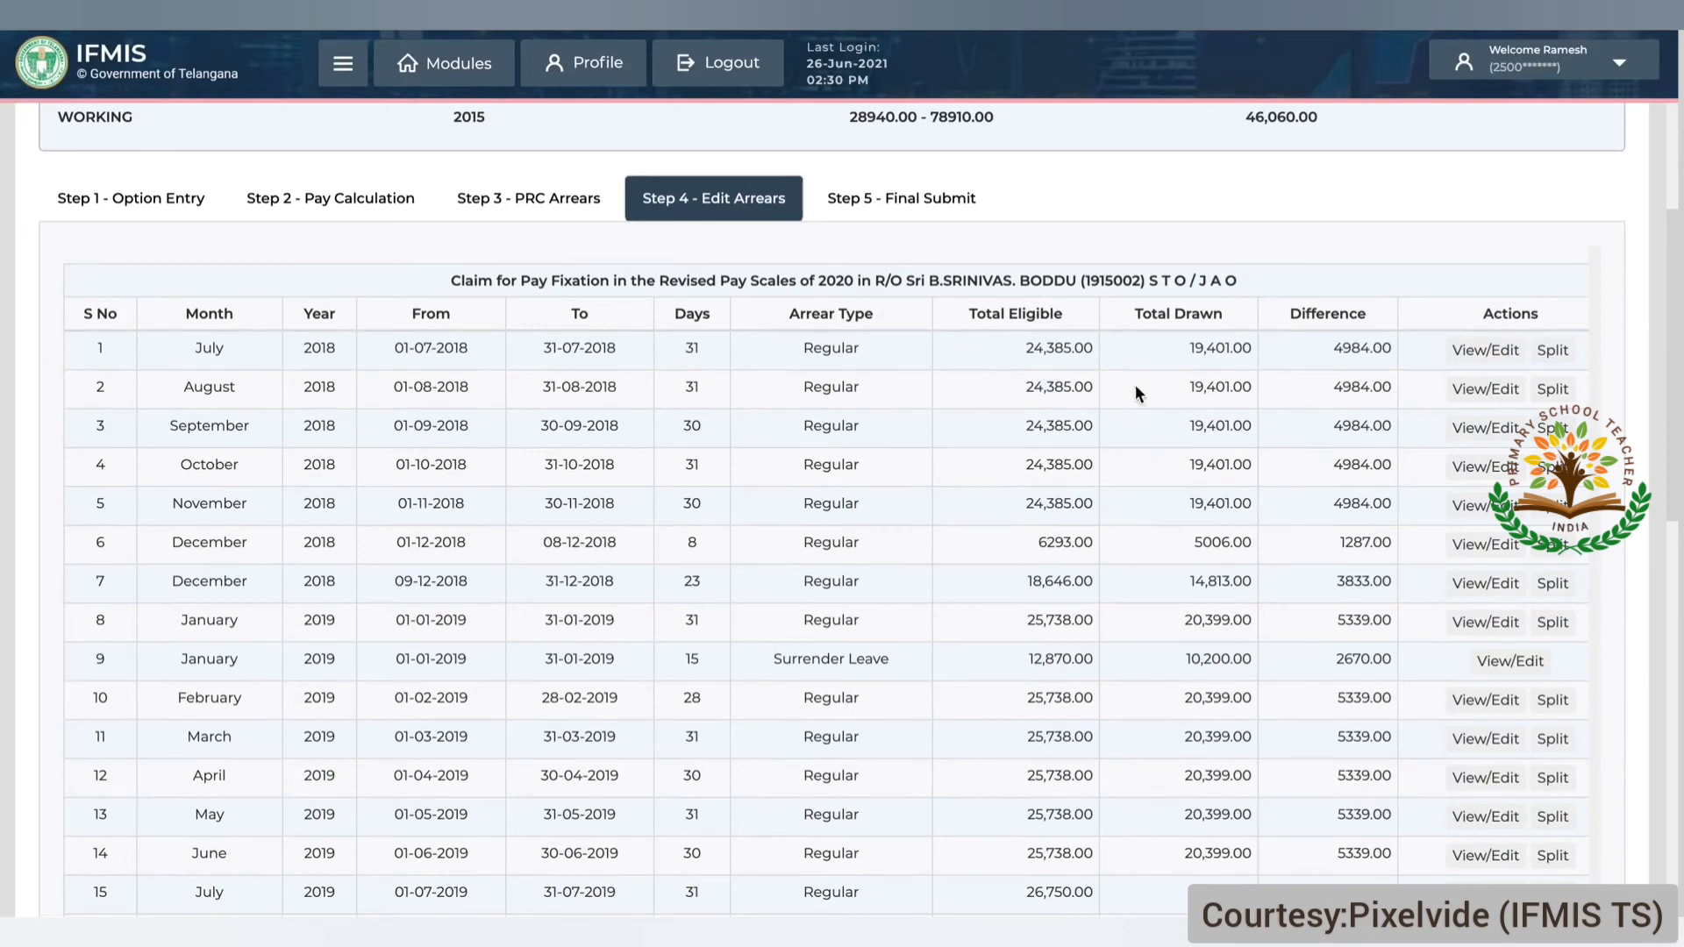
pyautogui.click(1458, 355)
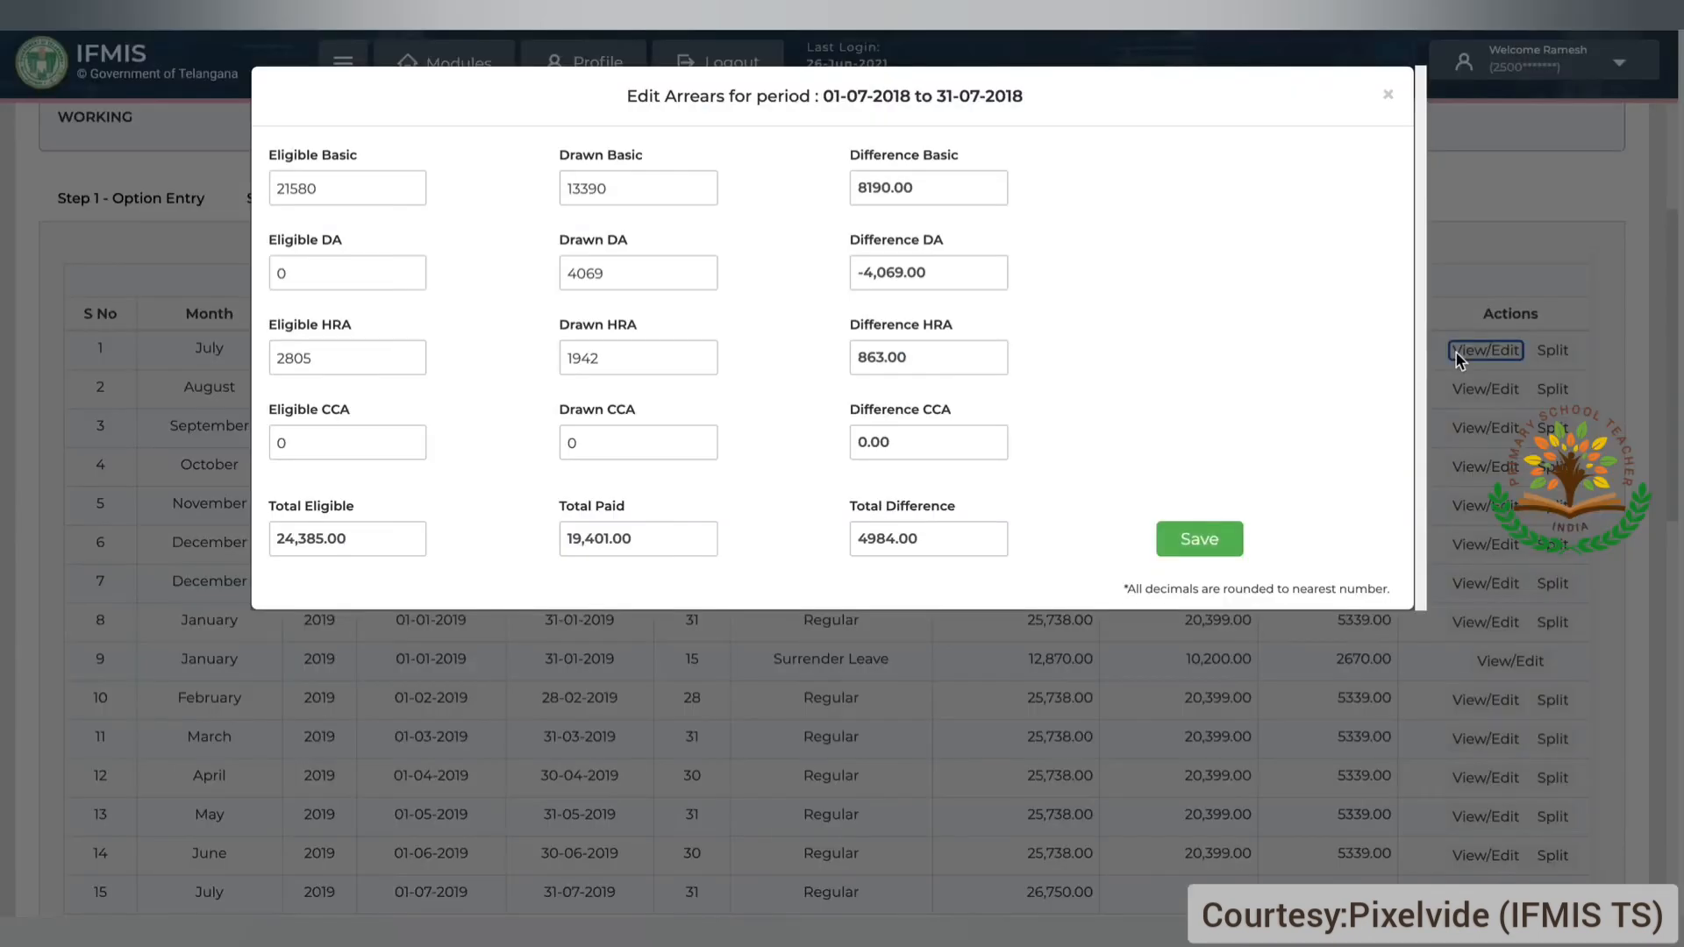
pyautogui.click(1388, 95)
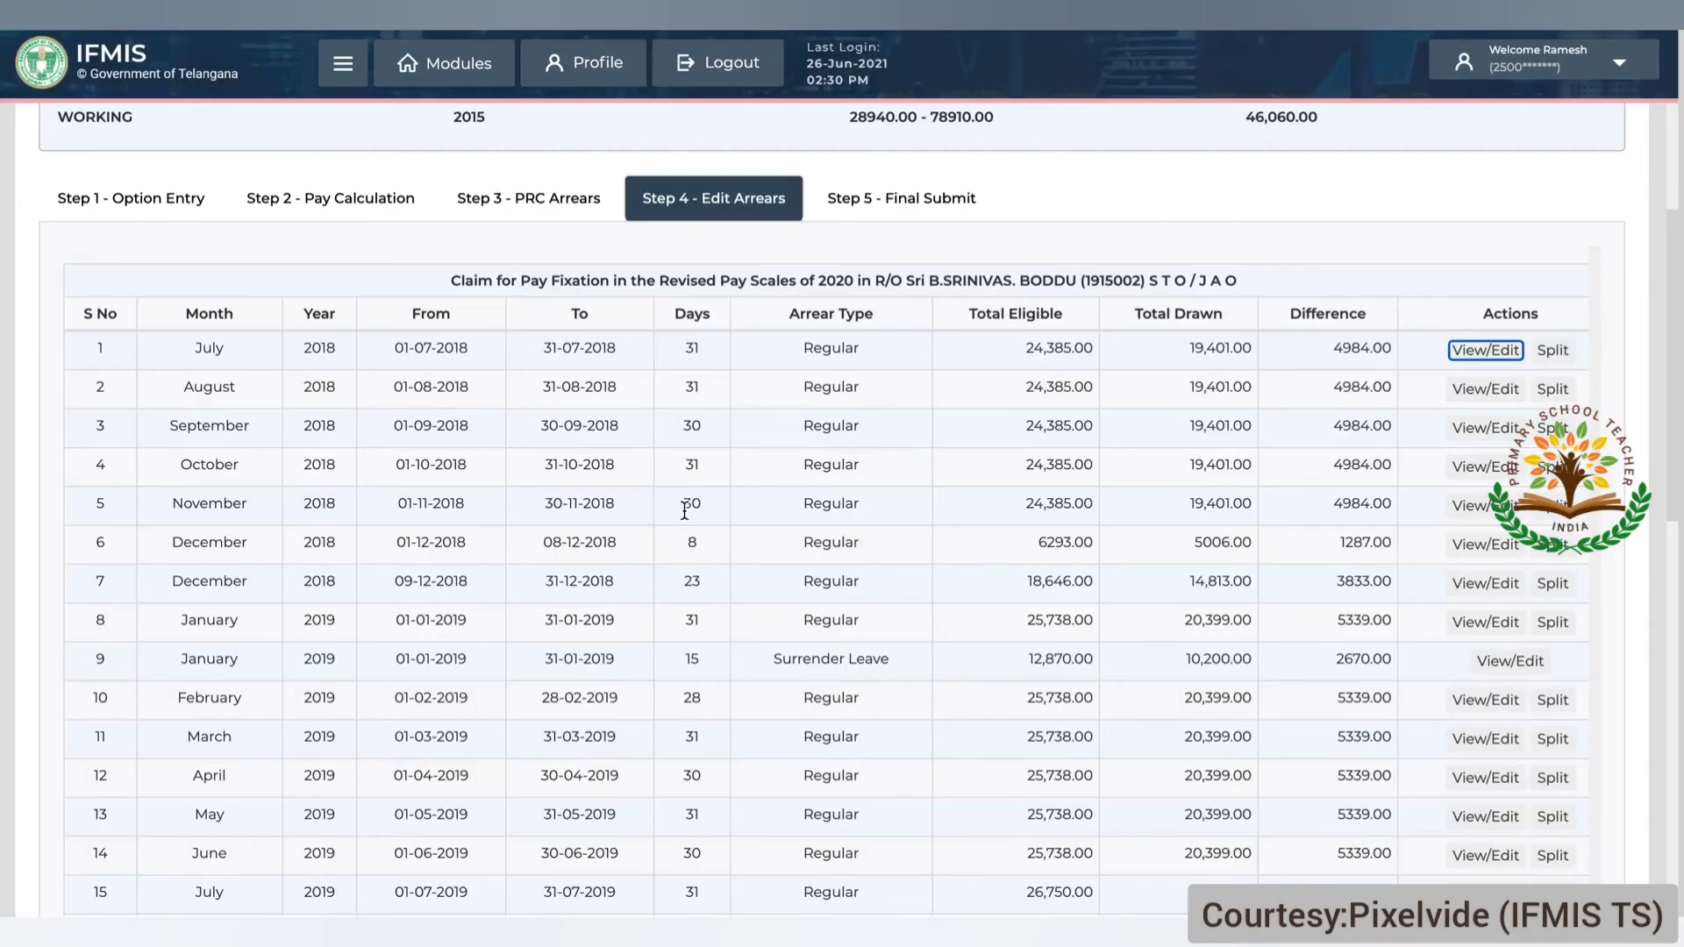
pyautogui.scroll(-1, 686, 511)
pyautogui.scroll(1, 686, 510)
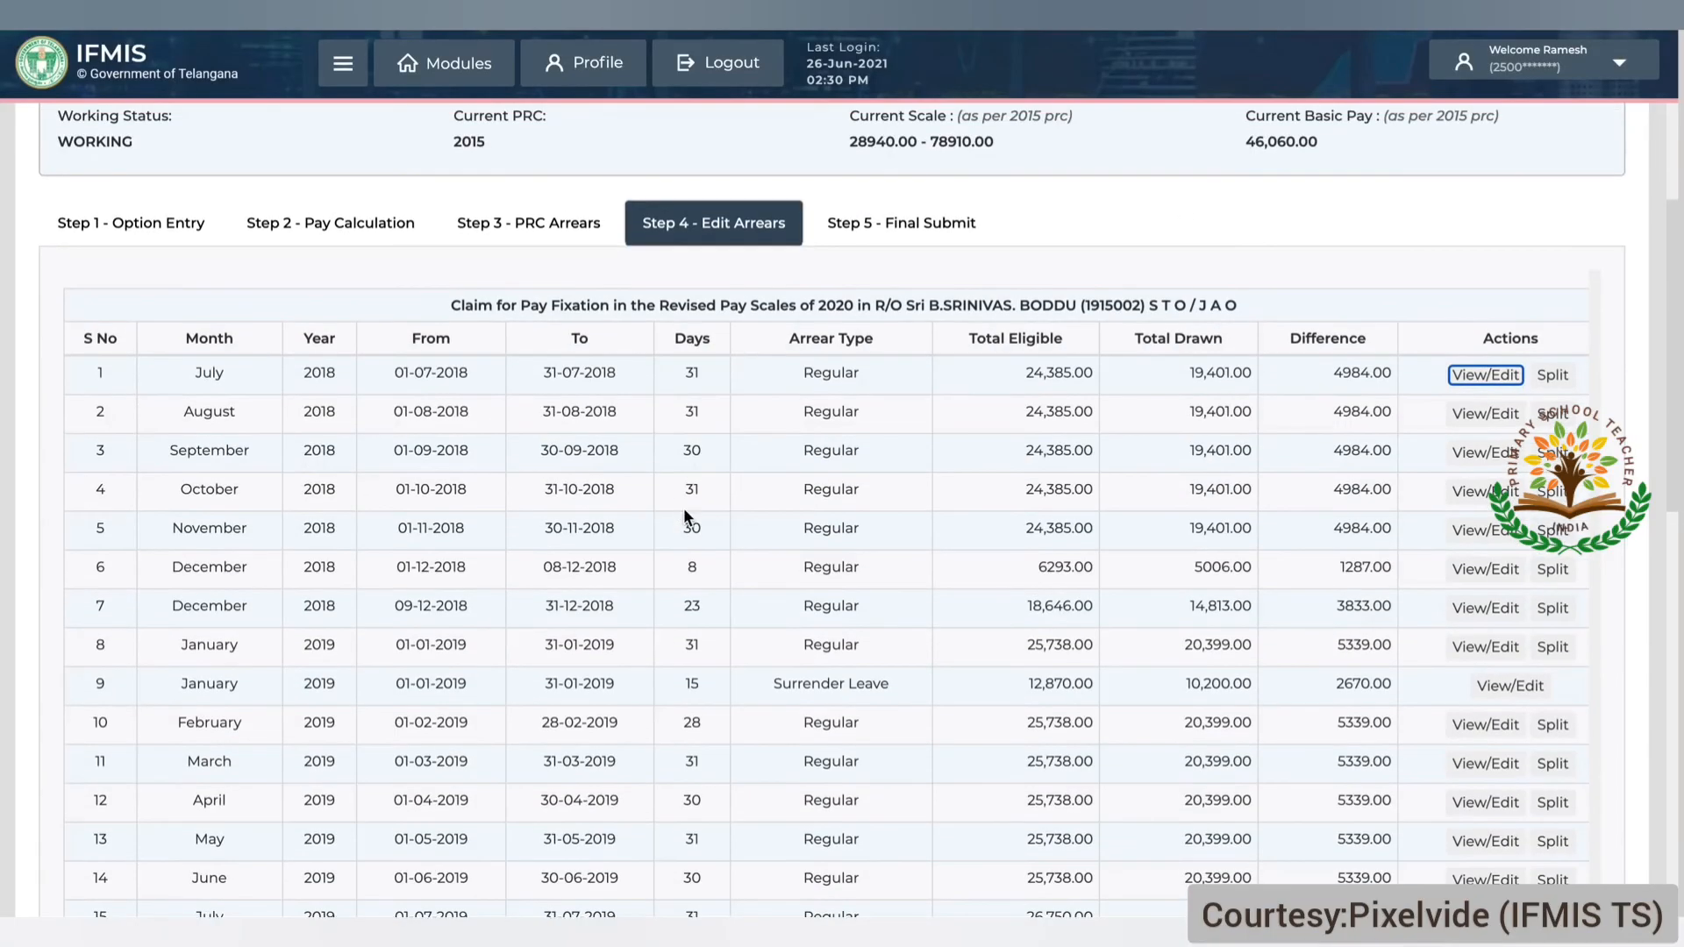
pyautogui.click(901, 226)
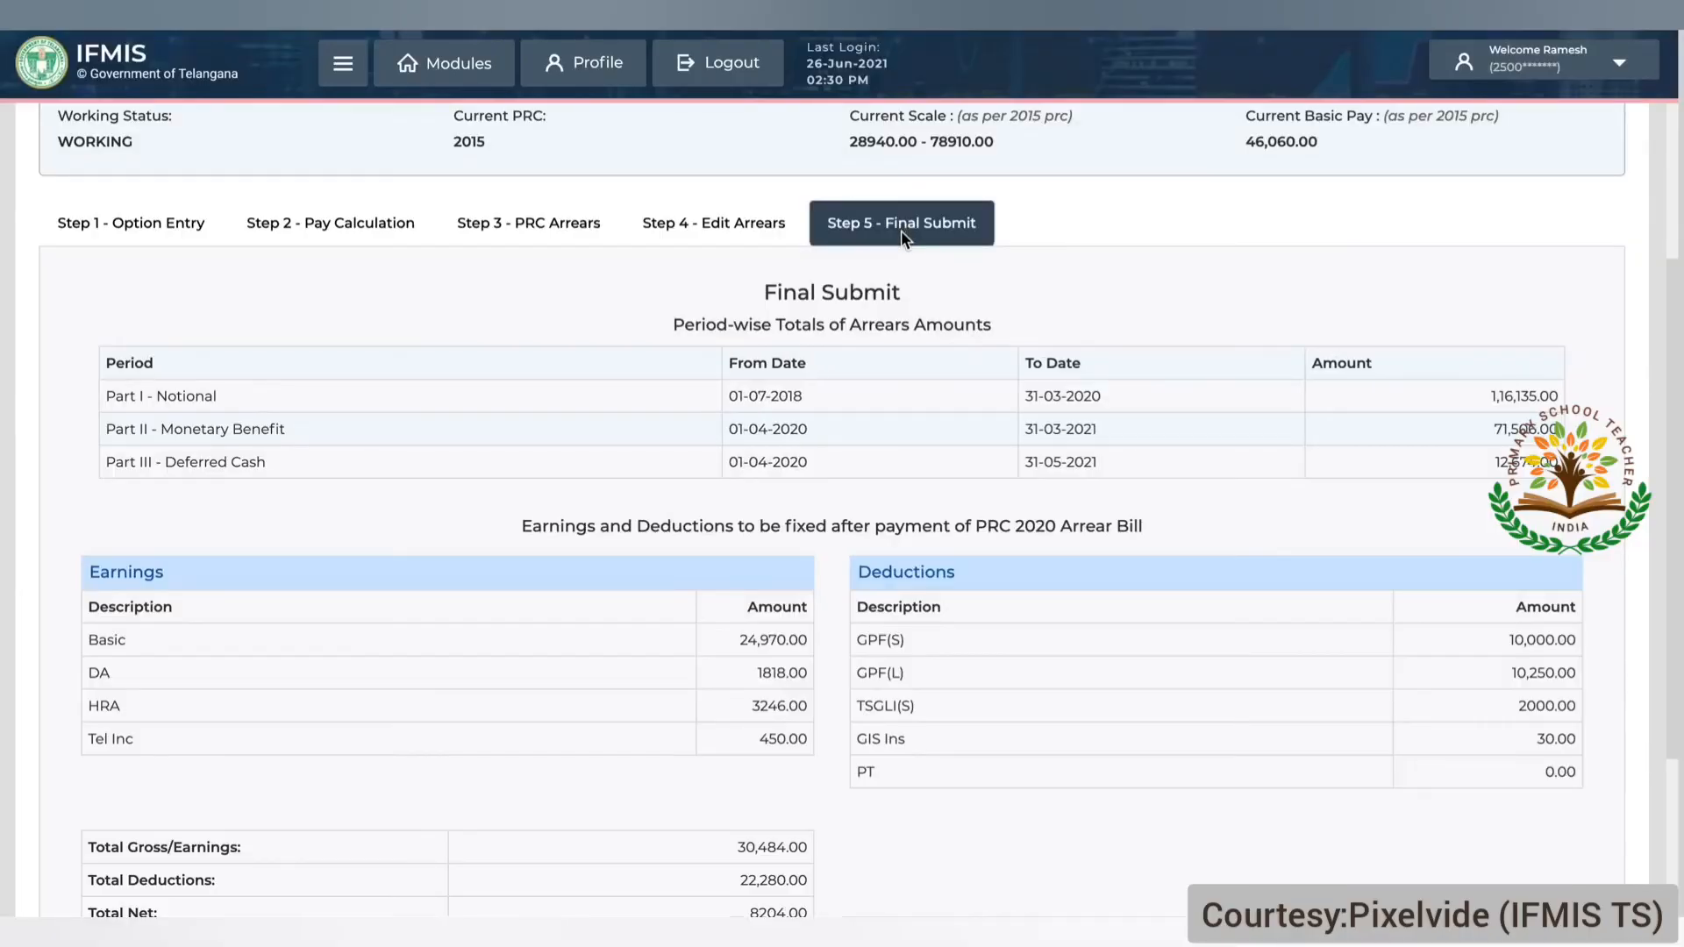
# Step: Review the Final Submit page, then final-submit the PRC 2020 option entry and confirm
pyautogui.scroll(-1, 897, 375)
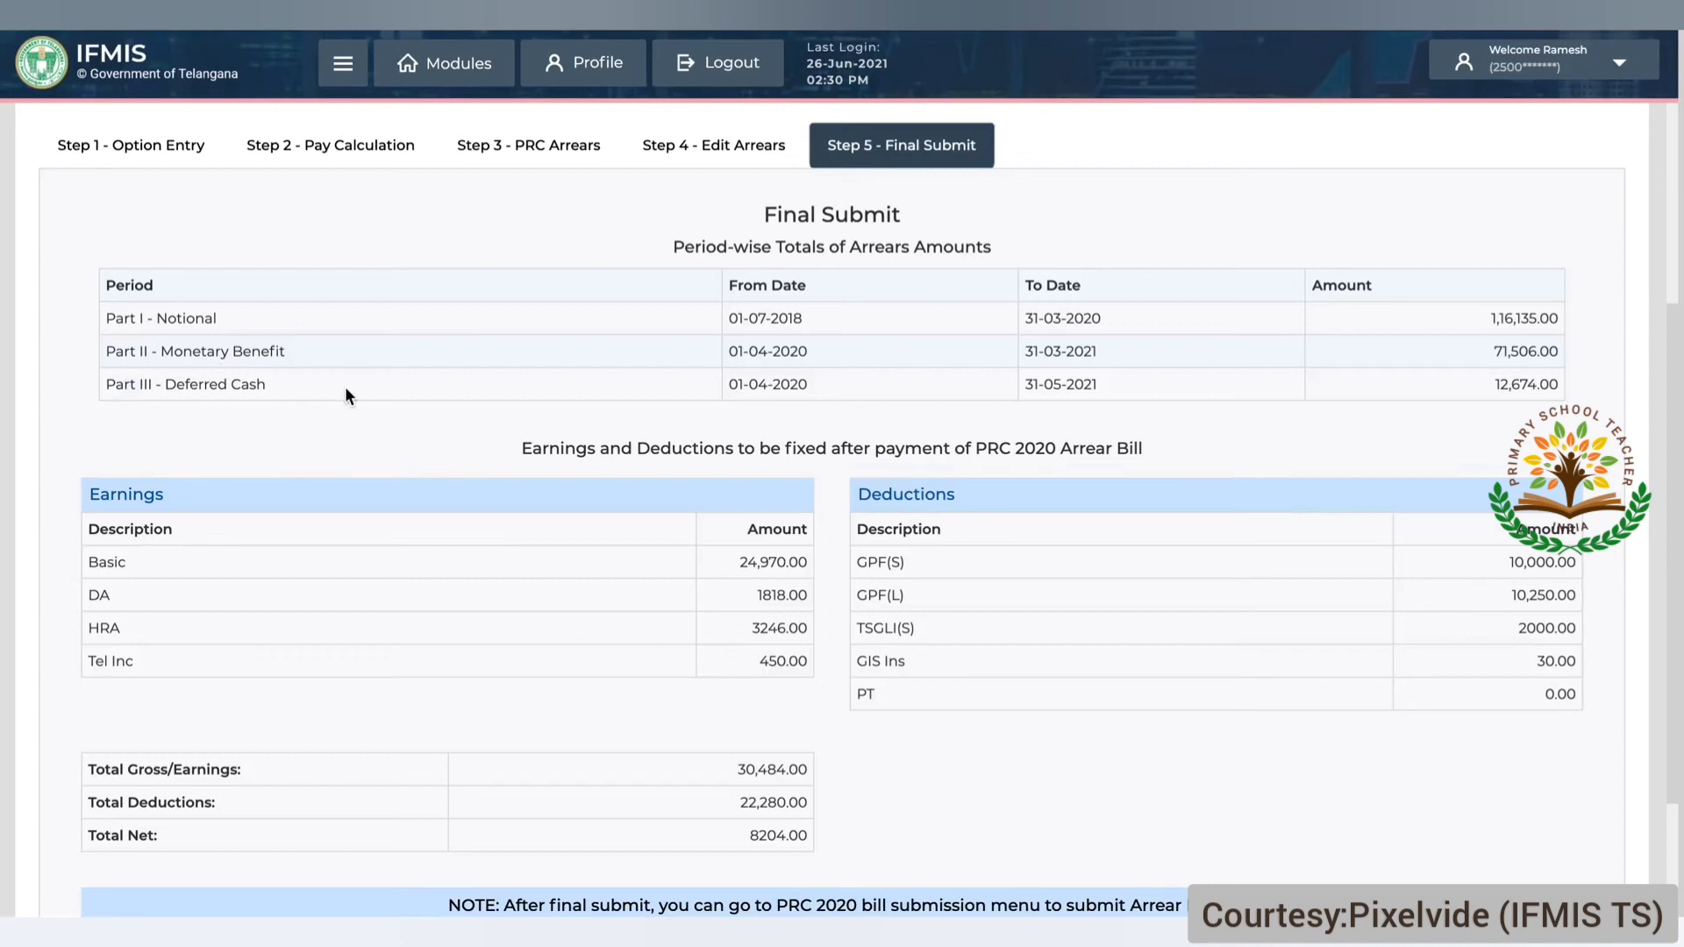
pyautogui.scroll(-1, 513, 404)
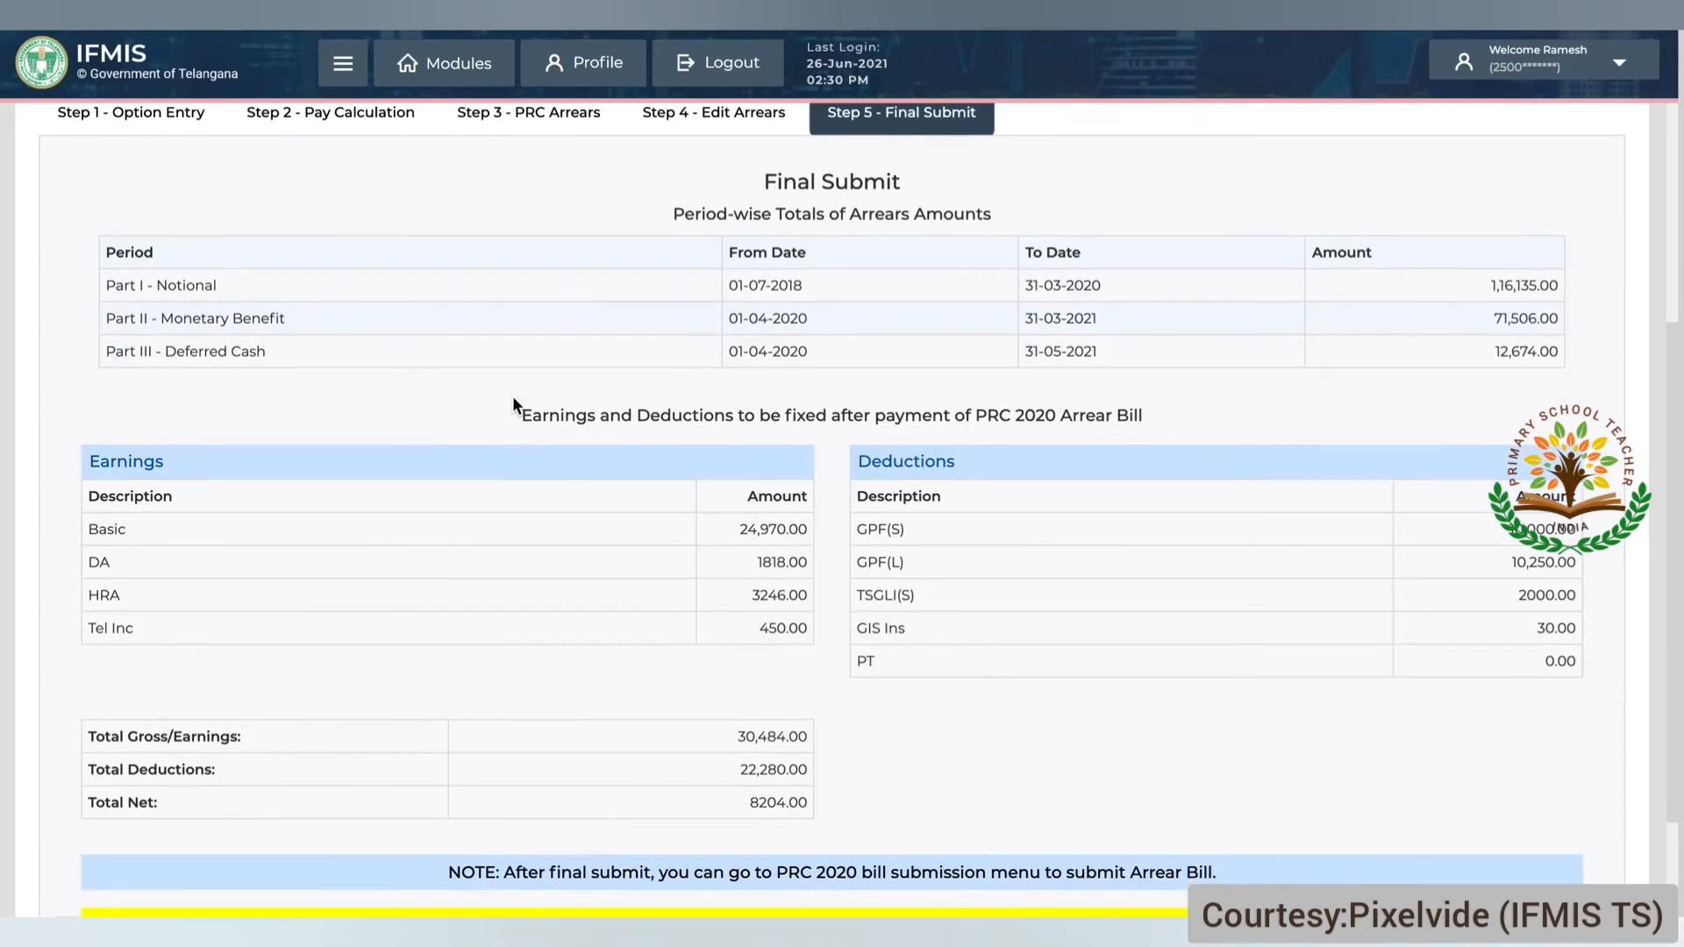
pyautogui.scroll(-3, 430, 528)
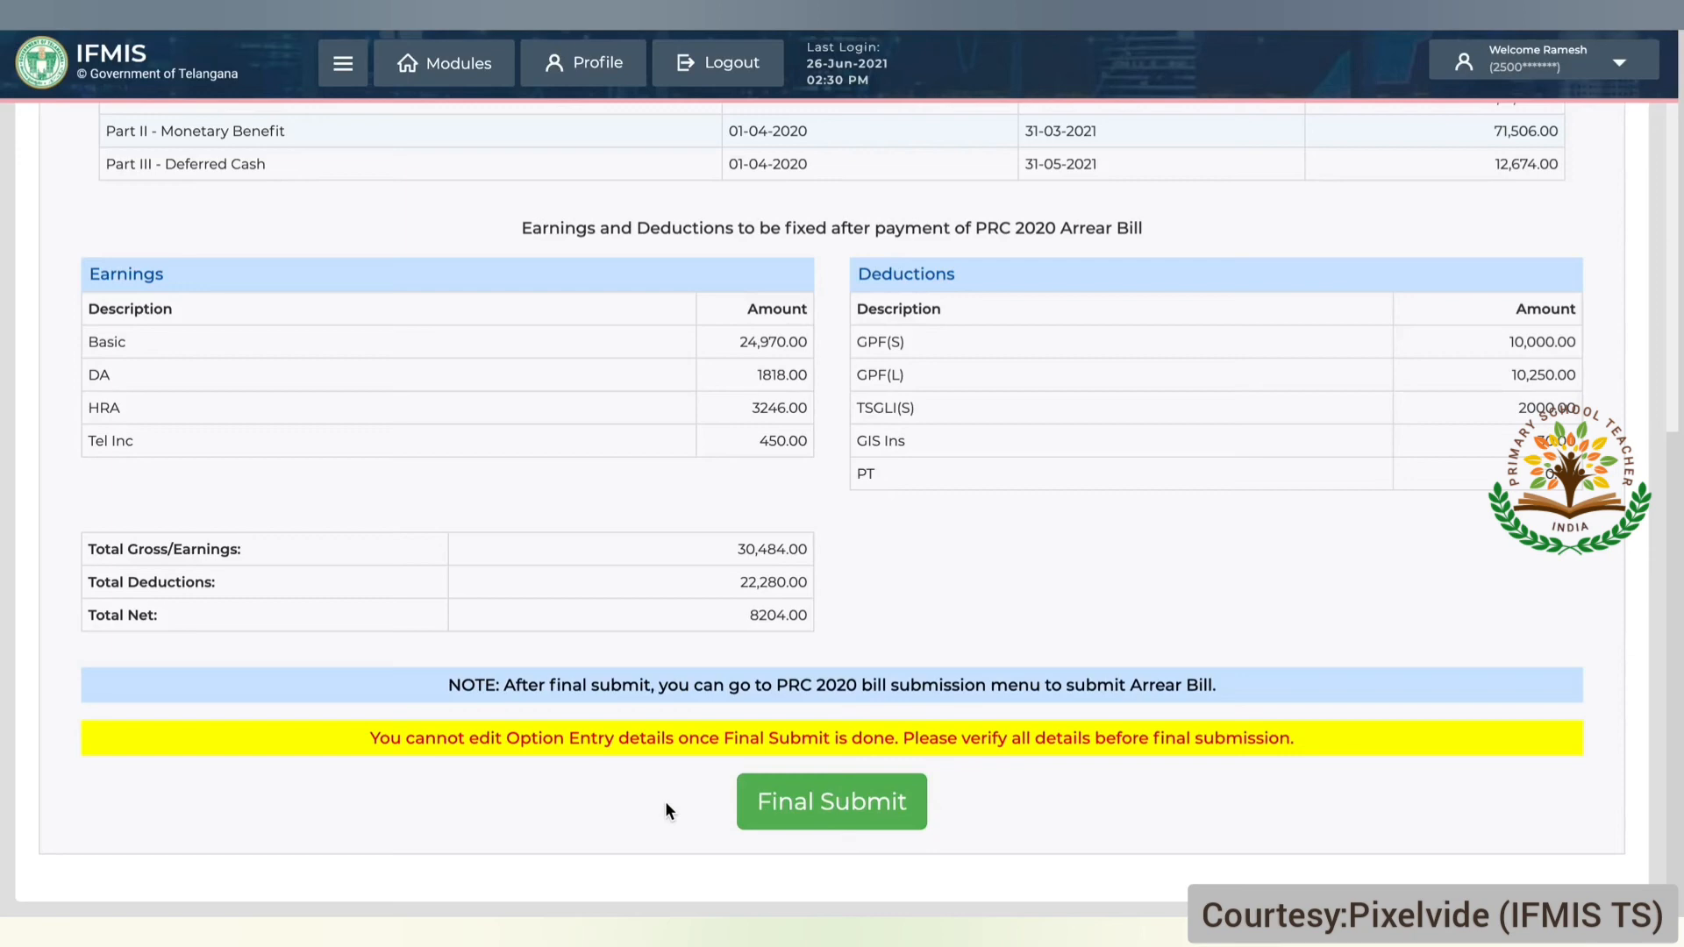
pyautogui.scroll(2, 465, 243)
pyautogui.scroll(-1, 465, 243)
pyautogui.scroll(-1, 466, 251)
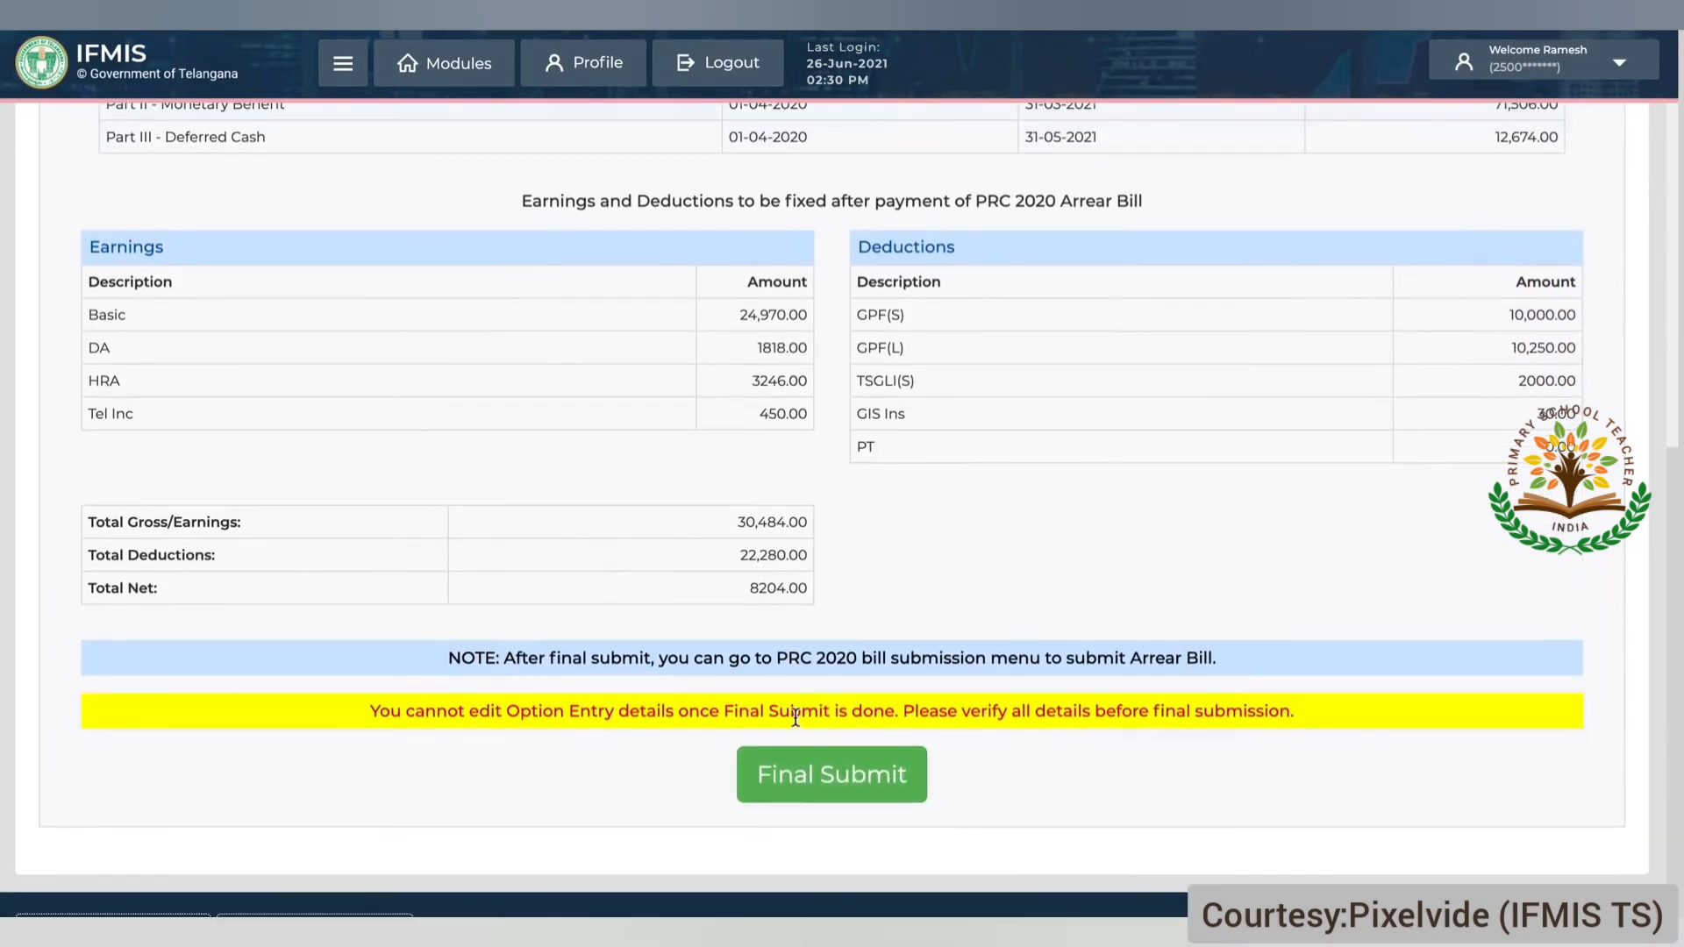
pyautogui.click(800, 764)
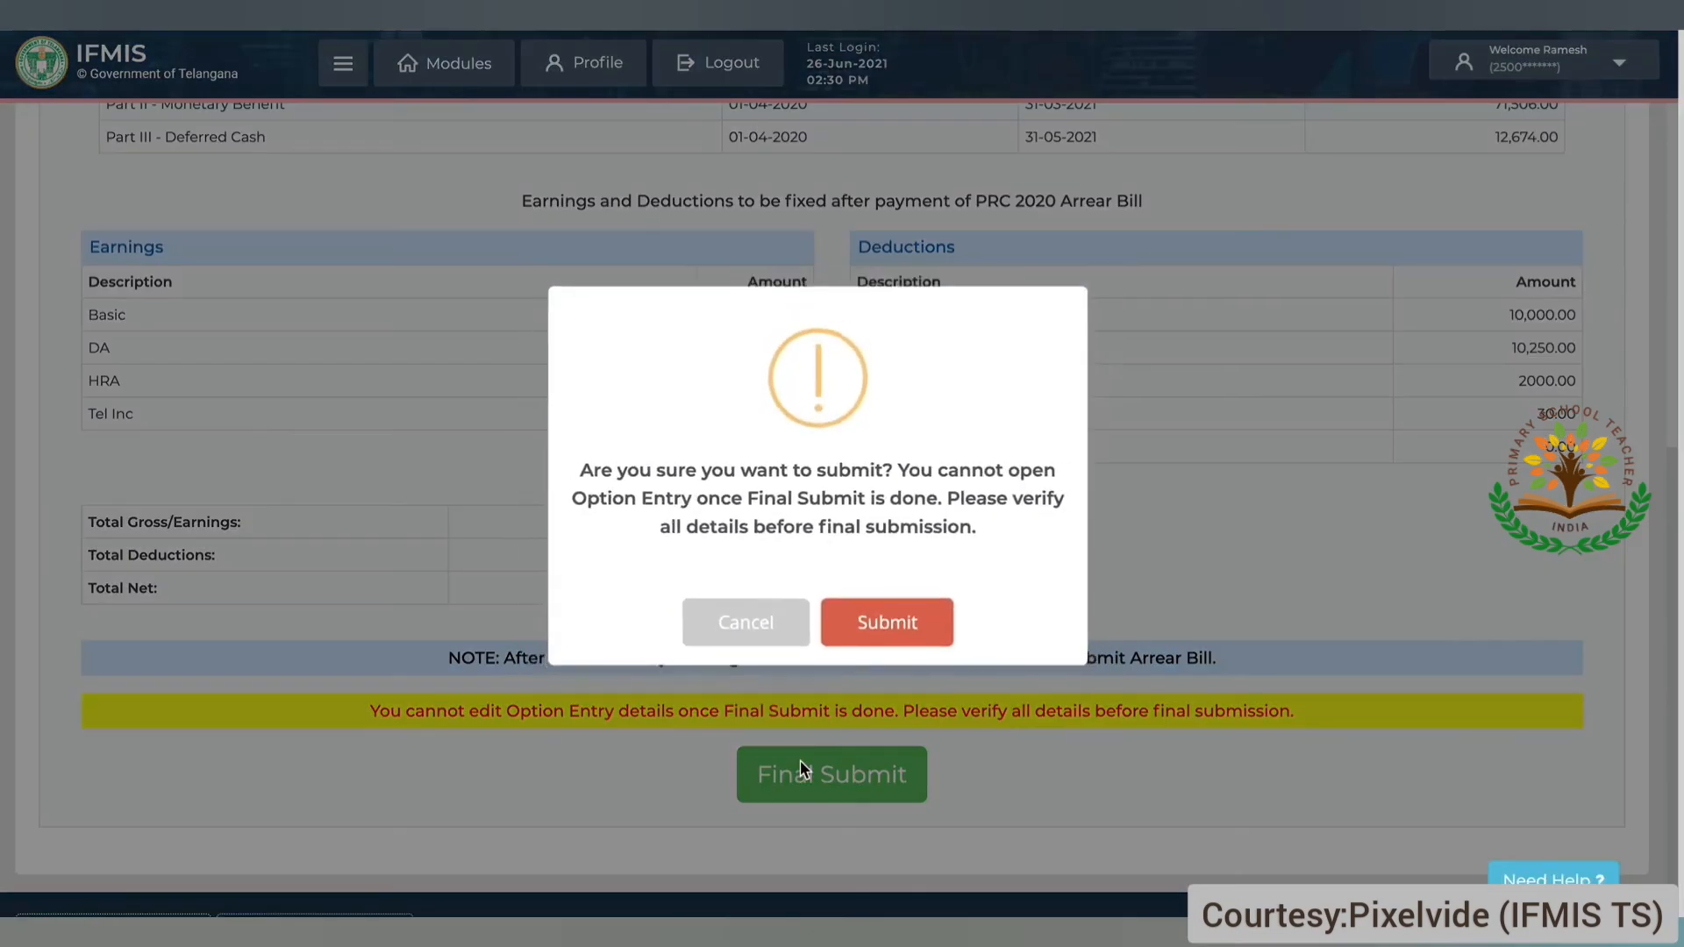
pyautogui.click(850, 648)
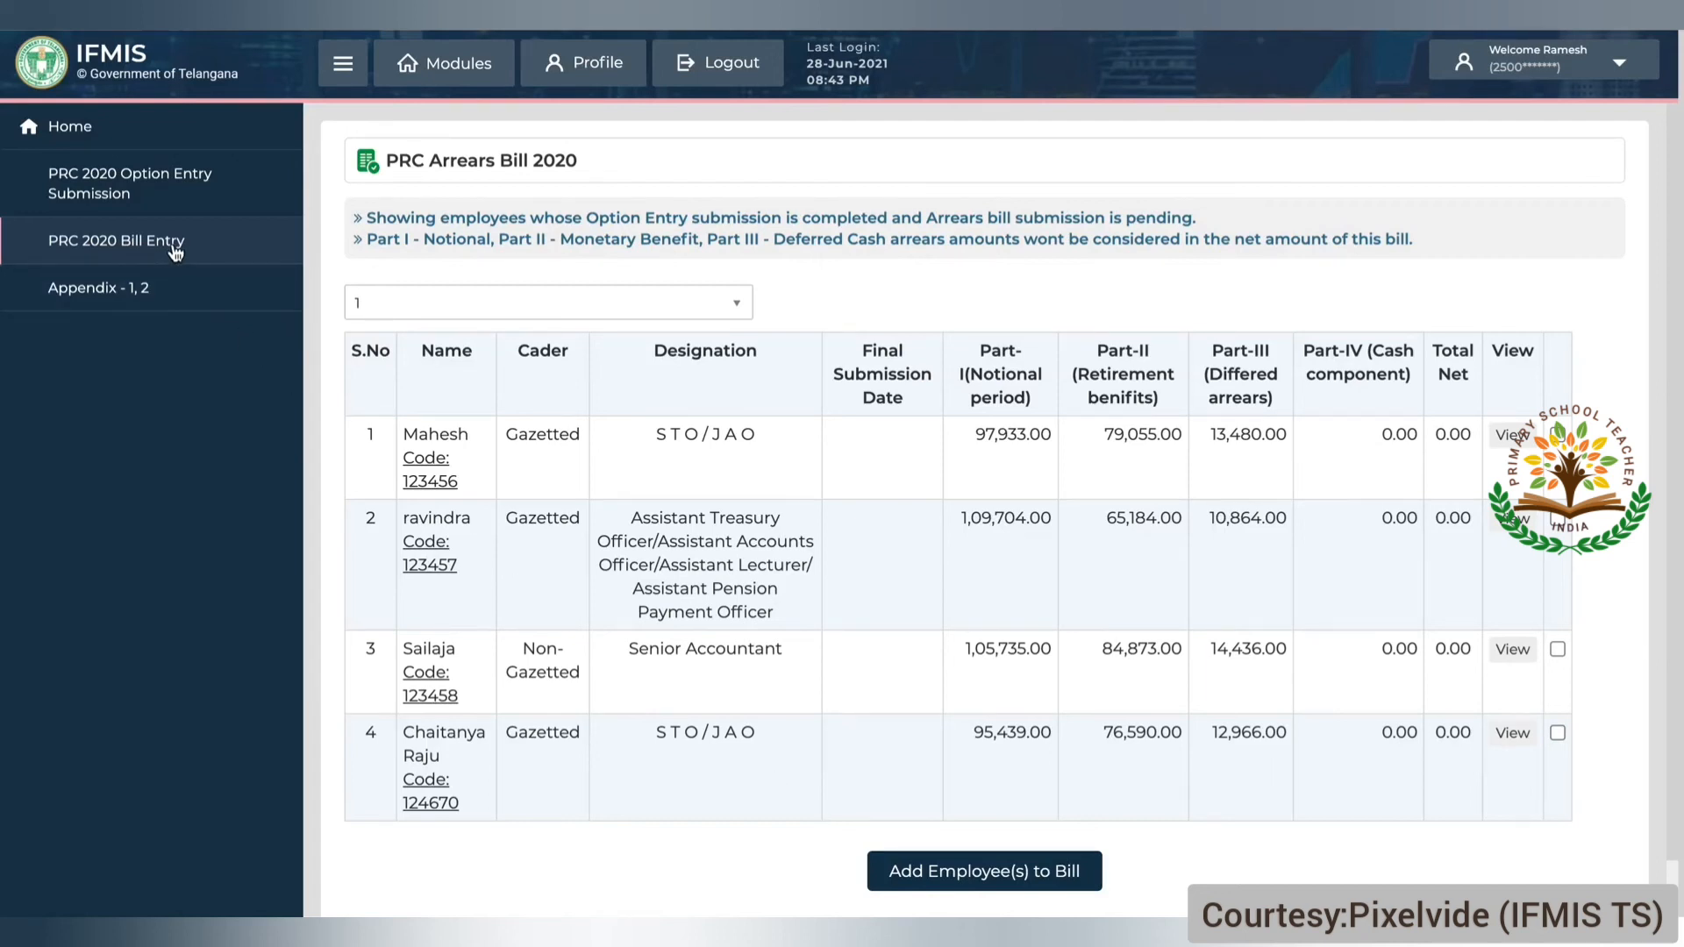
# Step: Check the page-size choices and view the first employee's pay particulars
pyautogui.click(529, 304)
pyautogui.click(529, 303)
pyautogui.click(1503, 436)
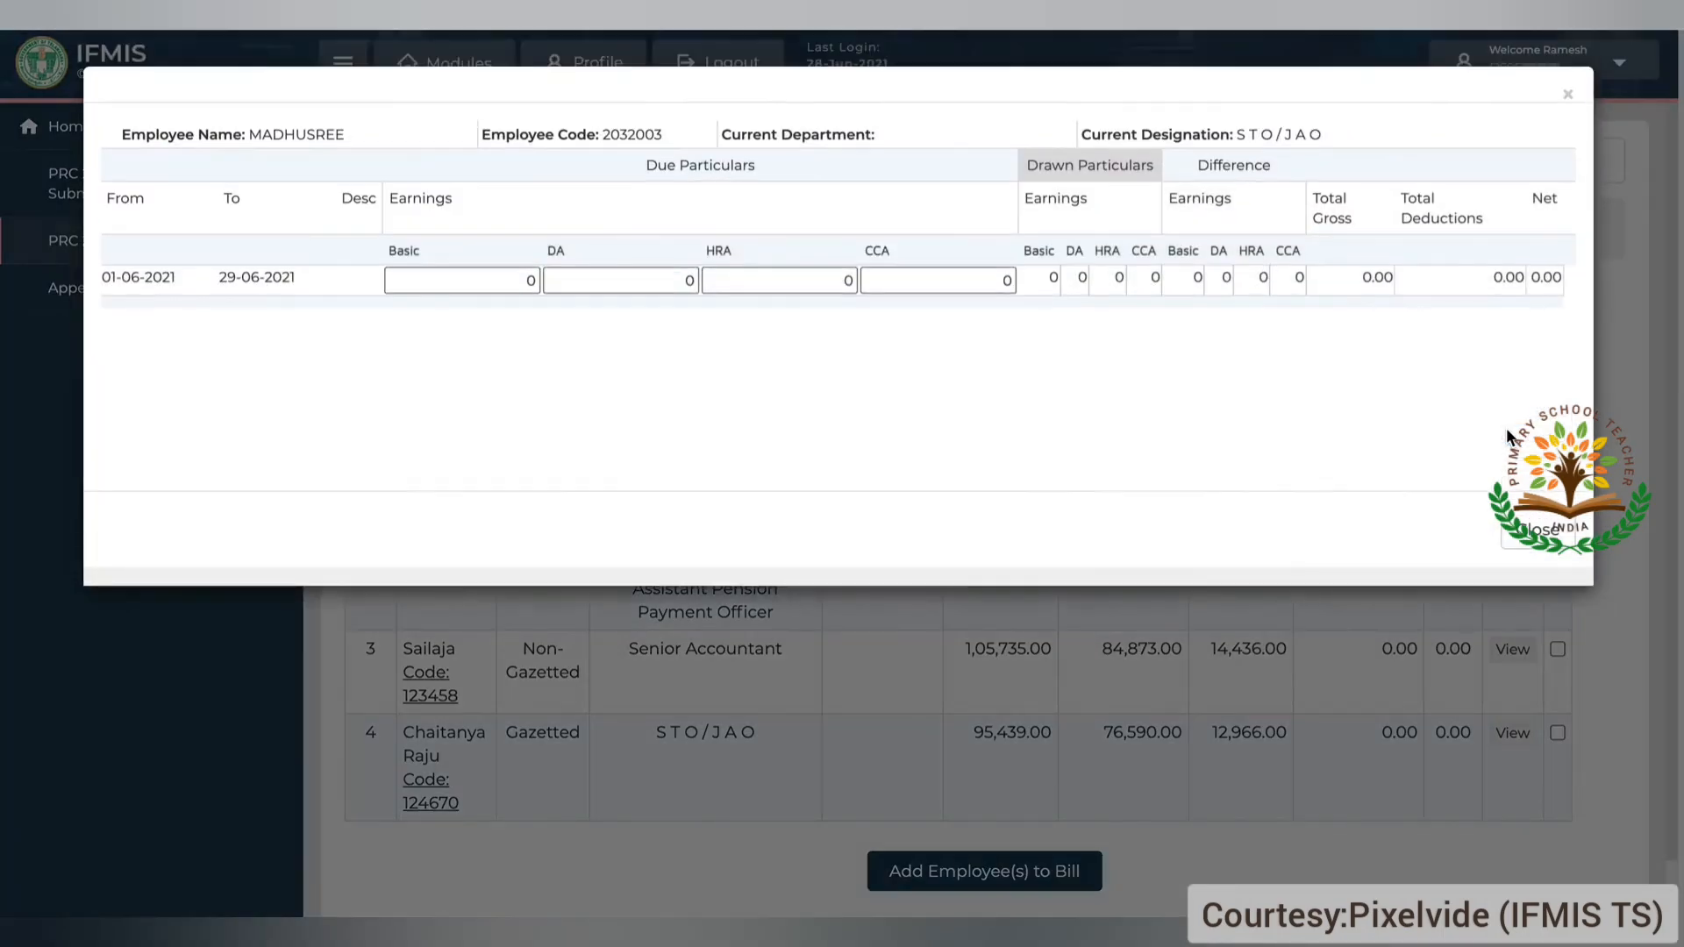
pyautogui.click(1533, 525)
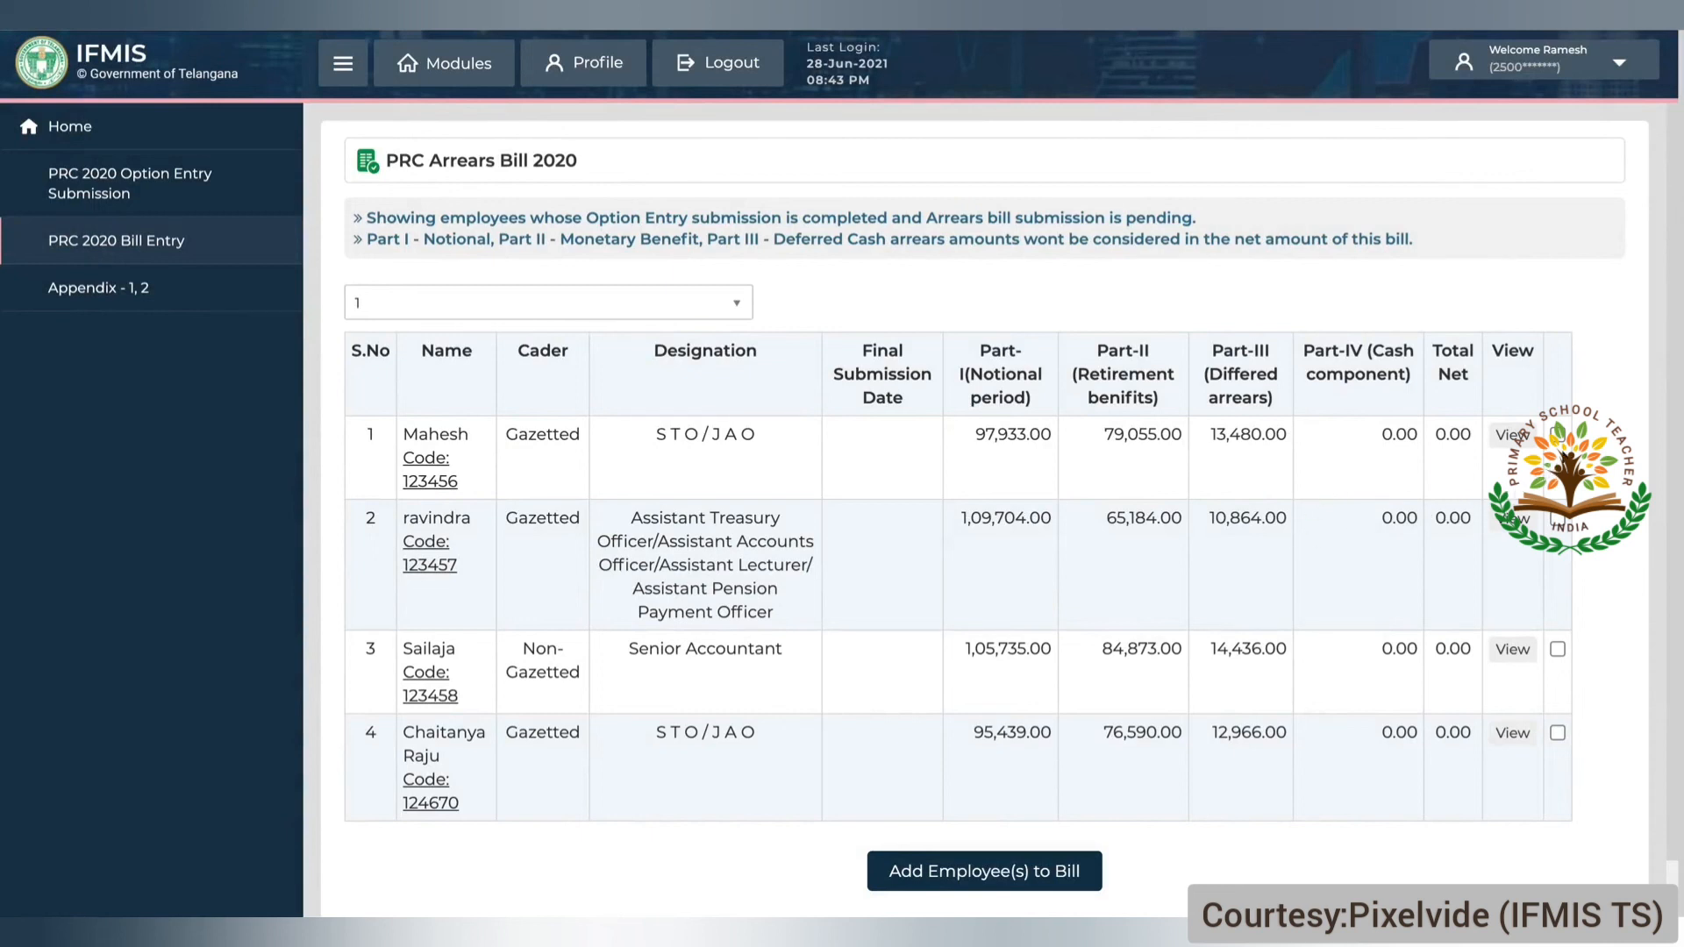
# Step: Tick employees in rows 1 to 4 for inclusion in the bill
pyautogui.click(1559, 435)
pyautogui.click(1558, 519)
pyautogui.click(1558, 649)
pyautogui.click(1558, 734)
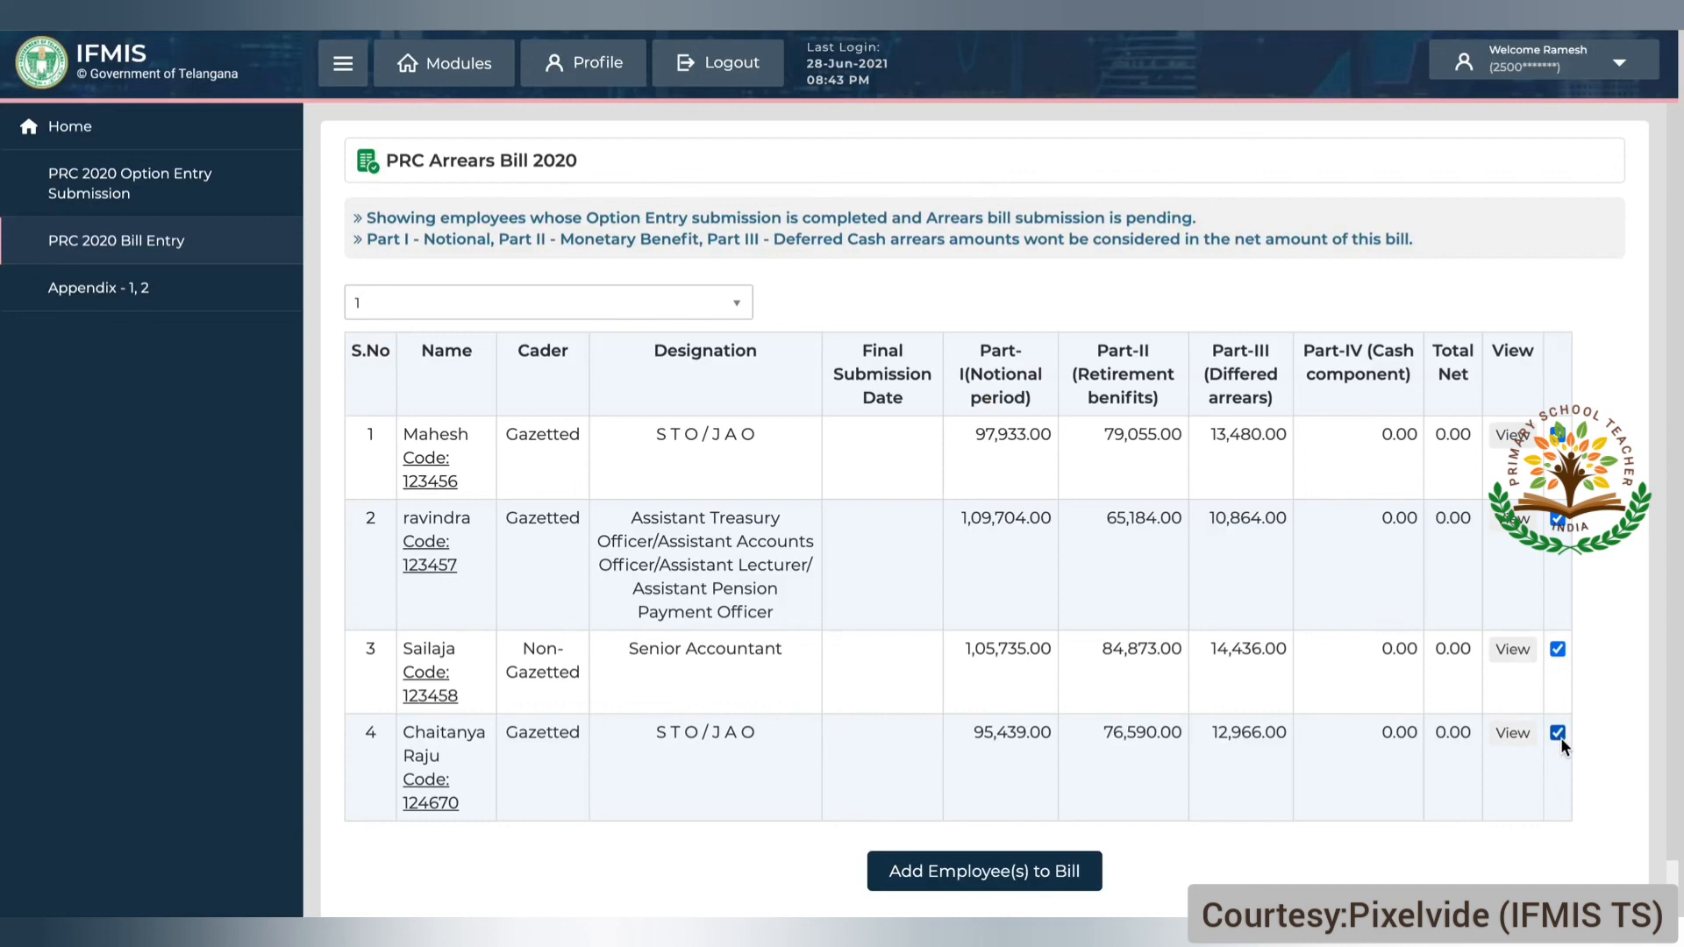
# Step: Add the four ticked employees to the bill with the remark 'REMARKS'
pyautogui.click(1040, 875)
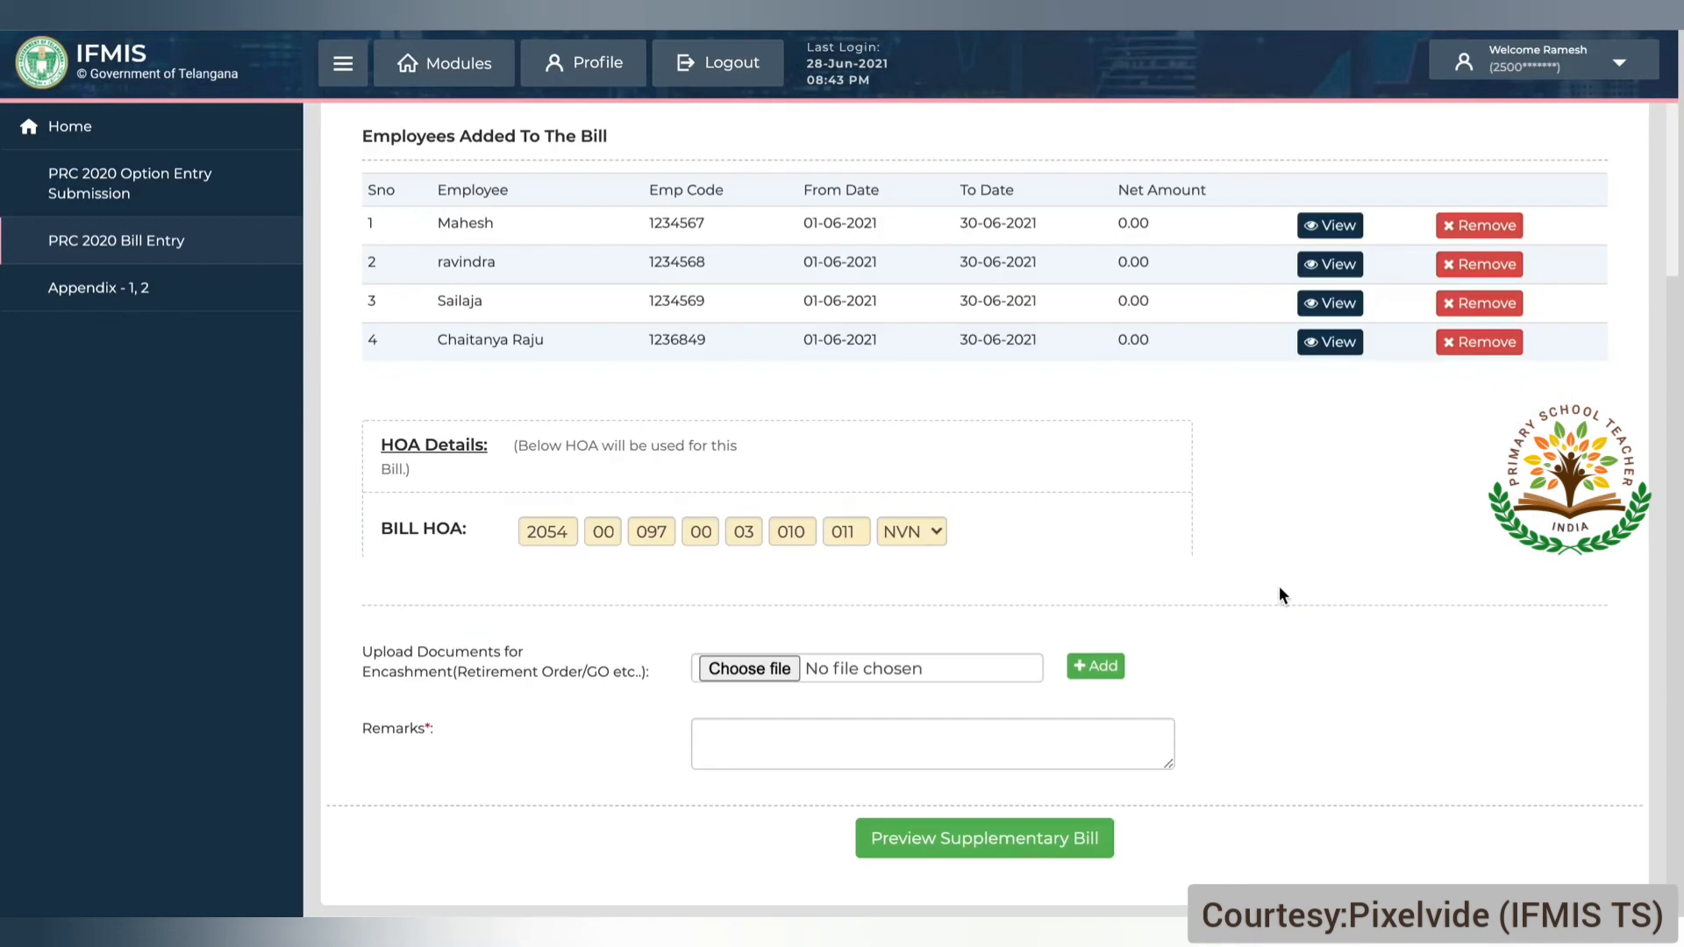
pyautogui.click(805, 746)
pyautogui.write('REMARKS')
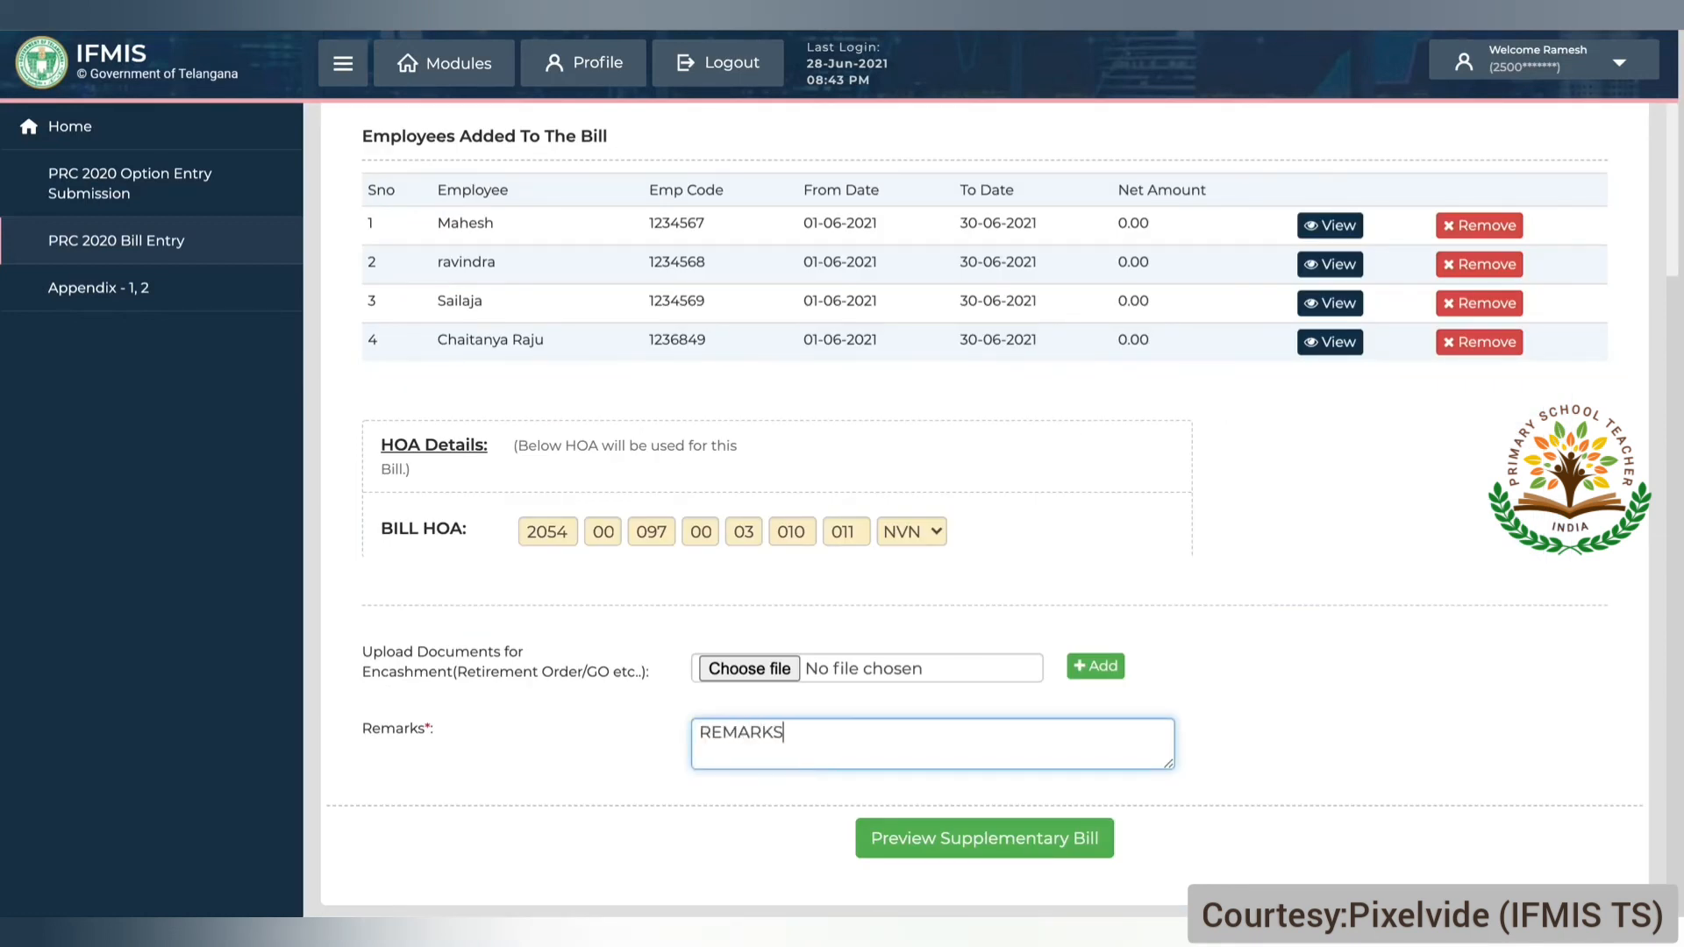
# Step: Preview the supplementary bill form and scroll through it
pyautogui.click(1012, 847)
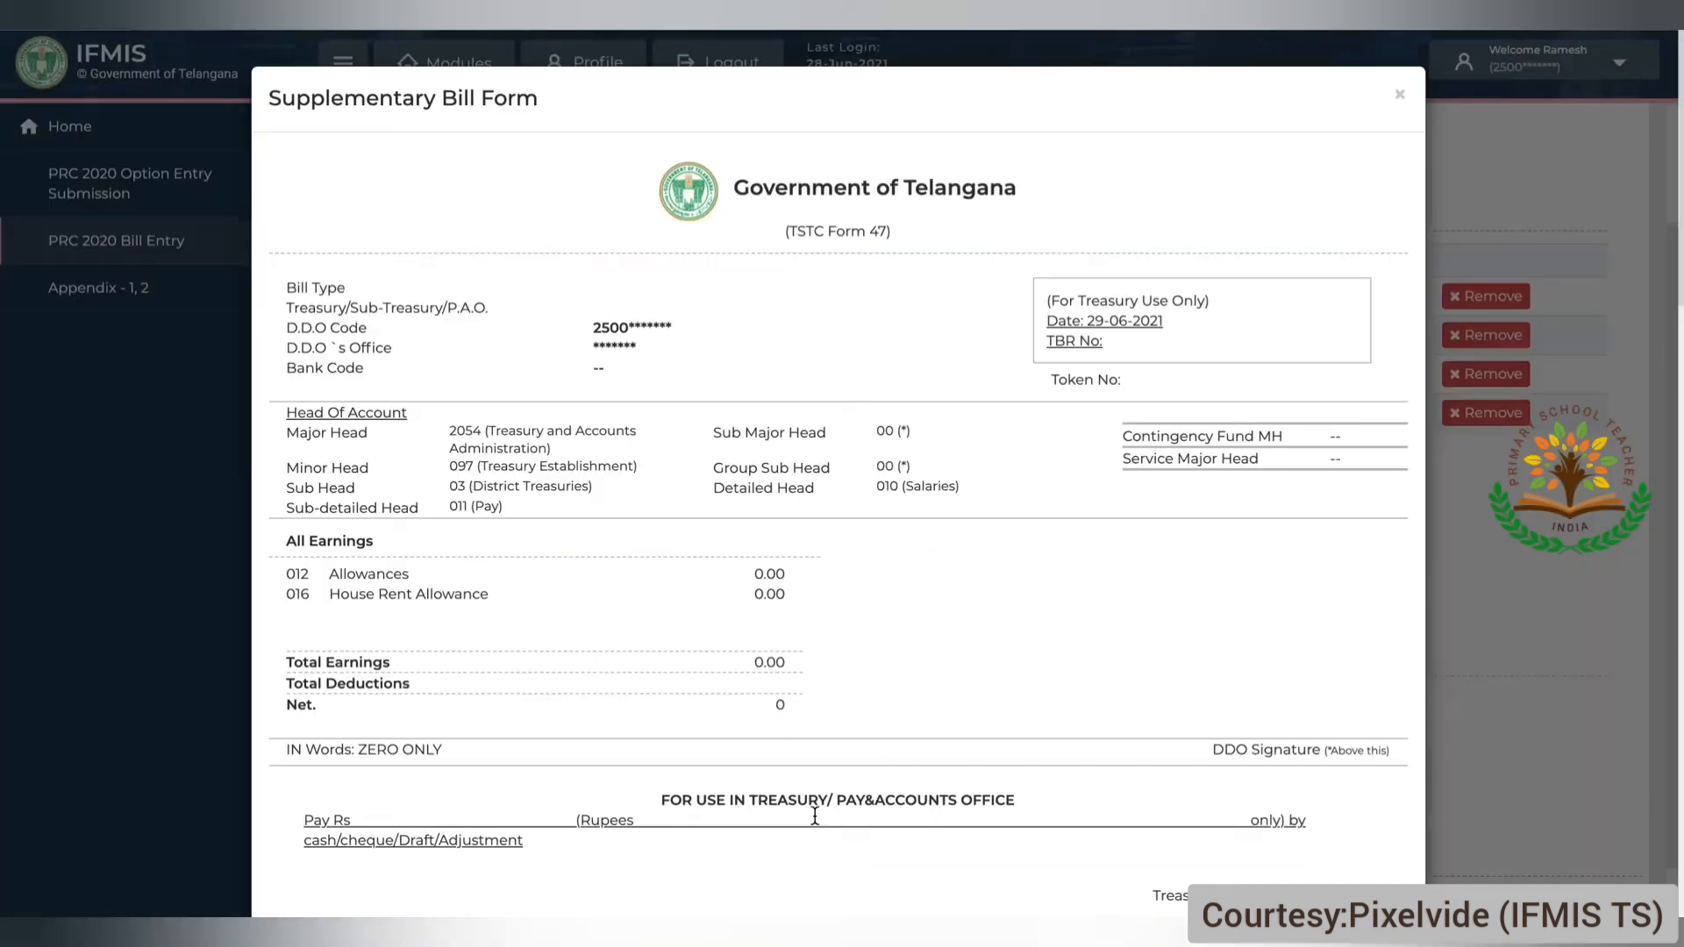
pyautogui.scroll(-6, 814, 816)
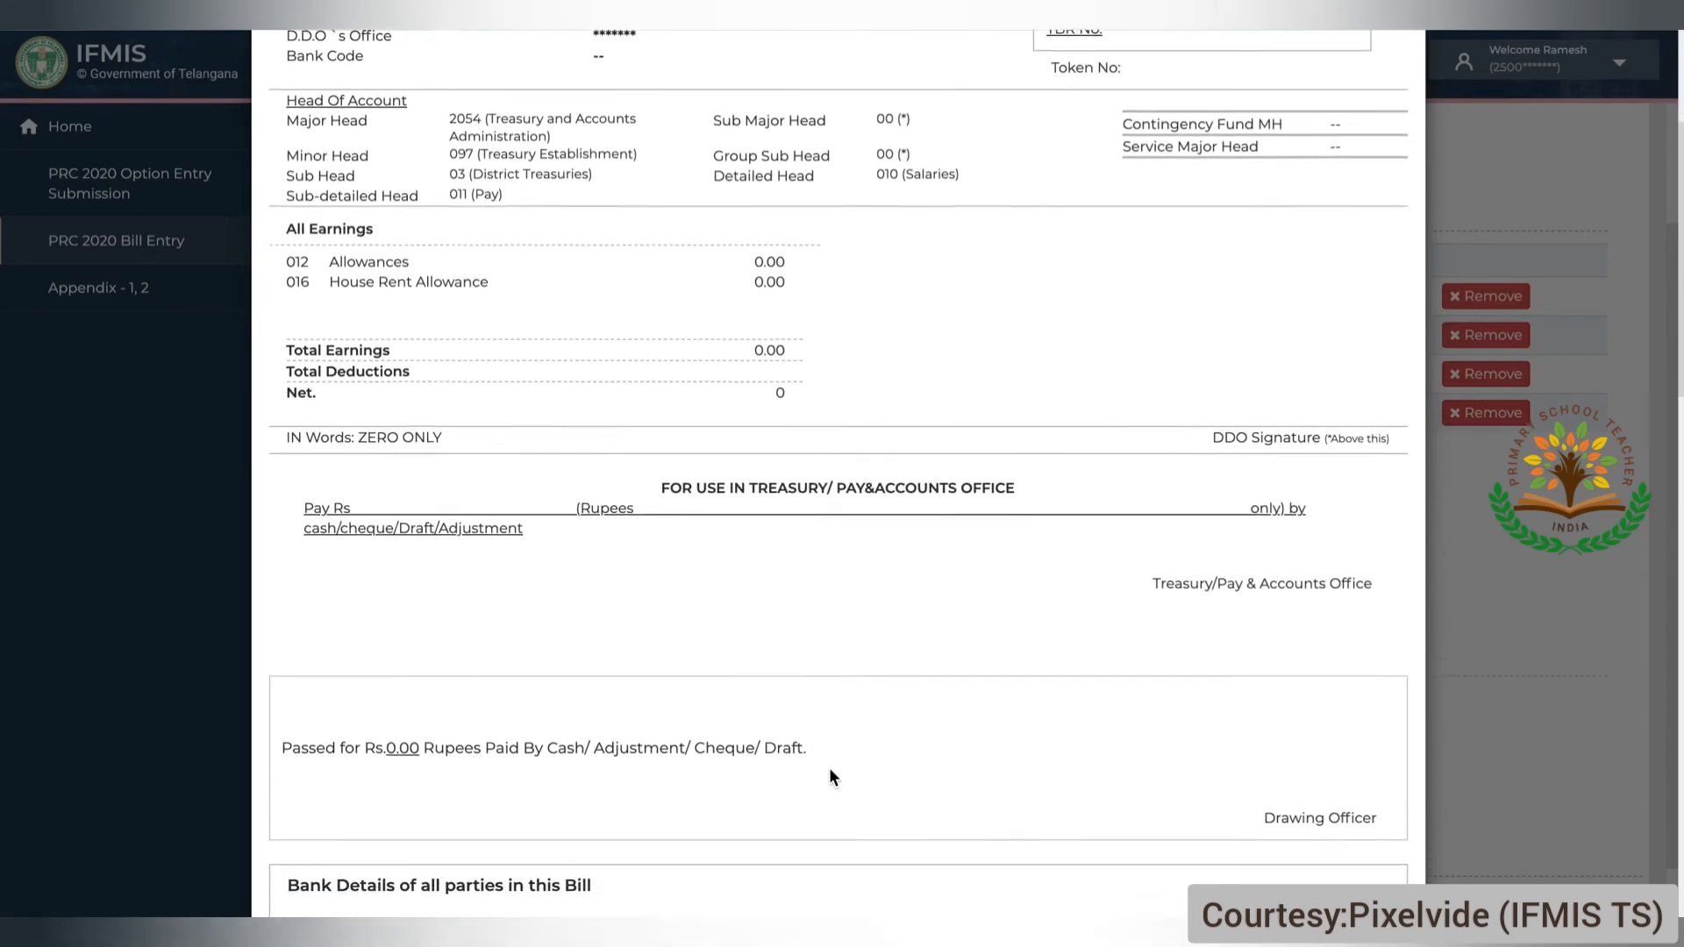
pyautogui.scroll(-15, 830, 772)
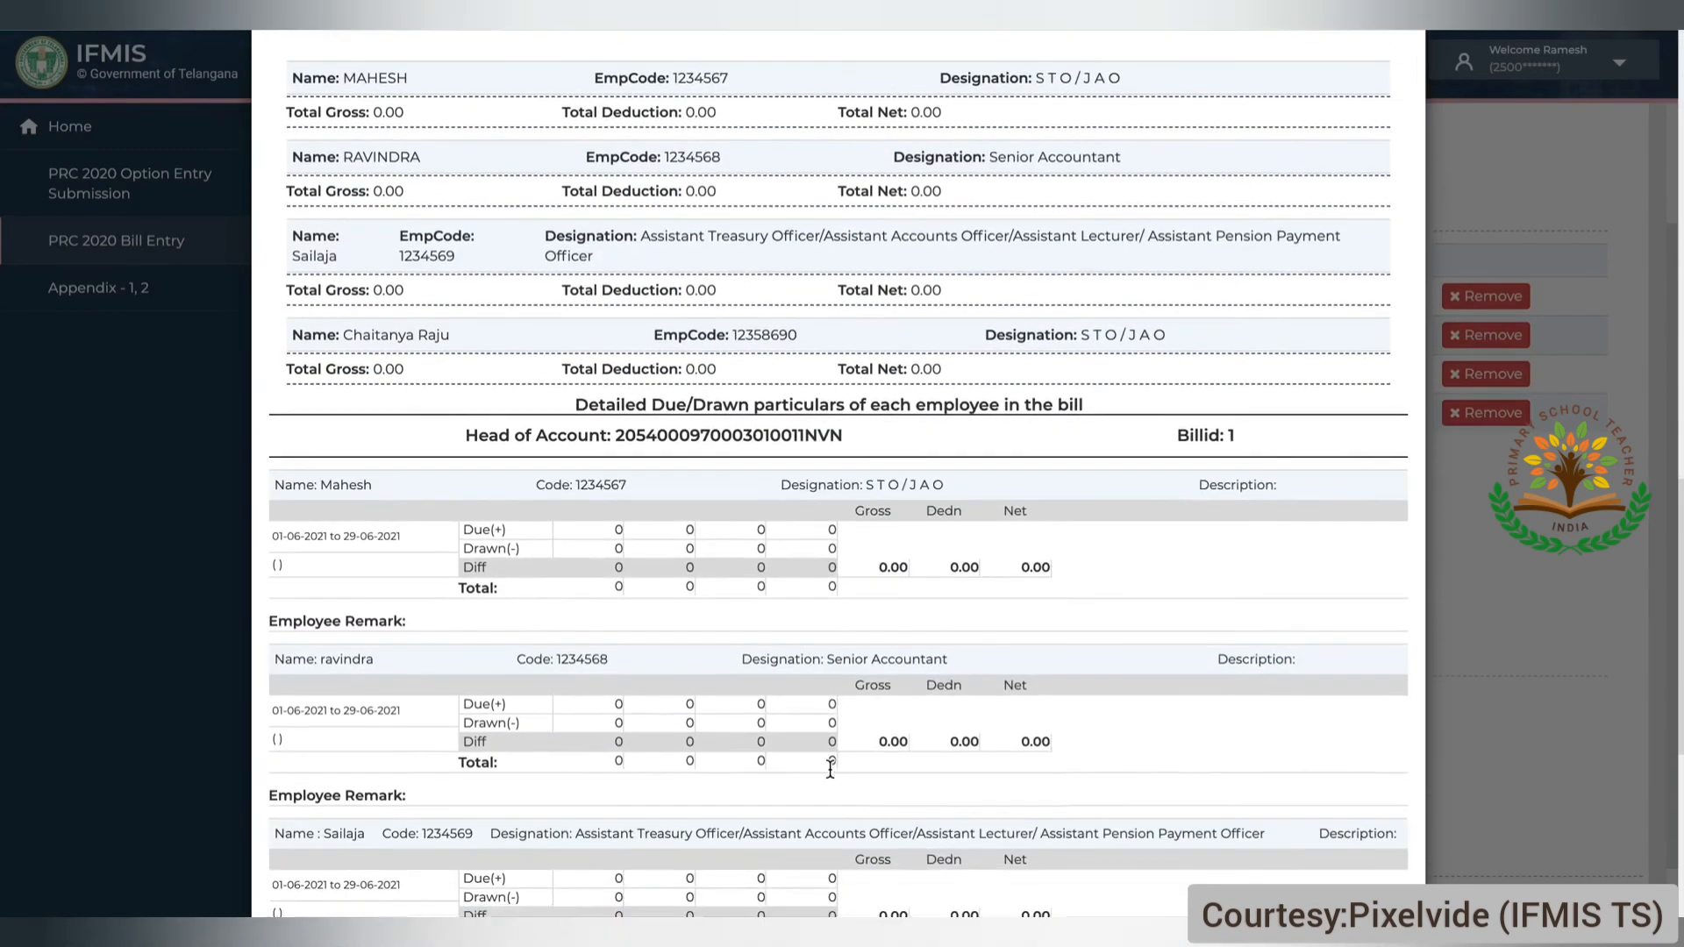
pyautogui.scroll(-1, 830, 770)
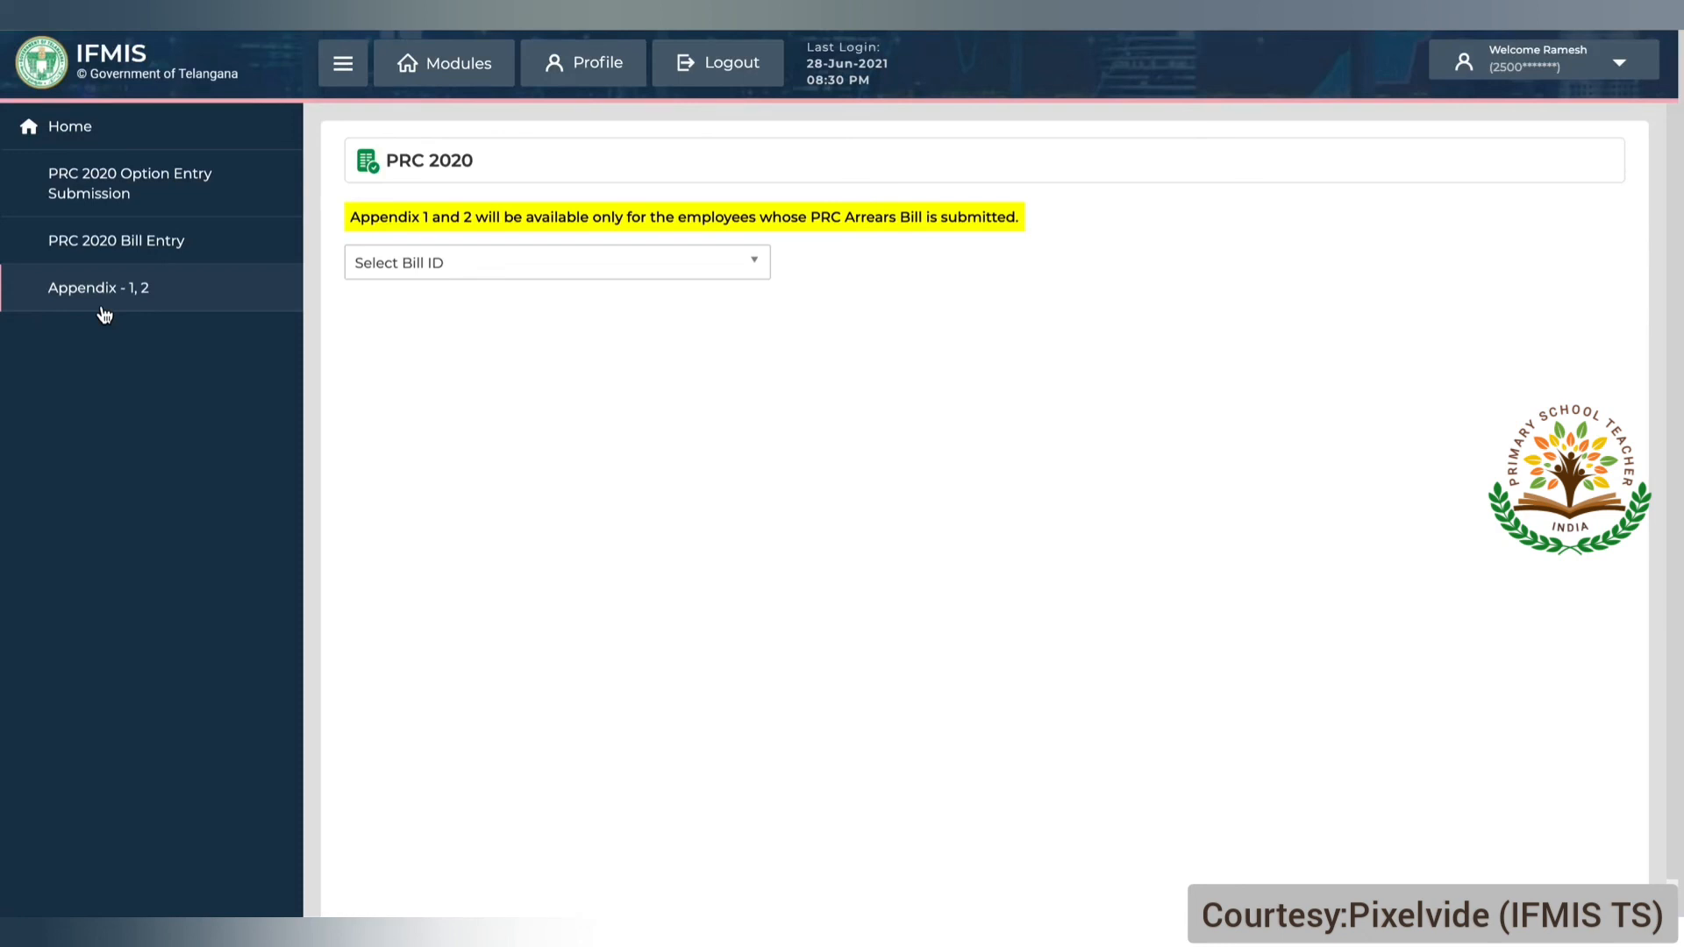
# Step: Select Bill ID 1 and view its Appendix 1 statement: revised pay 24,280.00, net increase 9679.99
pyautogui.click(405, 263)
pyautogui.click(405, 300)
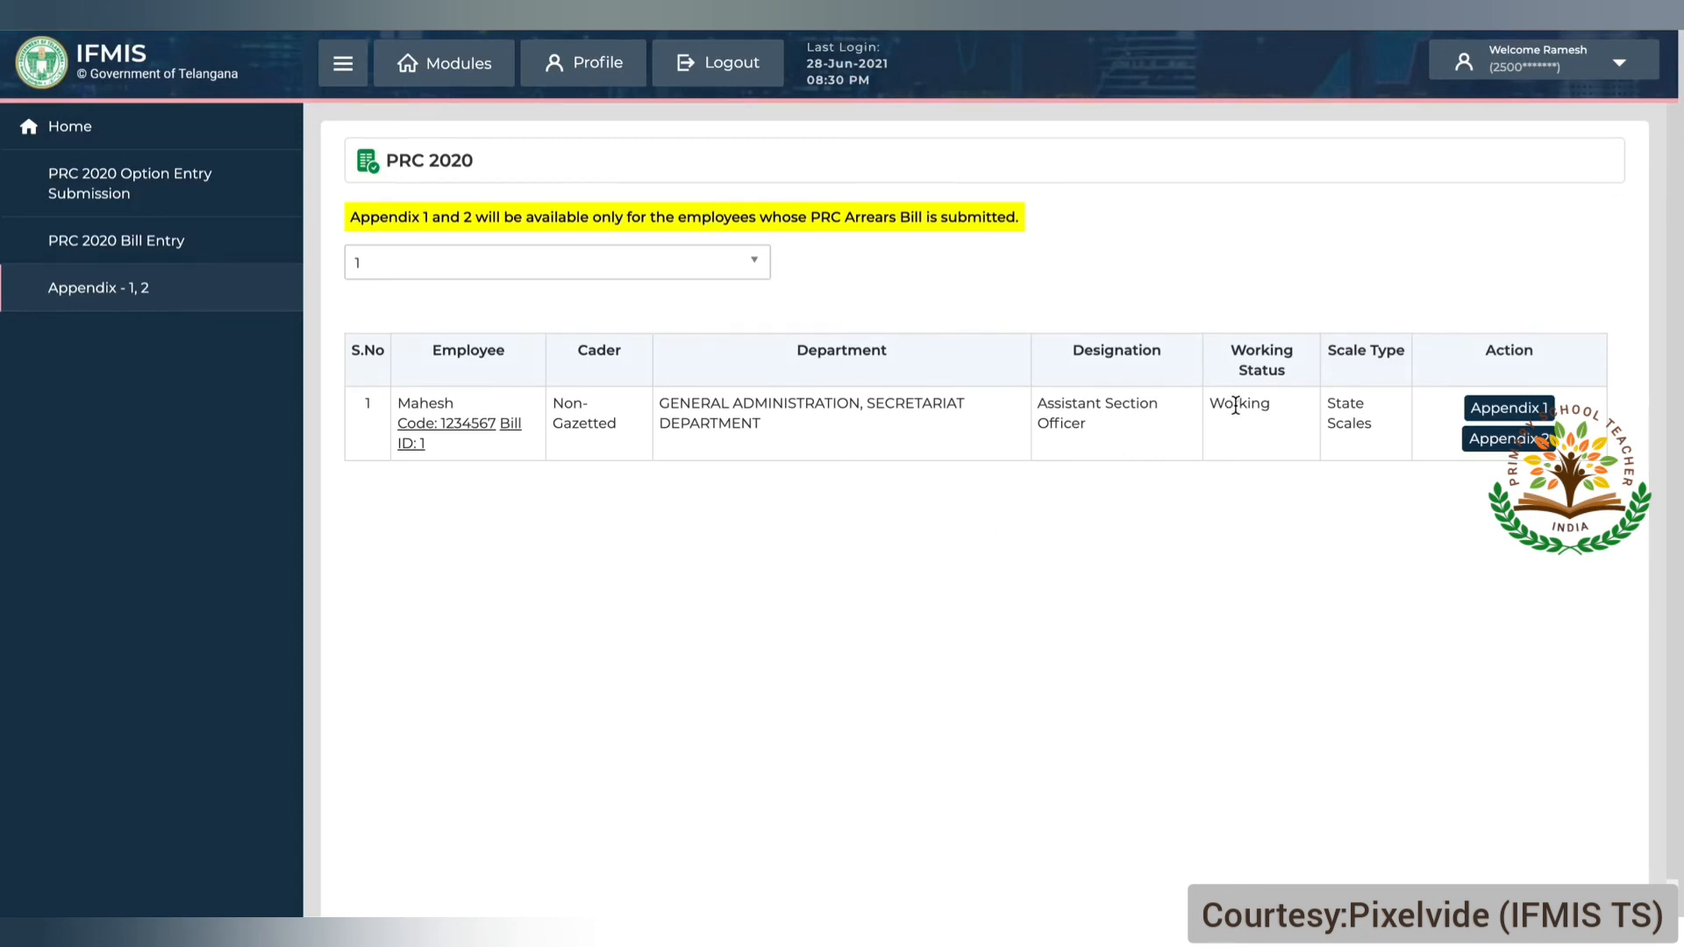
pyautogui.click(1501, 411)
pyautogui.scroll(-8, 821, 825)
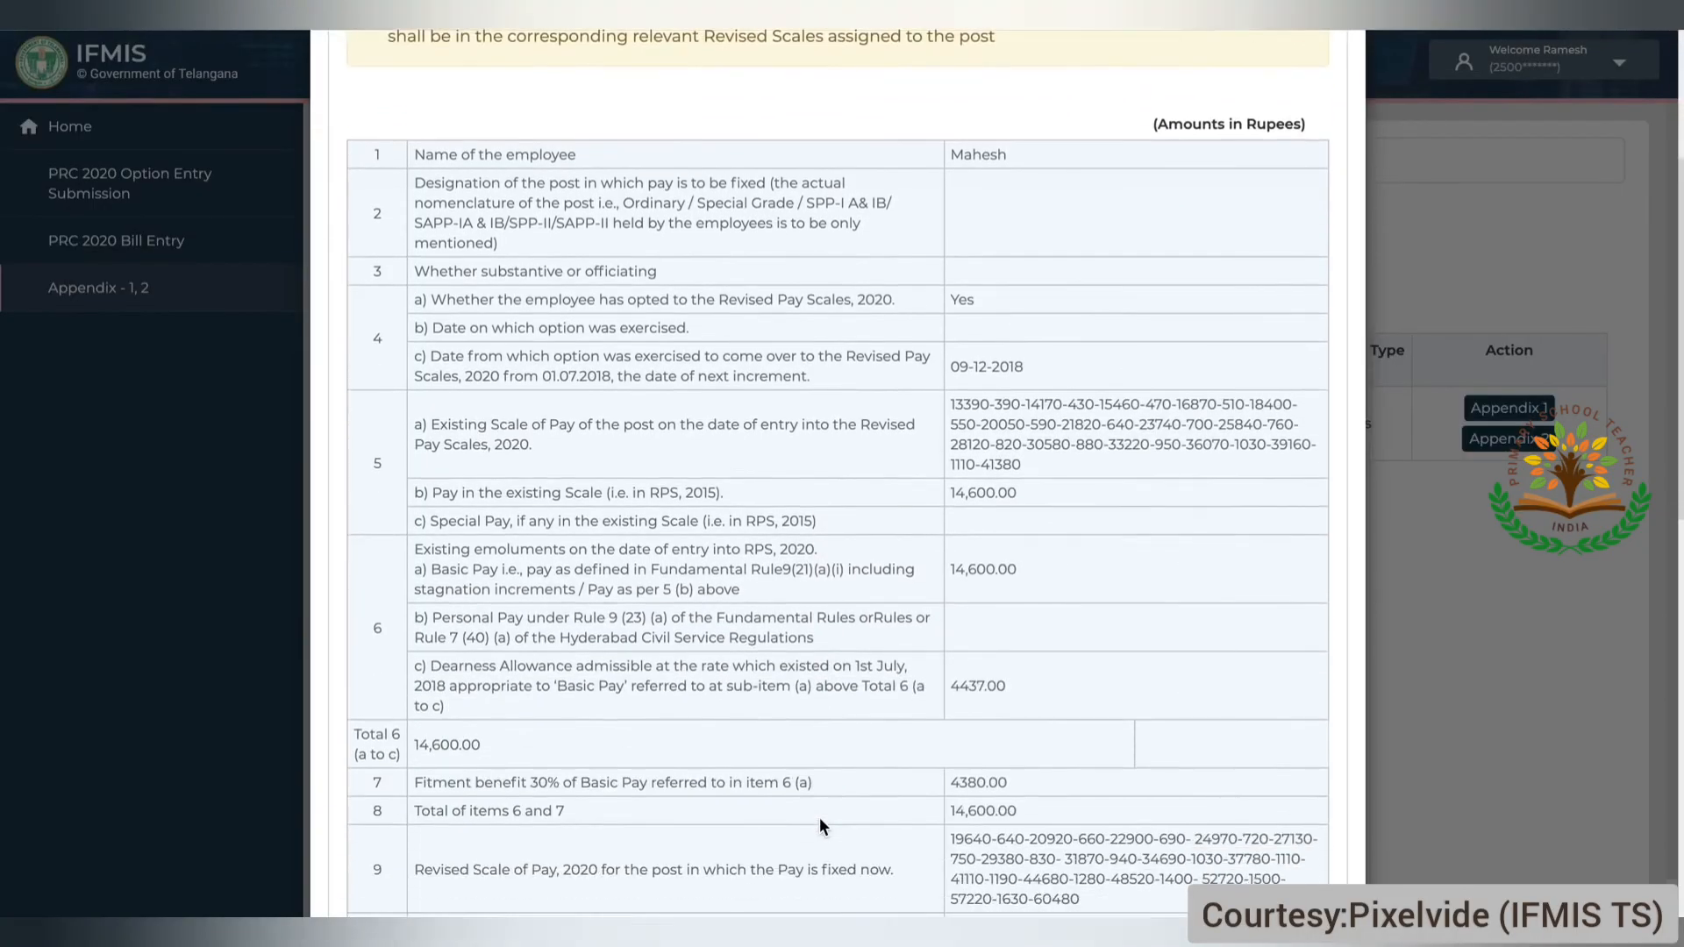
pyautogui.scroll(-3, 819, 826)
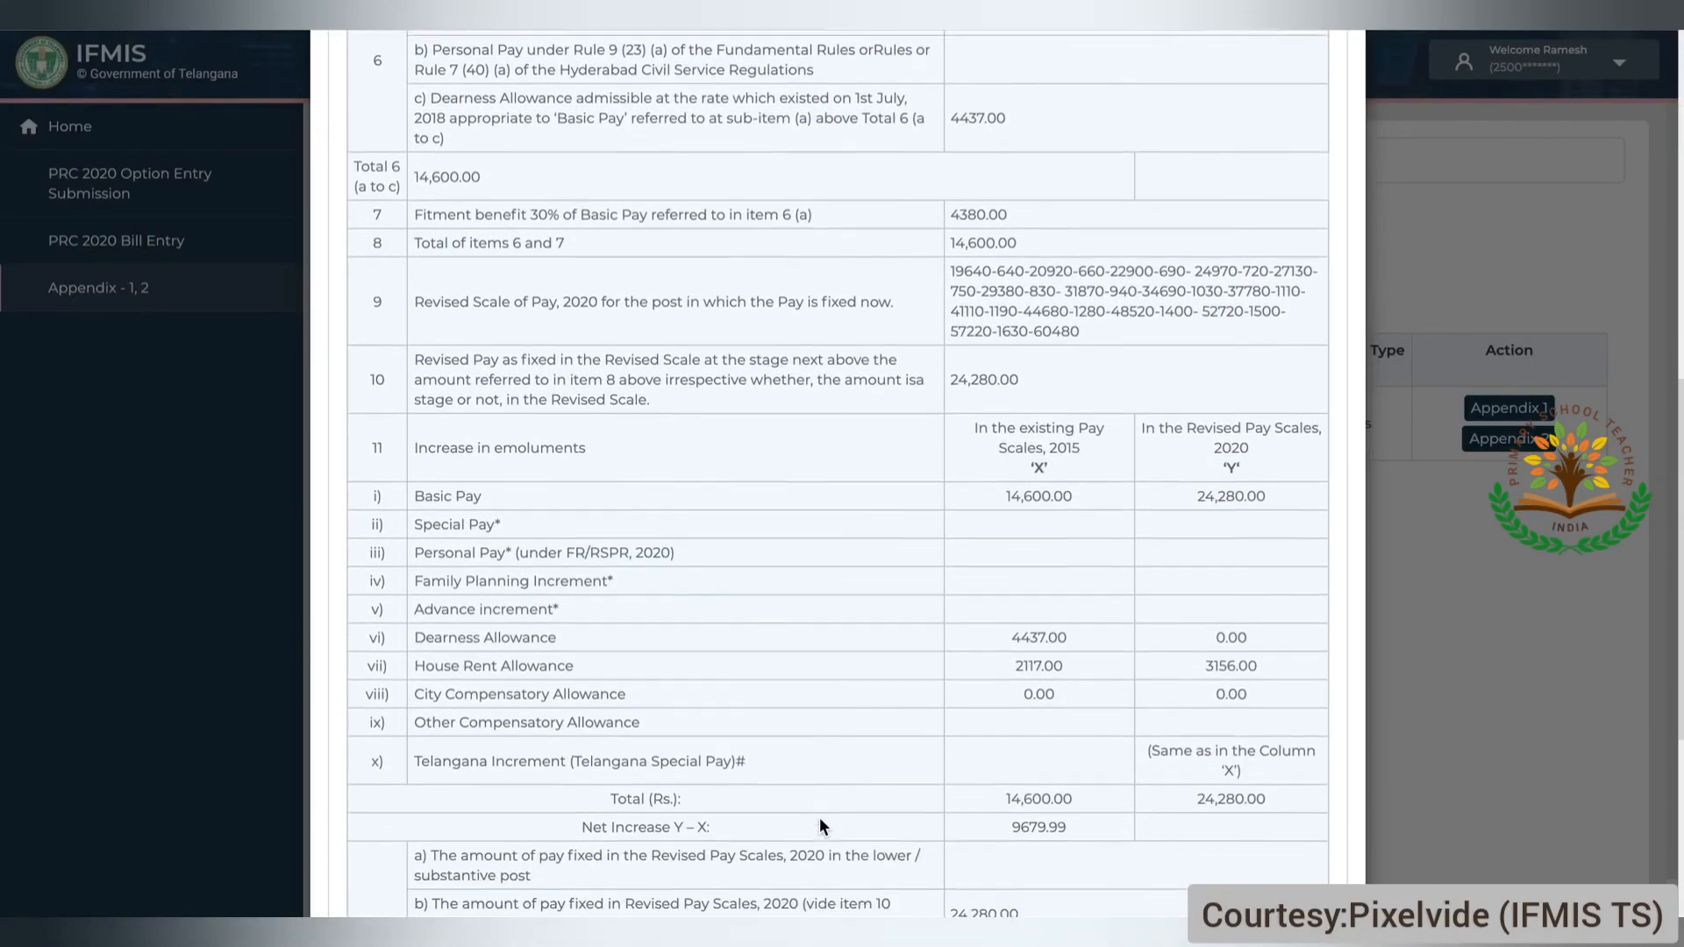
pyautogui.scroll(-6, 819, 818)
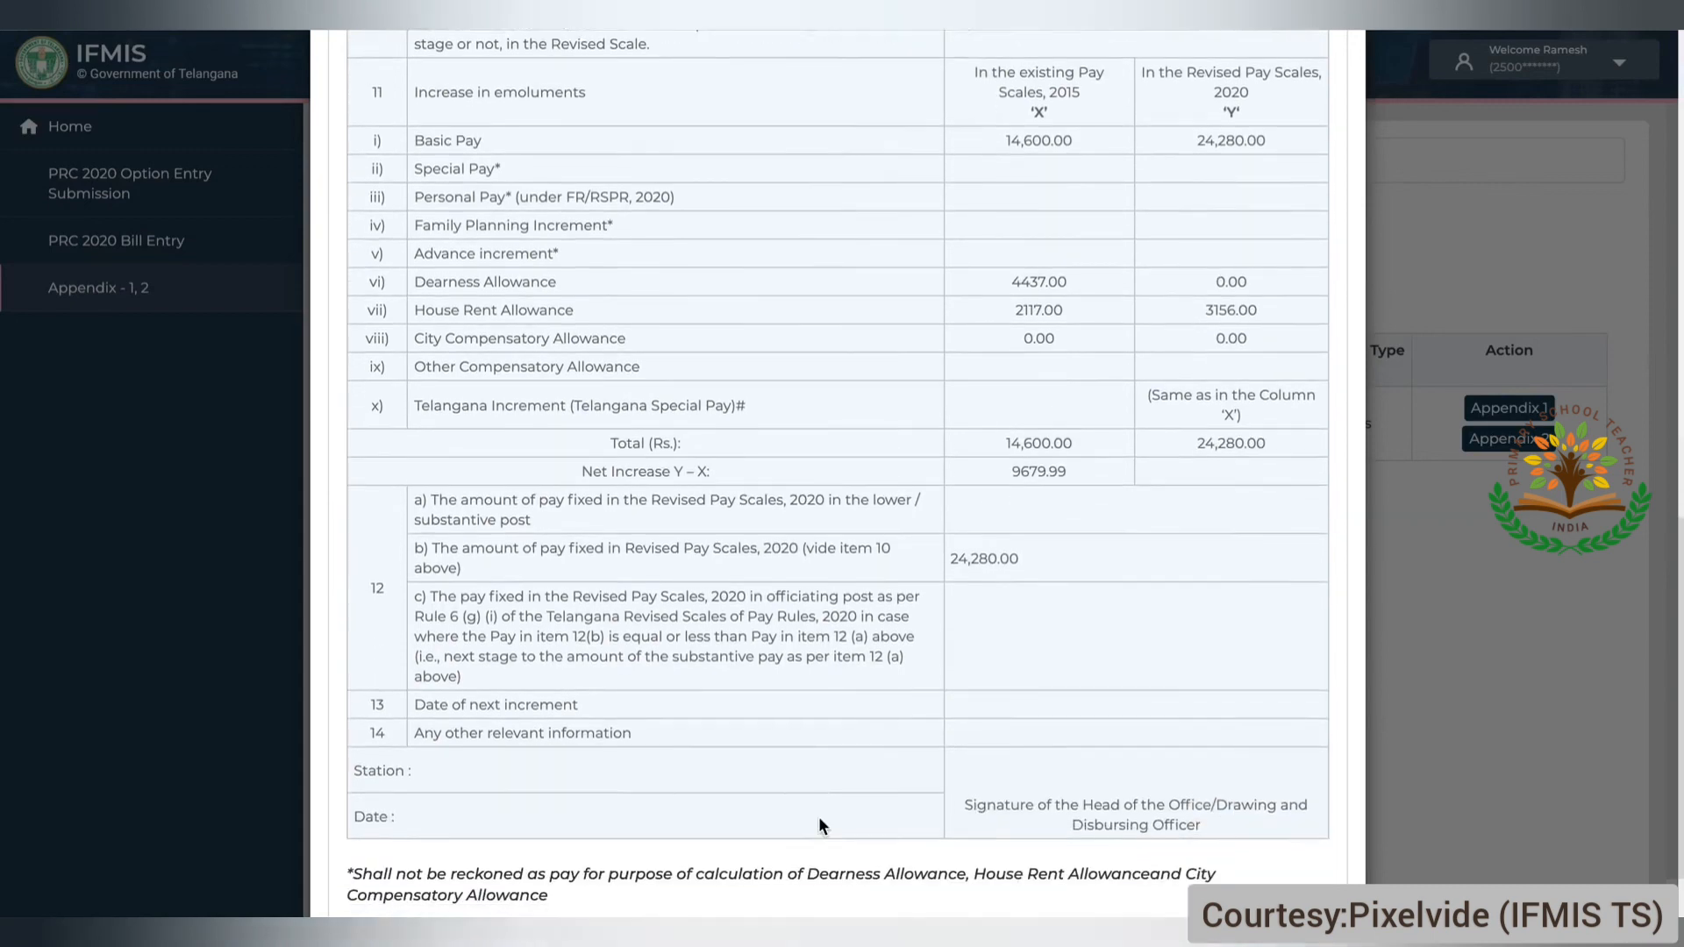
pyautogui.scroll(-1, 818, 818)
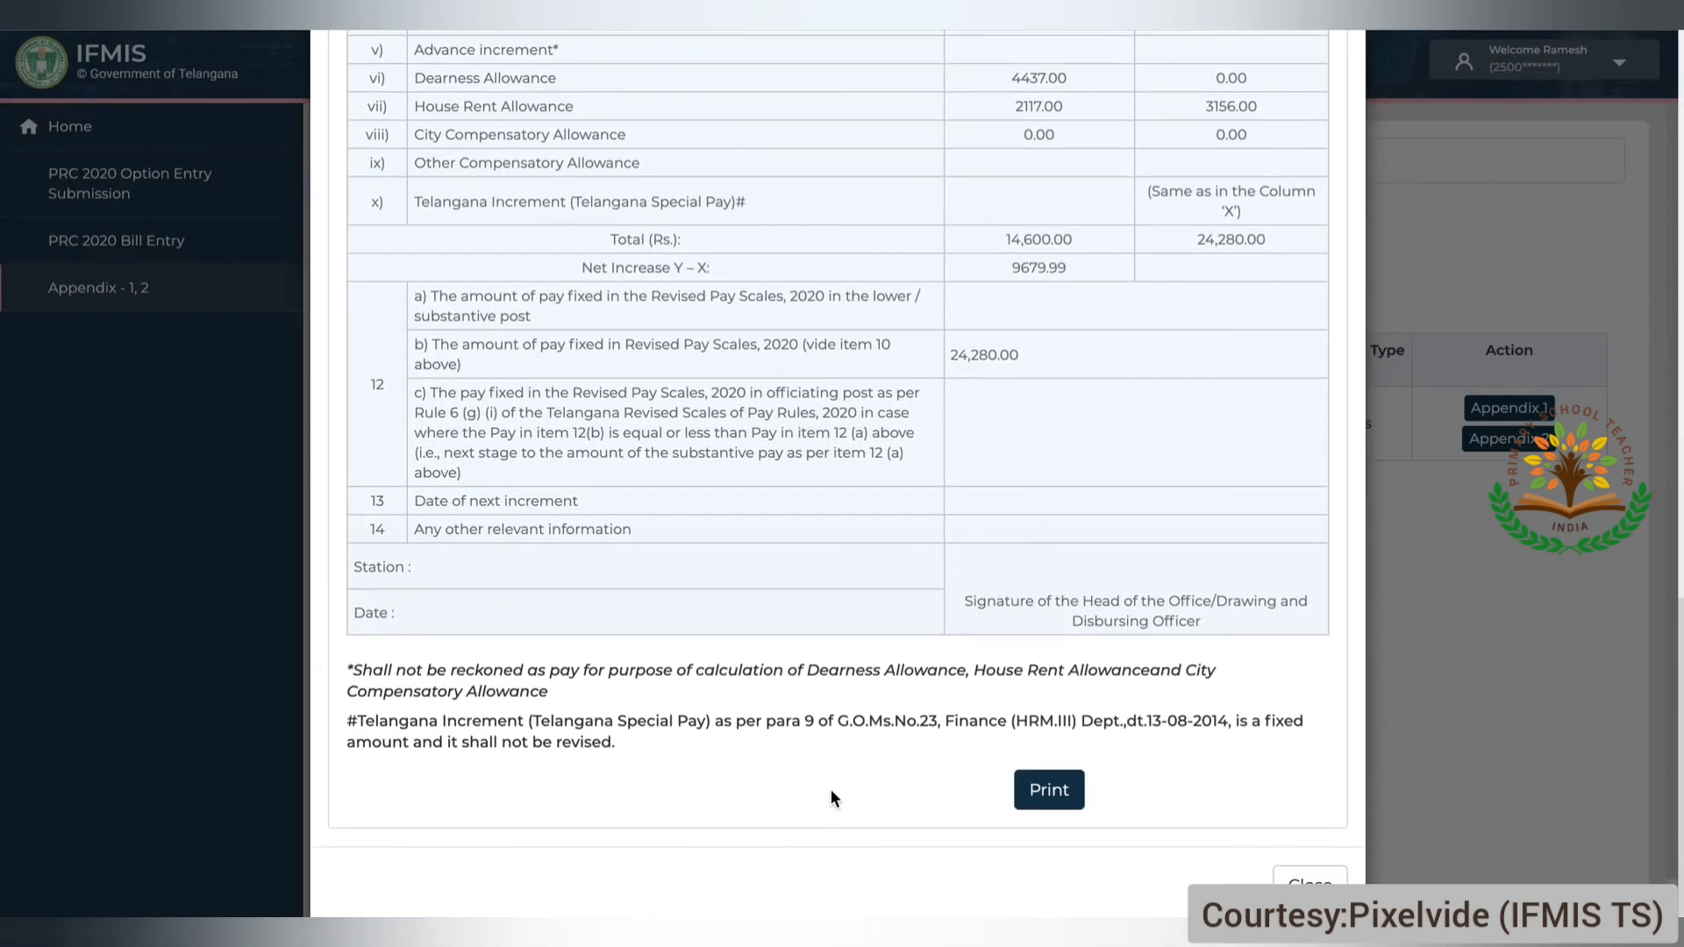